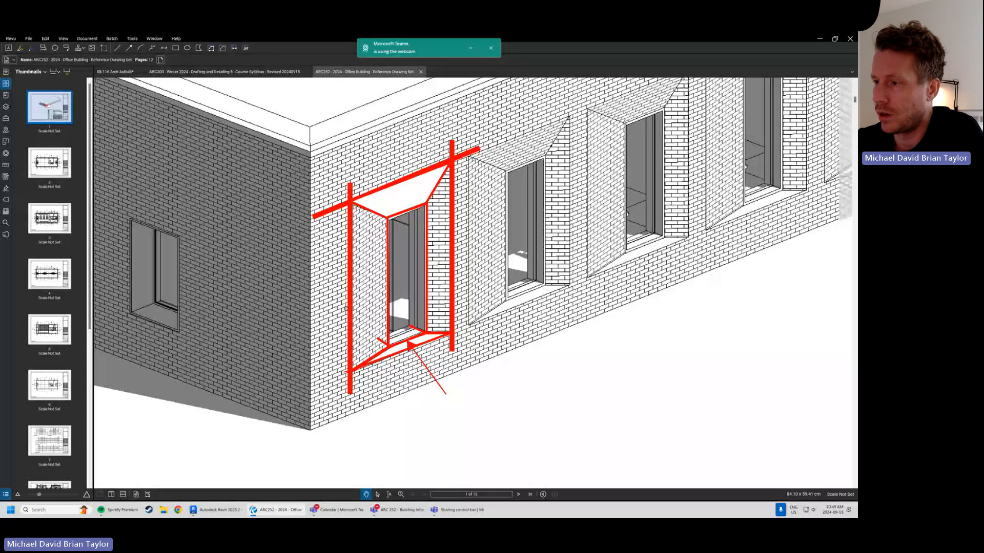
Switch to the Revit window family and inspect the Interior Offset reference plane and the symbolic line across the opening
scroll(434, 290, up, 1)
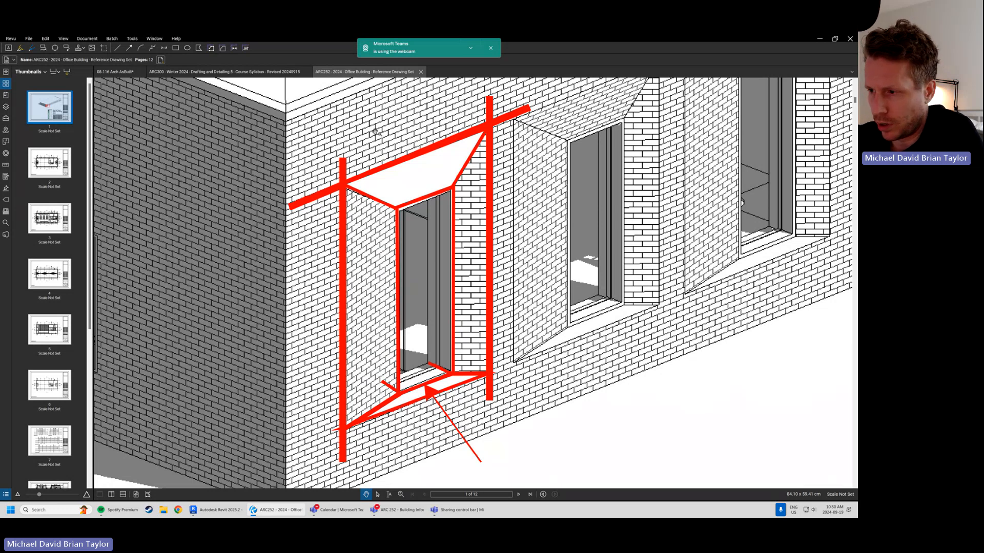
click(215, 509)
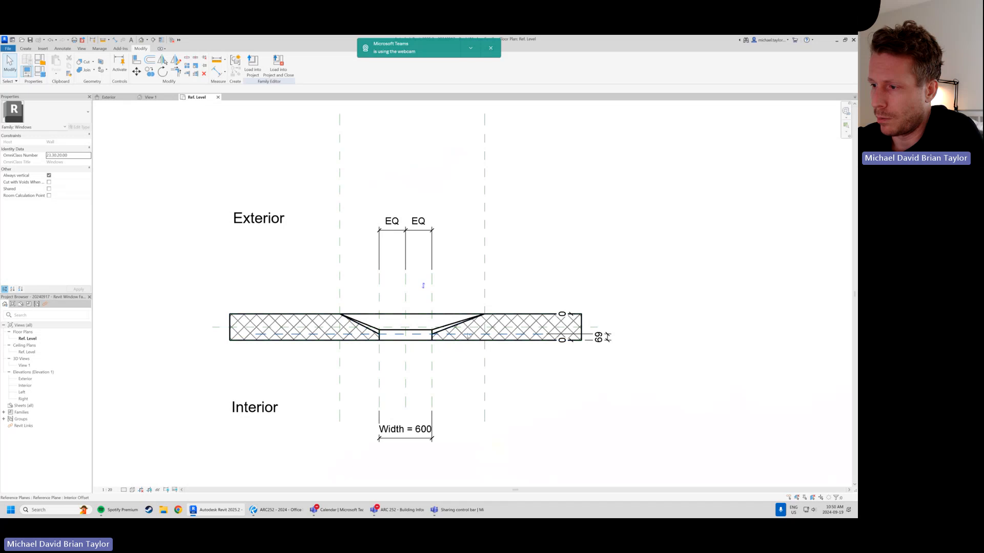
click(467, 334)
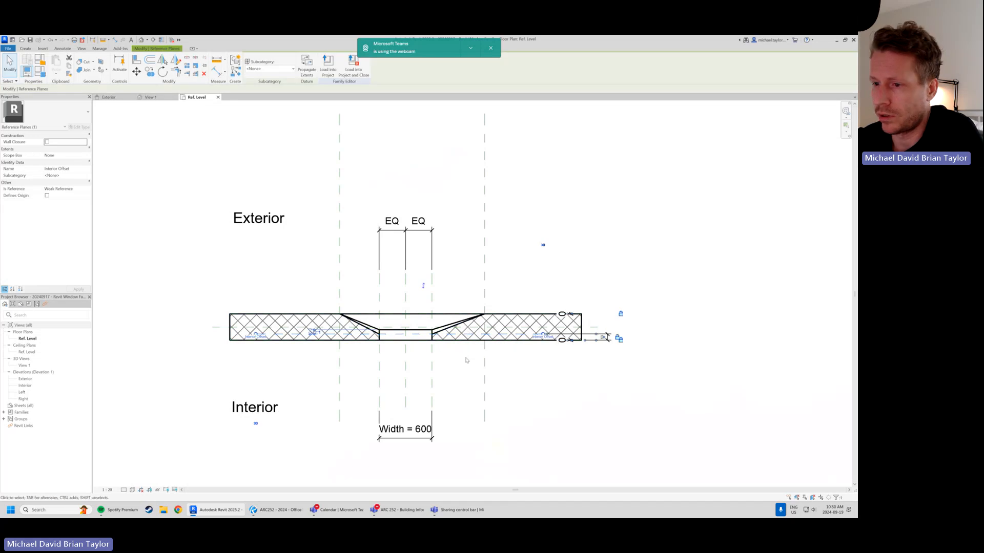
click(294, 372)
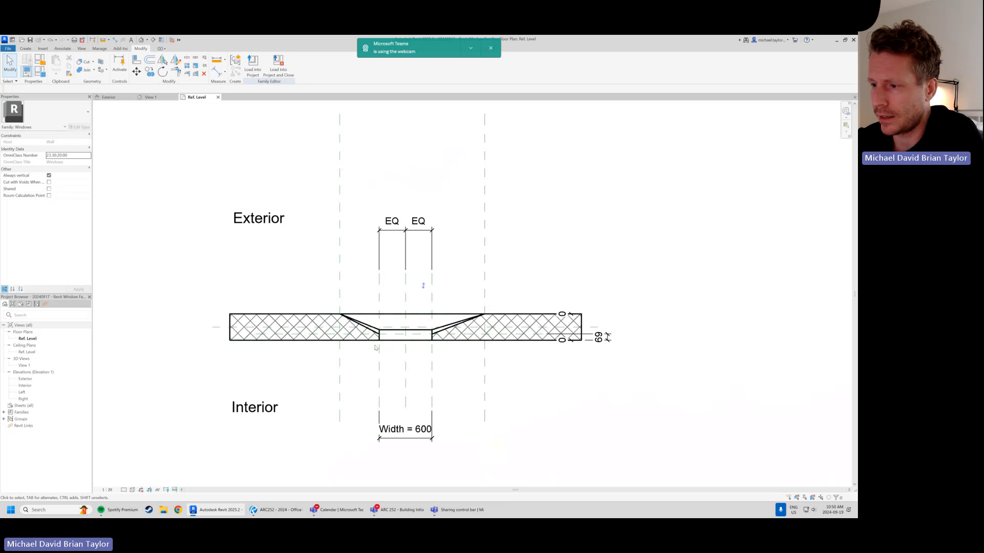
scroll(375, 343, up, 2)
scroll(375, 342, up, 1)
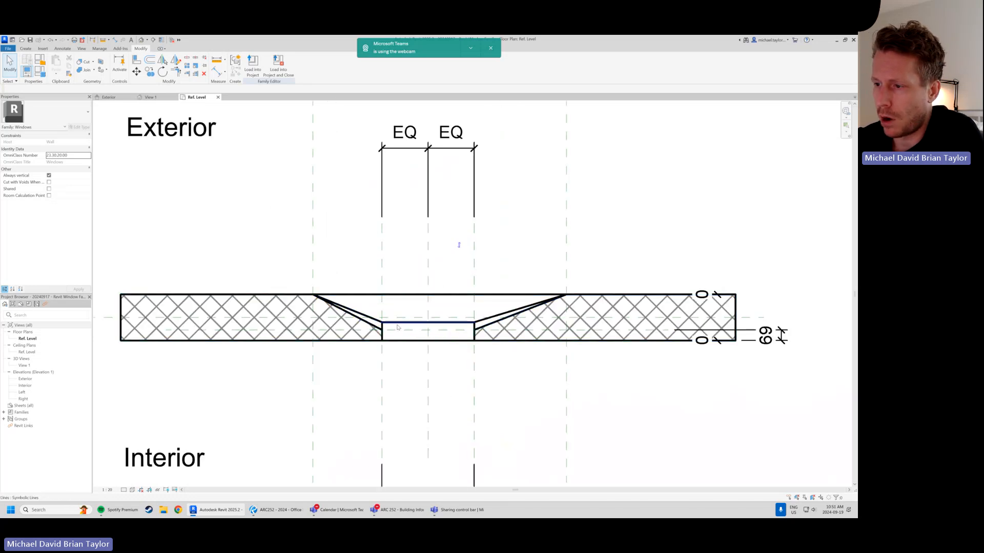
click(425, 322)
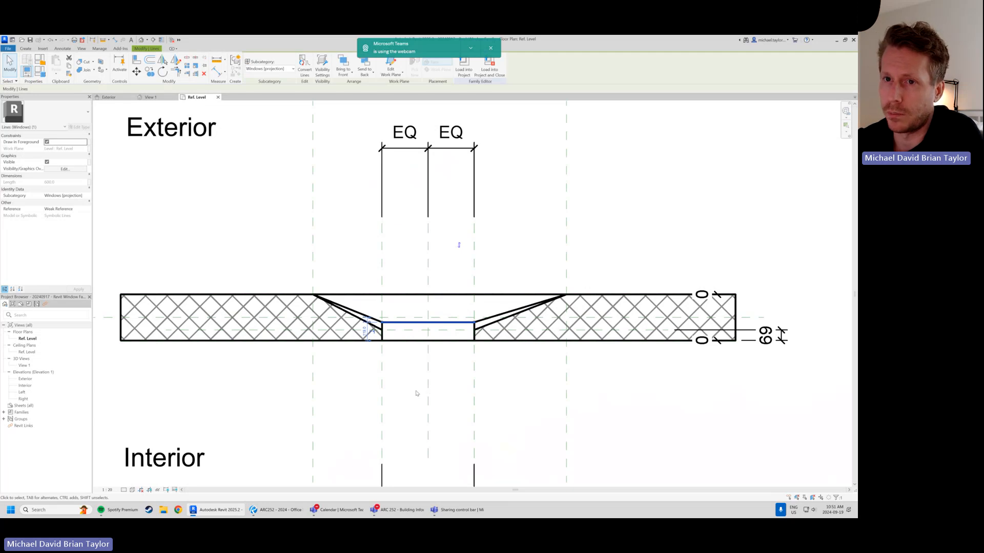
click(352, 264)
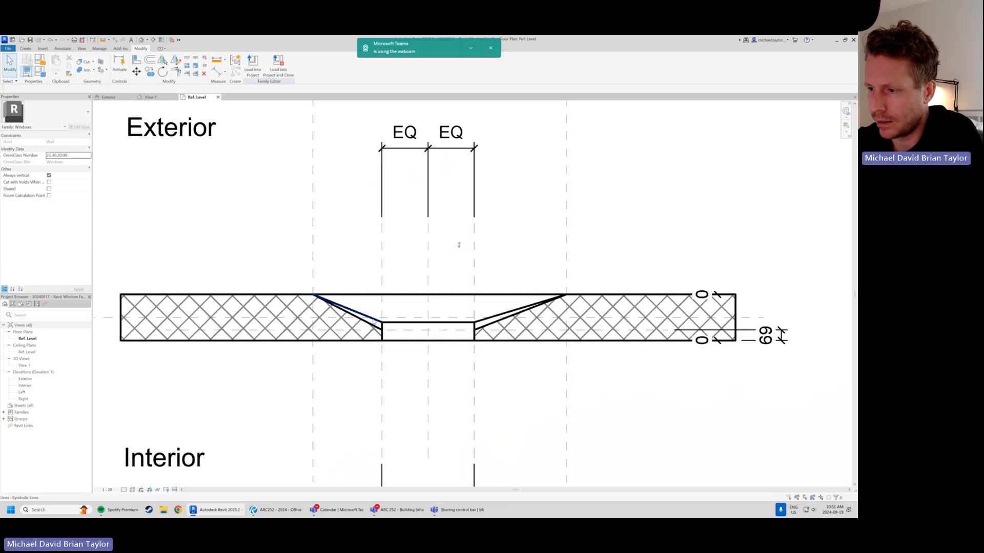
Delete the five symbolic lines at the opening in plan: both outer splay lines, the crossing line and both jamb lines
click(340, 306)
ctrl+click(405, 323)
ctrl+click(382, 332)
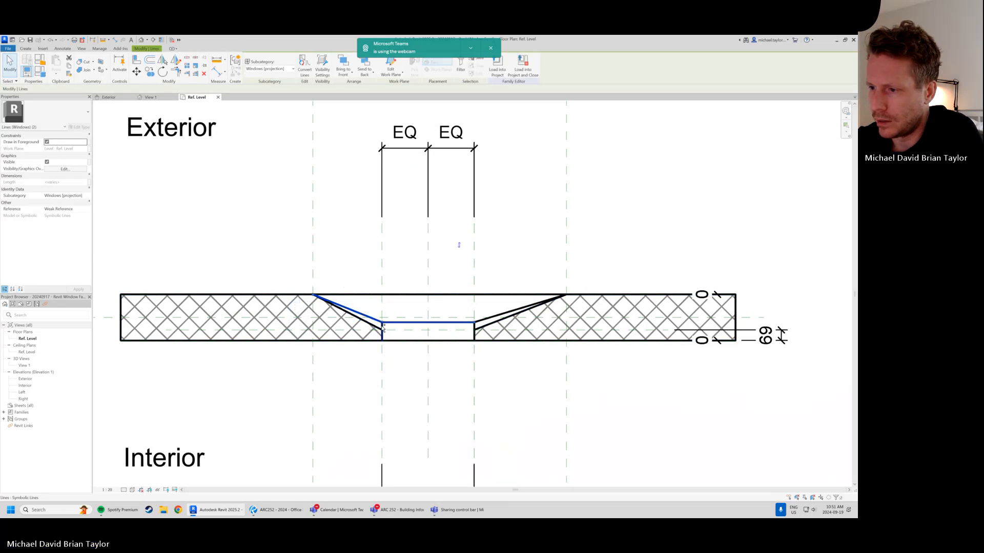
ctrl+click(502, 316)
ctrl+click(474, 332)
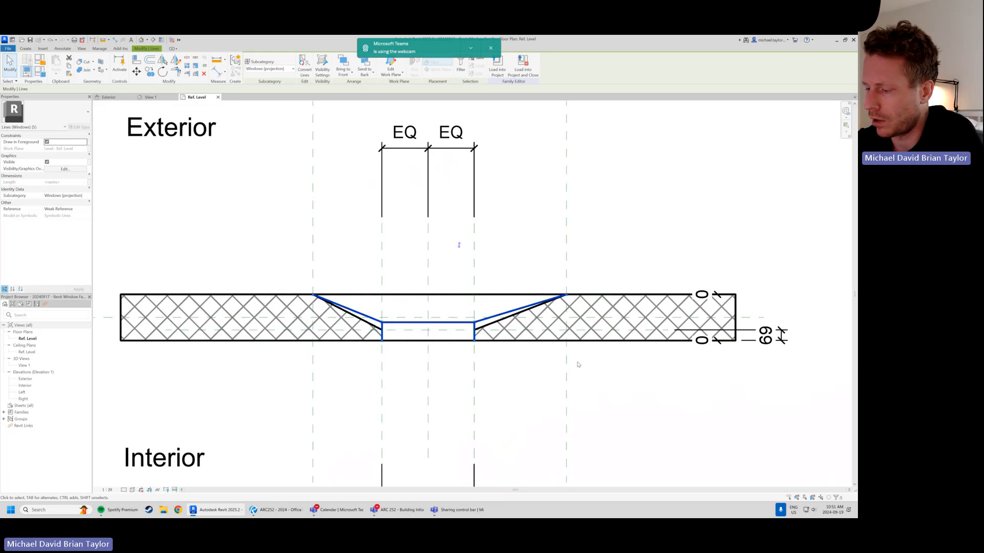
key(Delete)
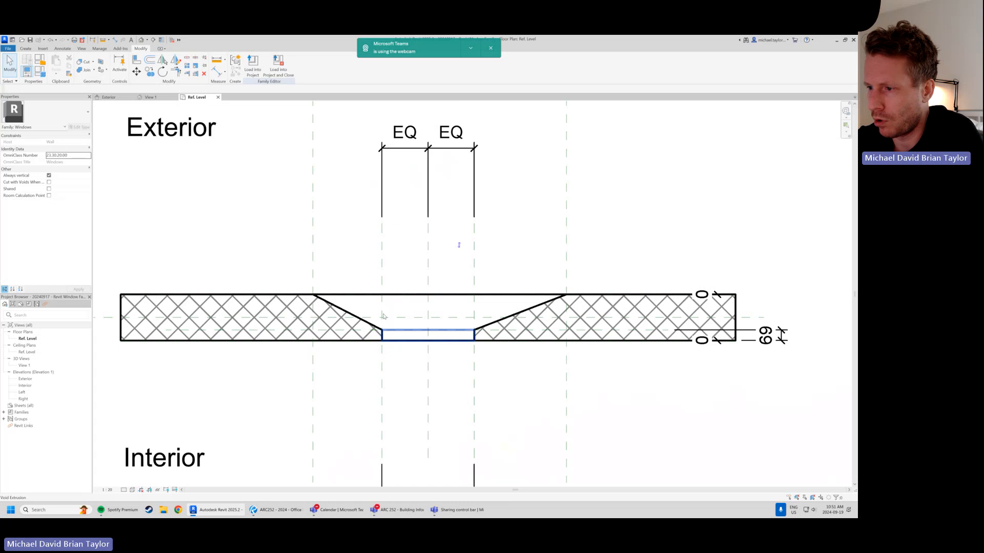
Check the Interior Offset reference plane where it crosses the window opening in the plan
click(400, 331)
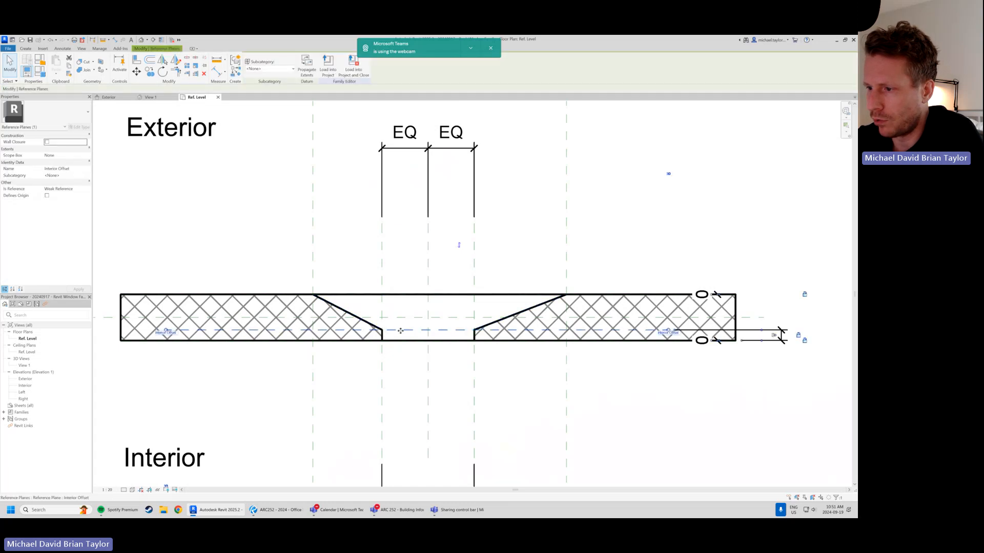
key(Escape)
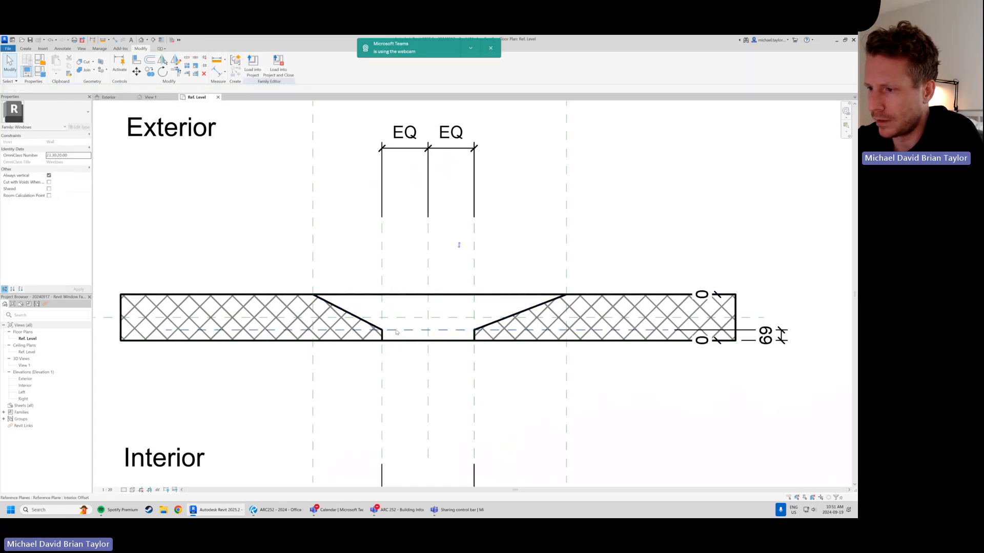
click(358, 332)
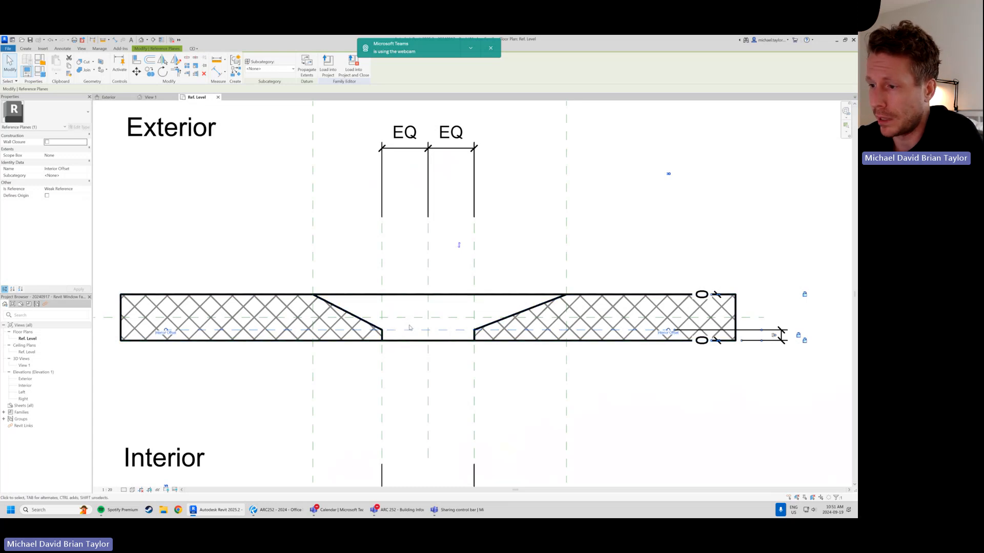
key(Escape)
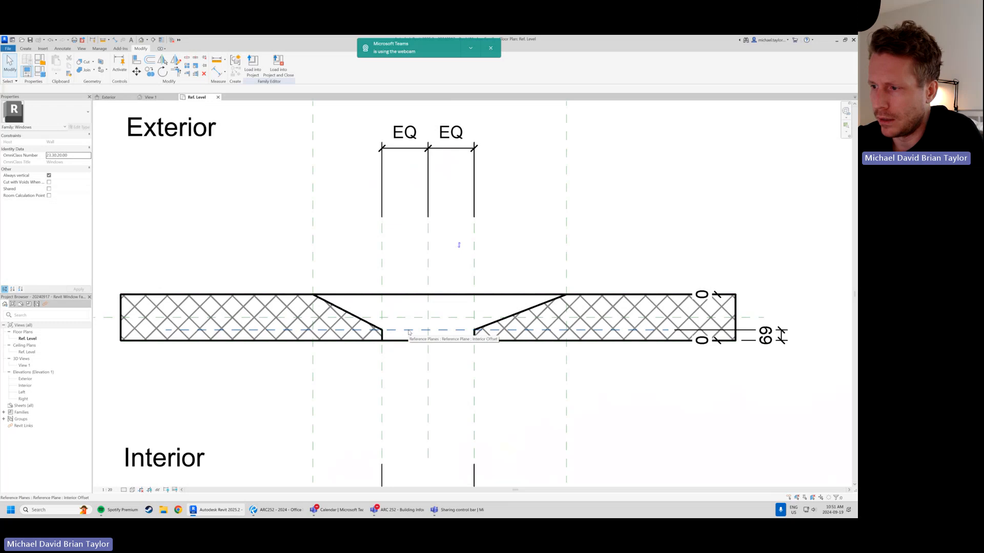
click(408, 332)
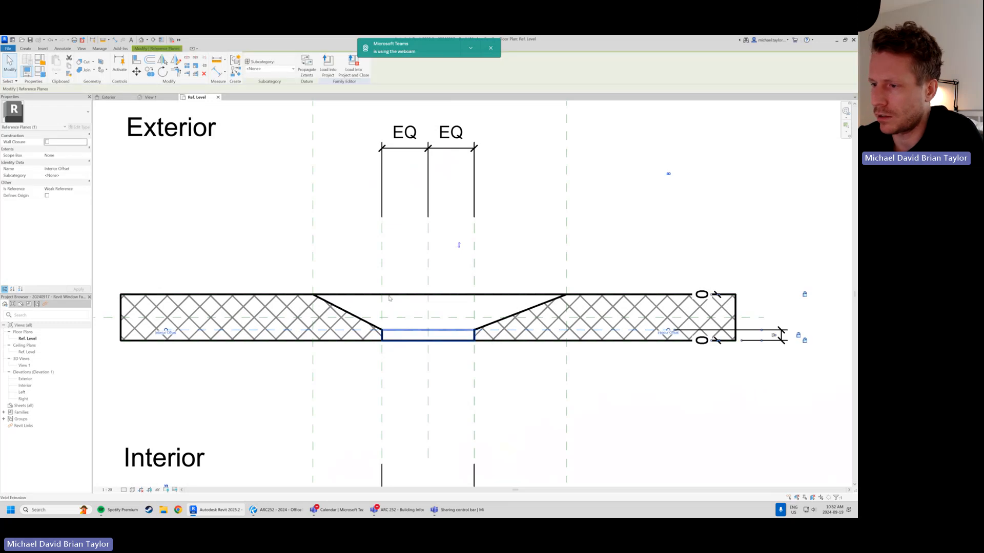
scroll(490, 357, down, 2)
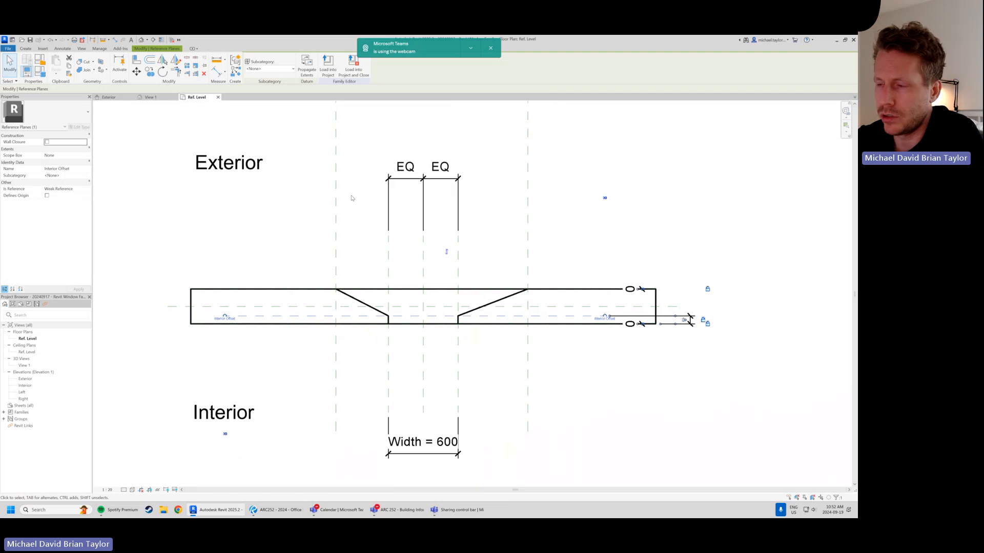
scroll(338, 192, down, 1)
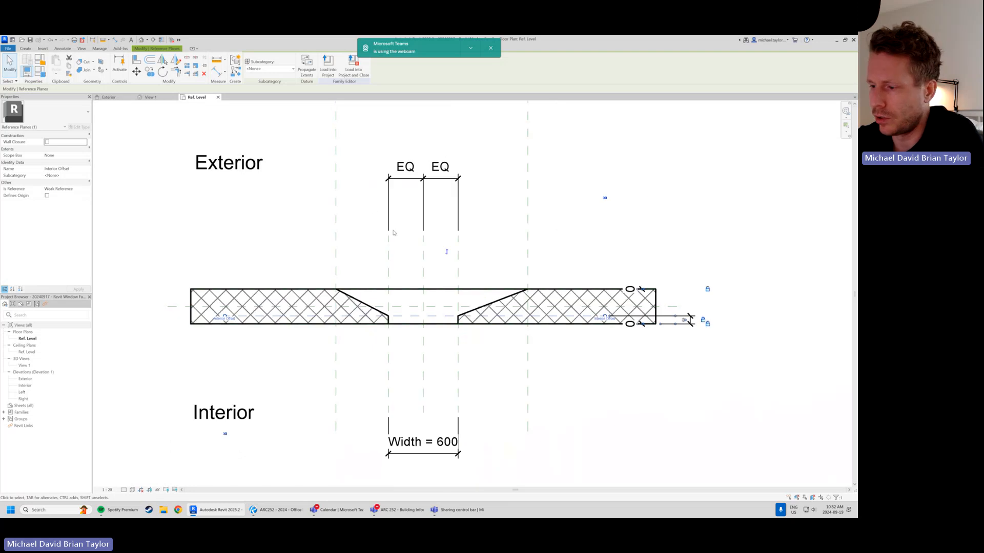
Flex the window opening by setting the family's Width parameter to 1200 and applying it
click(41, 75)
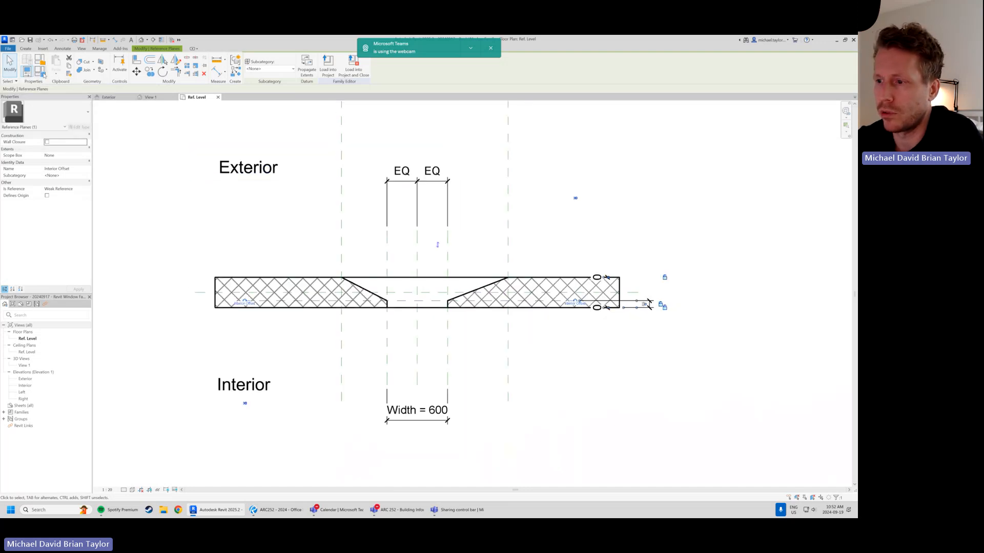
click(42, 75)
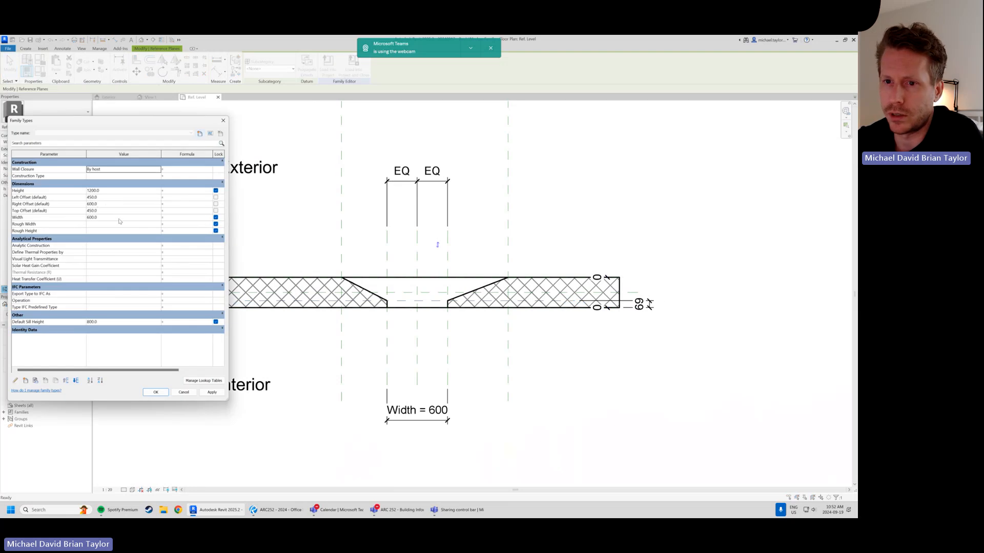
click(106, 216)
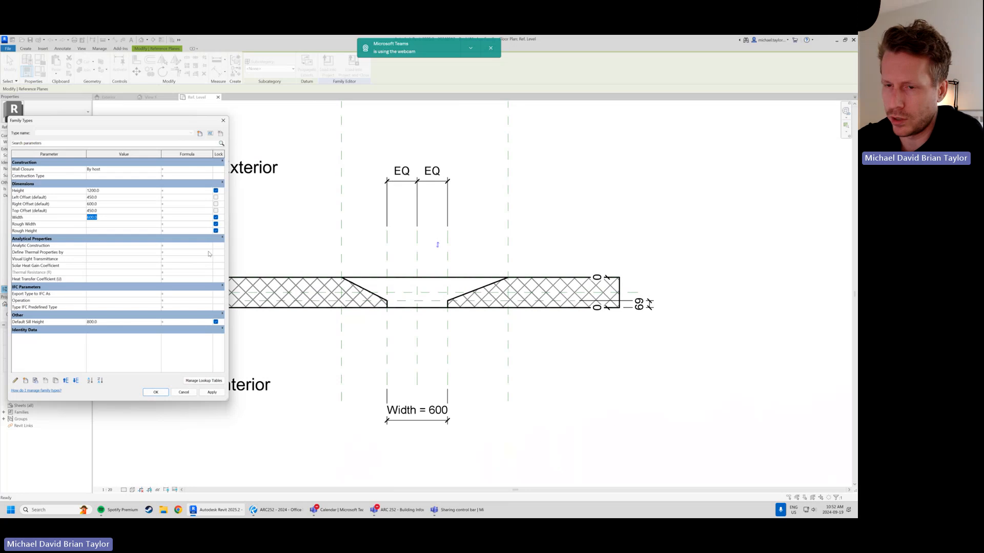
text(1200)
key(Tab)
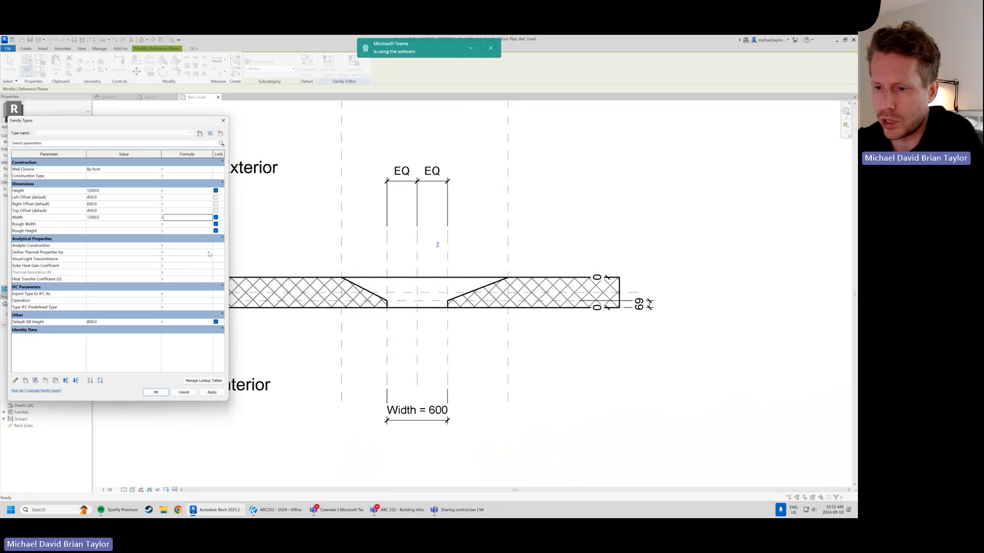
click(212, 392)
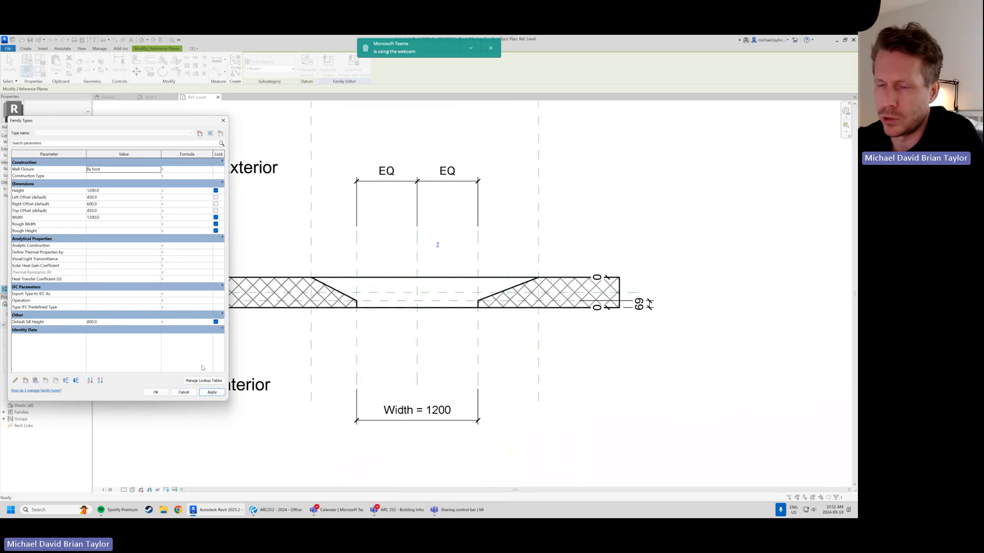
Restore the Width parameter to 600, apply it and close the family types
click(98, 218)
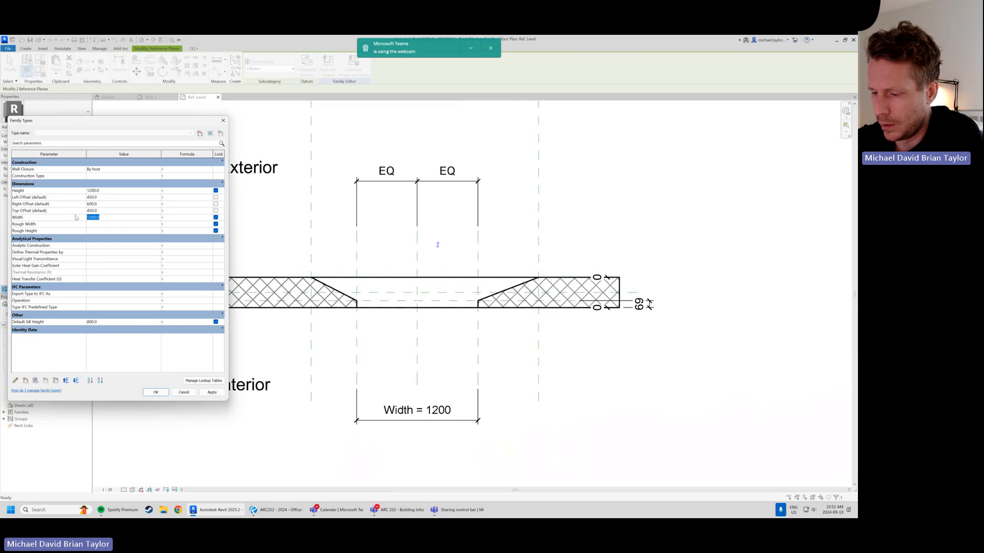
text(60)
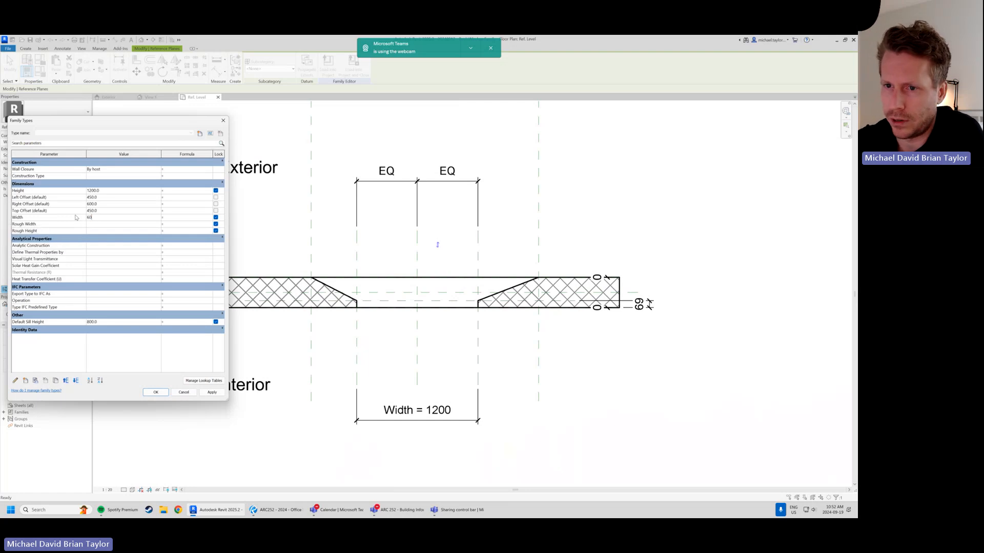
click(211, 392)
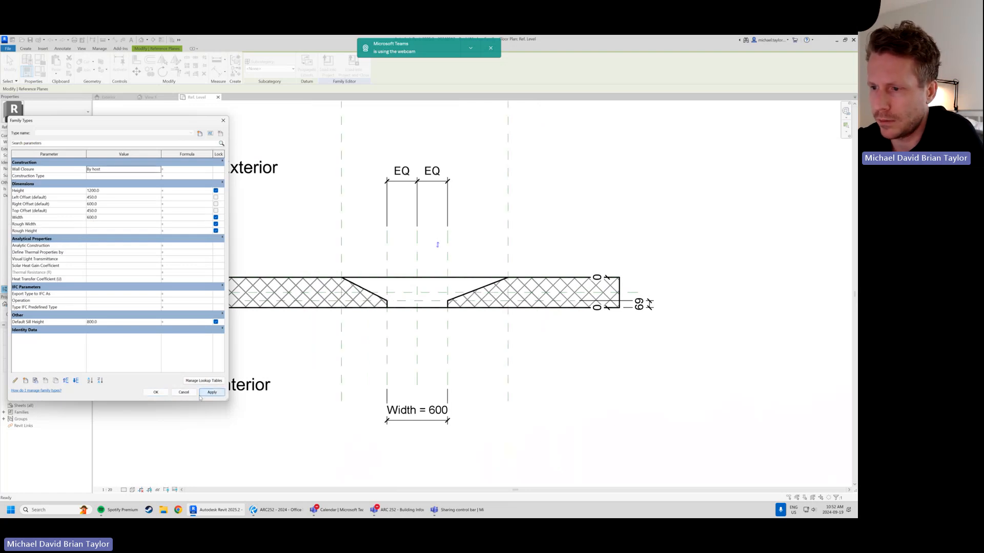
click(157, 392)
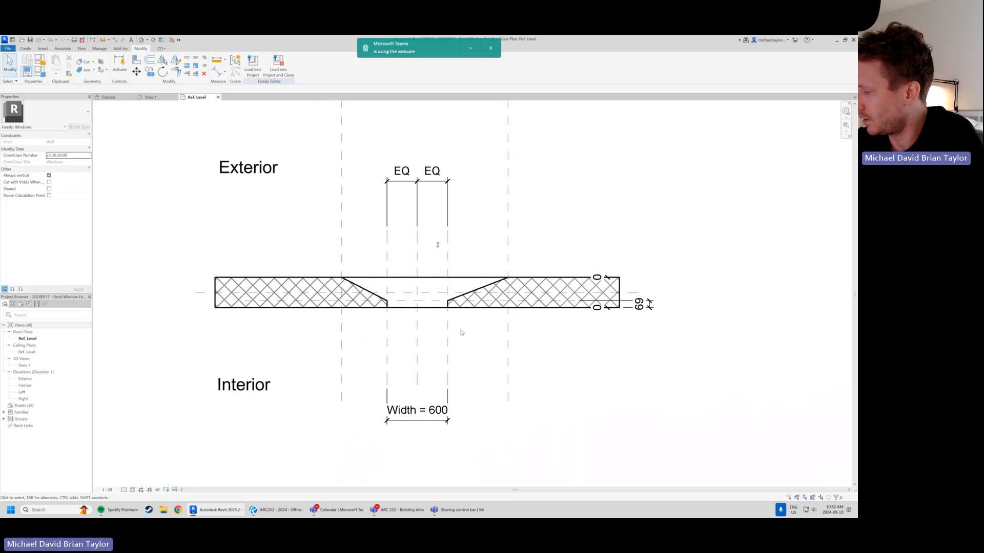
Draw a symbolic-line rectangle about 51 mm wide as the left jamb frame, from the Interior Offset plane to the interior wall face
scroll(436, 287, up, 2)
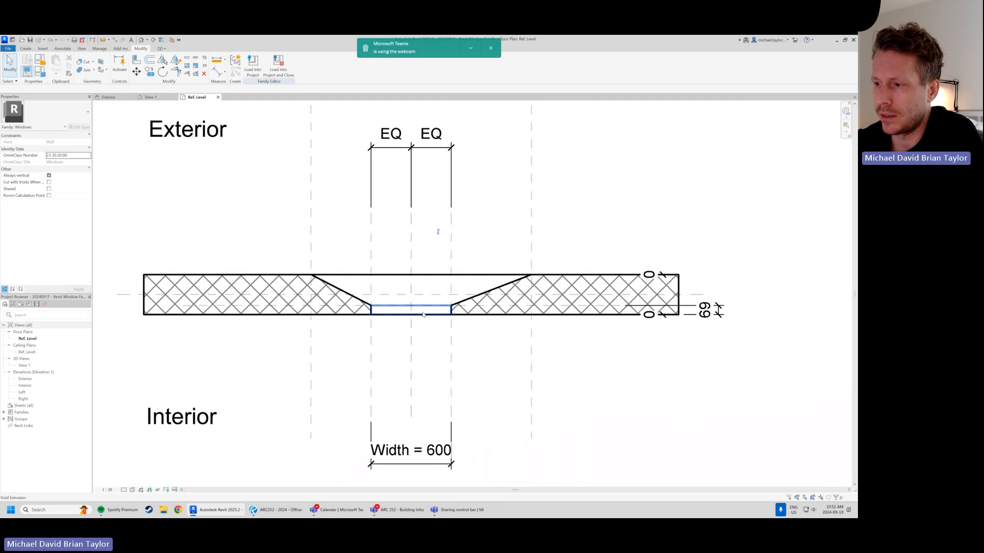
scroll(431, 327, up, 1)
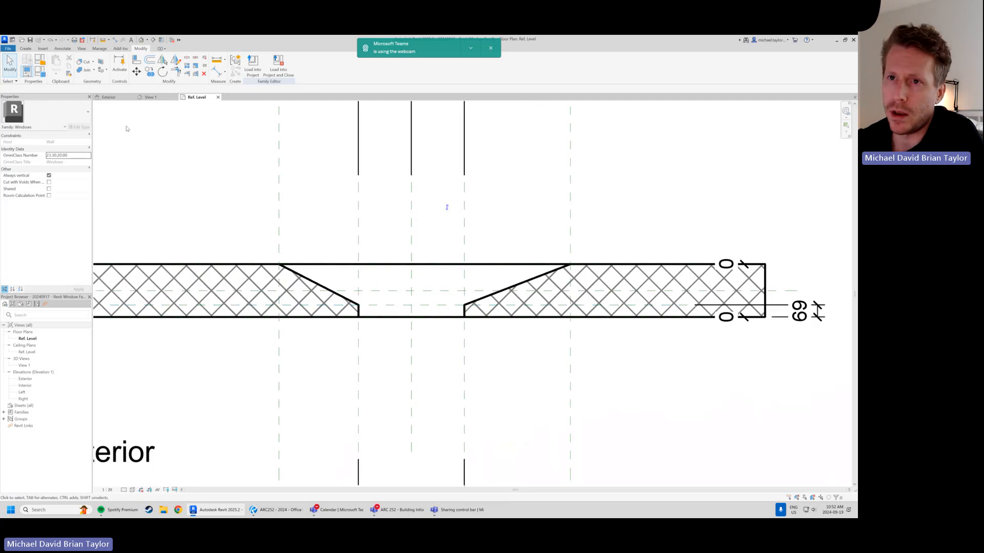
click(27, 49)
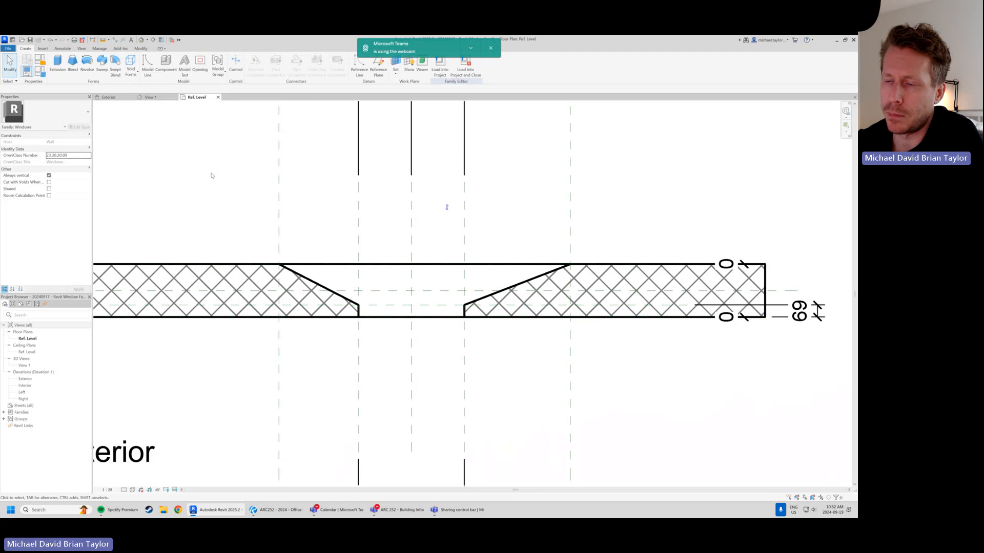
click(62, 48)
click(108, 66)
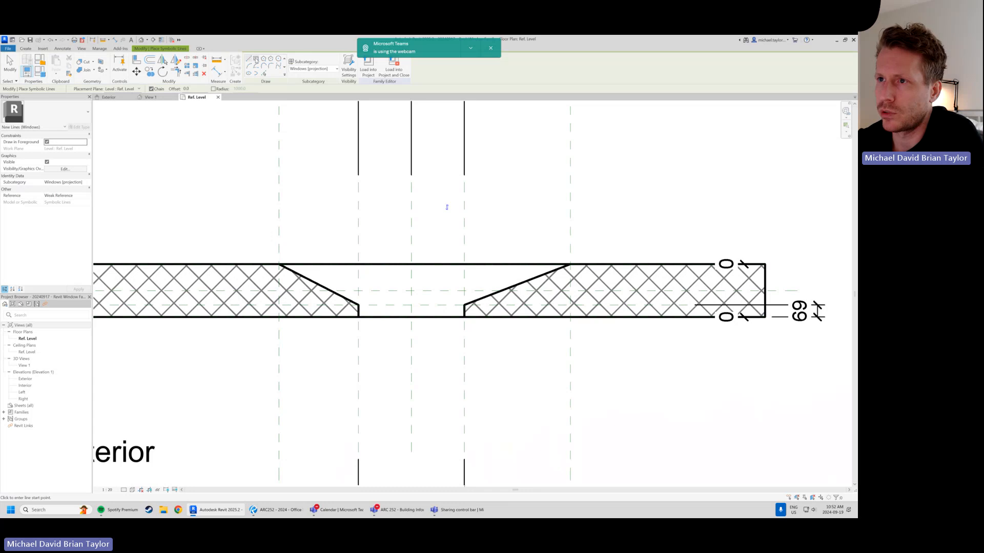
click(256, 58)
scroll(381, 313, up, 1)
click(352, 302)
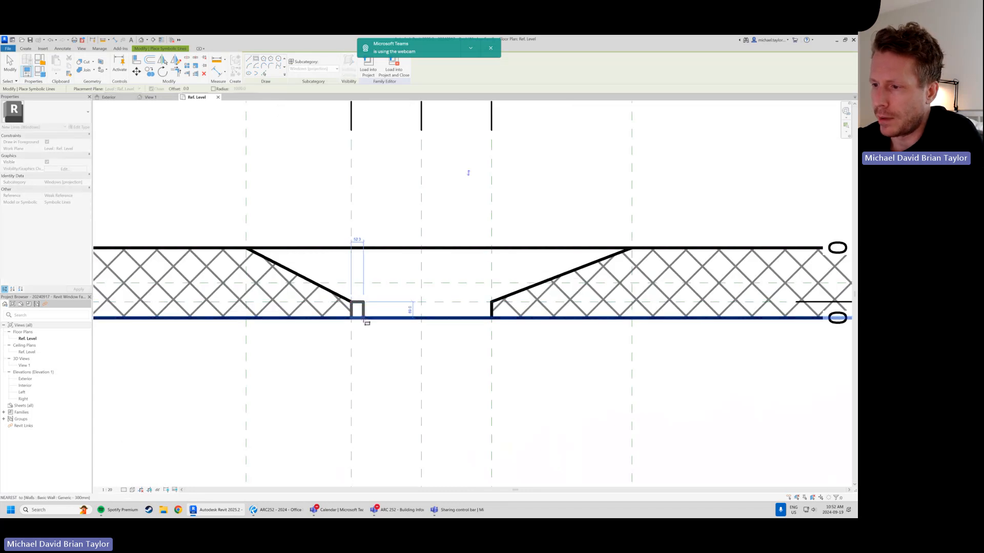
click(363, 318)
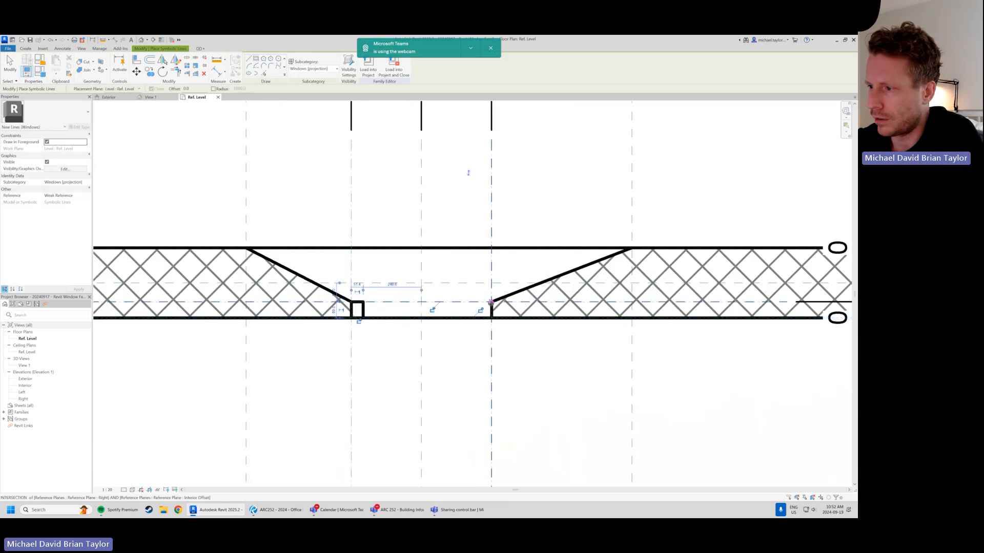
Draw a matching frame rectangle about 57 mm wide at the right jamb and a thin glazing rectangle about 491 mm long between both frames
click(491, 302)
click(477, 318)
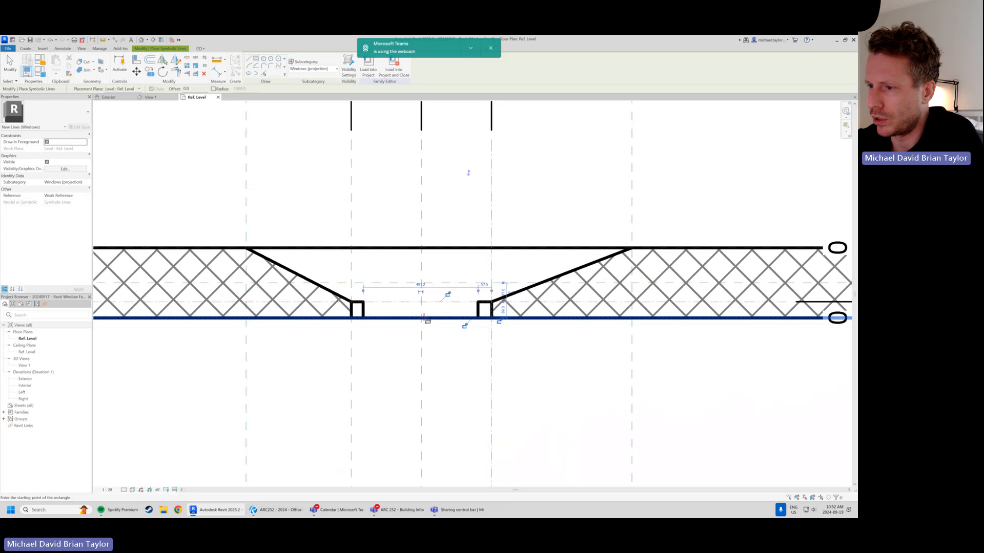
click(364, 309)
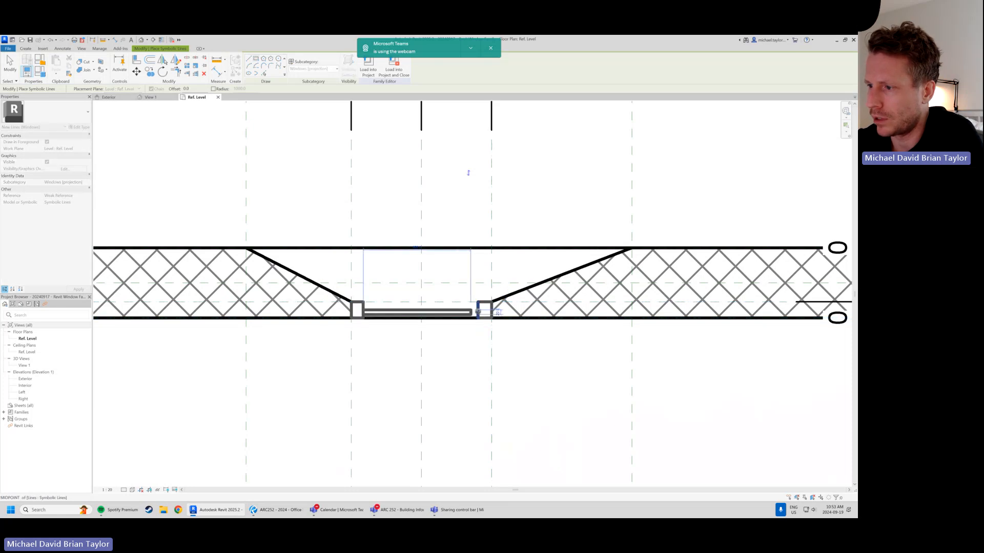
click(477, 314)
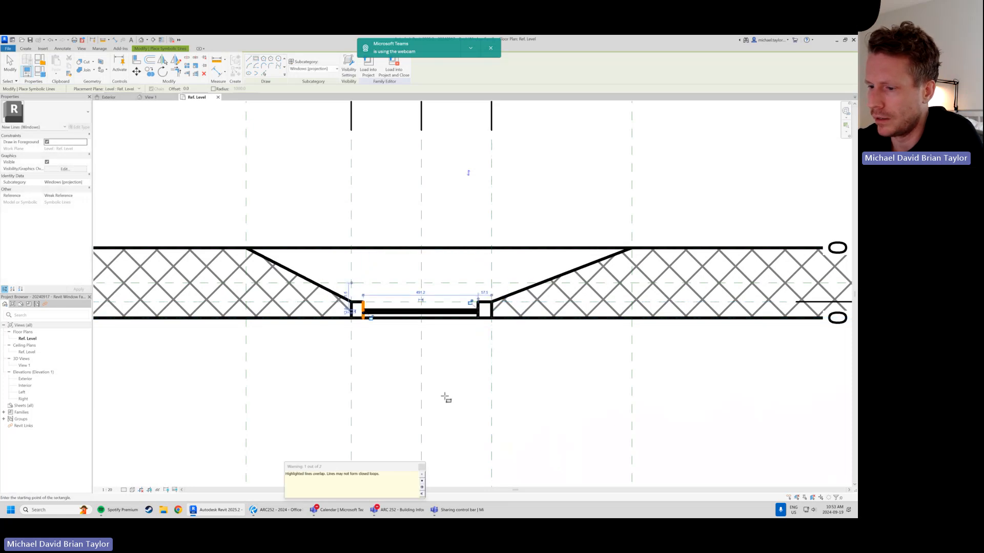
Delete all the symbolic-line frame and glazing rectangles between the jambs in the plan view
key(Escape)
key(Escape)
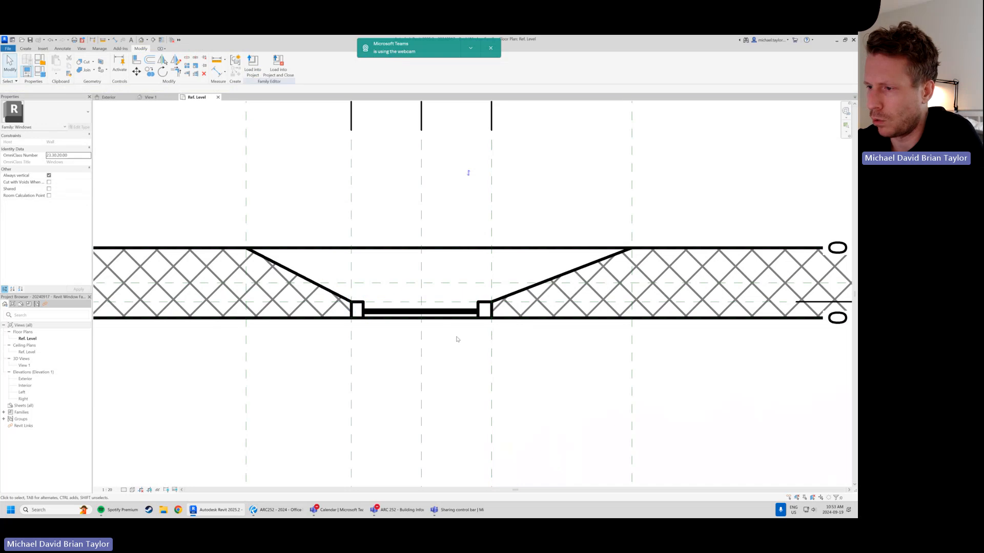
scroll(423, 336, up, 1)
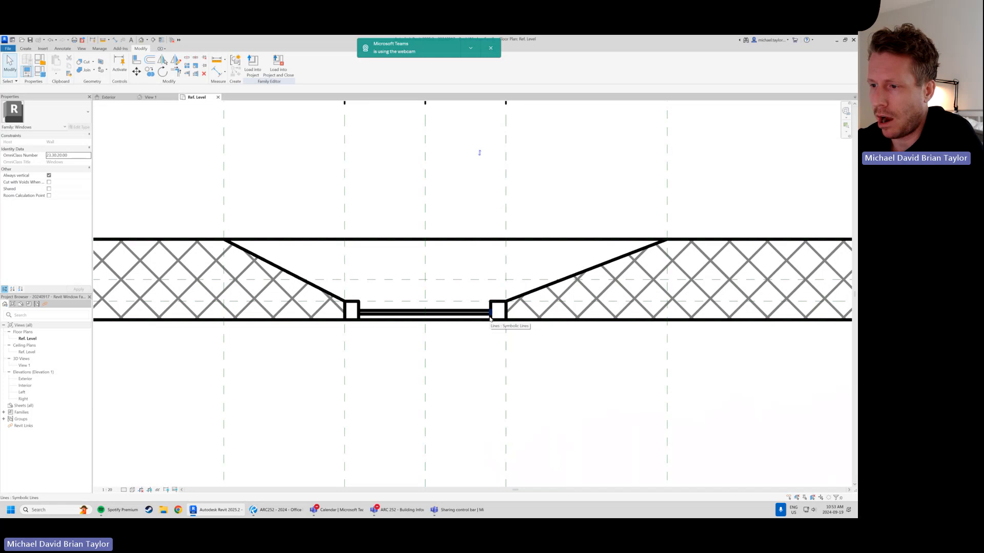
key(Tab)
click(359, 313)
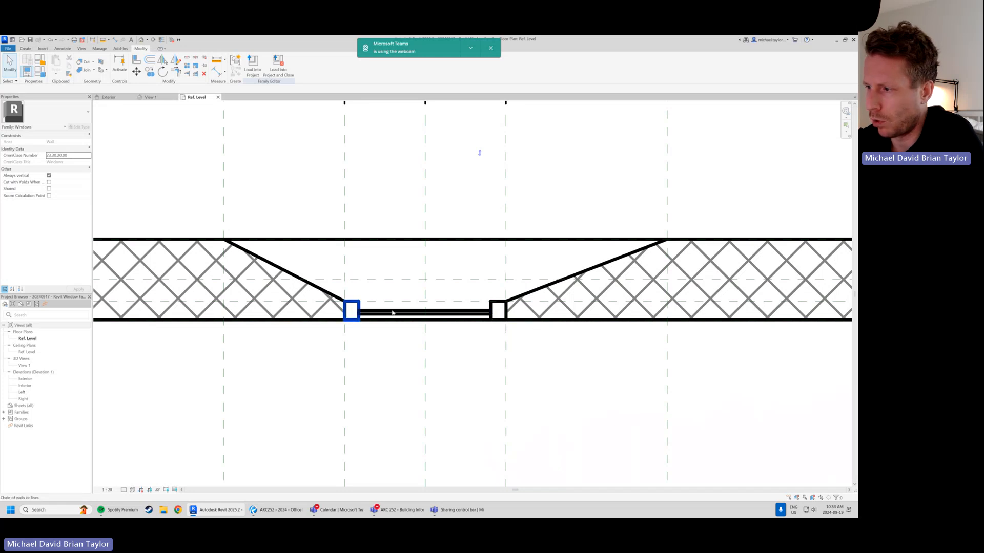
key(Tab)
click(517, 361)
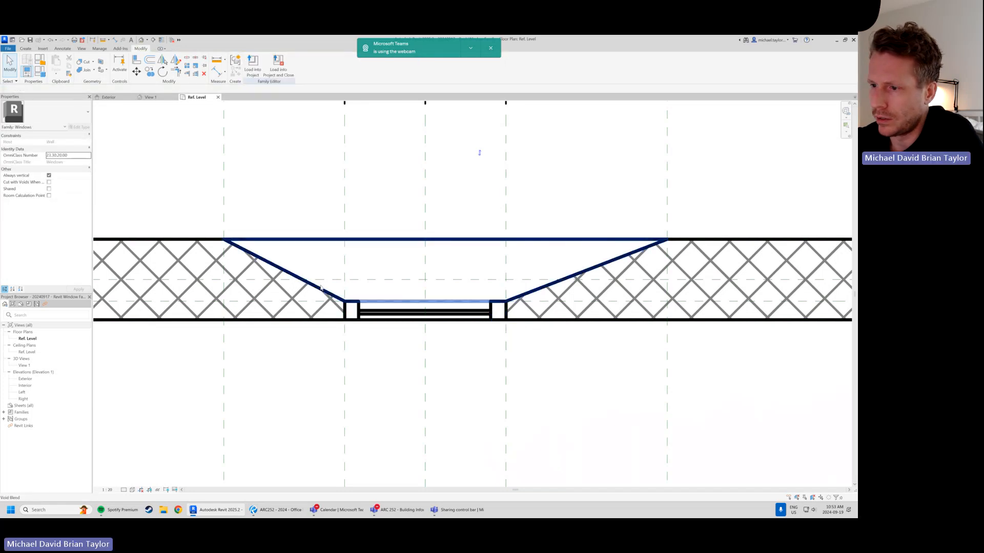
drag(335, 288, 517, 347)
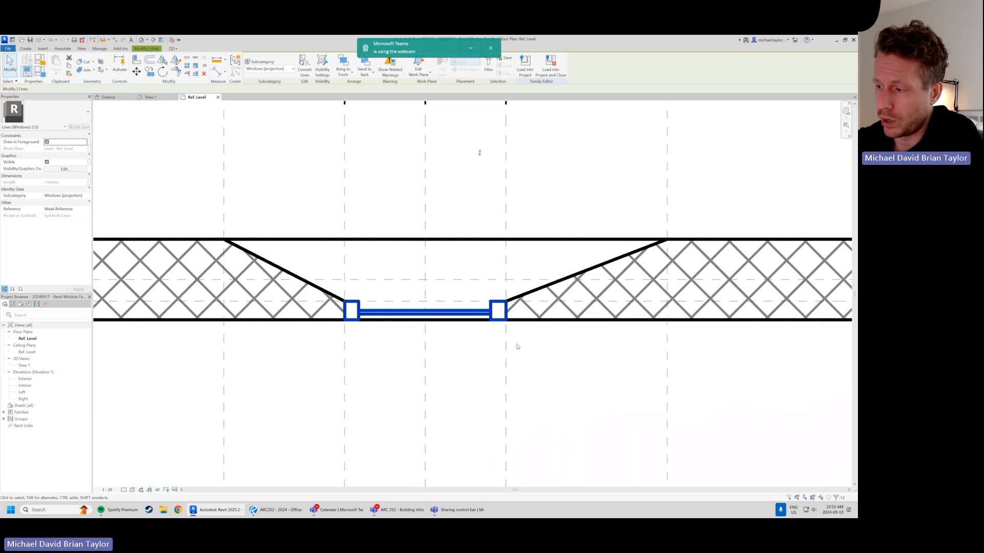
key(Delete)
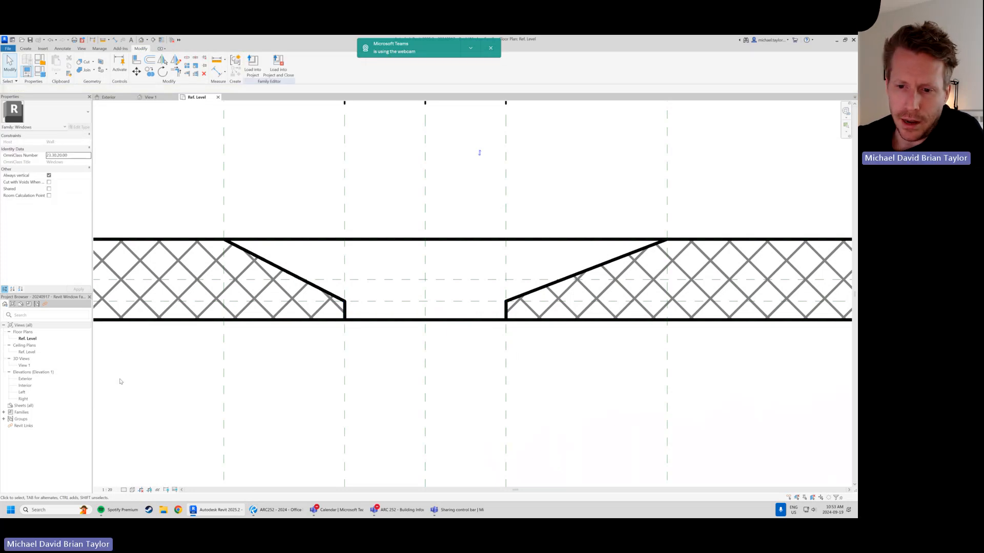
Start a solid extrusion in the Exterior elevation and set its work plane to the Interior Offset reference plane
double_click(29, 380)
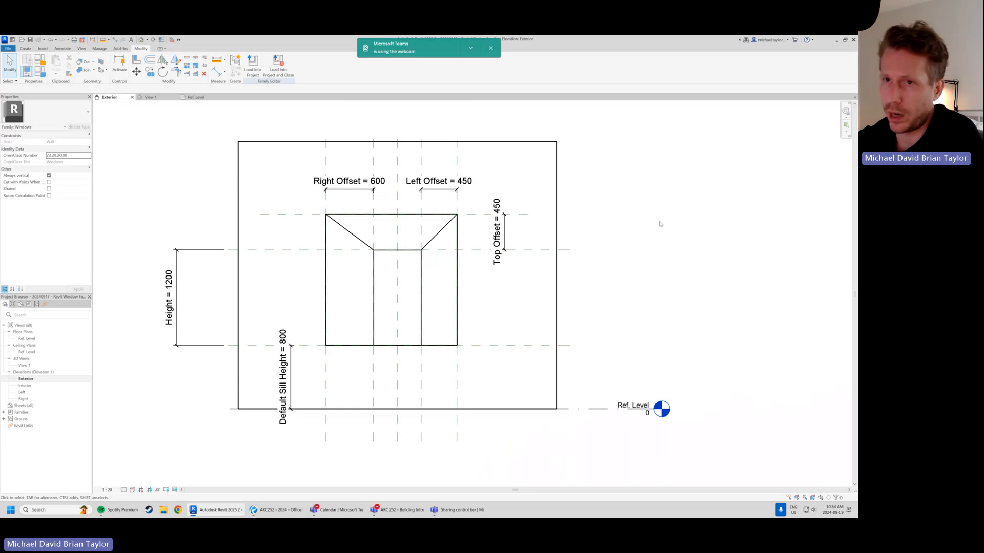
click(25, 49)
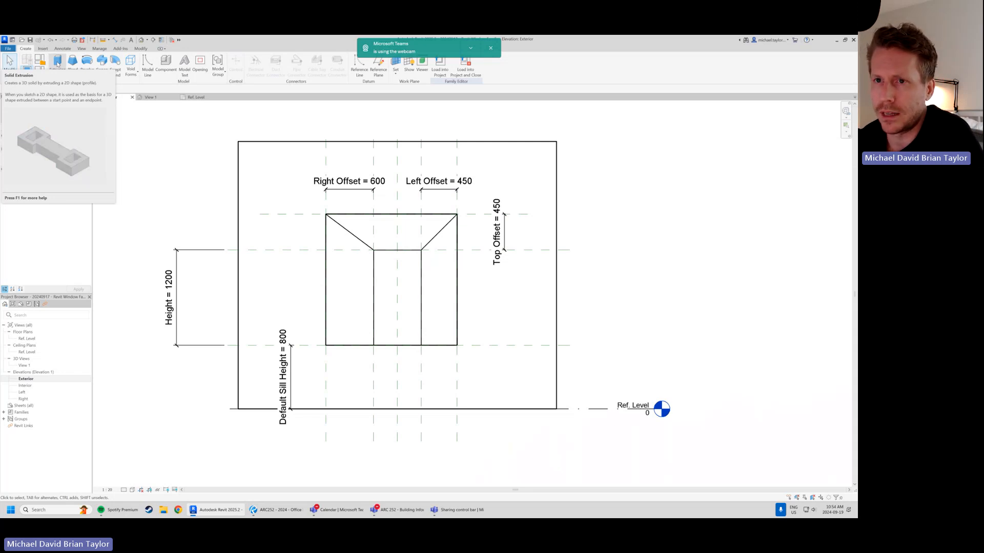
click(58, 62)
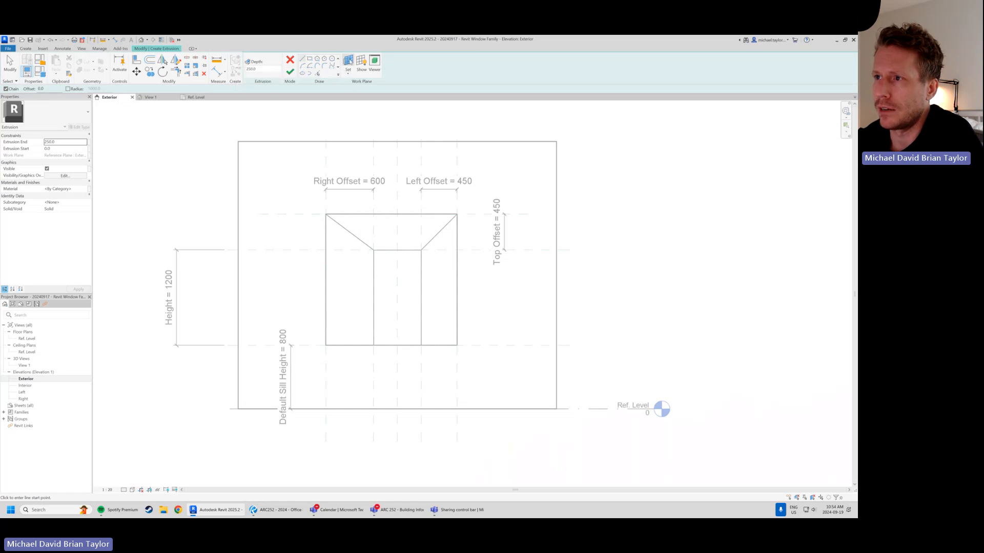
click(350, 75)
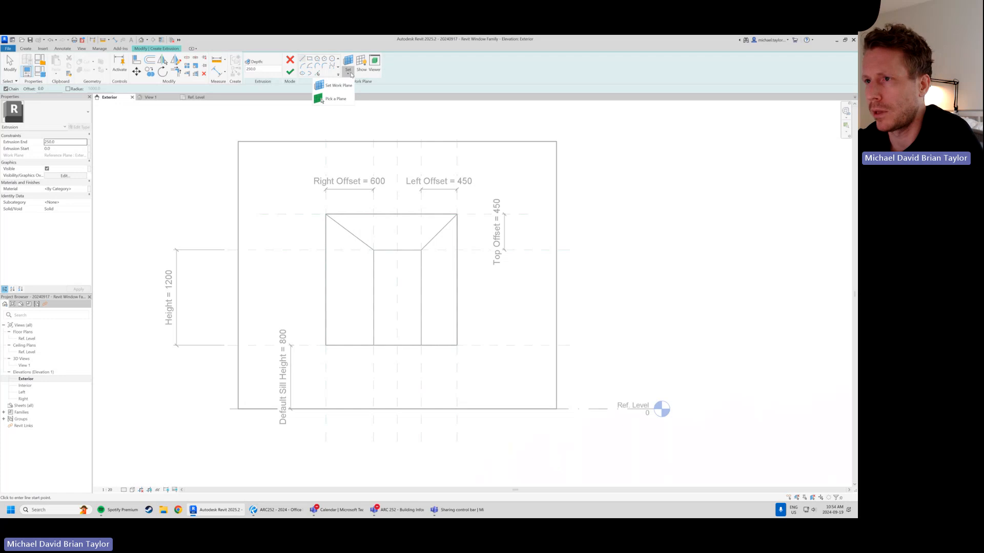
click(351, 75)
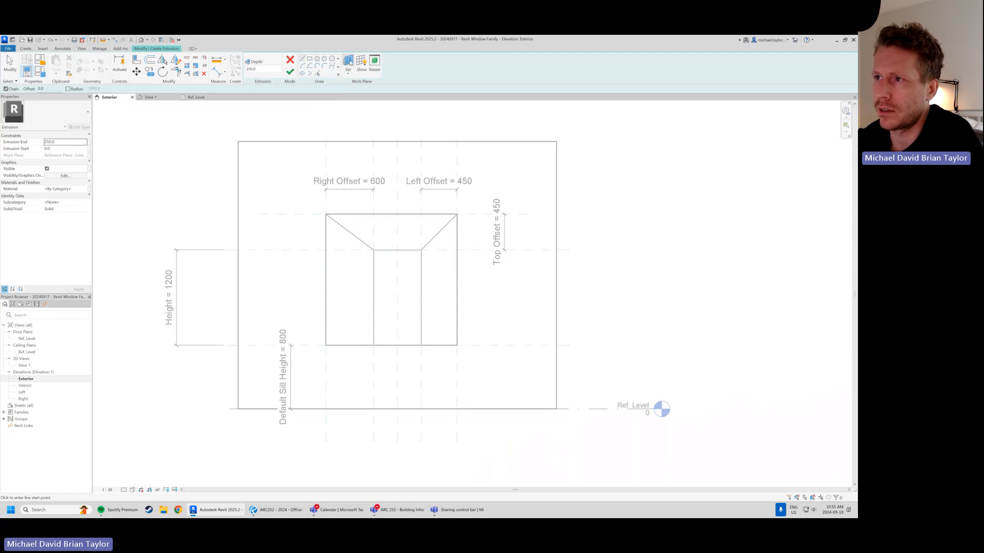
click(348, 63)
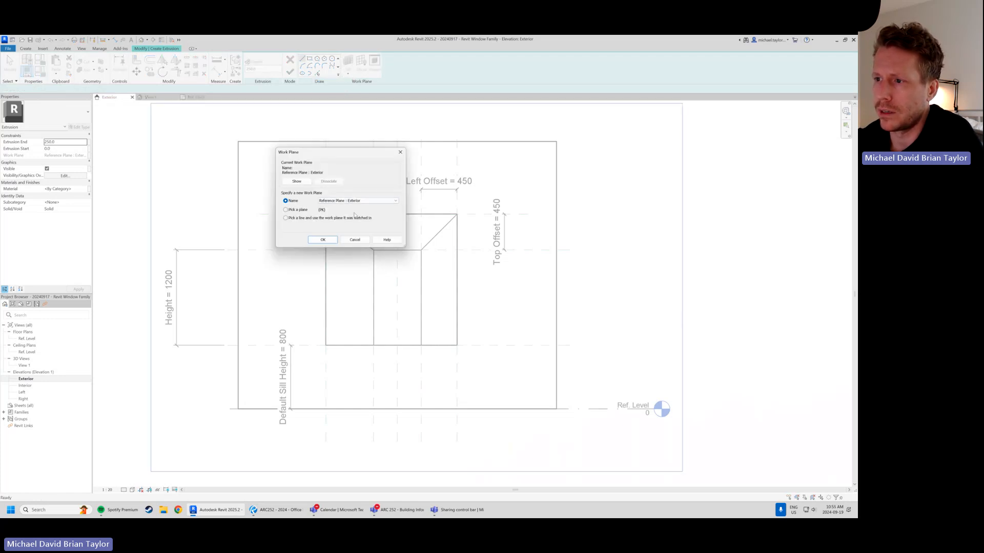
drag(372, 156, 263, 141)
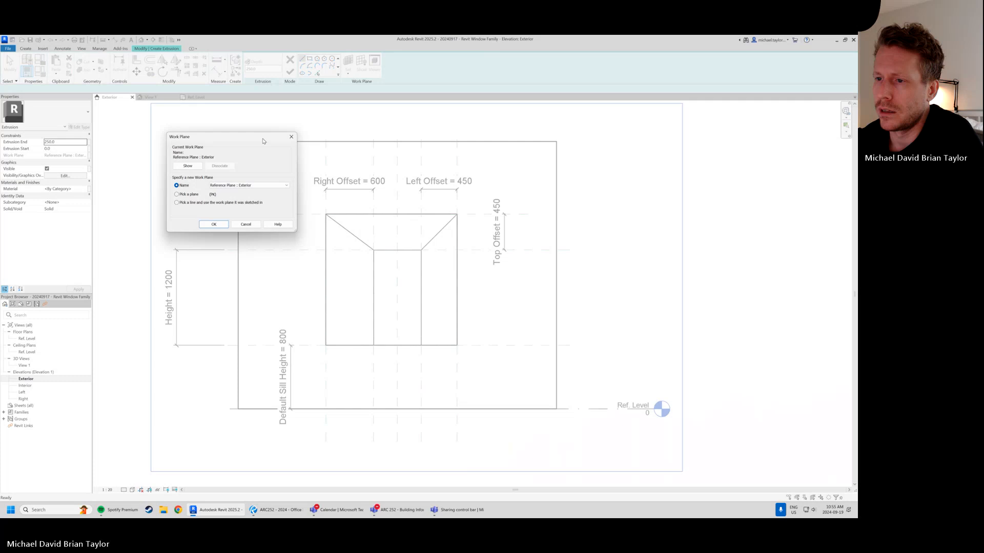
click(280, 186)
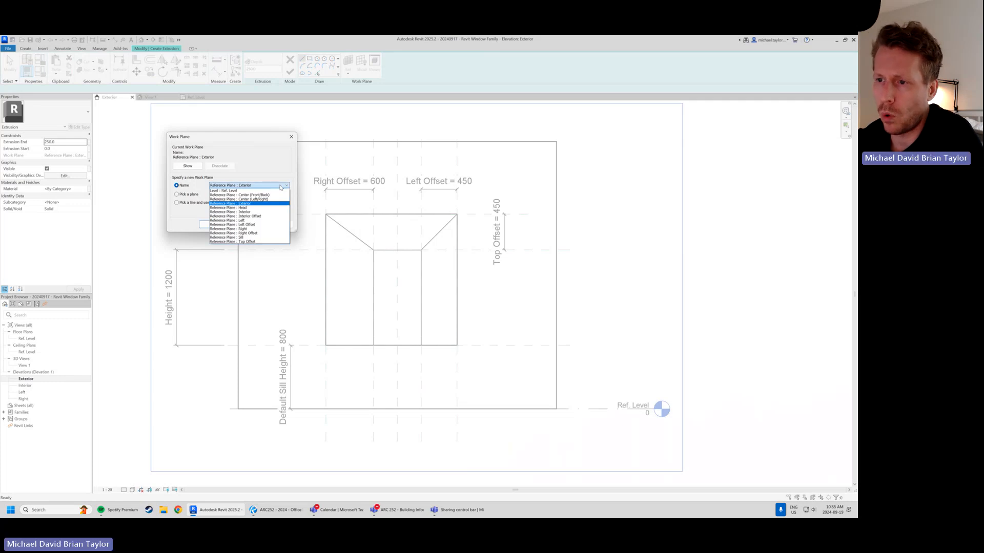
click(271, 216)
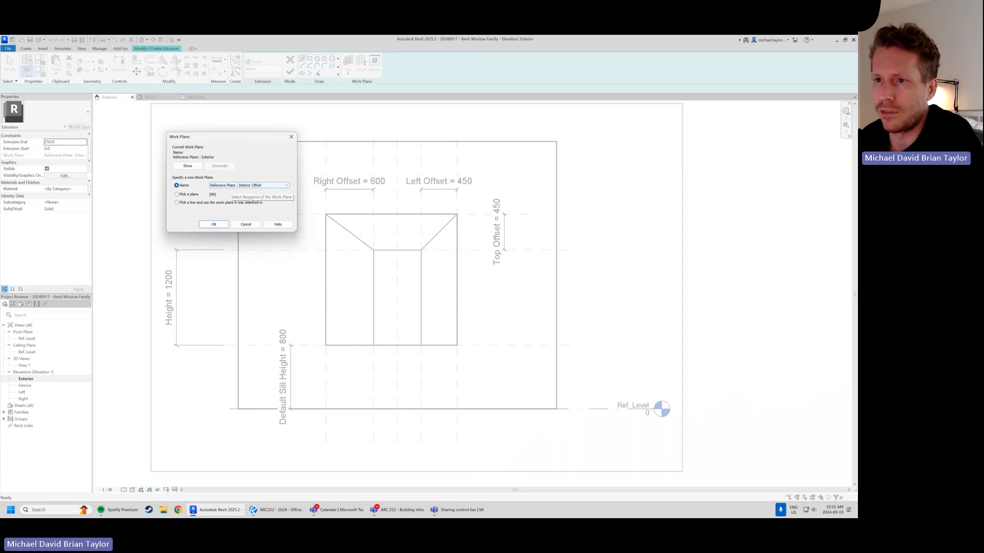
click(214, 225)
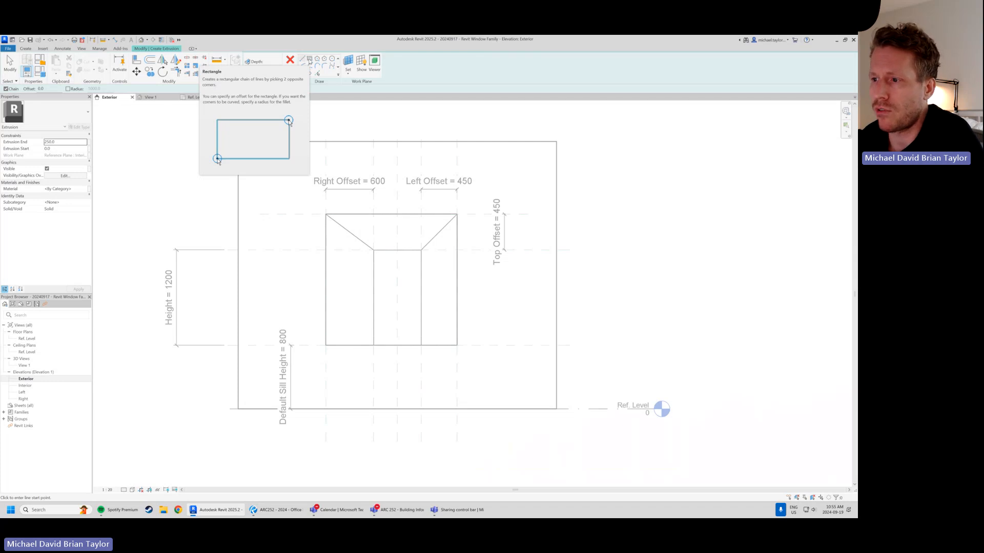
Sketch the frame's outer rectangle from the Head and Right reference plane intersection to the Sill and Left intersection
click(310, 59)
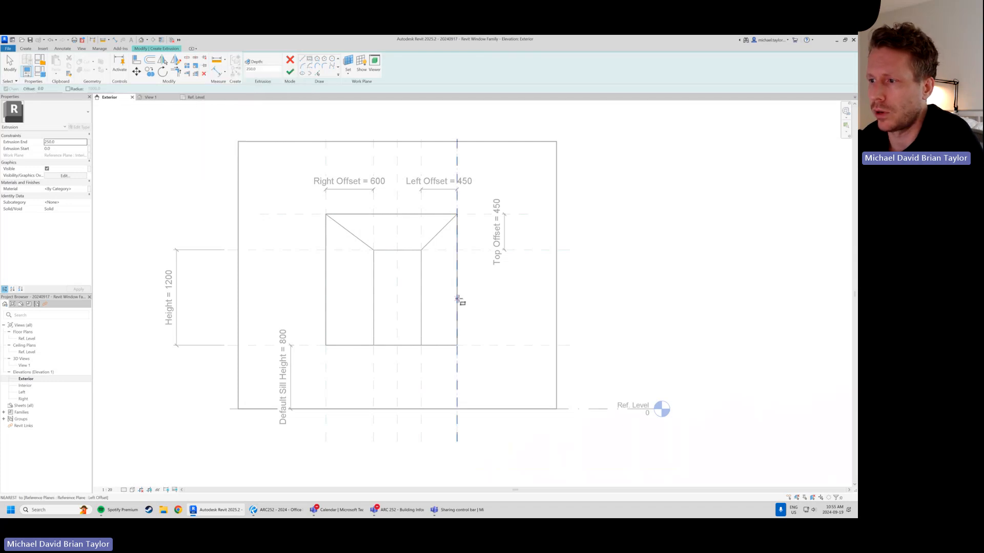
scroll(458, 299, up, 3)
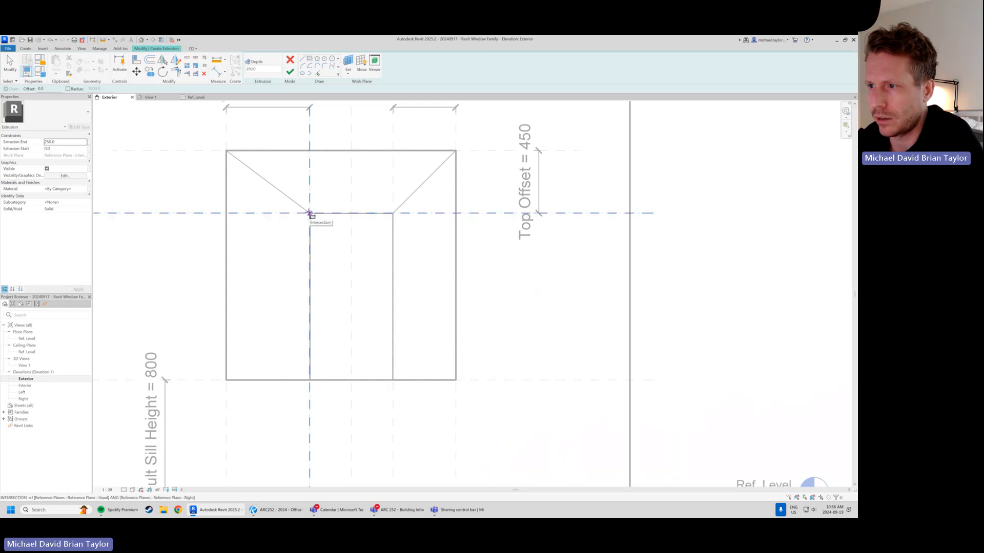
click(310, 212)
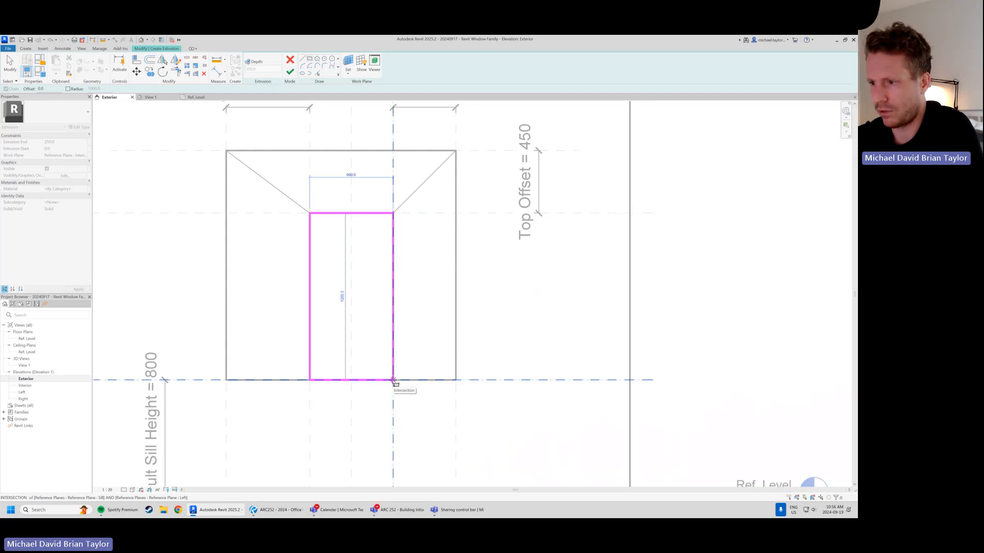
click(393, 380)
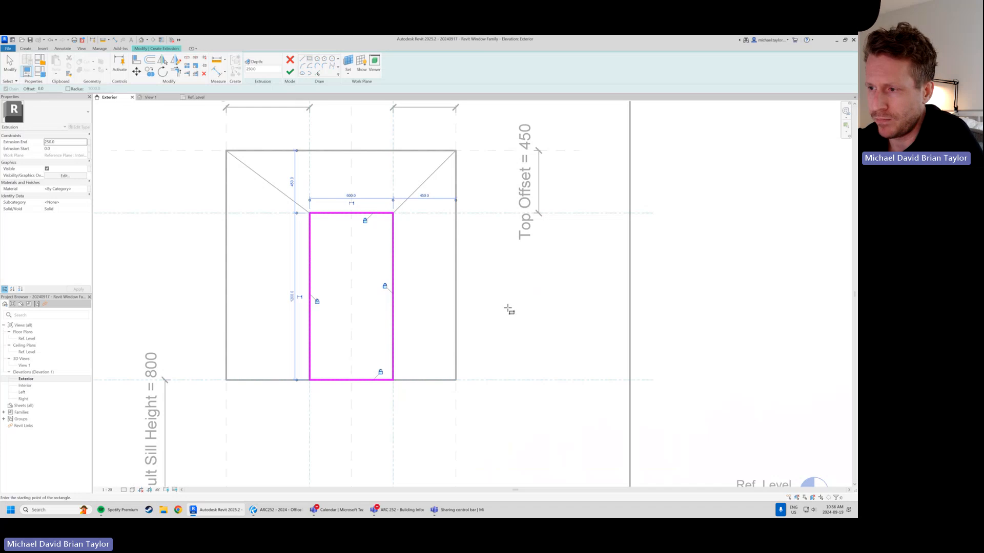
scroll(414, 321, down, 1)
scroll(413, 320, down, 1)
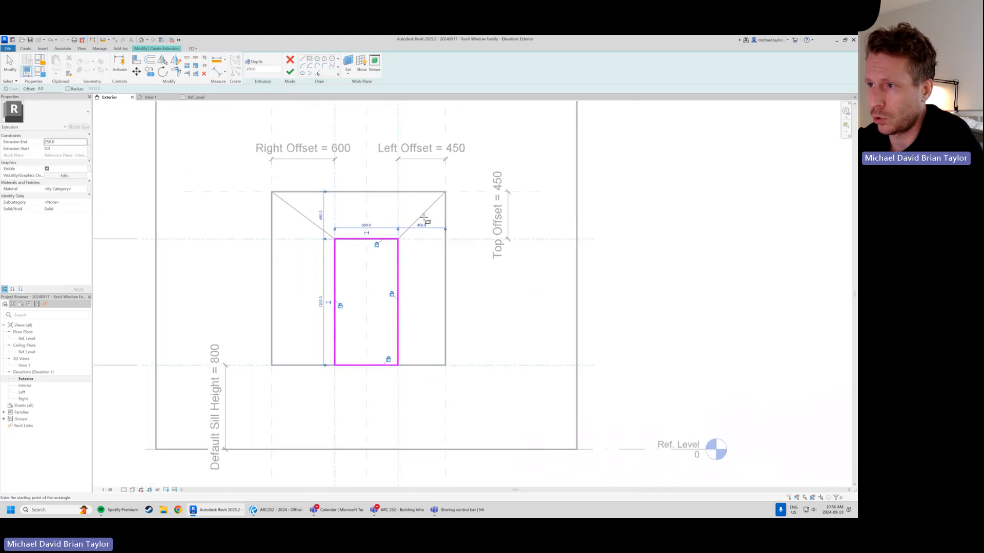
scroll(405, 220, down, 1)
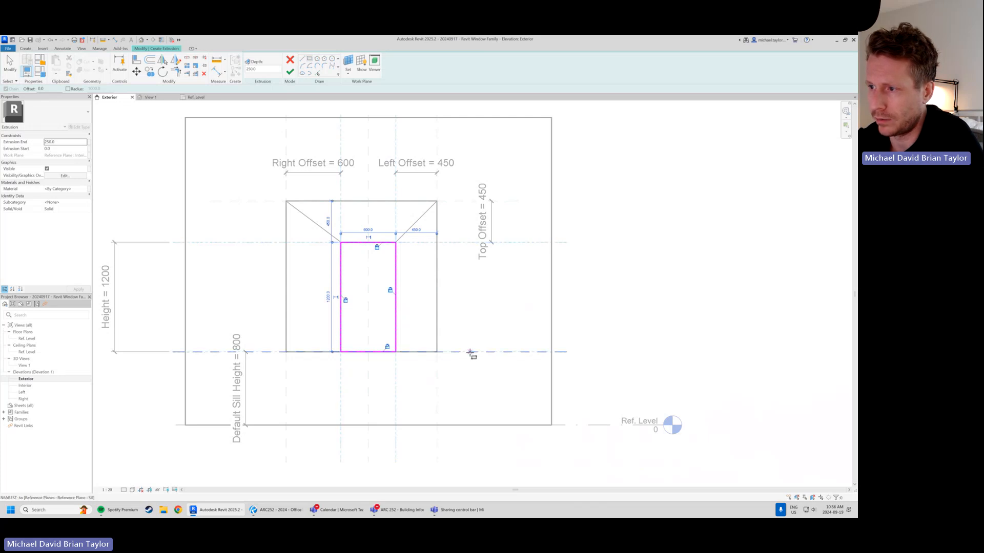
scroll(375, 304, up, 2)
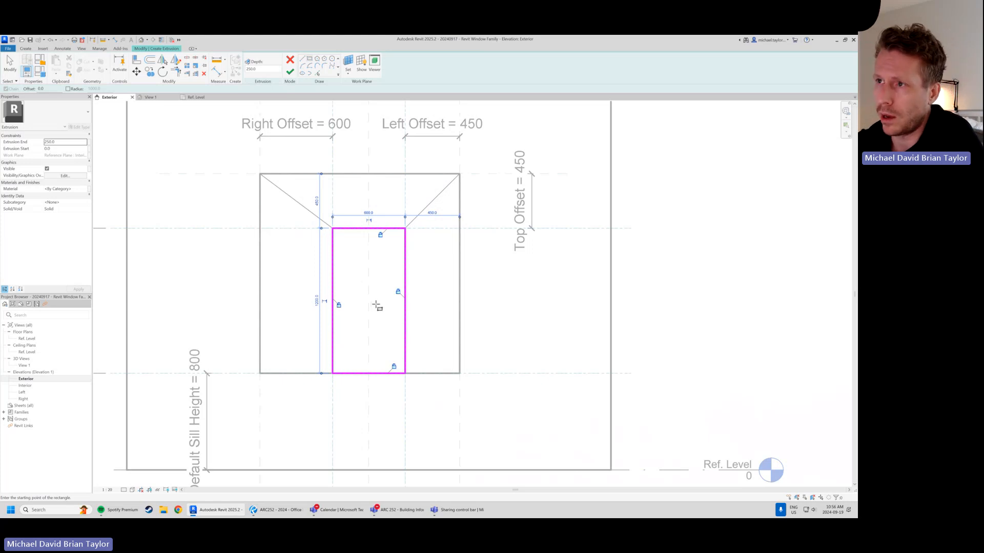
scroll(381, 318, up, 1)
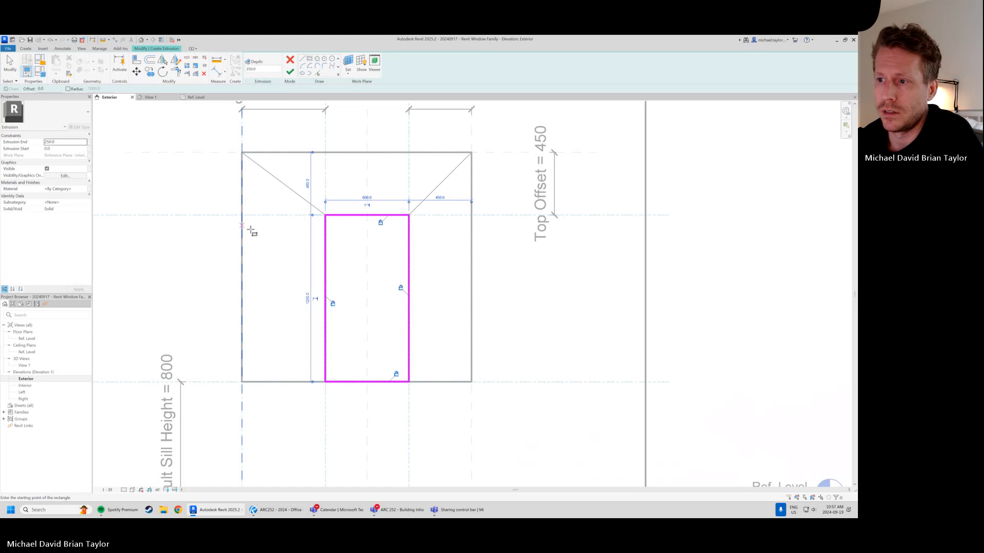
key(Escape)
key(Escape)
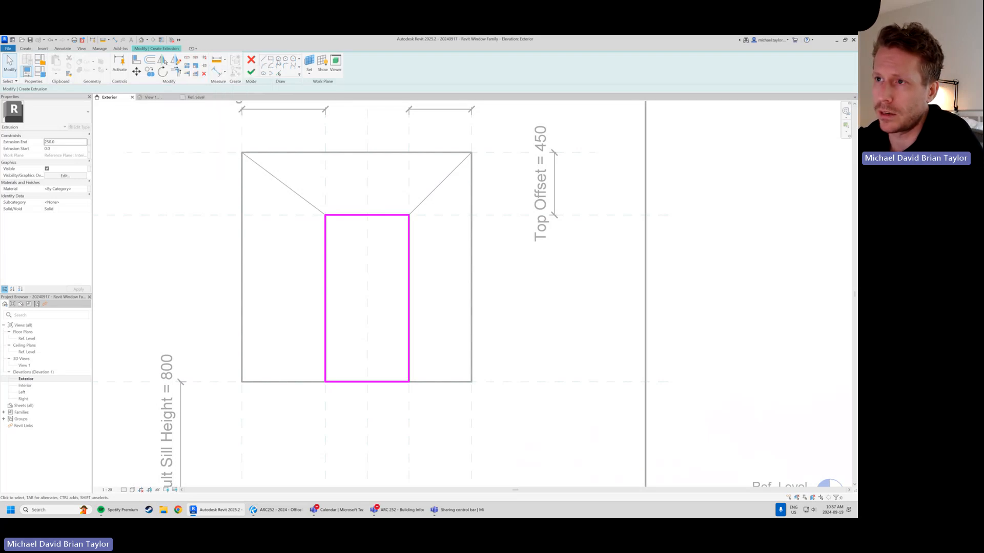
Sketch the frame's inner rectangle from the outer rectangle's corners with a 50 mm offset flipped inward
click(270, 60)
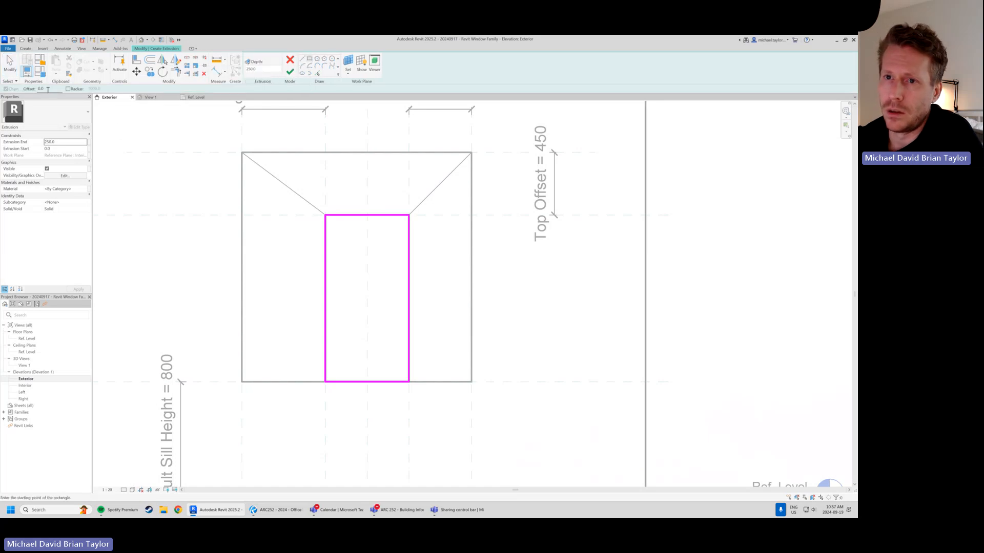
double_click(47, 89)
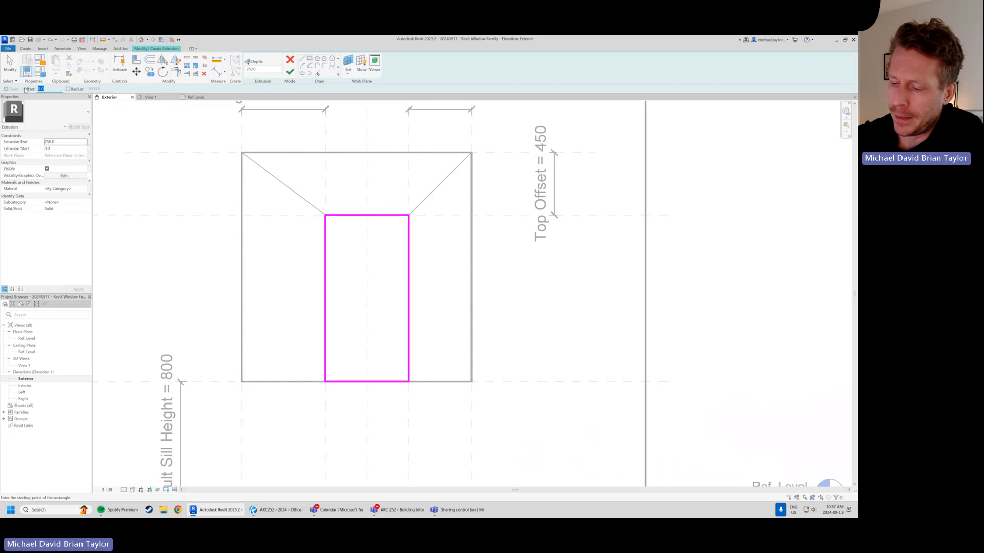
text(50)
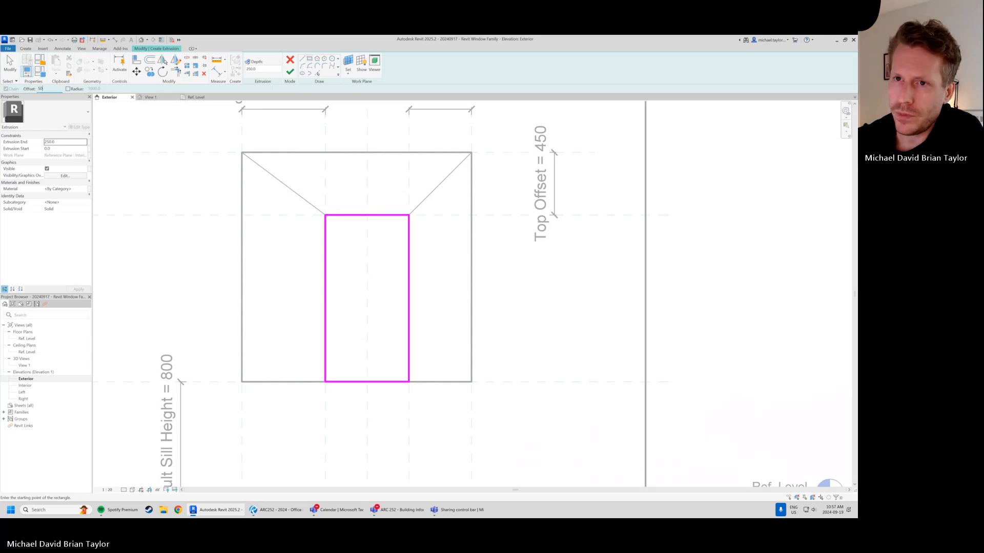
key(Return)
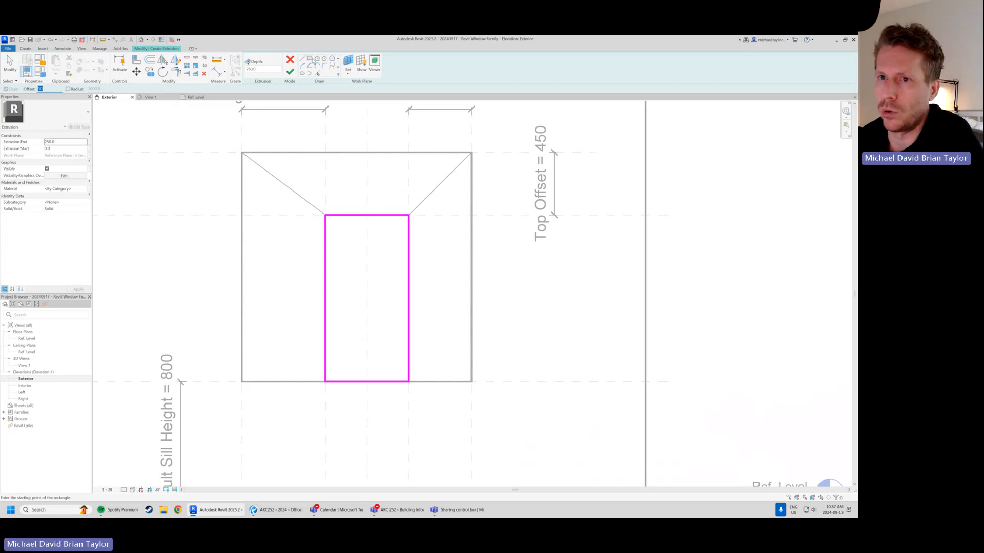
click(55, 89)
key(Return)
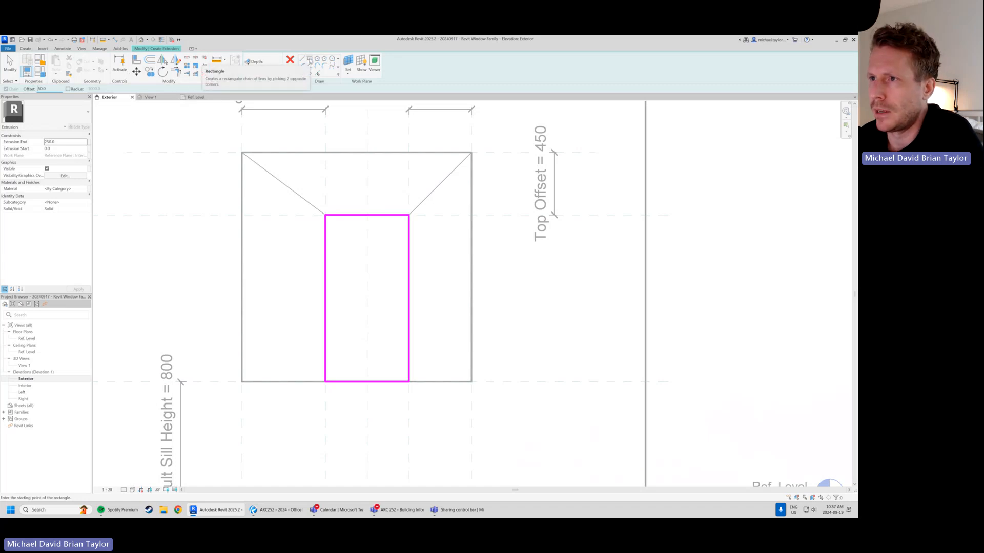
click(310, 61)
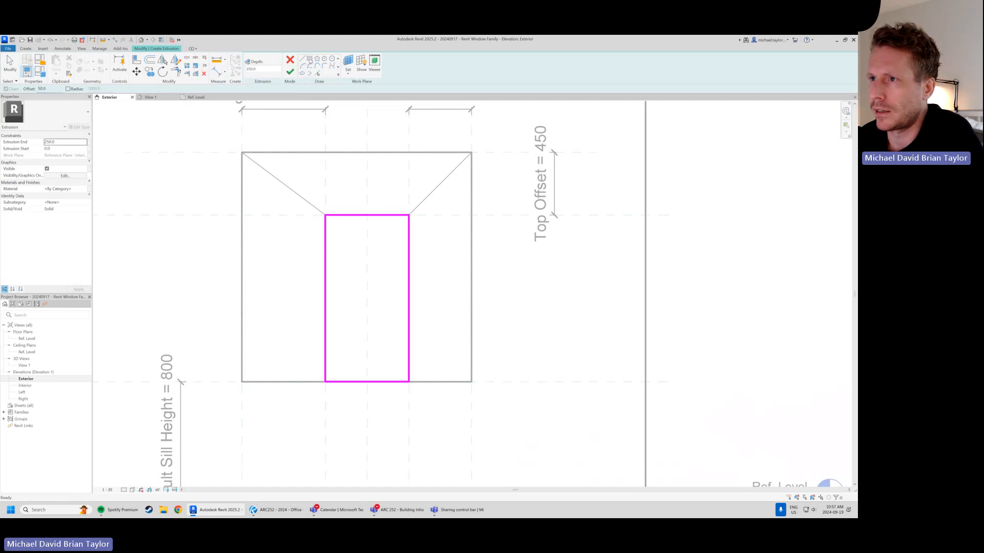
click(325, 215)
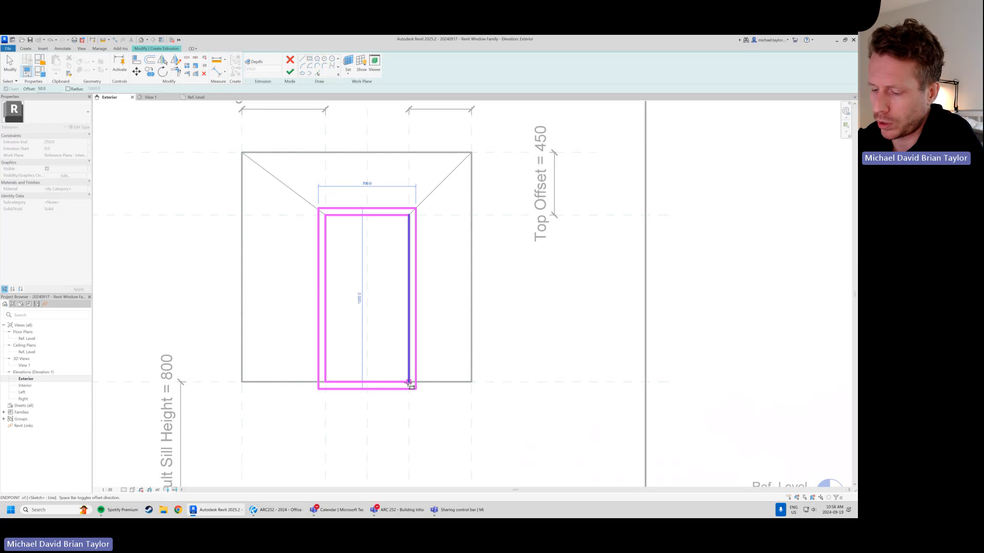
key(space)
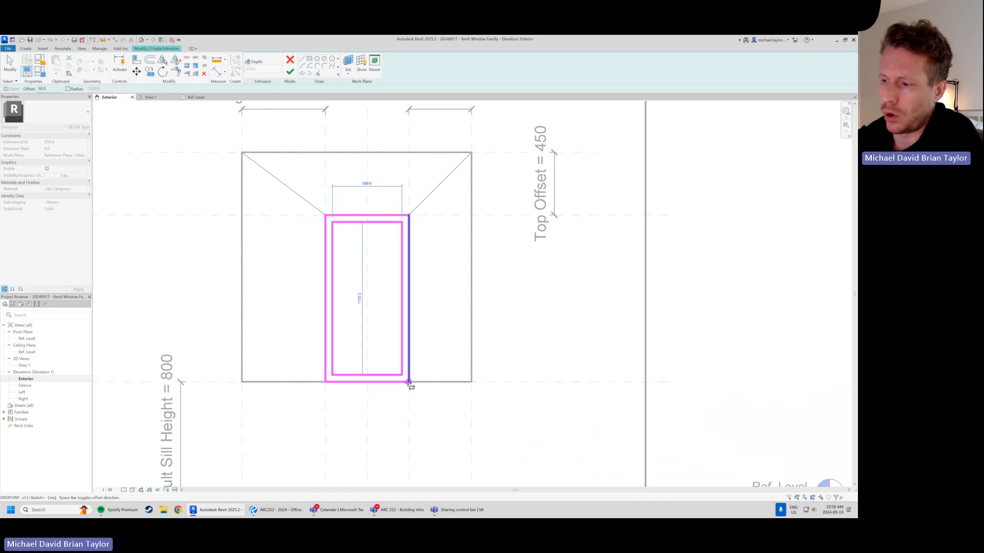
click(408, 382)
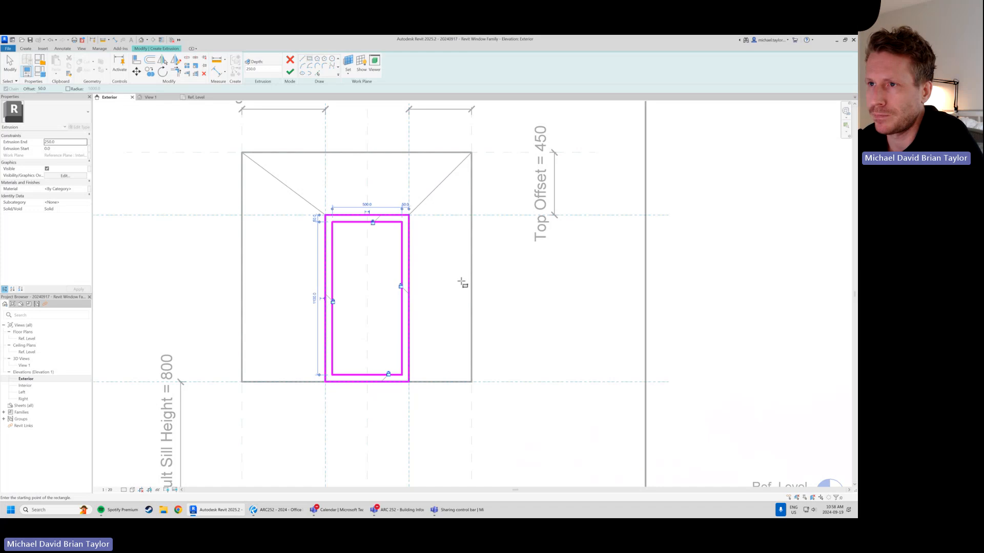
key(Escape)
key(Escape)
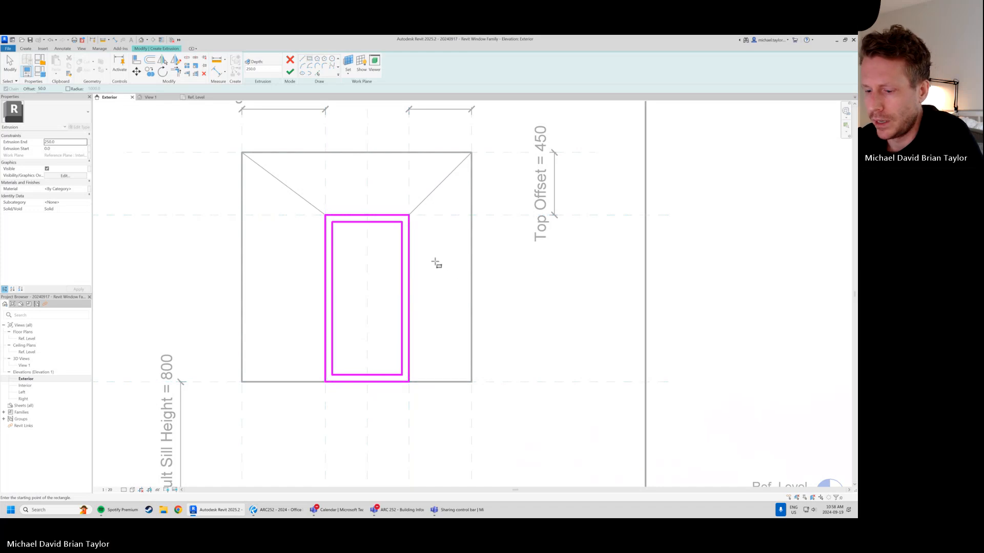
Add aligned dimensions between the frame sketch's outer and inner rectangles across the head and the right-hand jamb
click(63, 49)
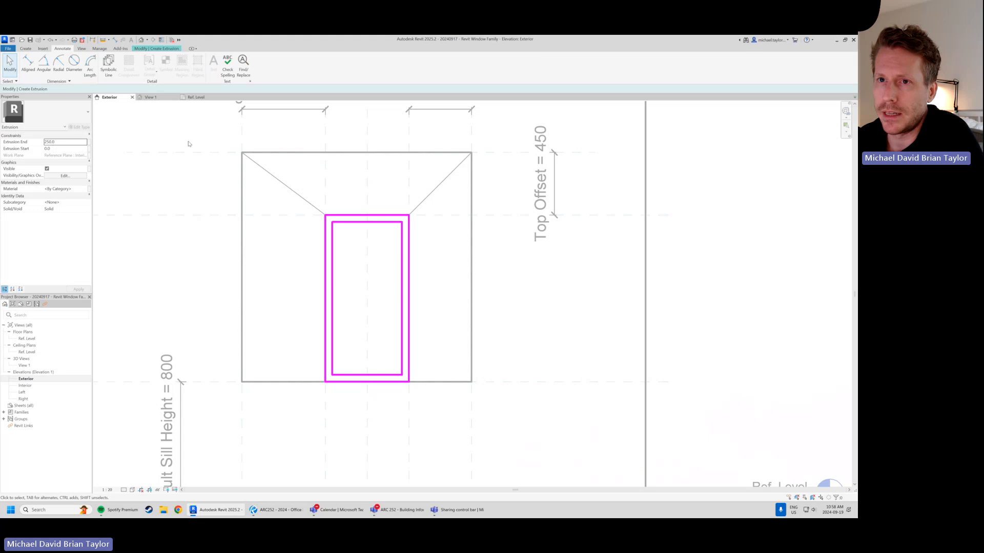
click(27, 62)
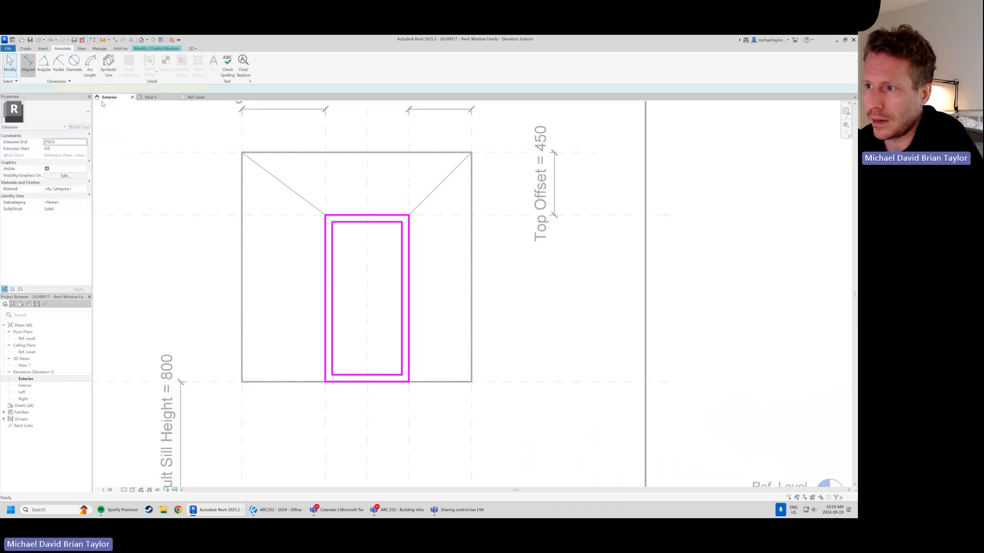
click(394, 216)
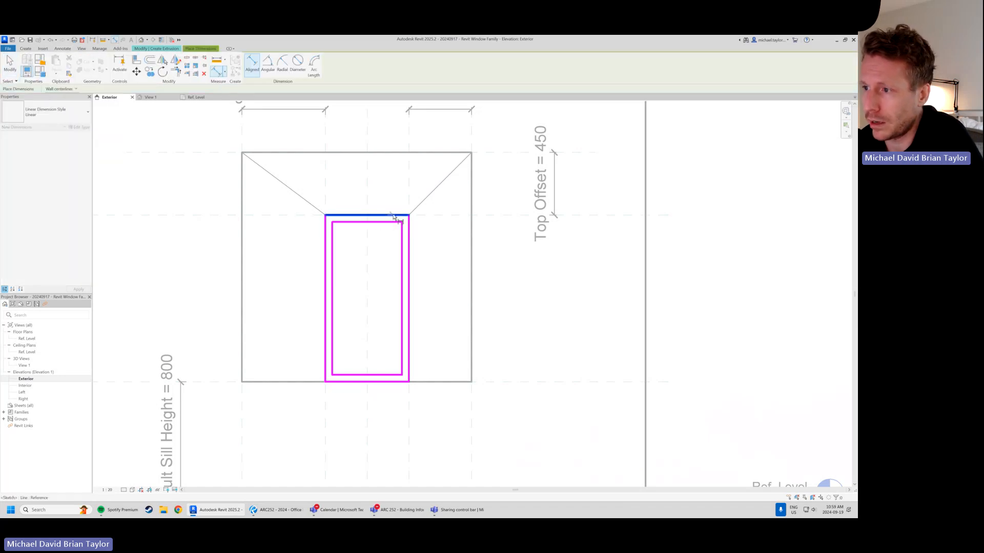
click(397, 222)
click(443, 231)
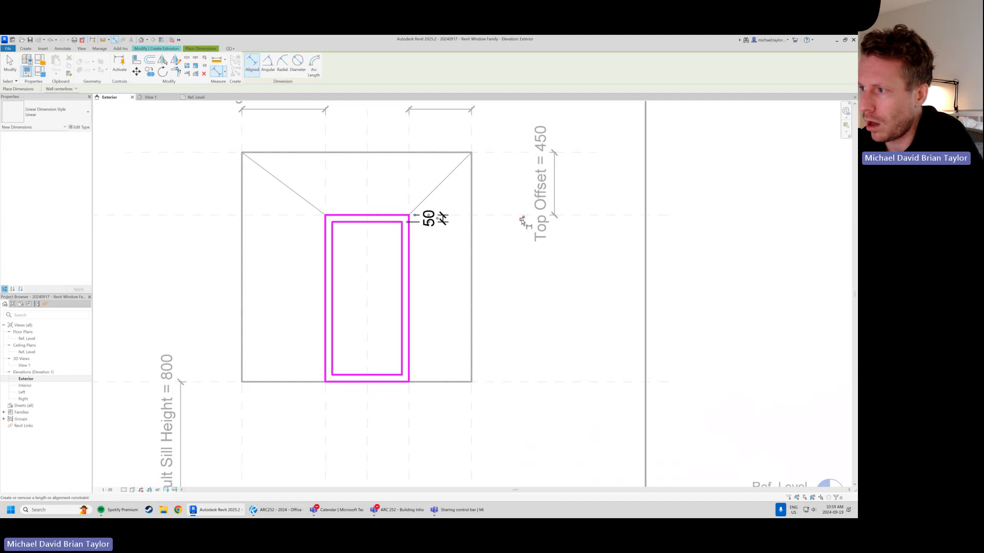
click(402, 328)
click(409, 328)
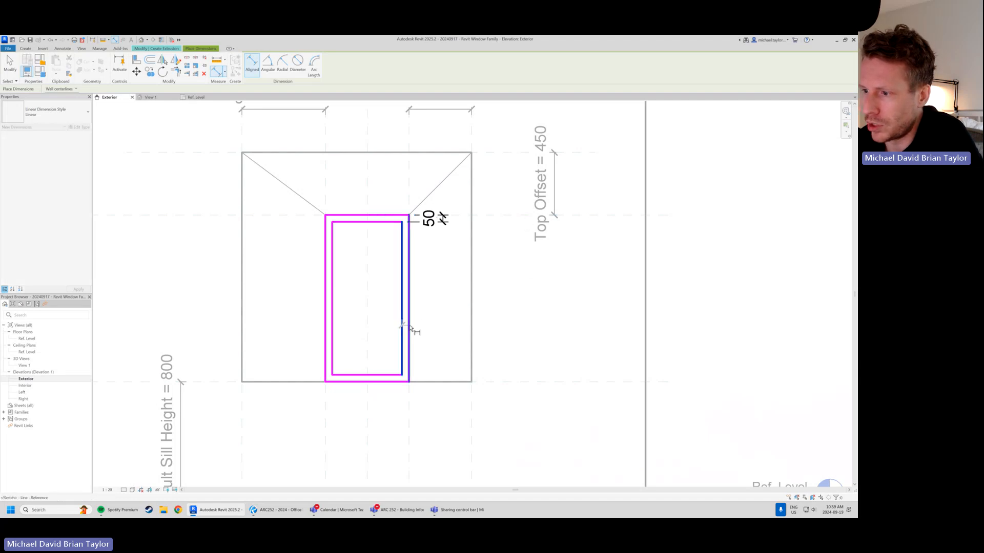
click(438, 425)
Dimension the gaps between the outer and inner rectangles at the sill and left-hand jamb, and lock the jamb dimension
scroll(434, 230, down, 1)
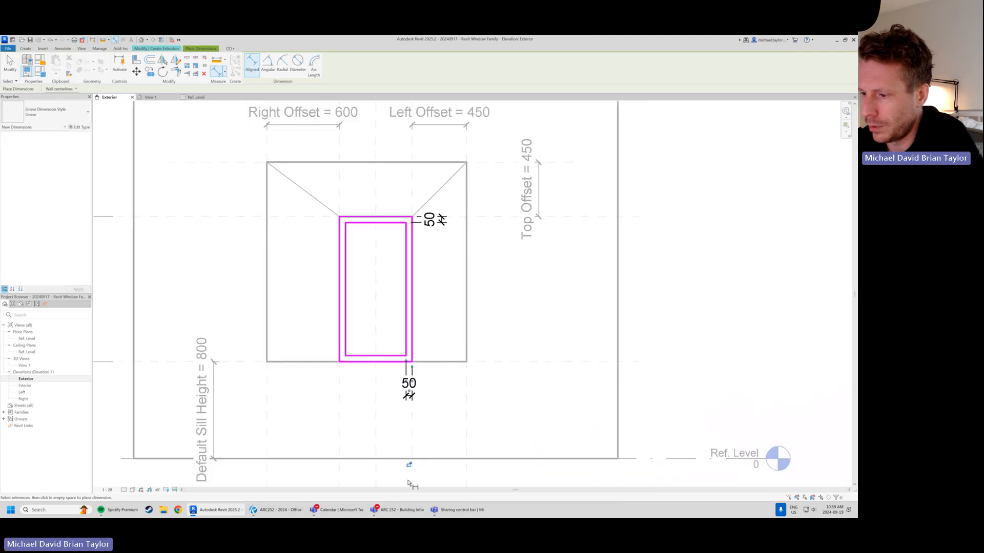
click(355, 361)
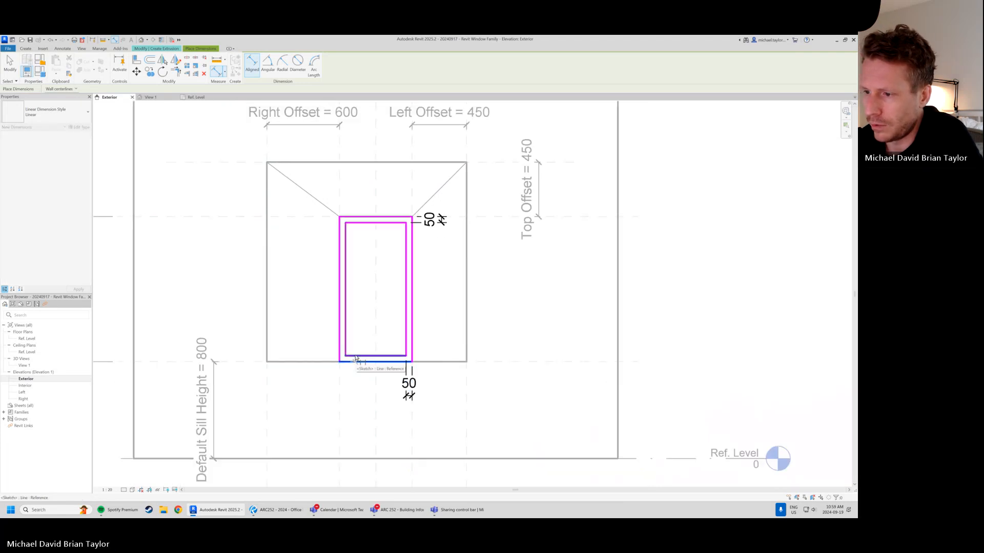
click(348, 355)
click(314, 337)
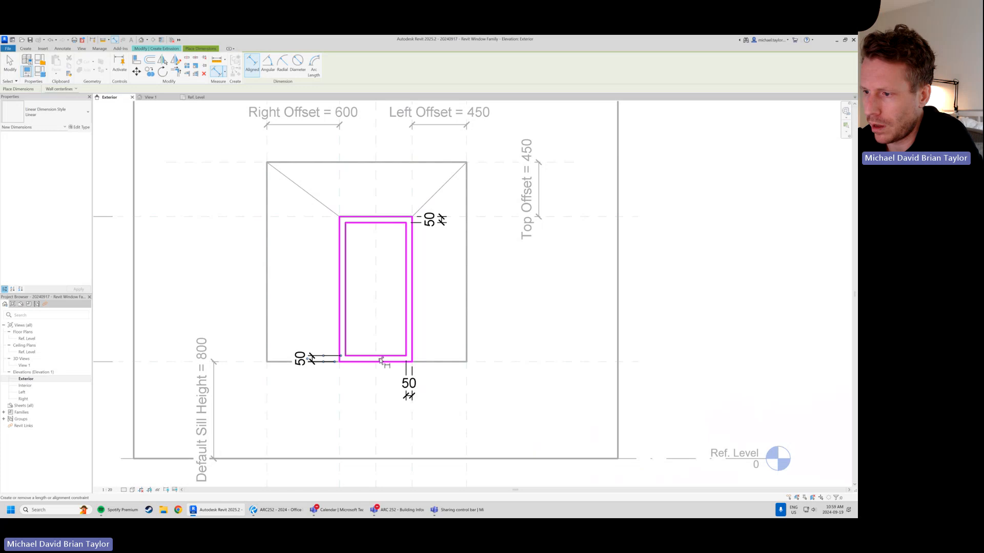
click(345, 234)
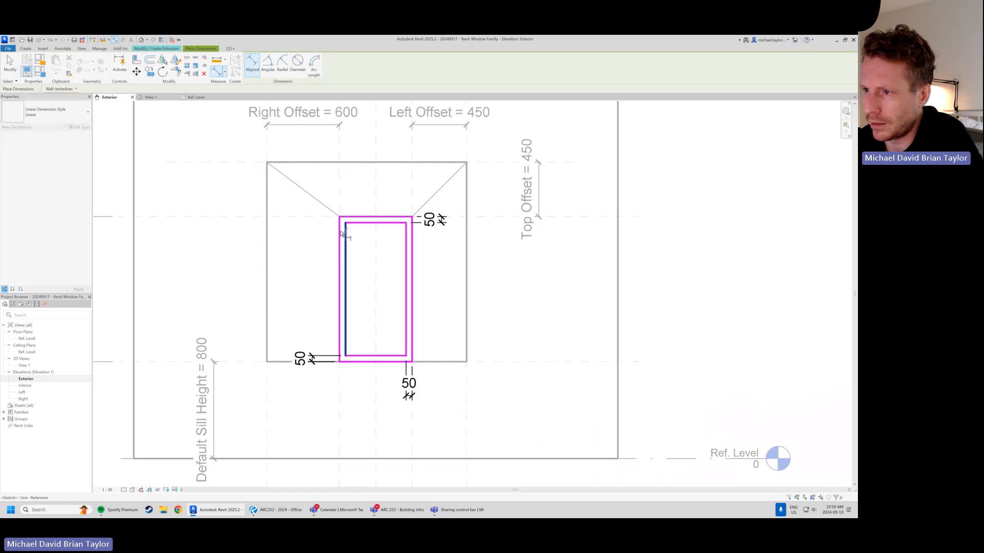
click(340, 245)
click(342, 203)
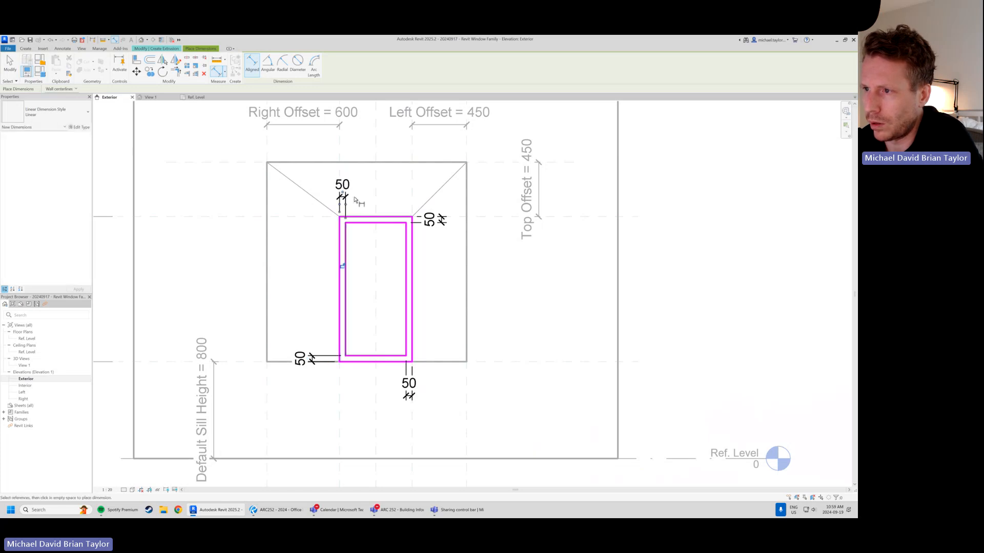
click(343, 267)
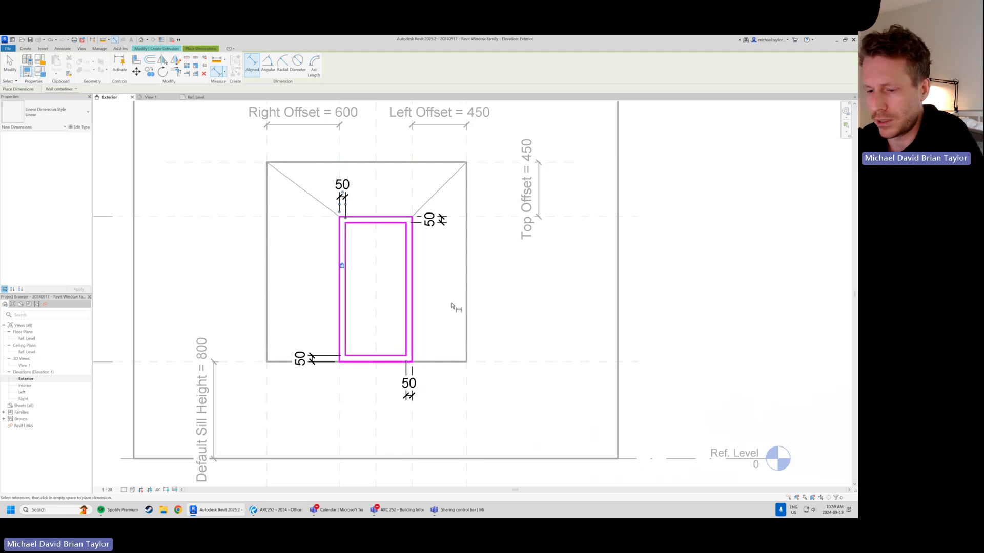
key(Escape)
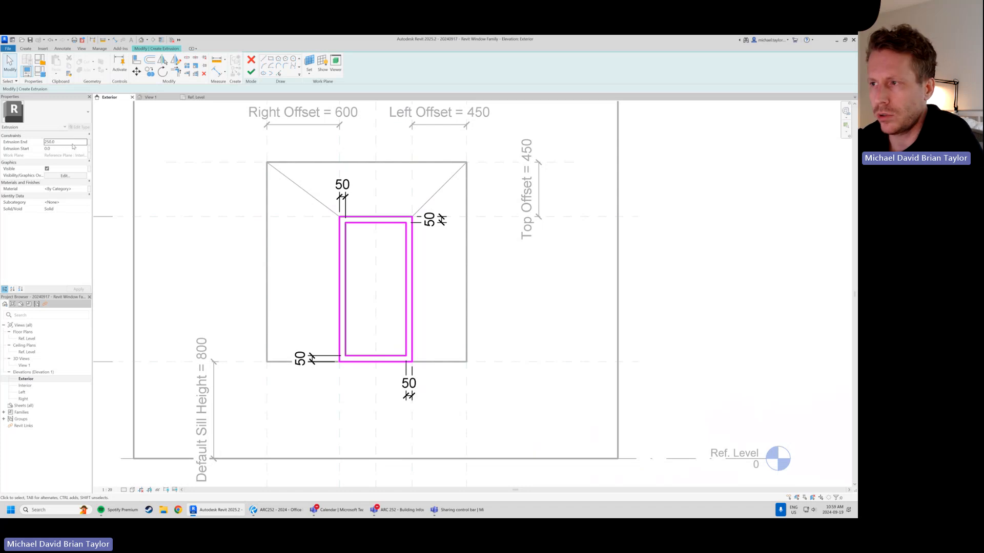
Set the frame's Extrusion End to 150 mm and finish the extrusion sketch
key(Tab)
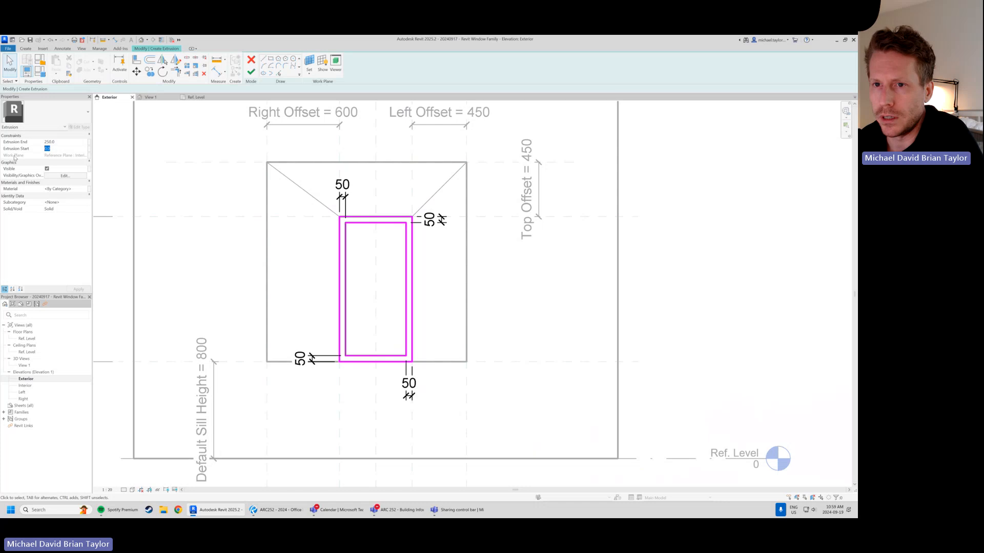
click(56, 142)
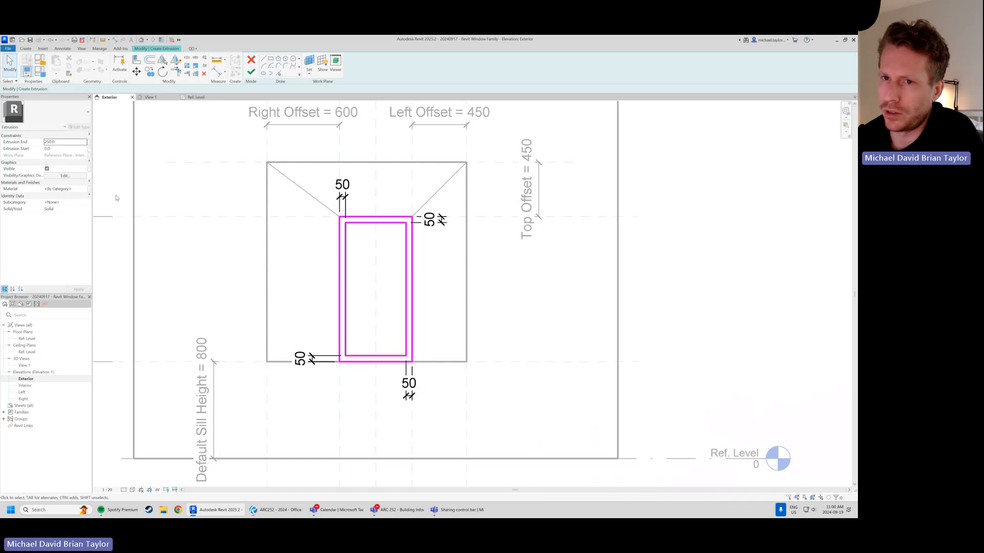
click(60, 143)
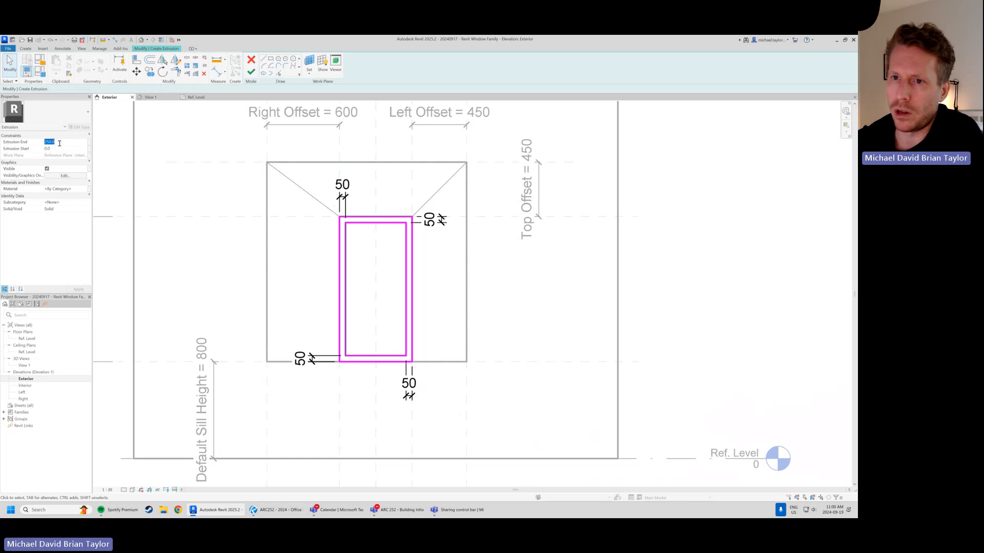
click(59, 143)
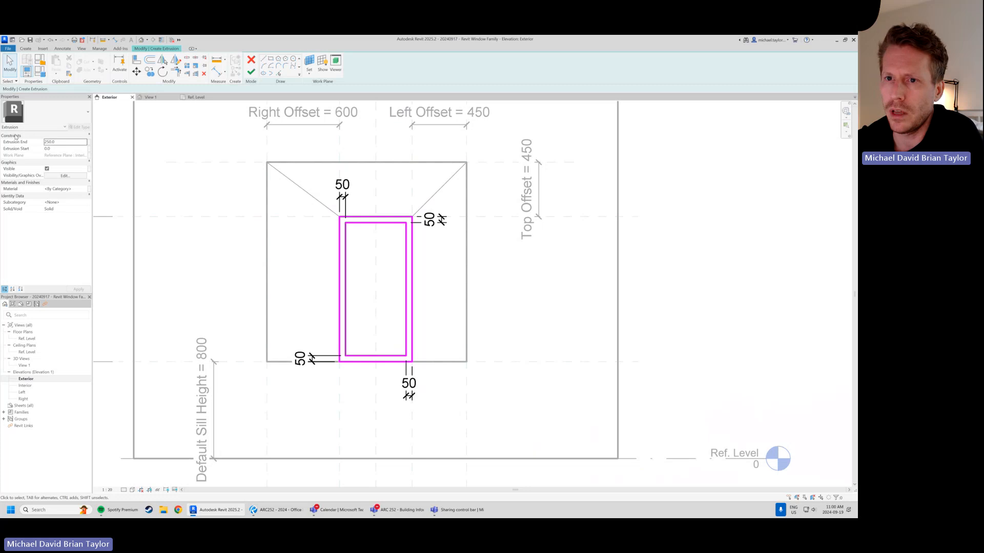
click(48, 141)
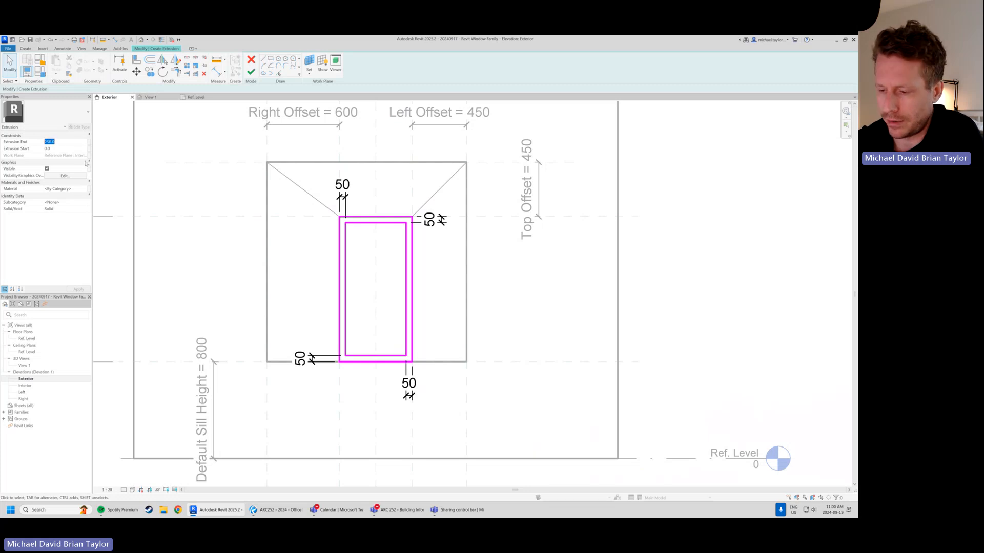
text(150)
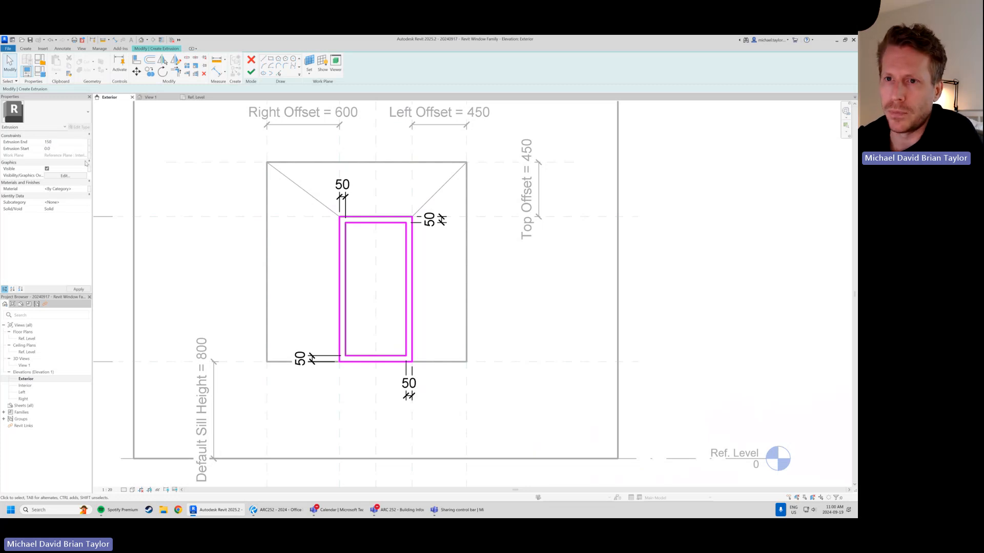
key(Return)
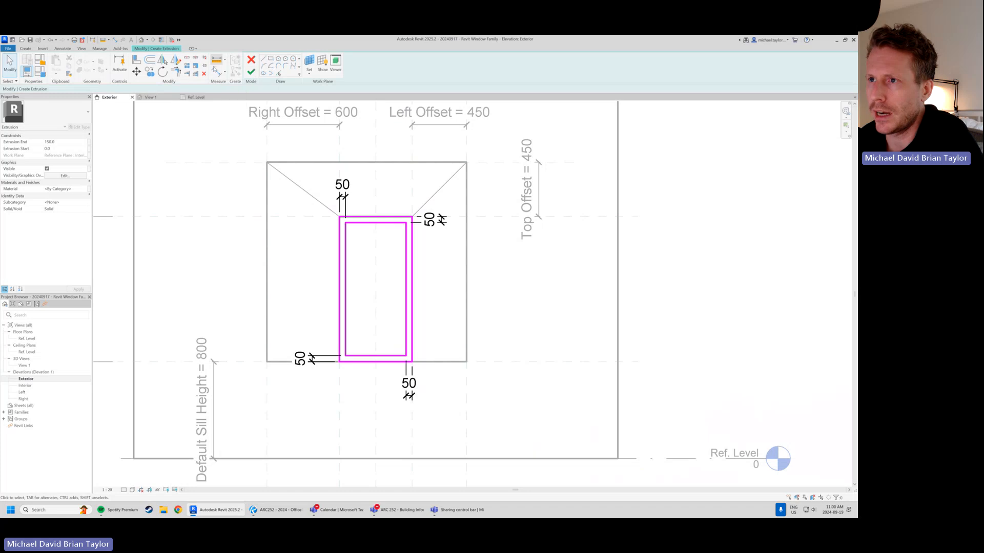
click(251, 74)
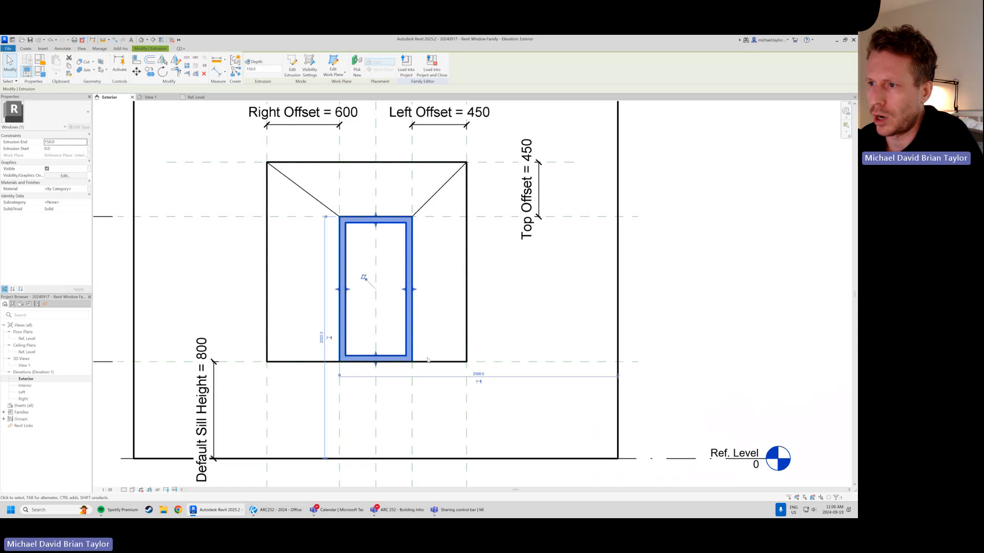
Inspect the extruded frame's depth and position within the splayed opening in the 3D view
scroll(374, 282, down, 2)
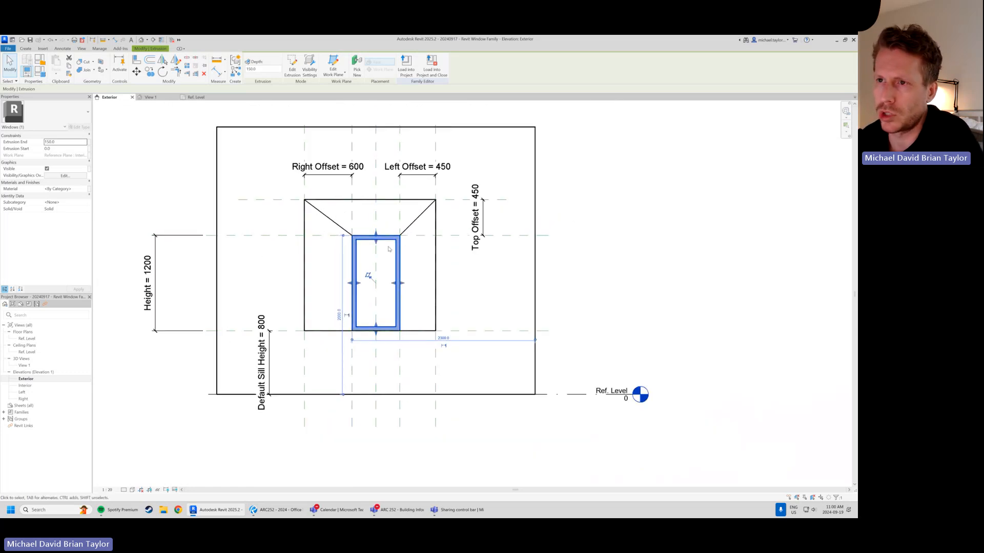
click(162, 99)
click(364, 408)
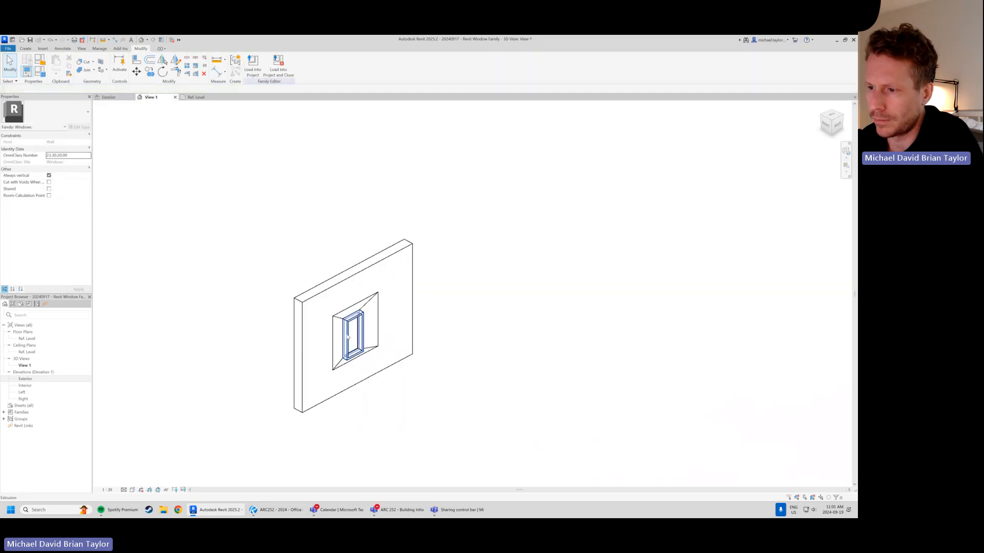
scroll(348, 336, up, 3)
shift+middle_drag(410, 287, 351, 329)
scroll(348, 330, up, 2)
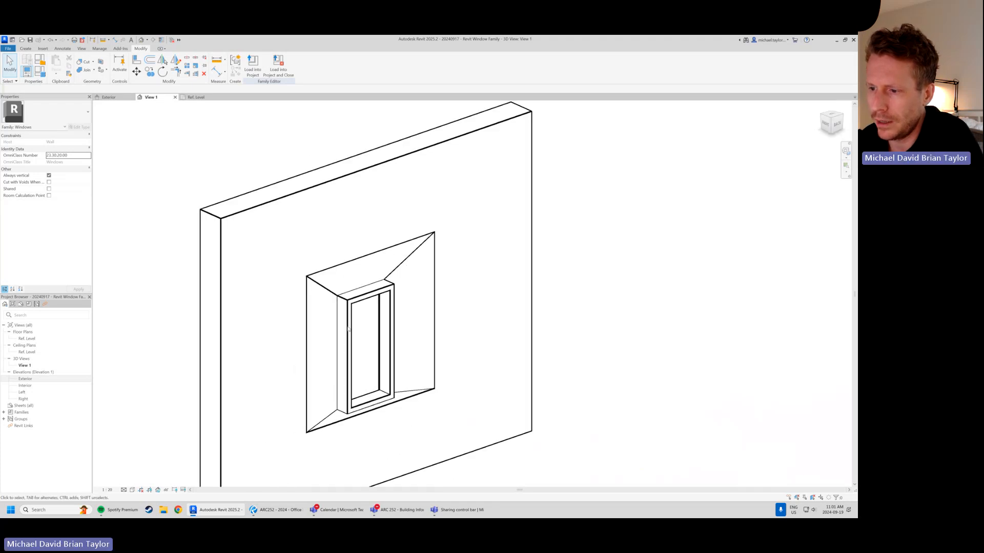
click(354, 332)
middle_drag(359, 420, 373, 373)
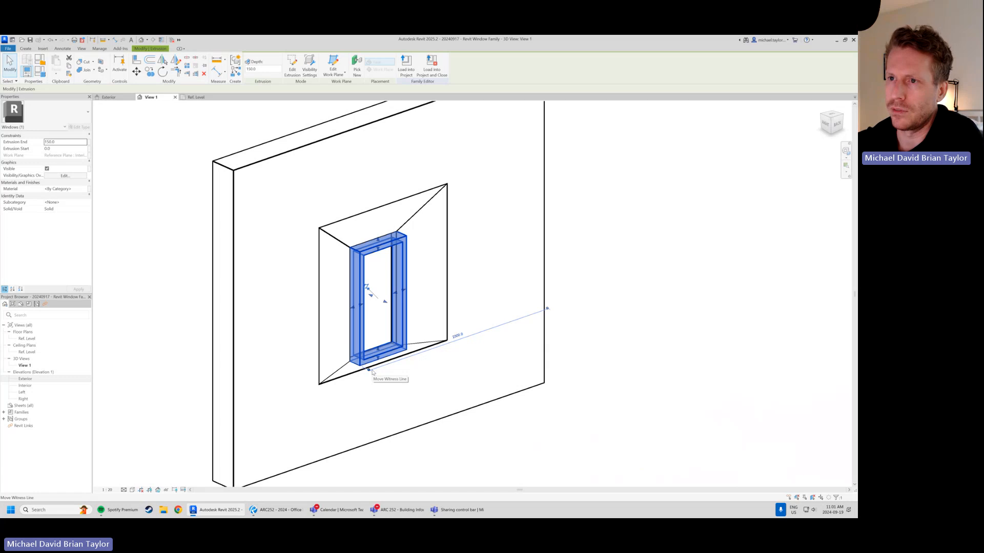
shift+middle_drag(372, 372, 325, 299)
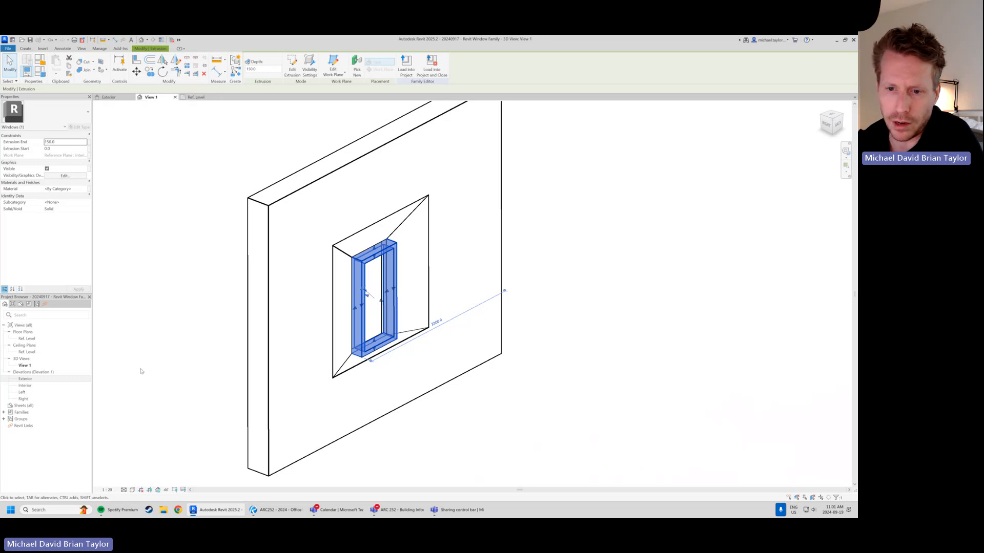
In the Ref. Level floor plan, stretch the frame extrusion's exterior-side edge across to the wall's interior face
double_click(35, 340)
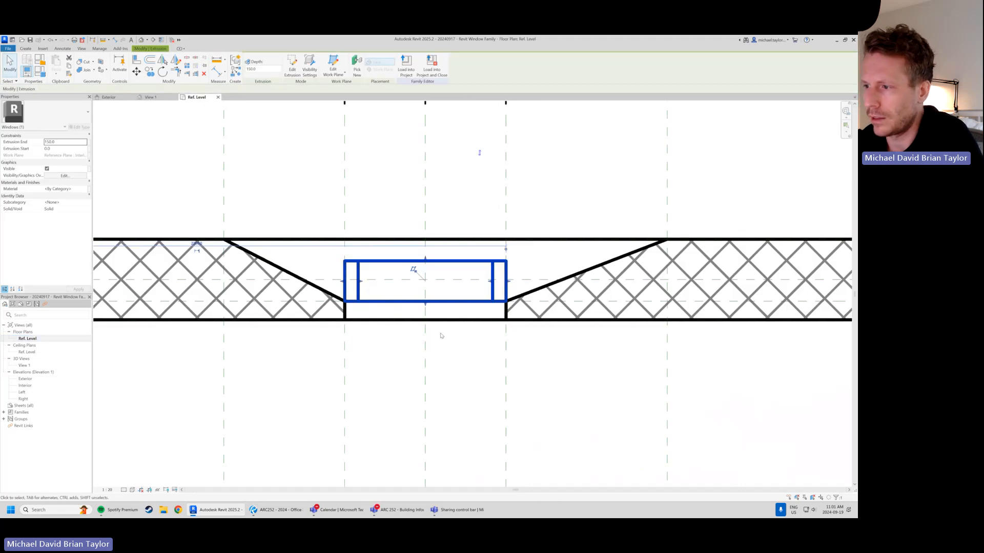
scroll(440, 335, down, 1)
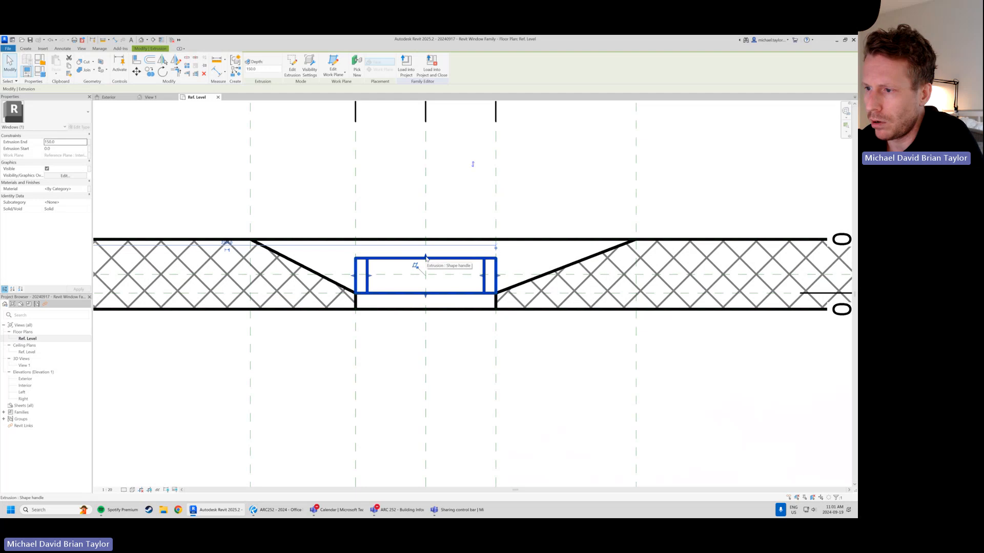
drag(425, 258, 423, 312)
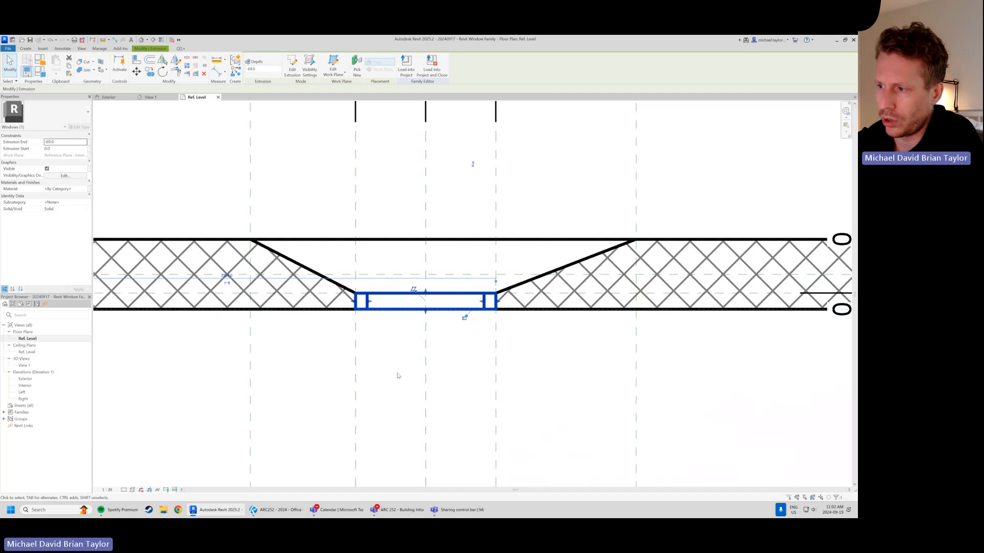
scroll(372, 289, down, 2)
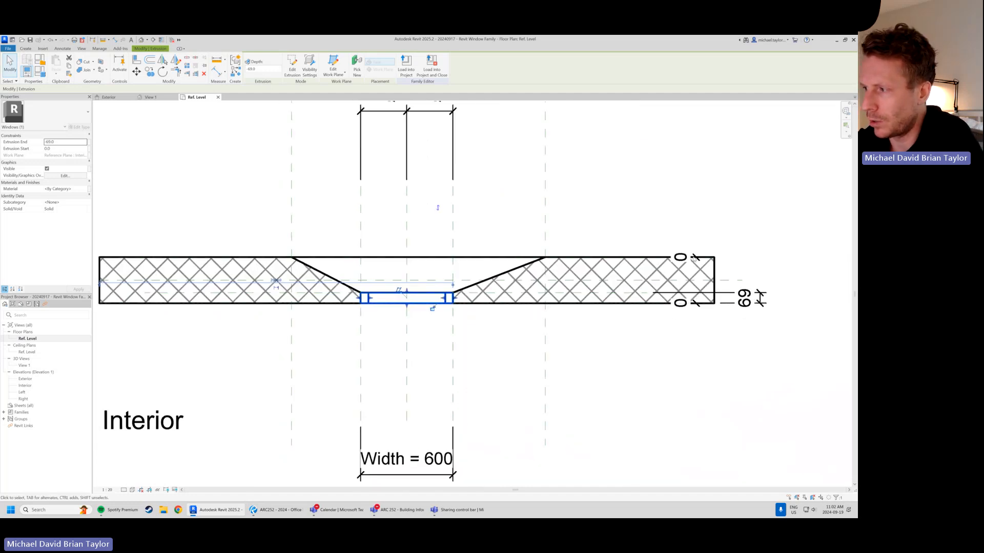
Check the Interior Offset reference plane in plan and examine the frame from both sides of the wall in 3D
click(521, 292)
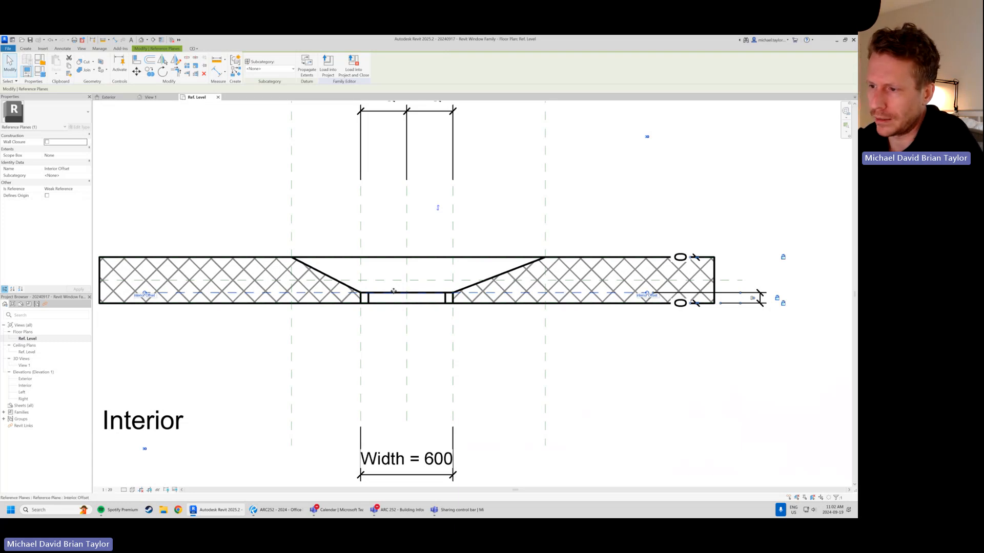
scroll(467, 332, up, 1)
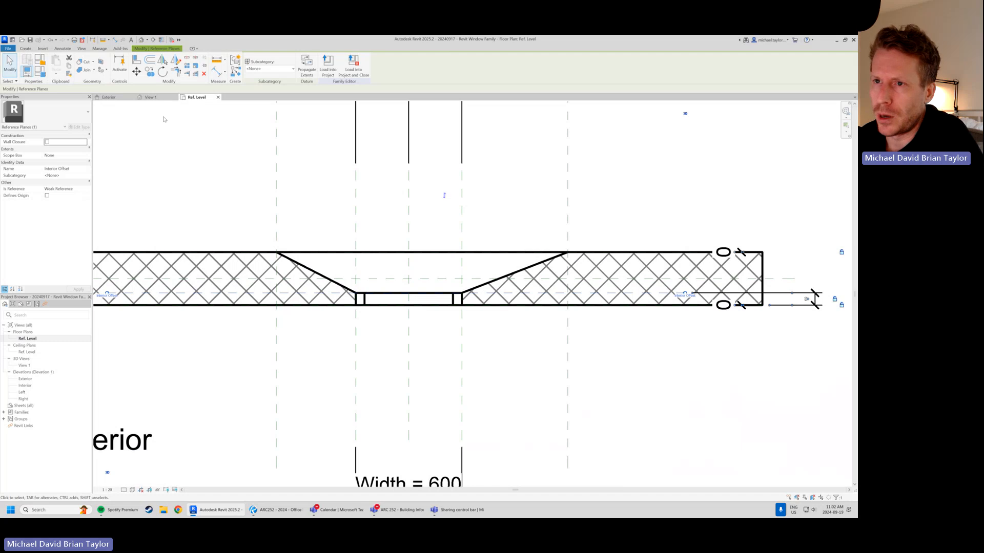
click(159, 99)
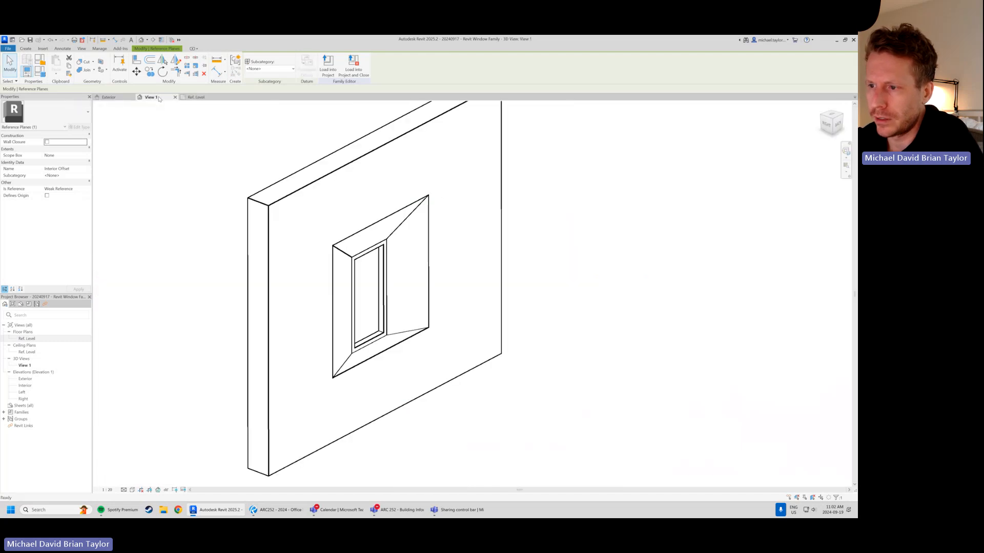
shift+middle_drag(402, 326, 371, 310)
scroll(365, 281, up, 2)
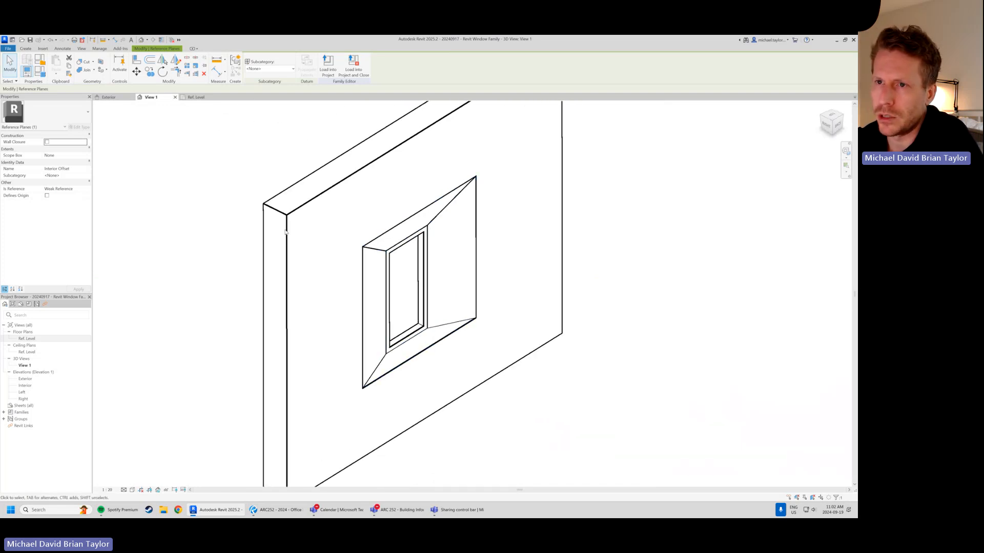
click(422, 288)
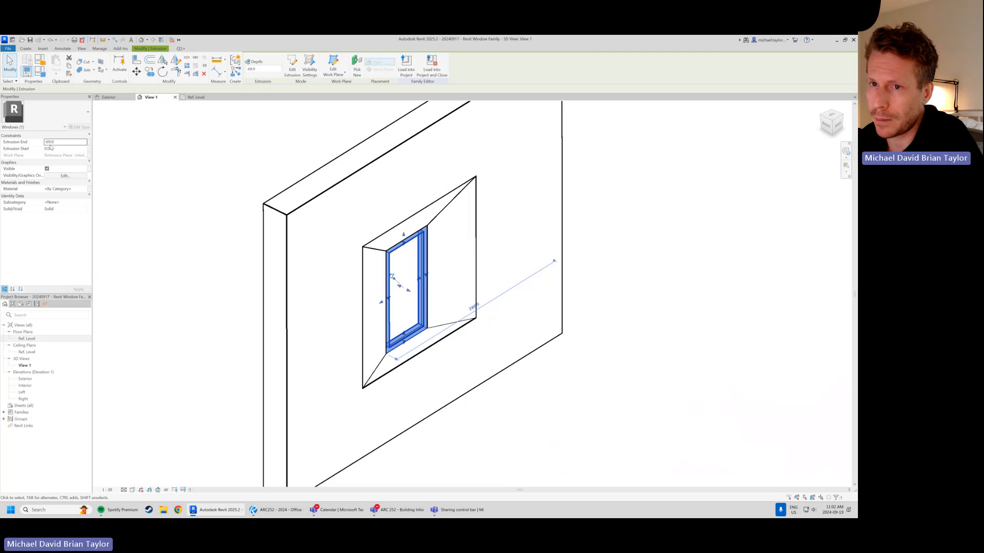
shift+middle_drag(353, 280, 399, 289)
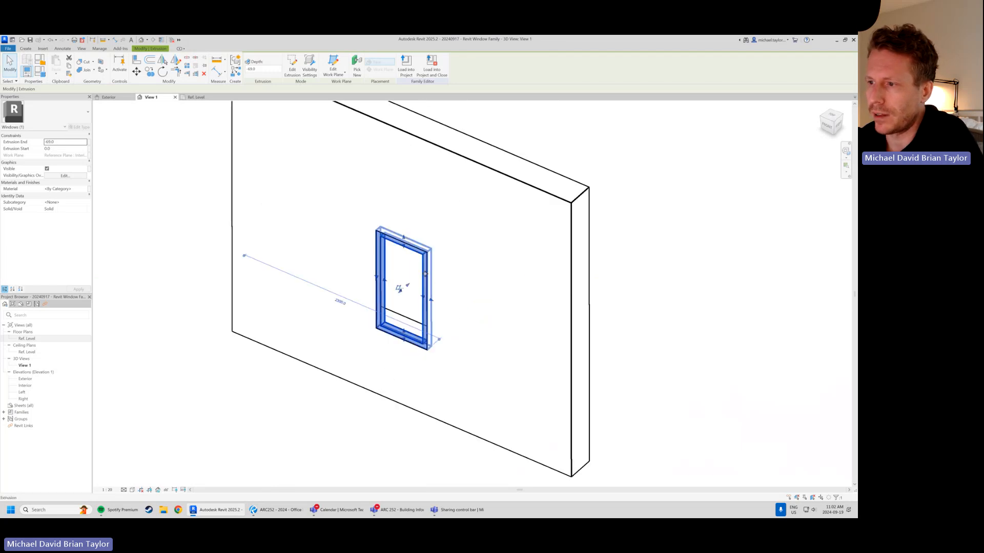
Examine the frame within the splayed opening from the exterior and interior sides of the wall in 3D
click(717, 333)
scroll(433, 294, up, 3)
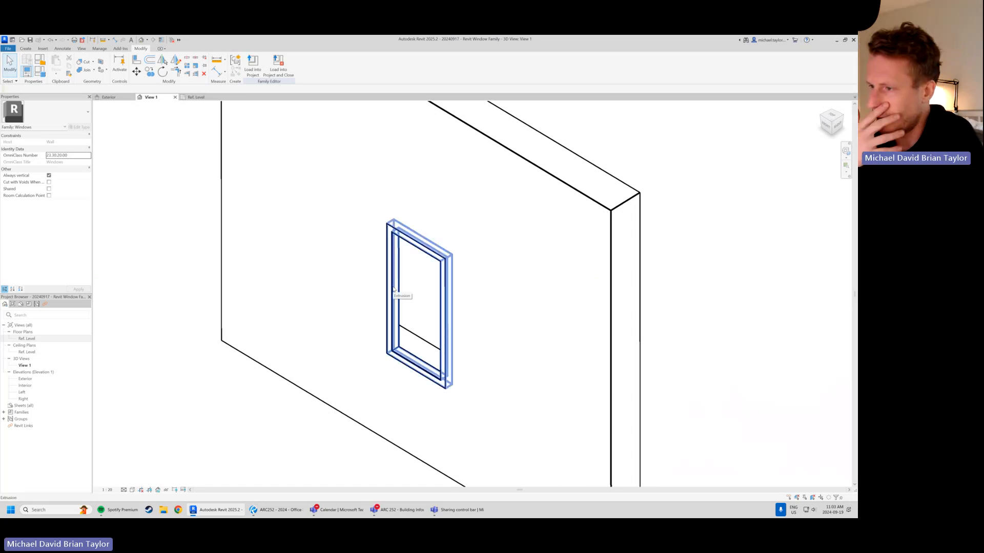
shift+middle_drag(394, 289, 470, 332)
shift+middle_drag(289, 339, 313, 345)
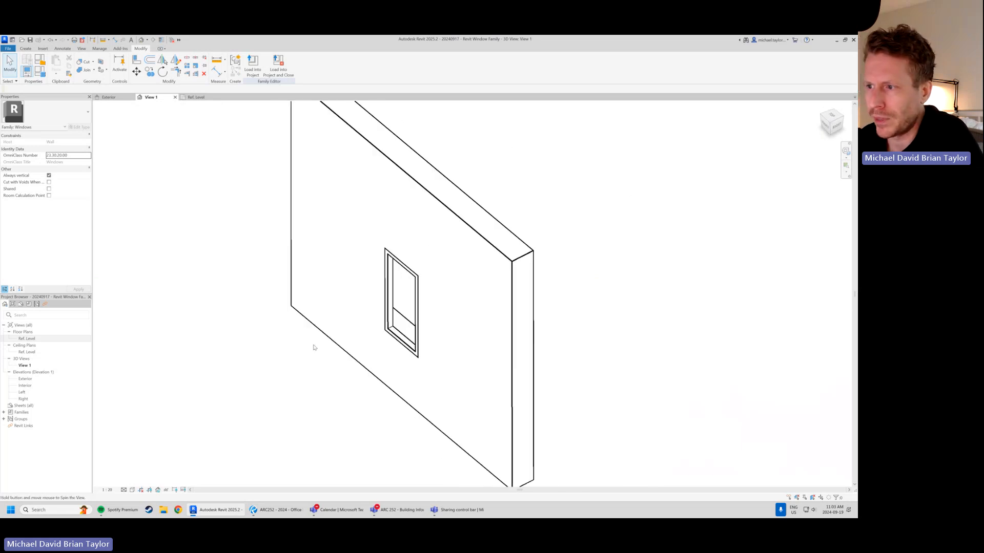
shift+middle_drag(541, 340, 293, 307)
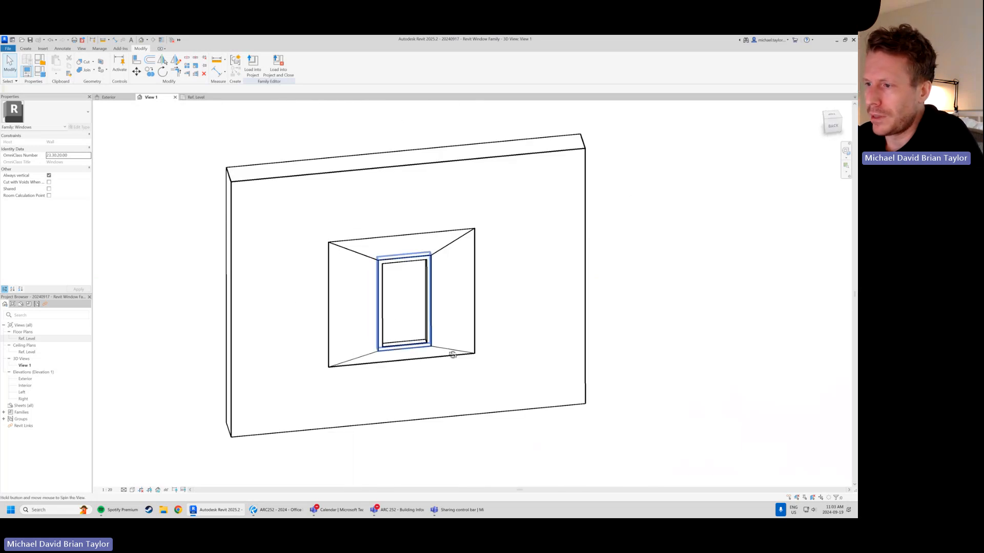
shift+middle_drag(453, 354, 422, 343)
scroll(422, 283, up, 1)
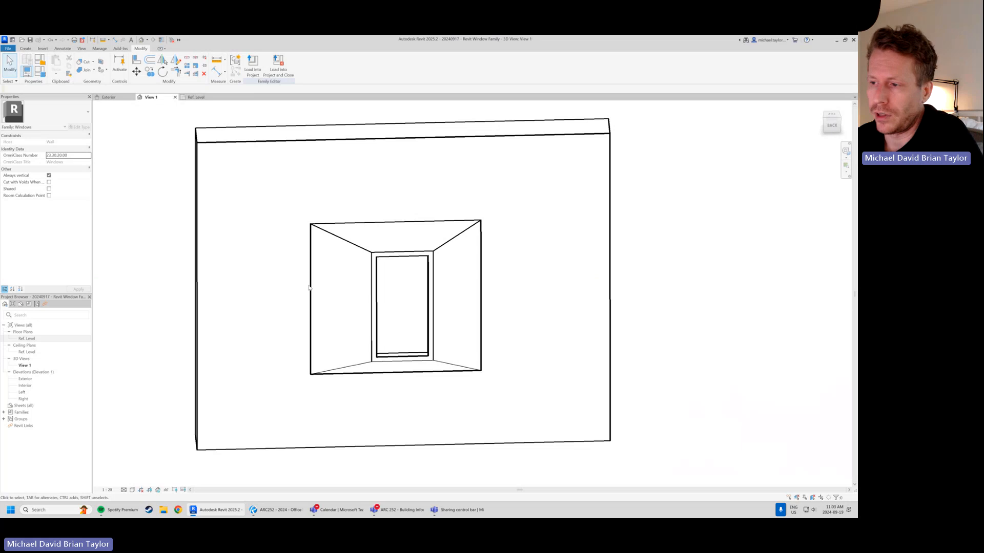
shift+middle_drag(325, 290, 369, 309)
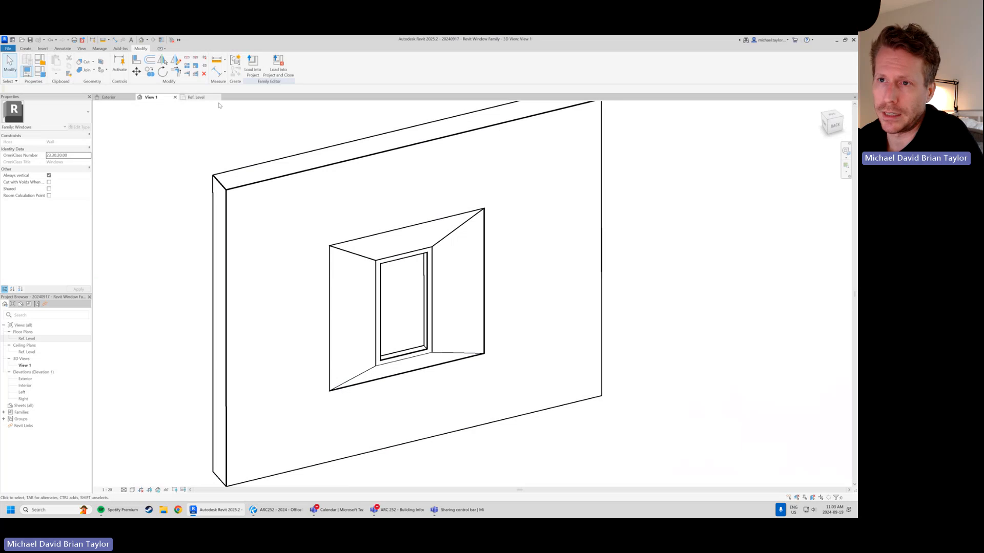
In the Exterior elevation, set the work plane to the Interior Offset reference plane
click(108, 98)
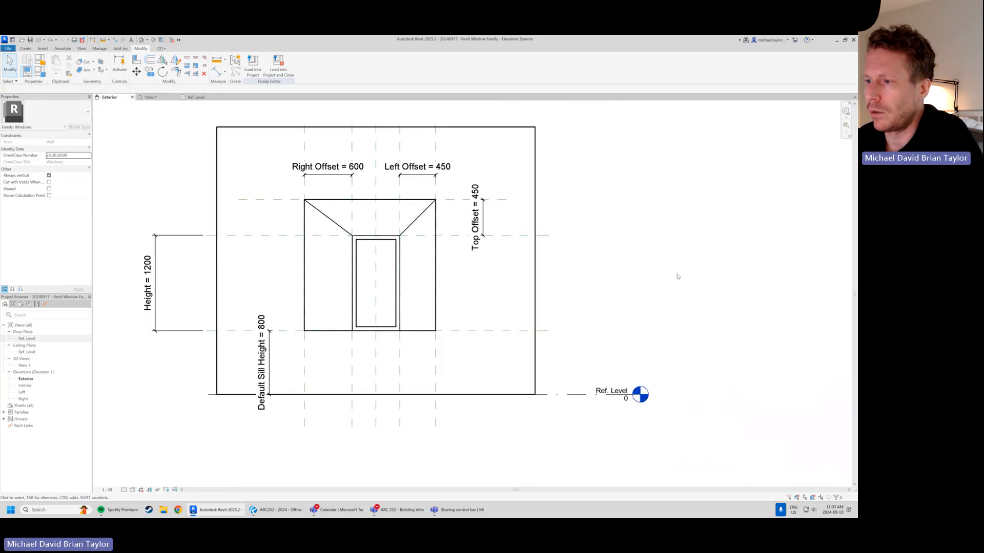
scroll(358, 257, up, 2)
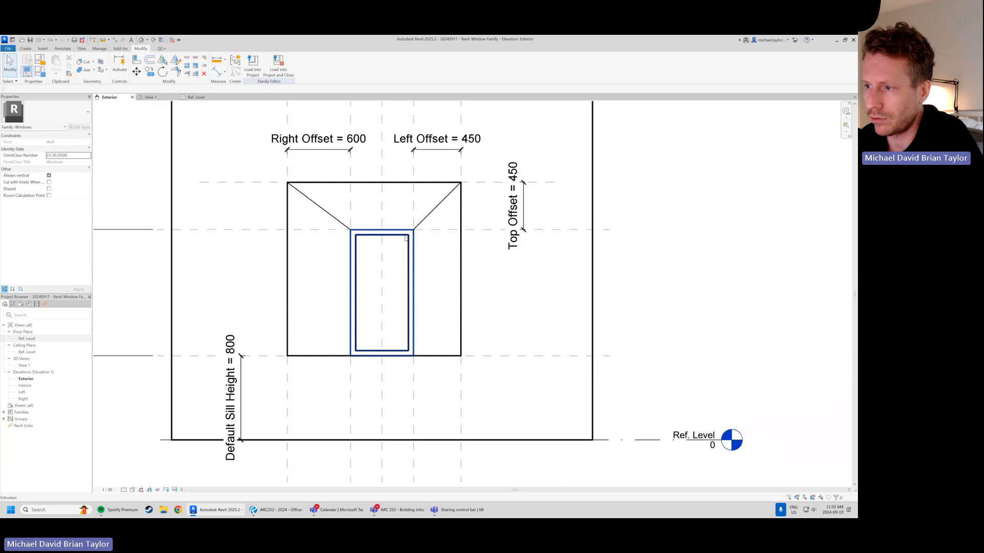
scroll(402, 343, up, 1)
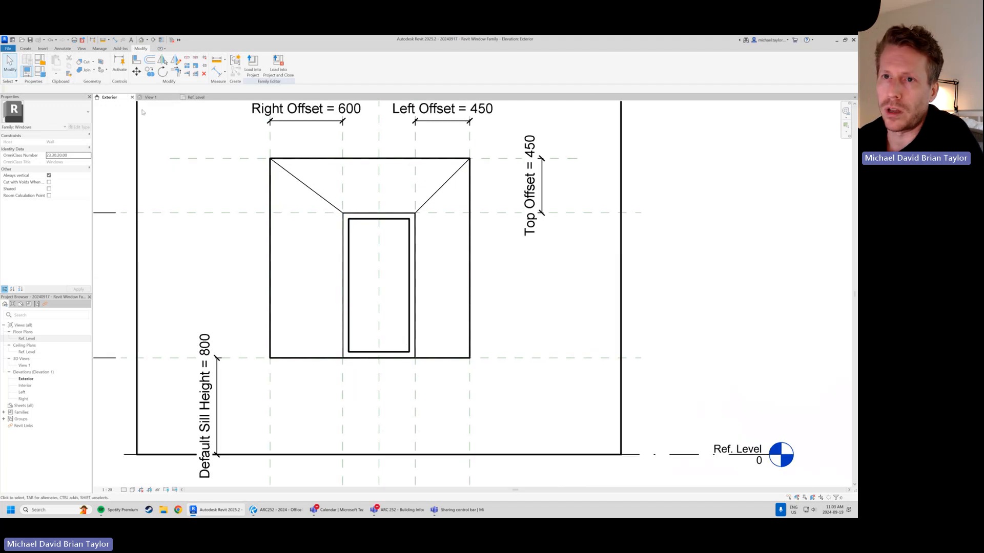
click(24, 49)
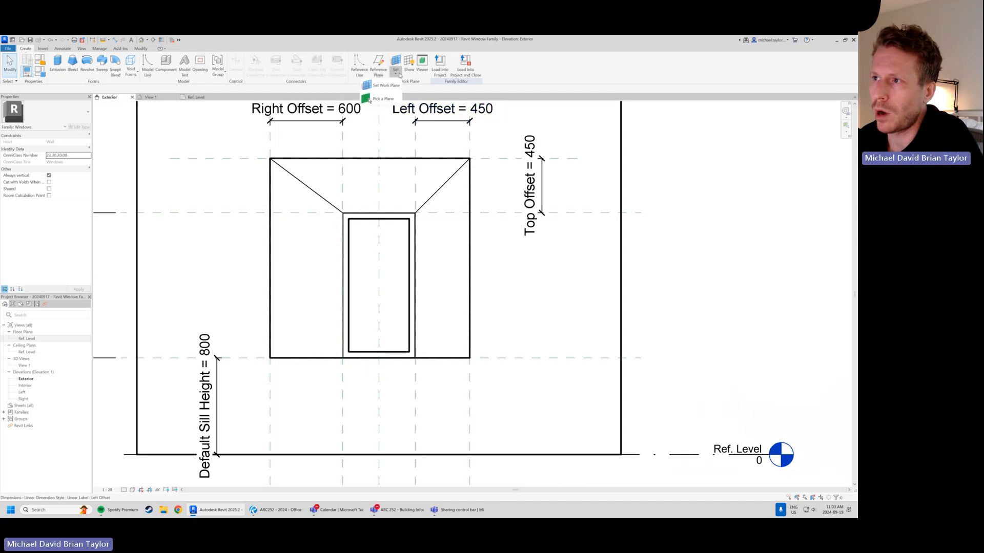
click(400, 75)
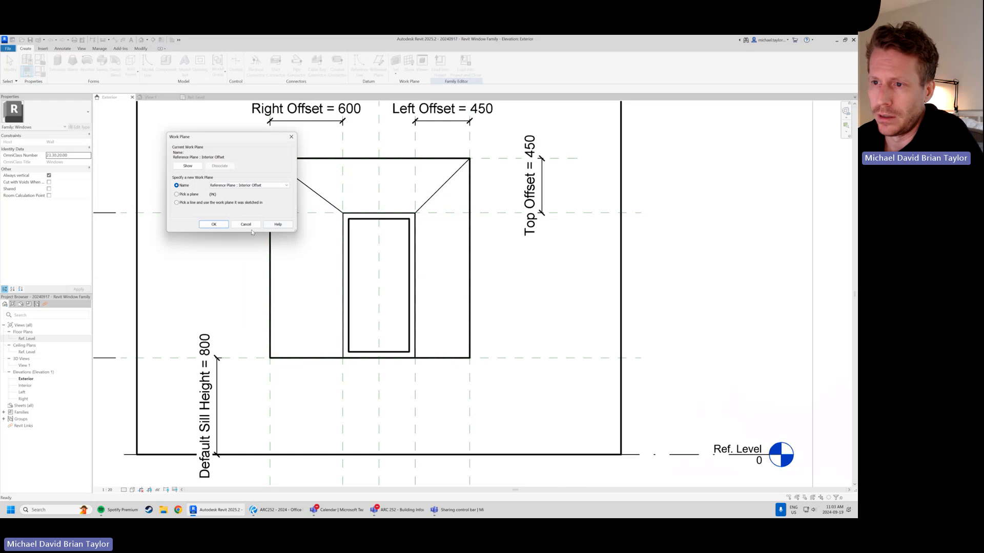
click(214, 226)
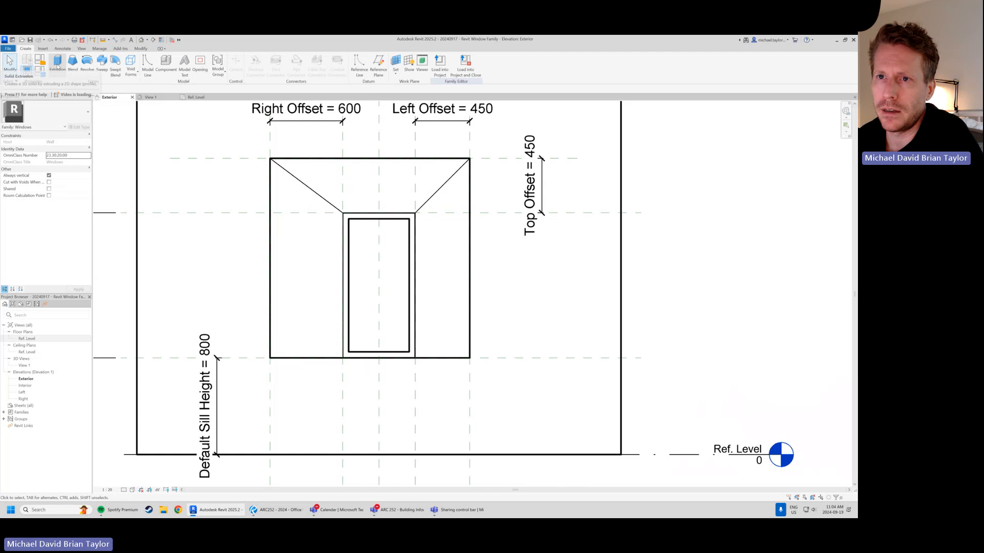
Start a new solid extrusion on the Interior Offset plane with a depth of -6 mm for the glass pane
click(57, 62)
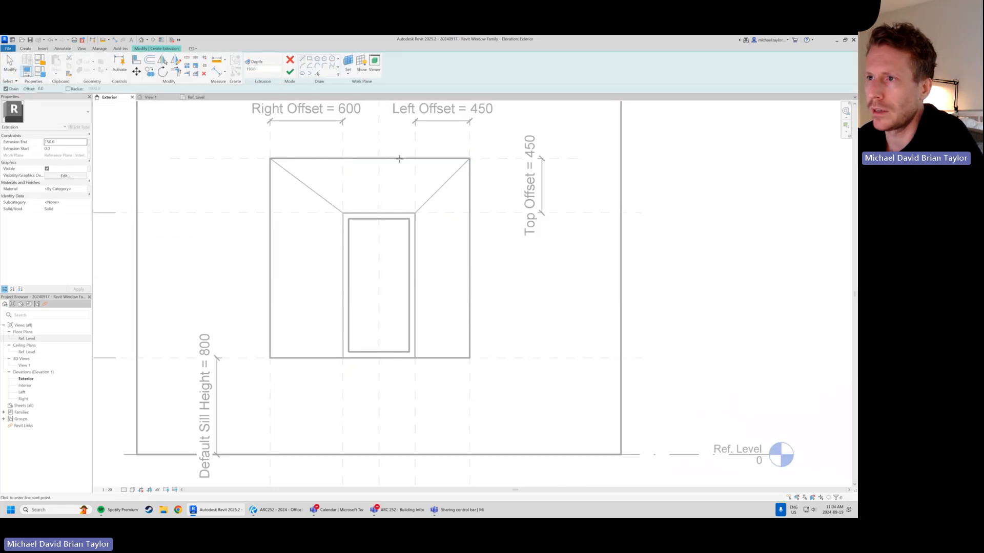
click(348, 64)
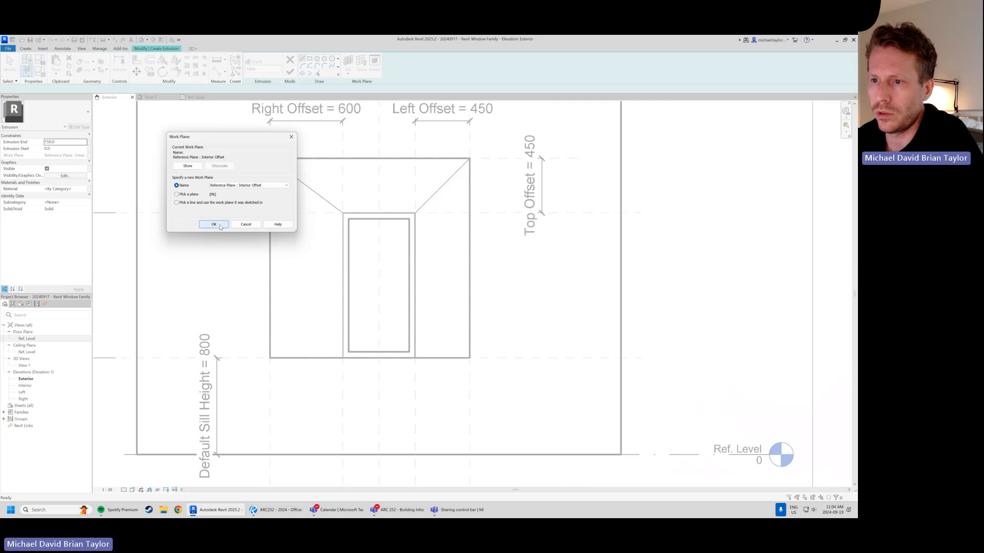
click(220, 226)
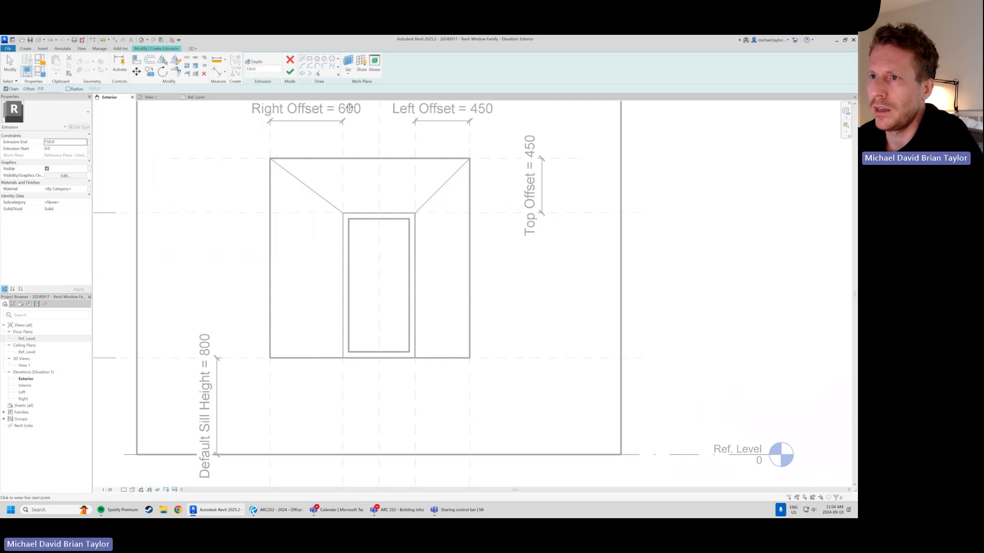
click(248, 69)
key(BackSpace)
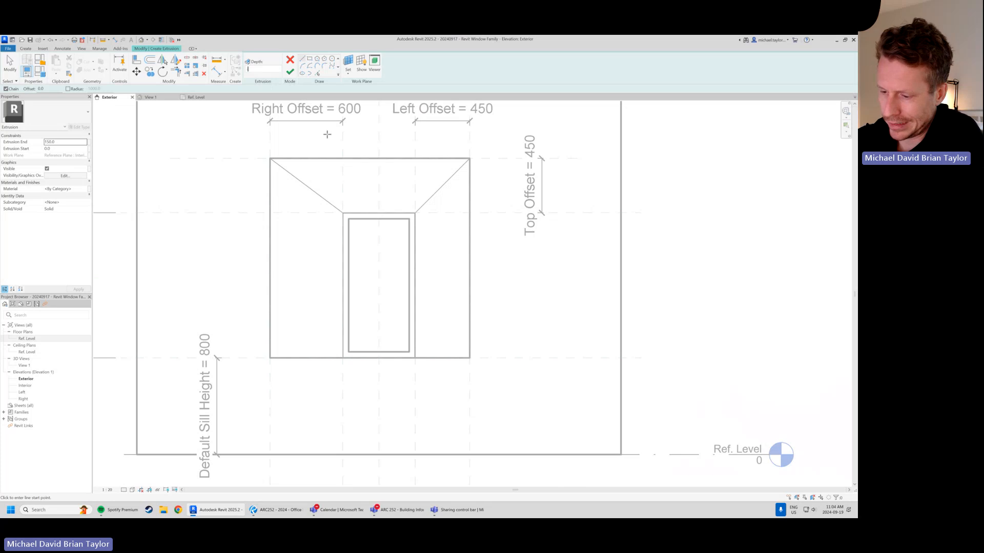
text(-6)
key(Return)
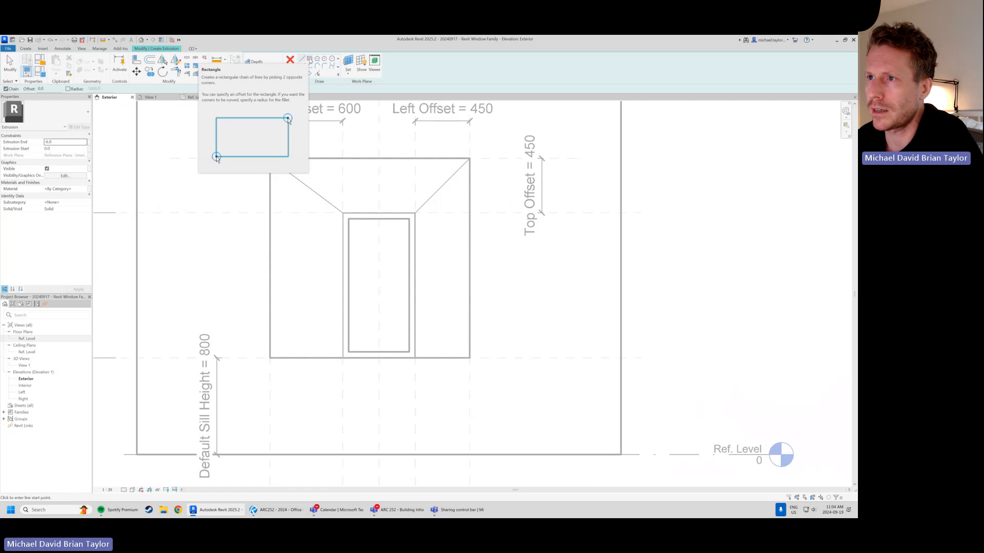
Sketch a rectangle between opposite corners of the frame's inner opening as the glass profile
click(310, 60)
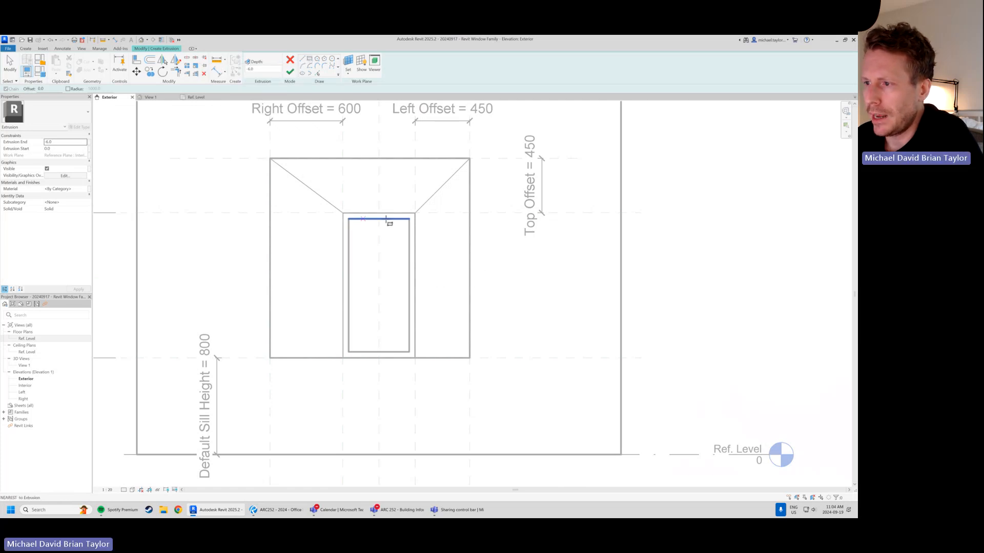
scroll(387, 300, up, 1)
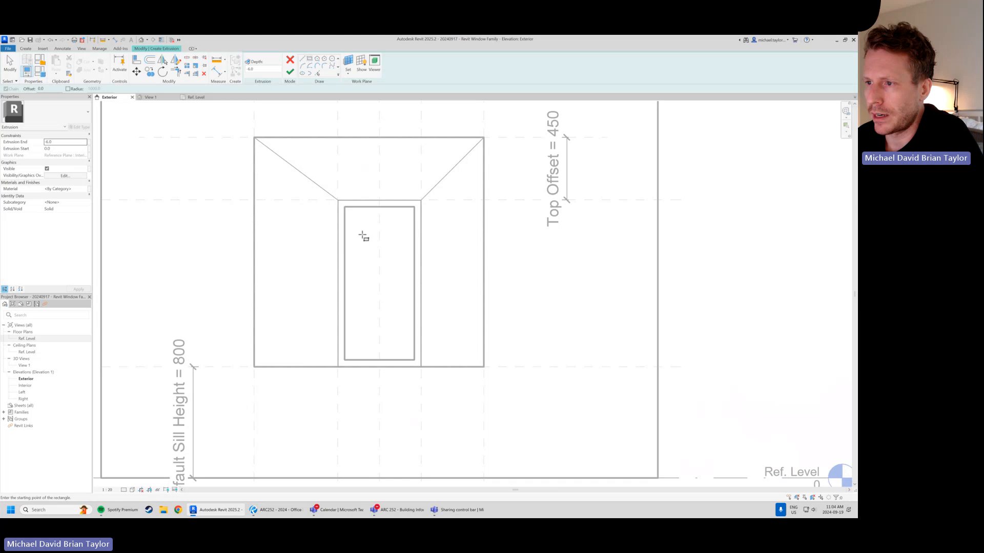
click(345, 206)
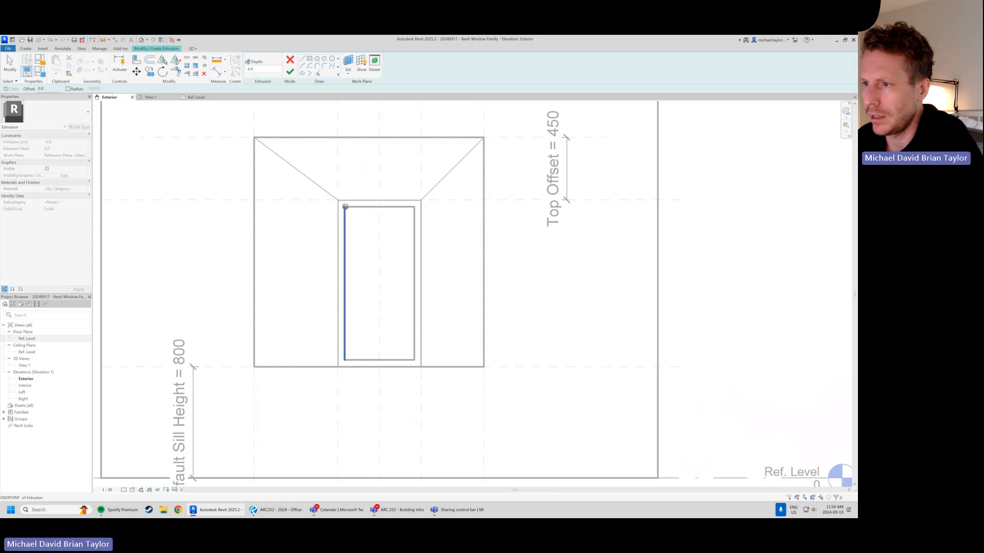
click(414, 360)
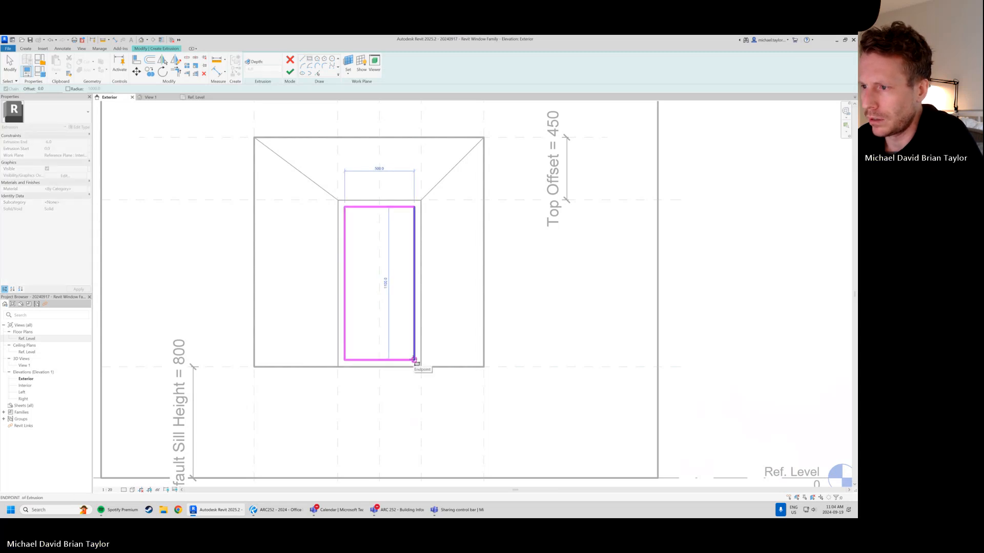
click(414, 359)
Lock all four sides of the glass rectangle to the frame's inner edges and finish the extrusion
click(371, 216)
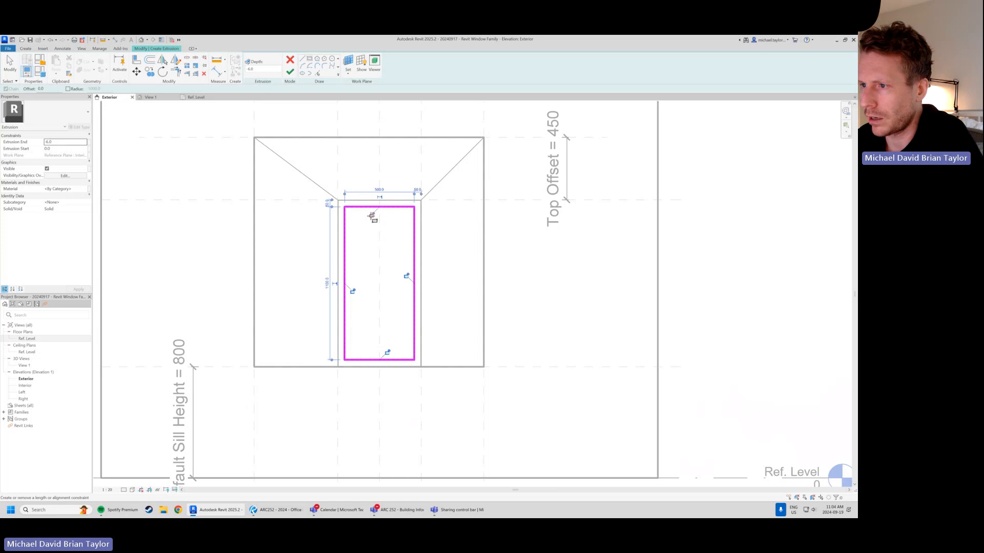
click(406, 276)
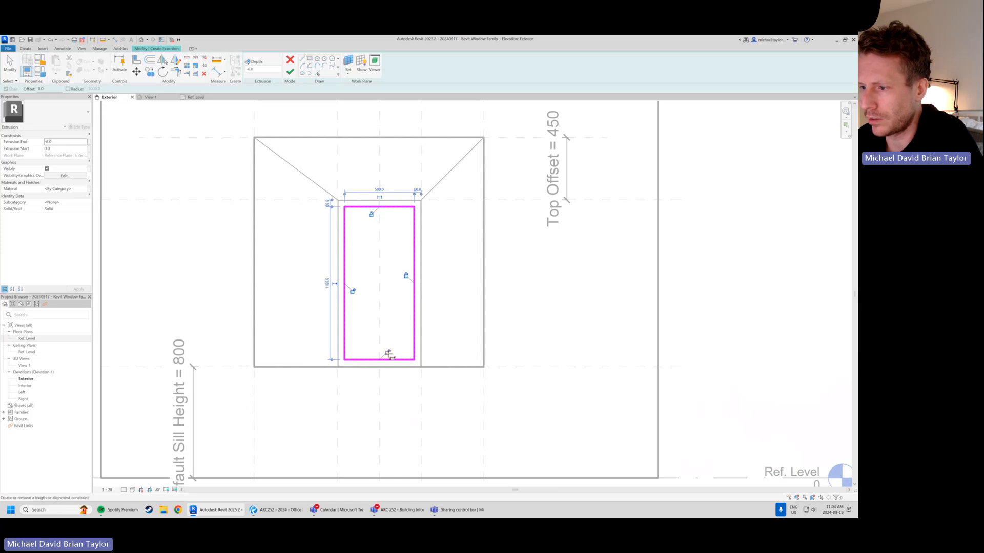
click(387, 352)
click(353, 291)
scroll(364, 237, down, 1)
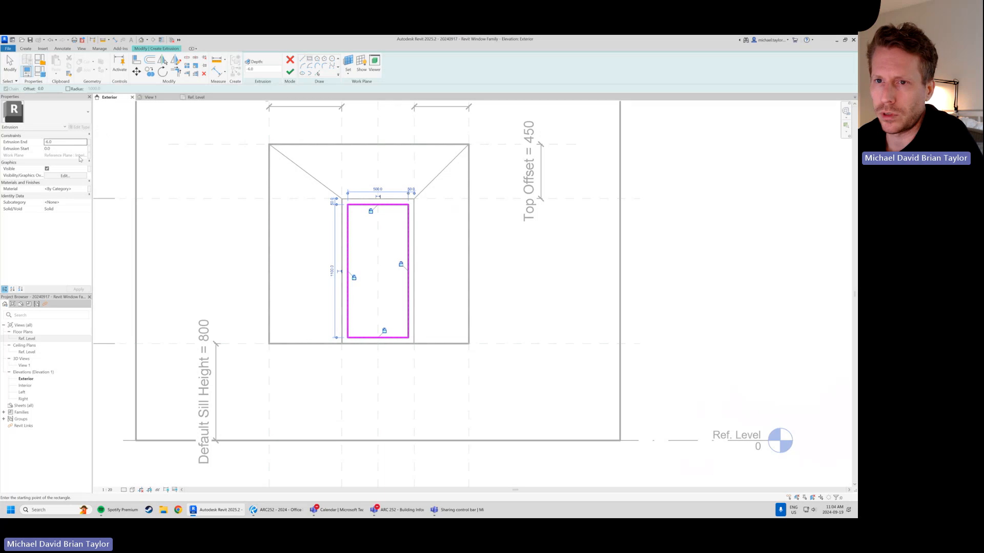
scroll(402, 250, up, 1)
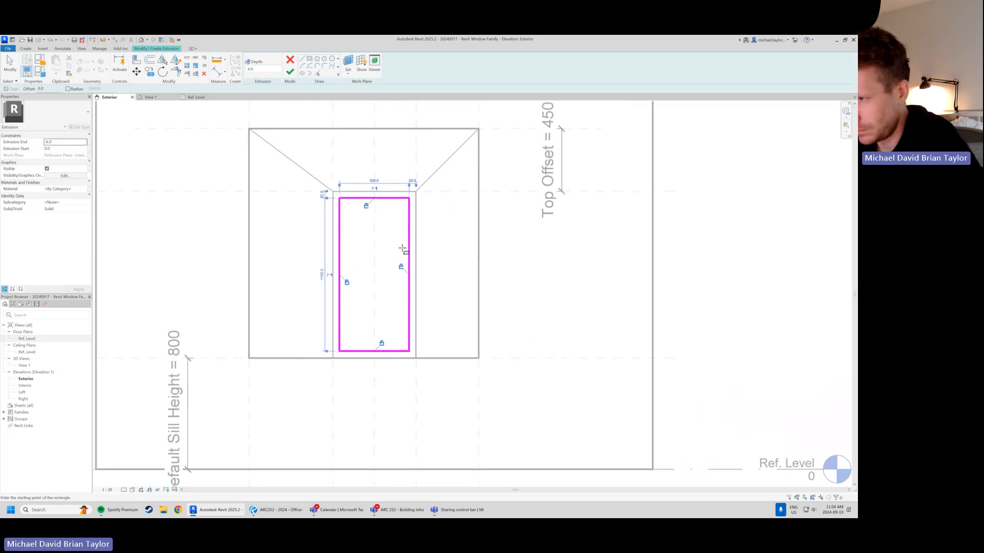
click(290, 73)
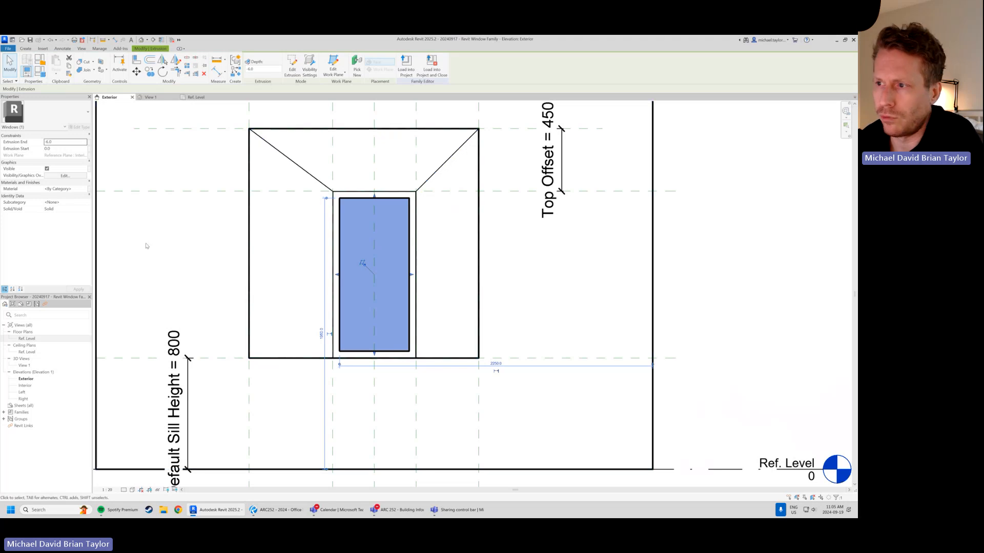
Assign the Glass material to the pane extrusion inside the frame
click(177, 226)
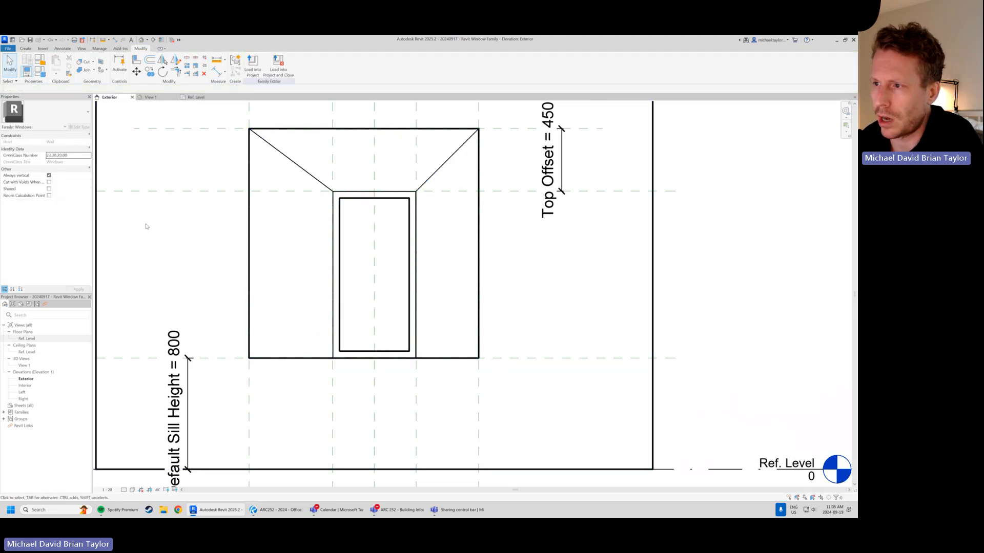
click(360, 201)
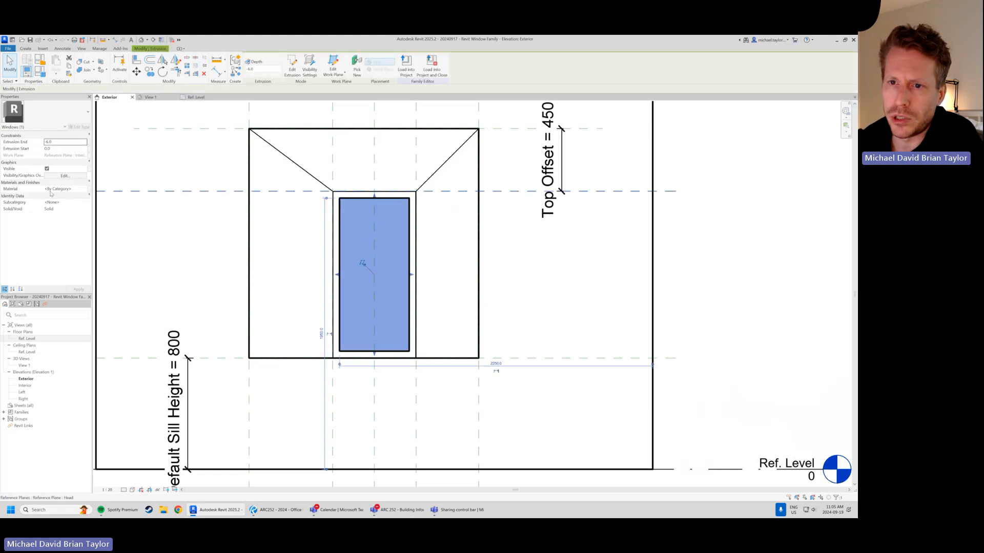
click(85, 191)
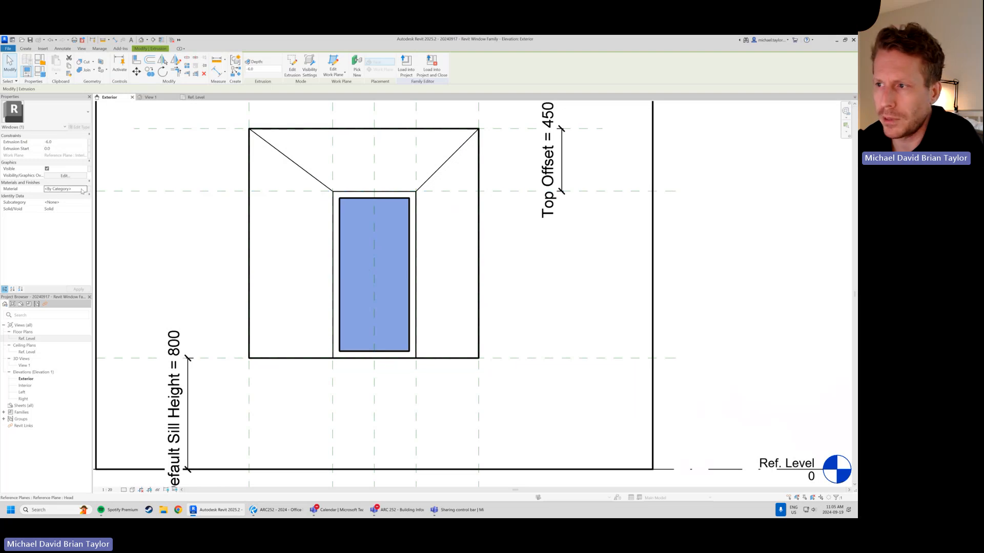
click(82, 190)
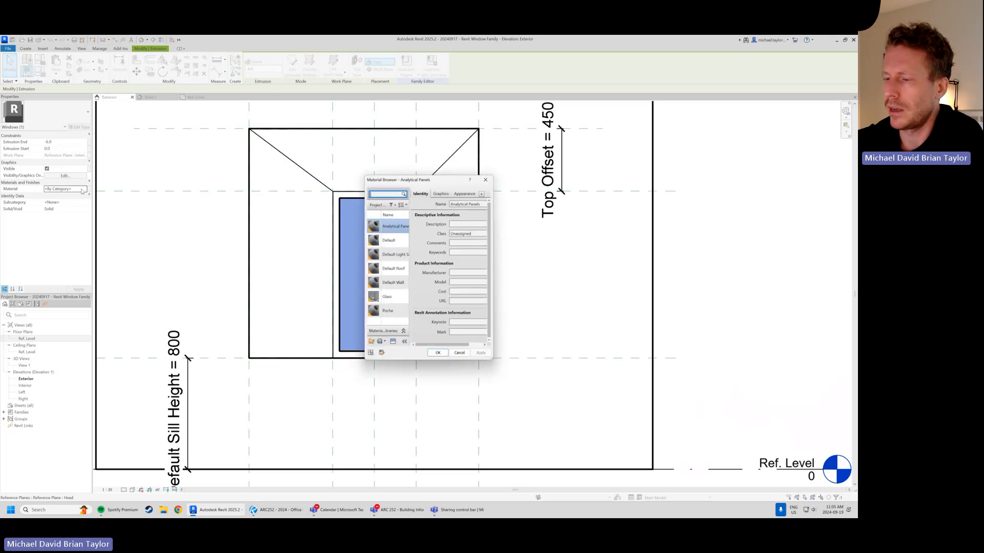
drag(492, 229, 691, 230)
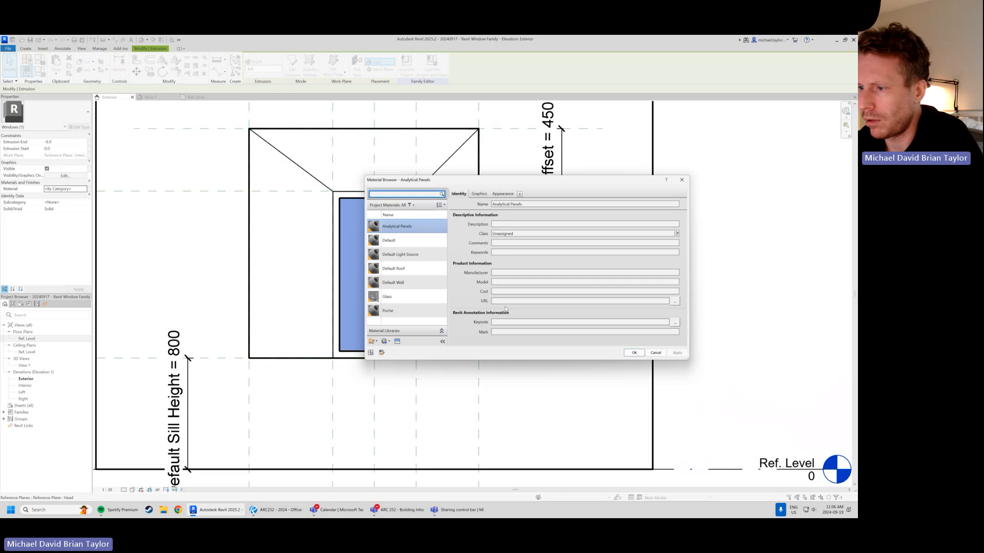
click(400, 300)
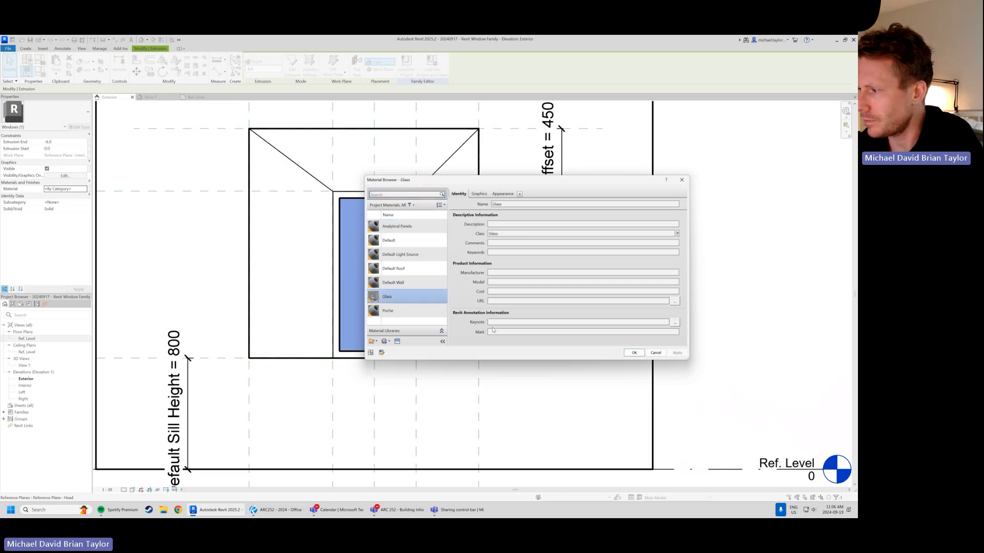
click(634, 353)
click(588, 285)
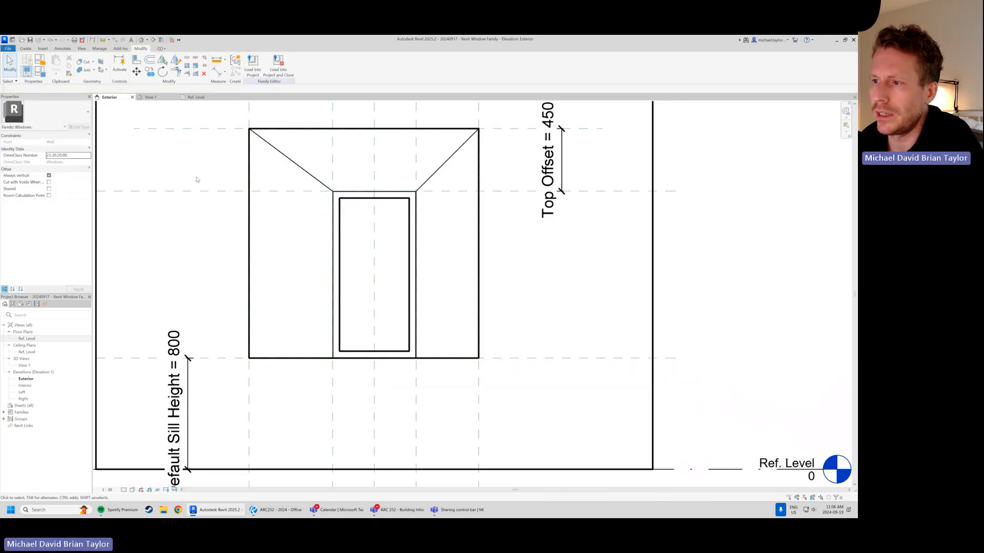
Check the glass pane's position within the frame in the 3D view and the Ref. Level floor plan
click(150, 97)
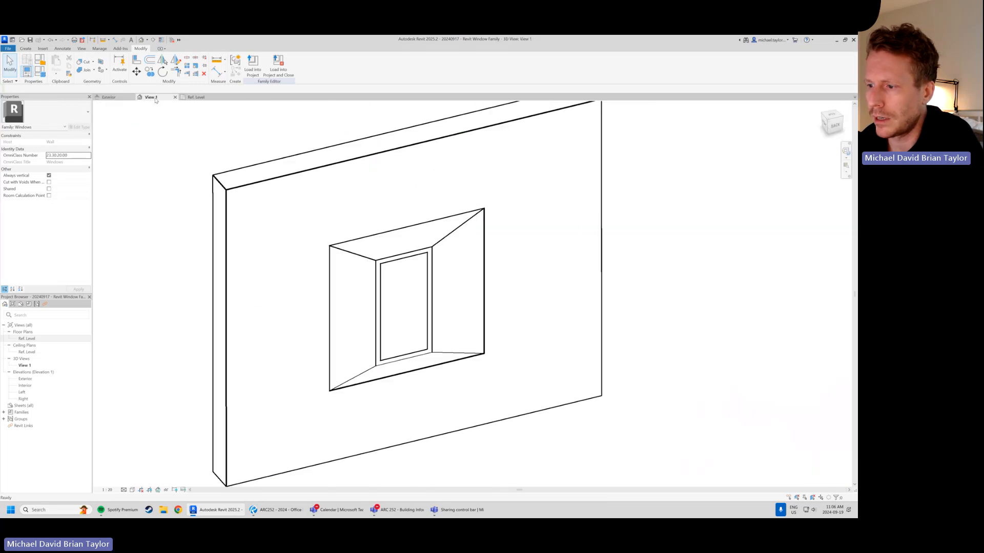
mouse_move(288, 276)
shift+middle_down()
mouse_move(545, 292)
mouse_move(471, 326)
mouse_move(478, 317)
mouse_move(340, 309)
mouse_move(272, 285)
shift+middle_up()
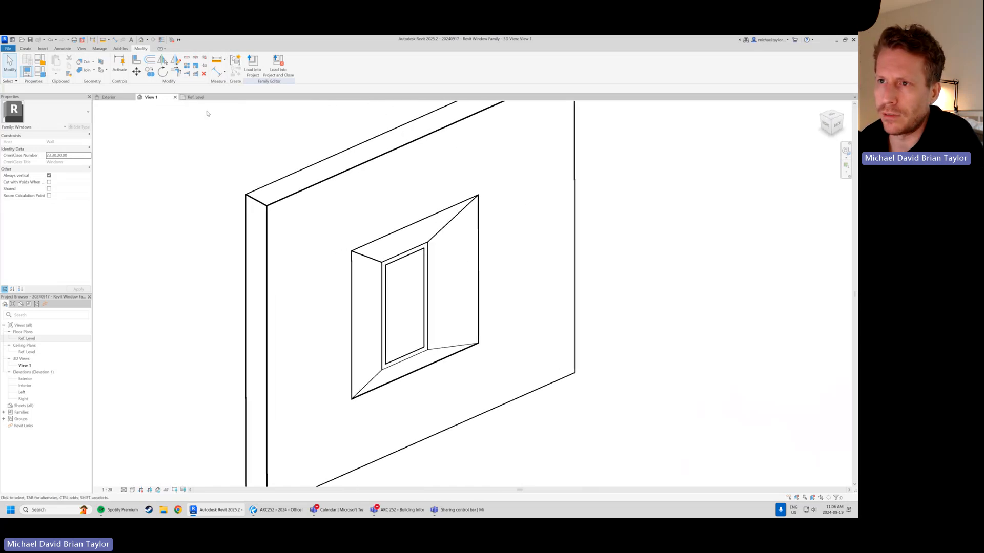
click(193, 96)
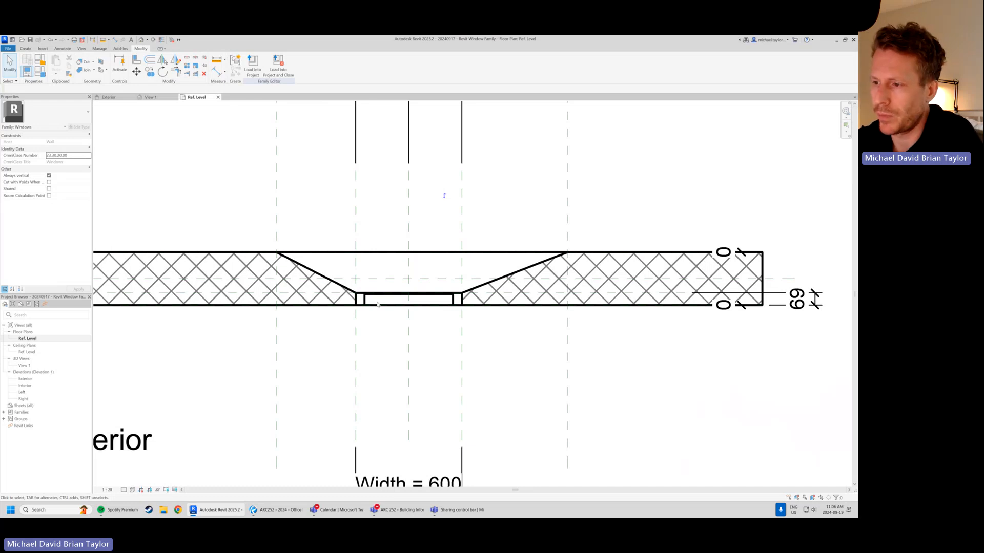
Turn on Thin Lines display for the Ref. Level floor plan around the window opening
scroll(379, 302, up, 3)
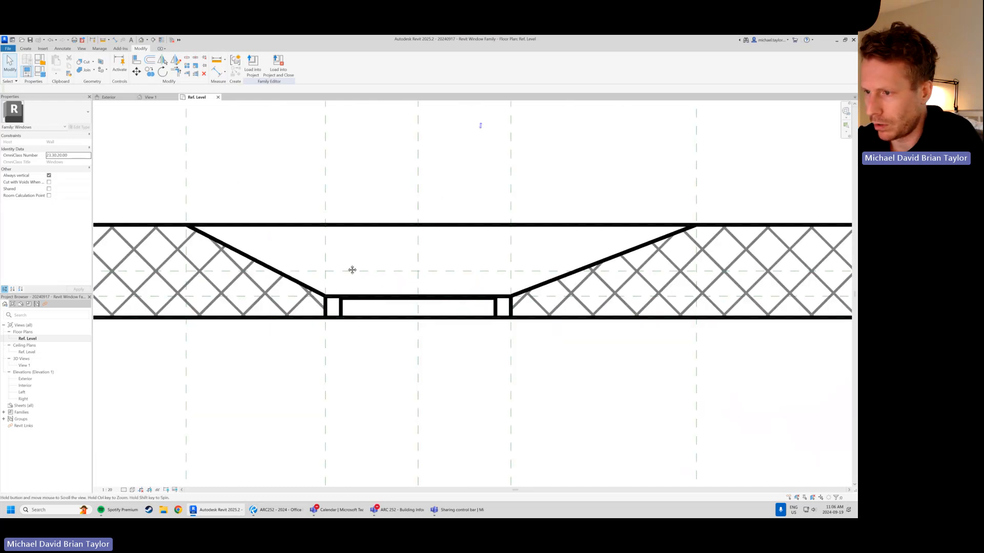
middle_drag(400, 288, 411, 291)
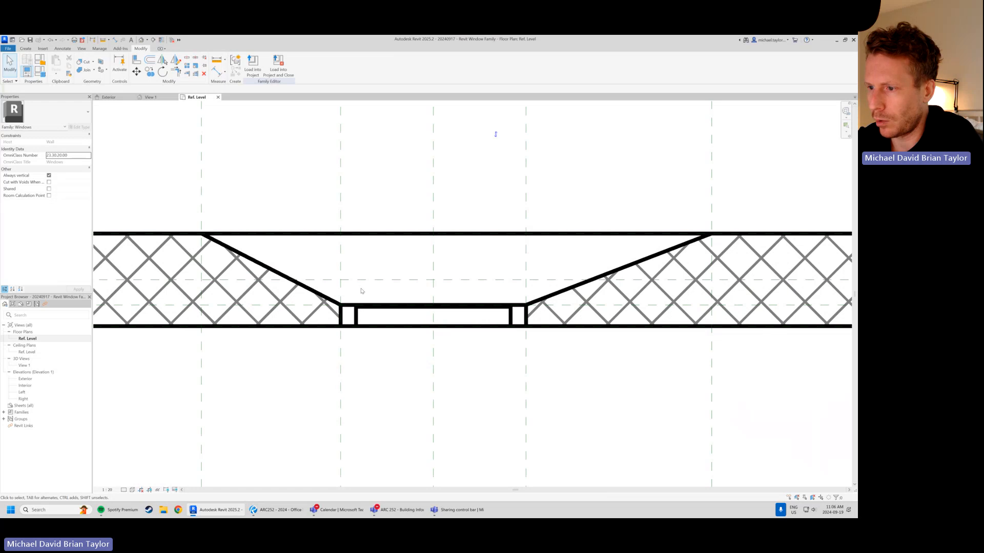
middle_drag(373, 246, 396, 251)
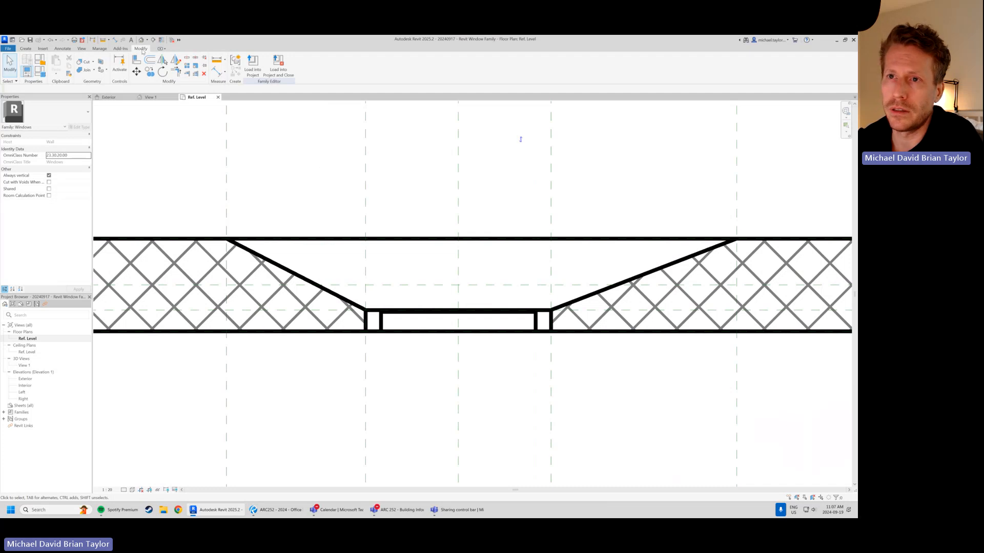
click(81, 48)
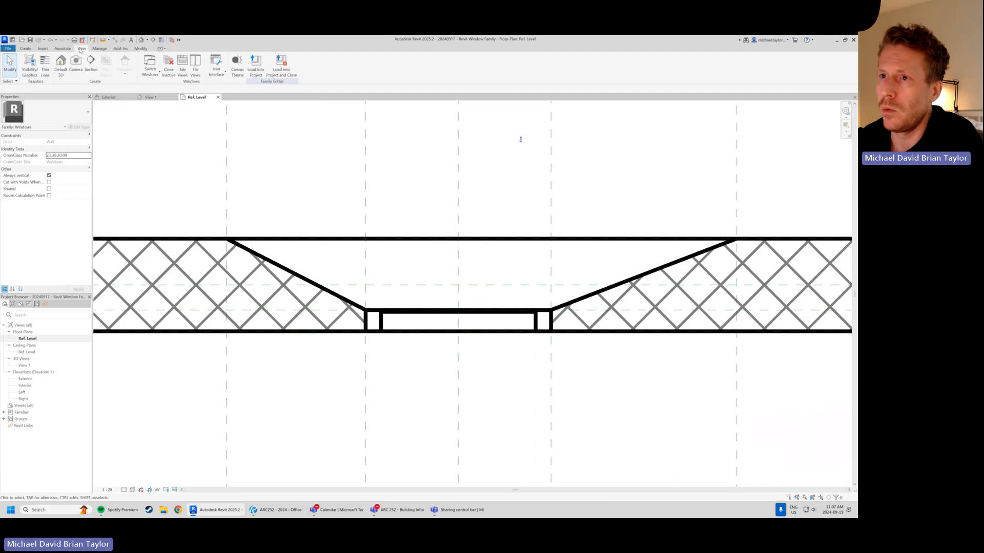
click(45, 65)
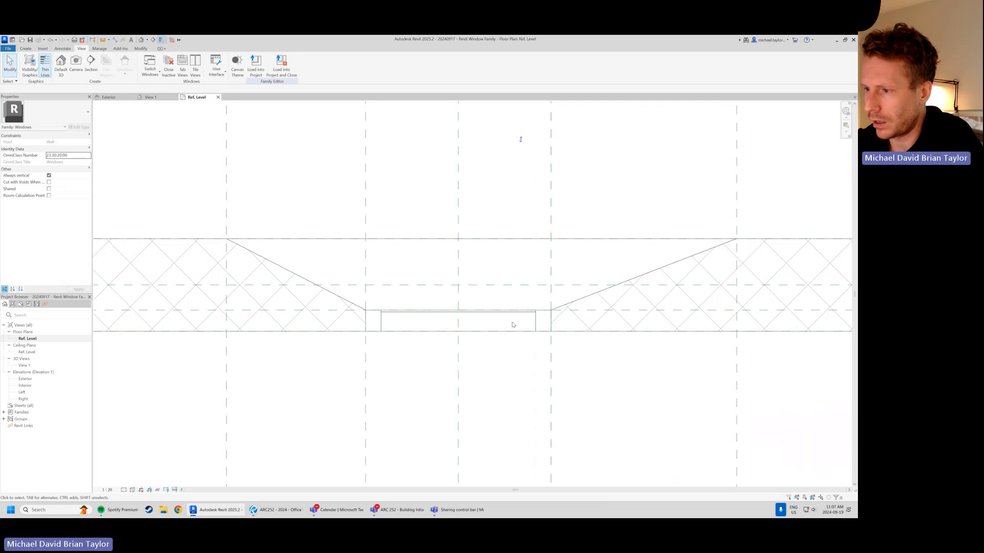
Examine how the glass pane extrusion sits relative to the Interior Offset reference plane and the frame in plan
click(428, 312)
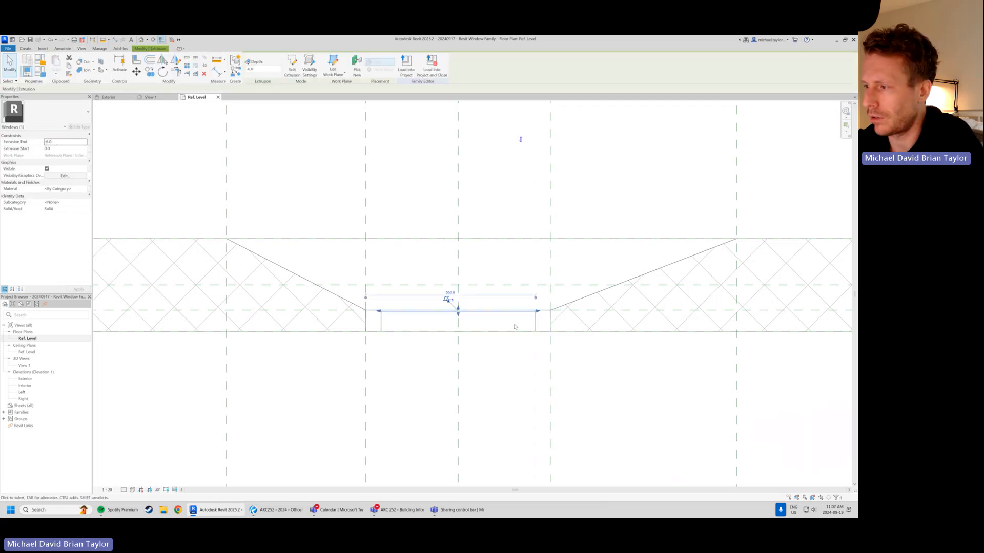
click(589, 311)
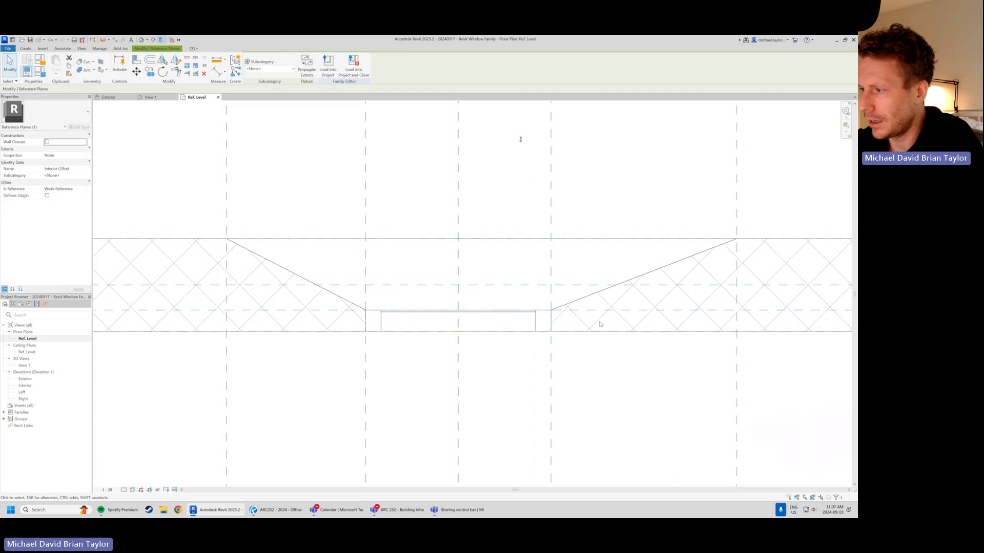
scroll(579, 324, up, 2)
click(584, 311)
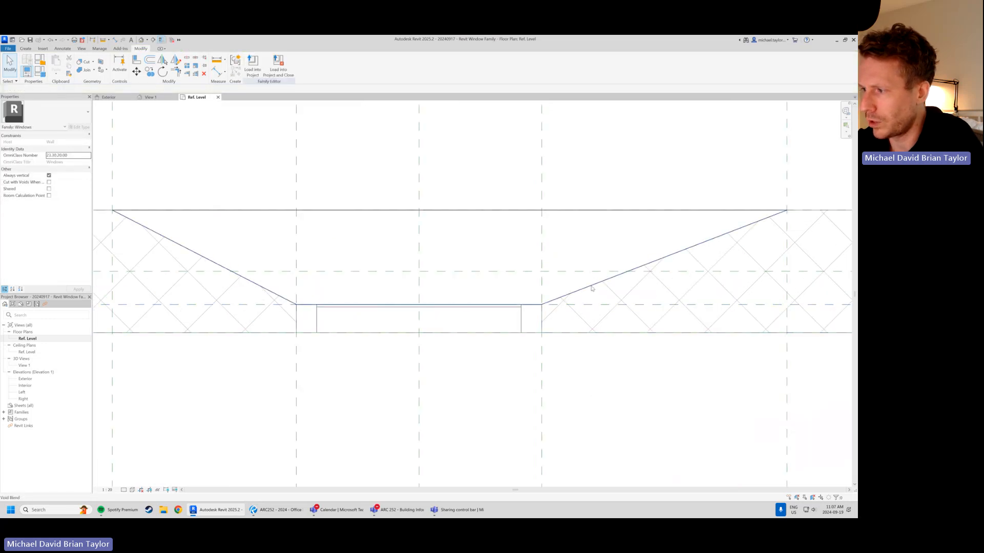
click(578, 308)
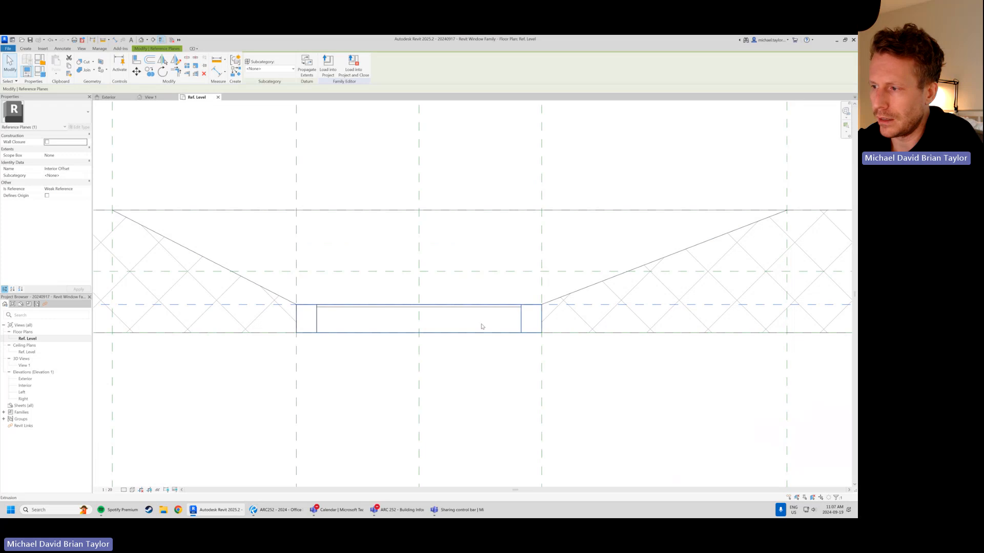
click(482, 307)
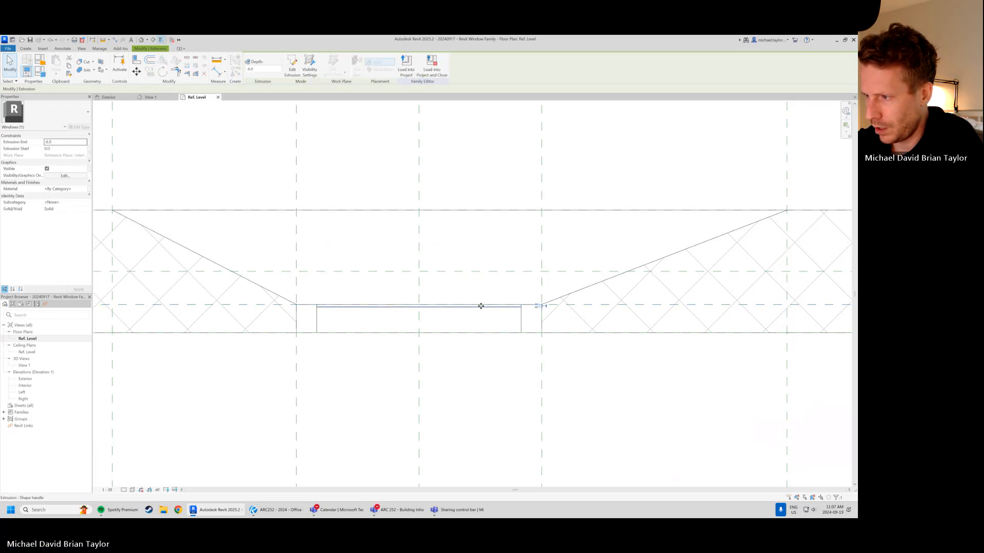
click(489, 372)
click(476, 308)
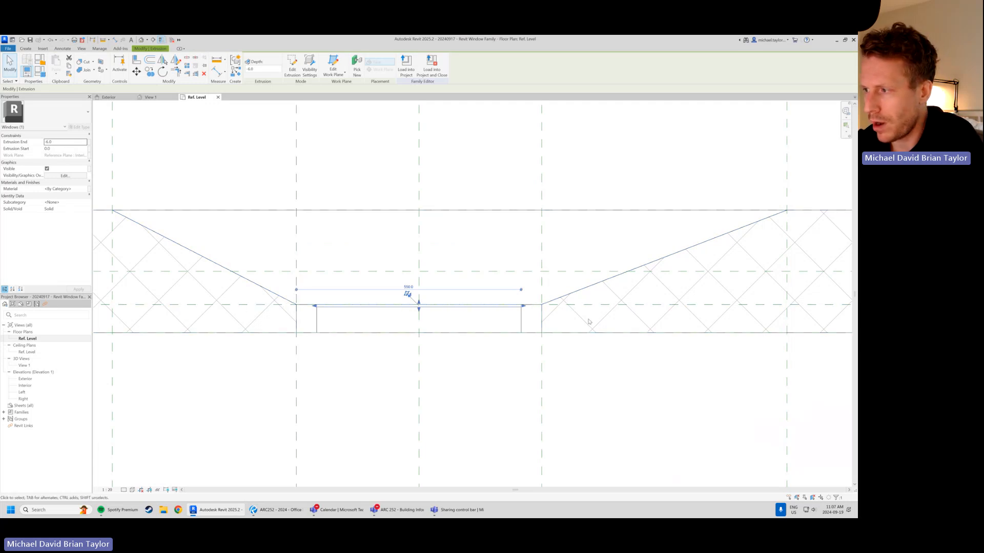
click(619, 308)
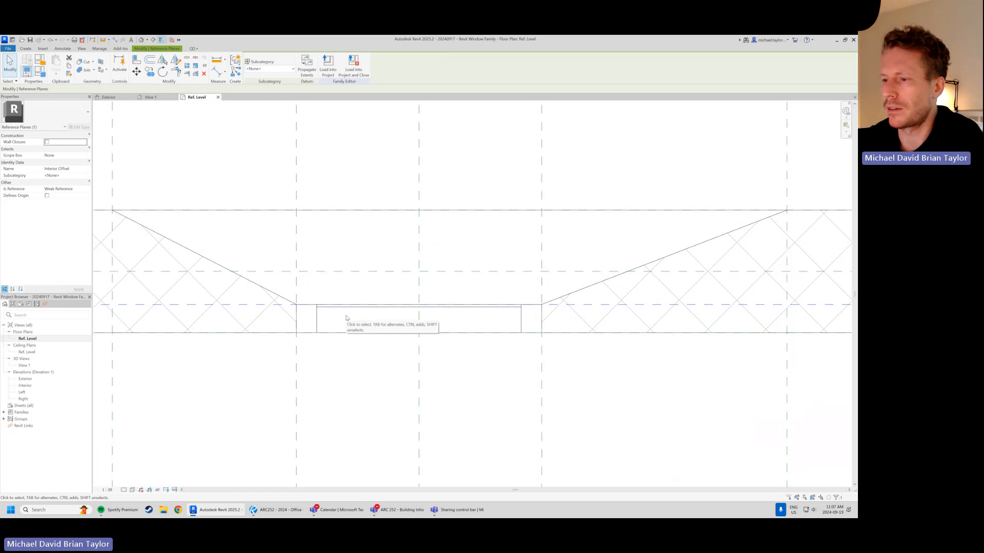
click(376, 403)
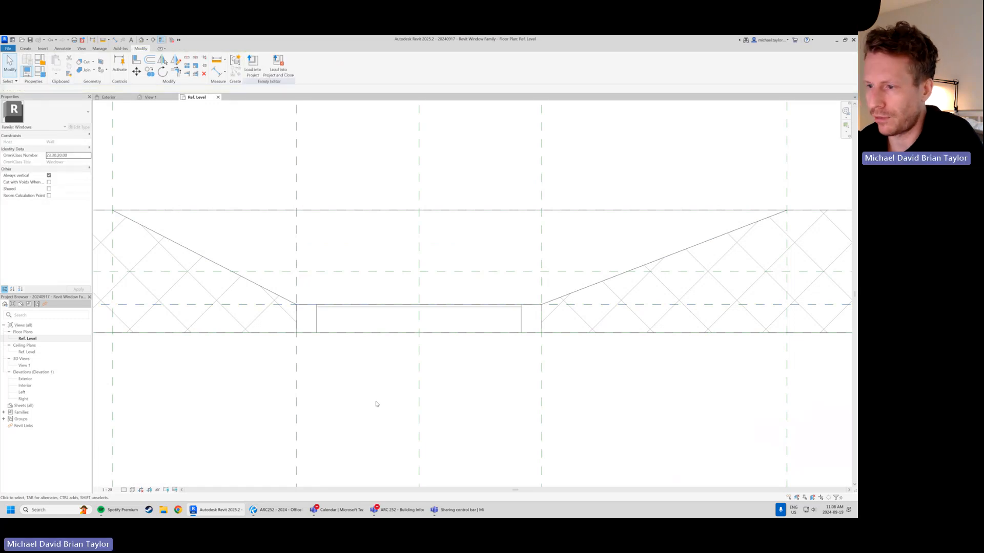
Set the glass pane's Extrusion Start to -25 and Extrusion End to -31 to recess it within the frame
click(361, 310)
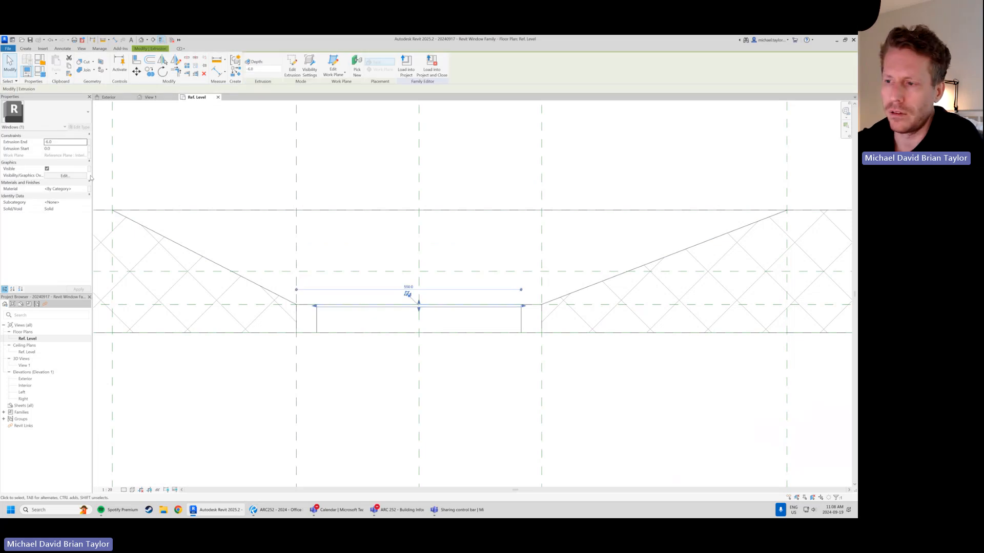
click(61, 149)
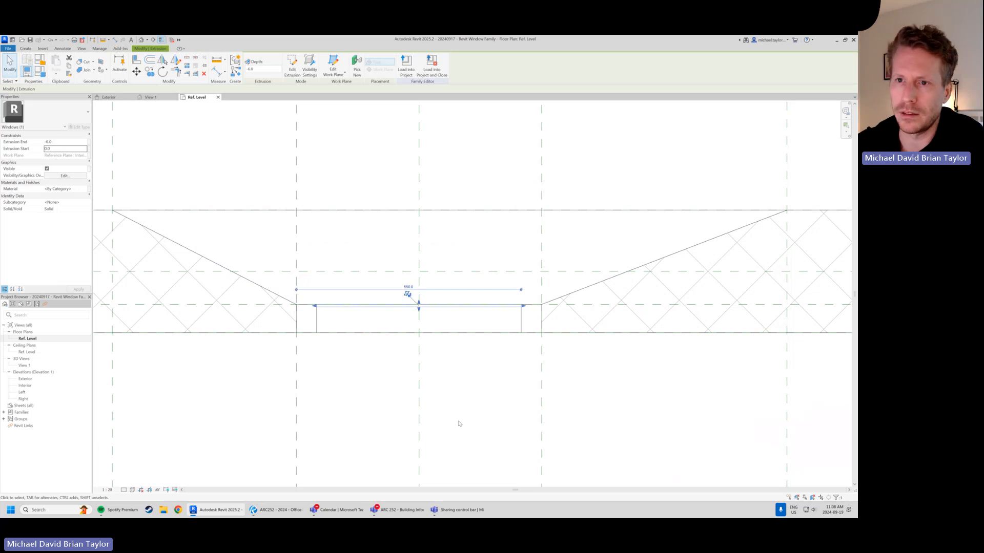
drag(58, 149, 33, 151)
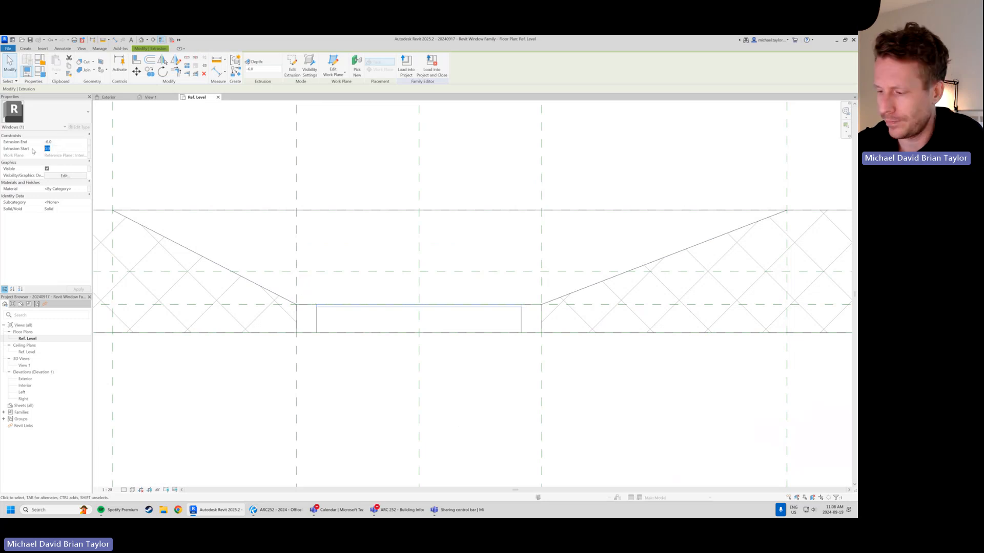
text(-30)
click(57, 142)
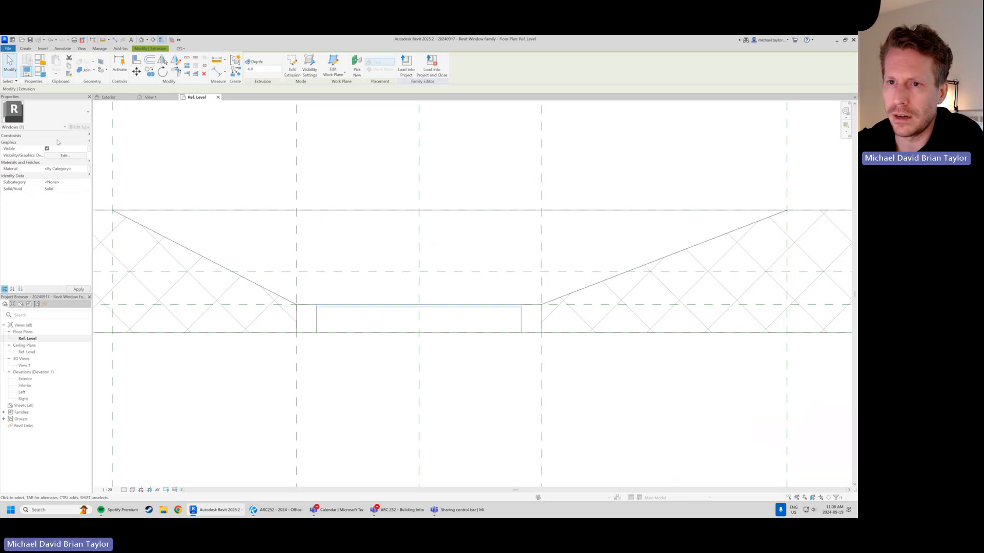
drag(59, 142, 41, 144)
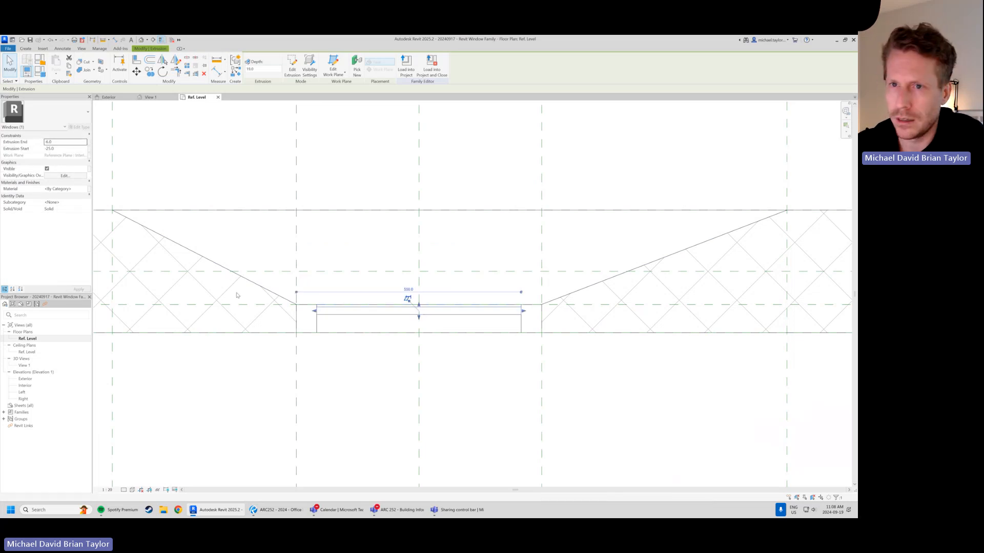
click(50, 142)
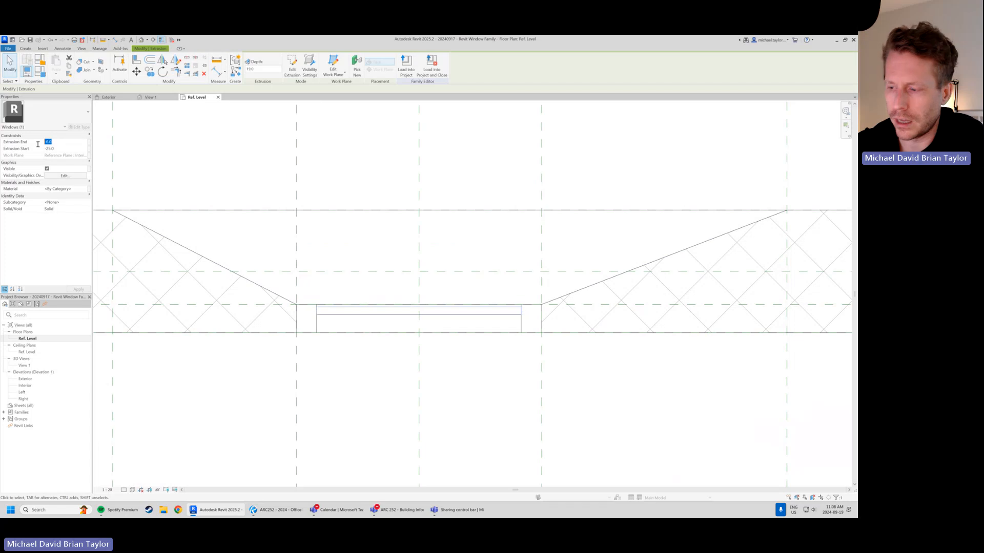
text(-31)
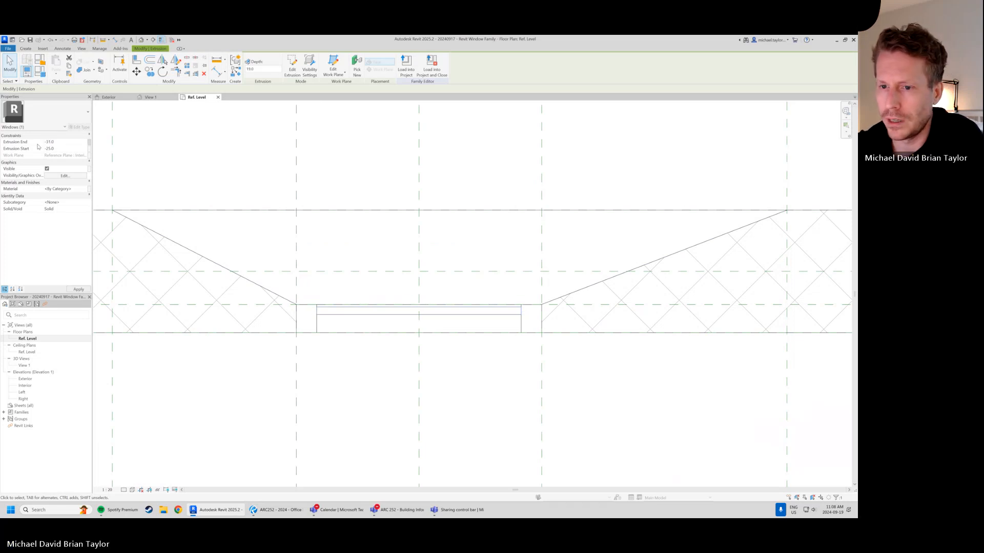
click(397, 347)
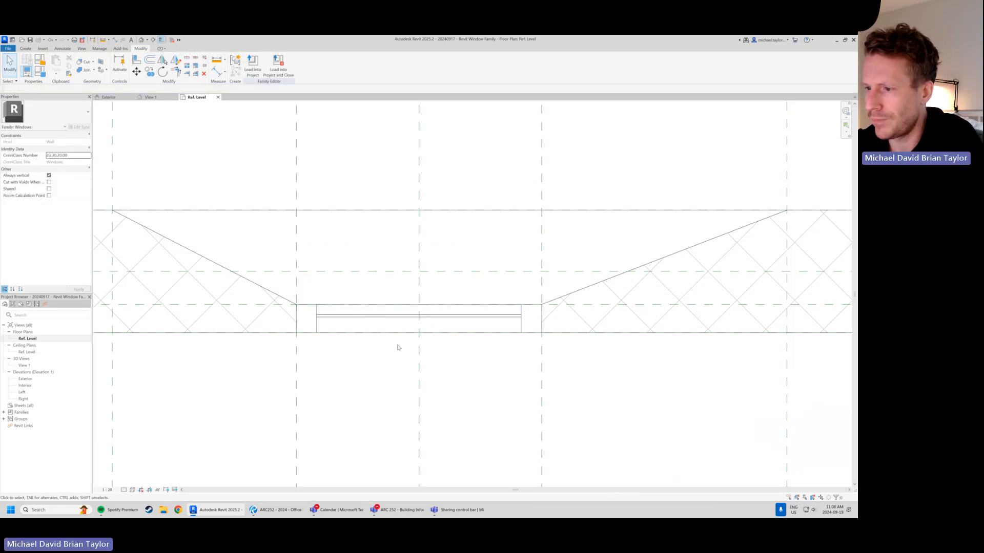
Inspect the glass pane and frame from both sides of the wall in the 3D view
click(349, 313)
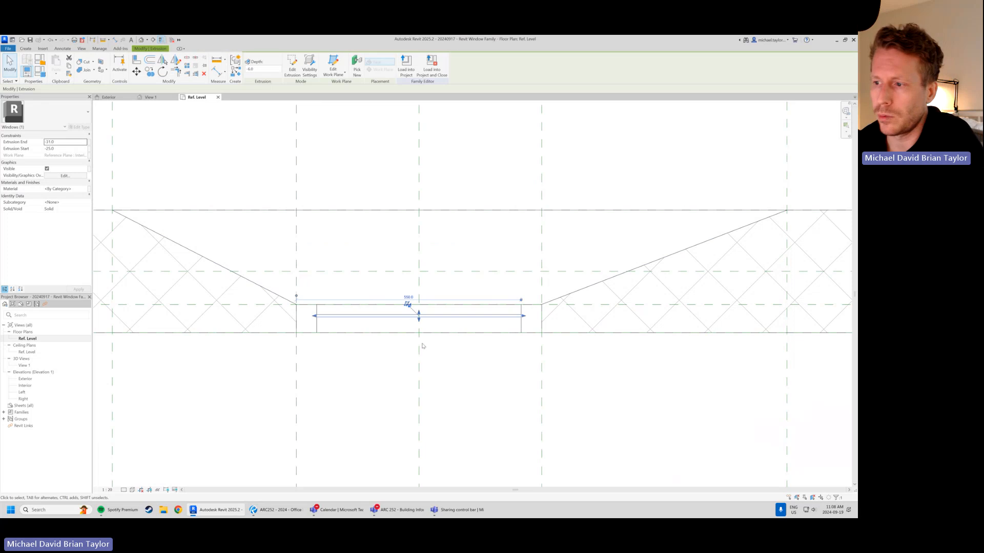
click(158, 99)
click(686, 359)
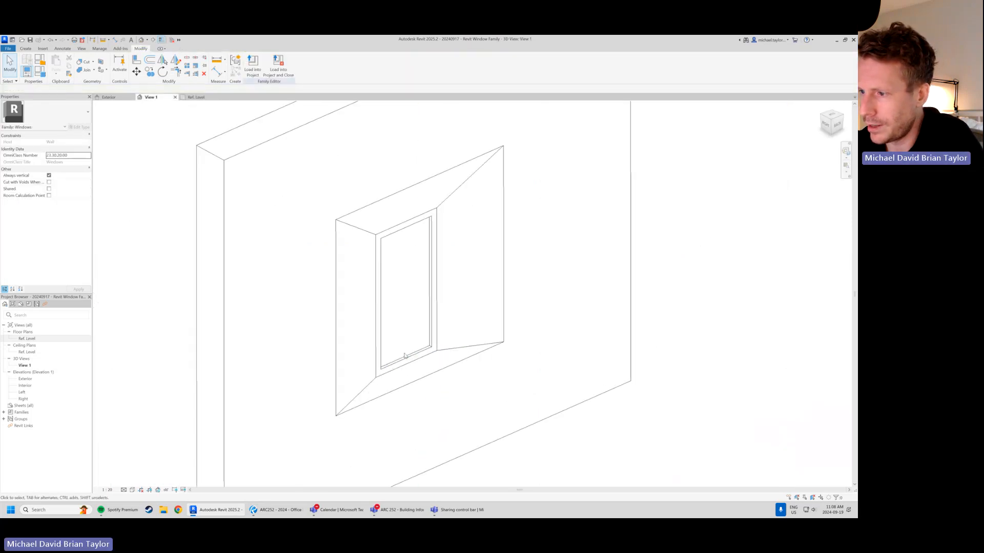
scroll(405, 355, up, 2)
scroll(452, 328, up, 2)
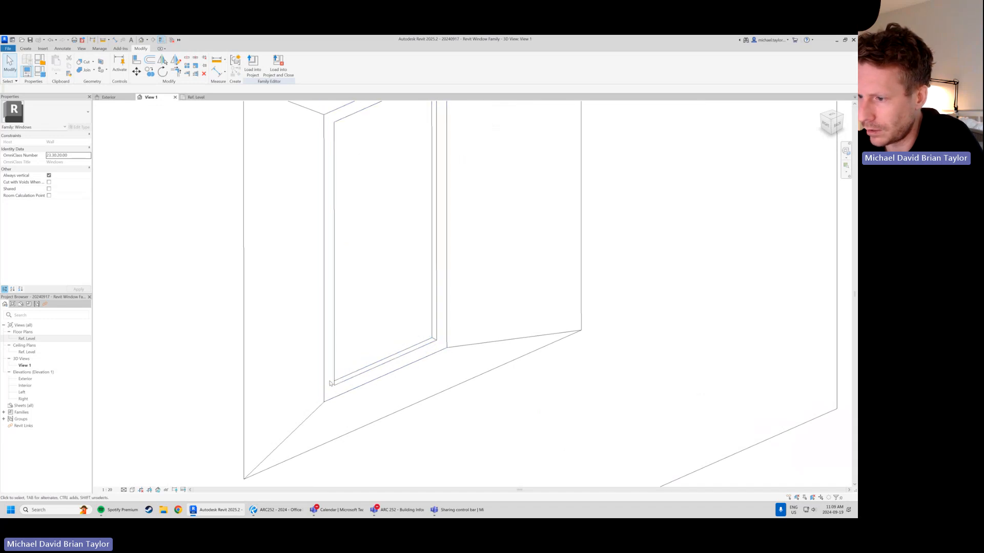
scroll(411, 327, down, 4)
shift+middle_drag(298, 340, 574, 348)
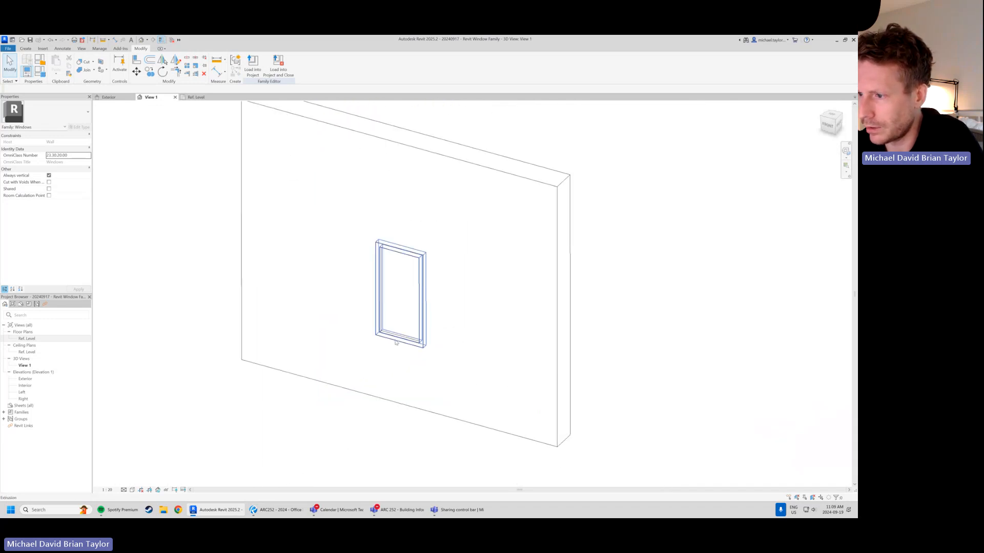
scroll(395, 342, up, 3)
mouse_move(516, 323)
shift+middle_down()
mouse_move(222, 333)
mouse_move(521, 338)
shift+middle_up()
click(377, 316)
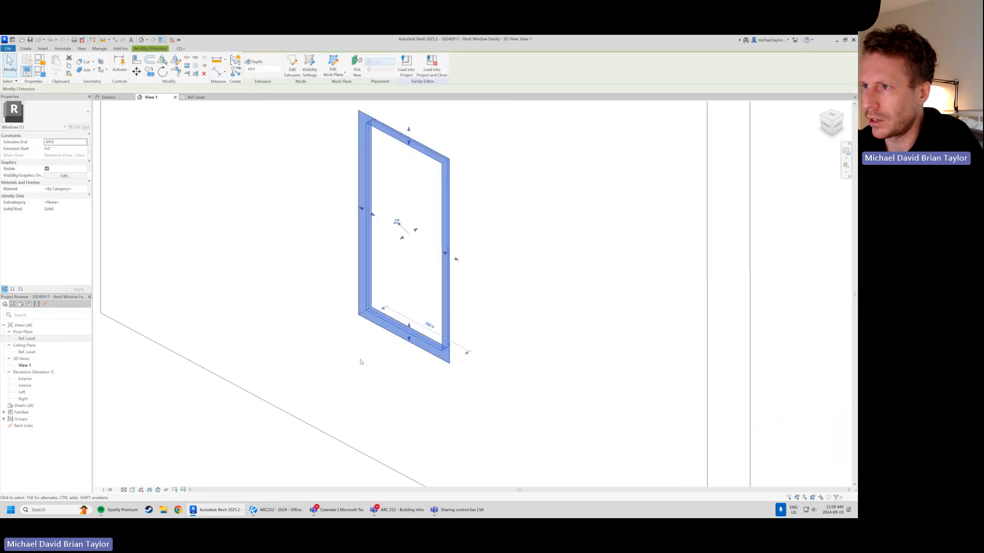
scroll(305, 285, down, 1)
click(708, 337)
scroll(430, 345, up, 2)
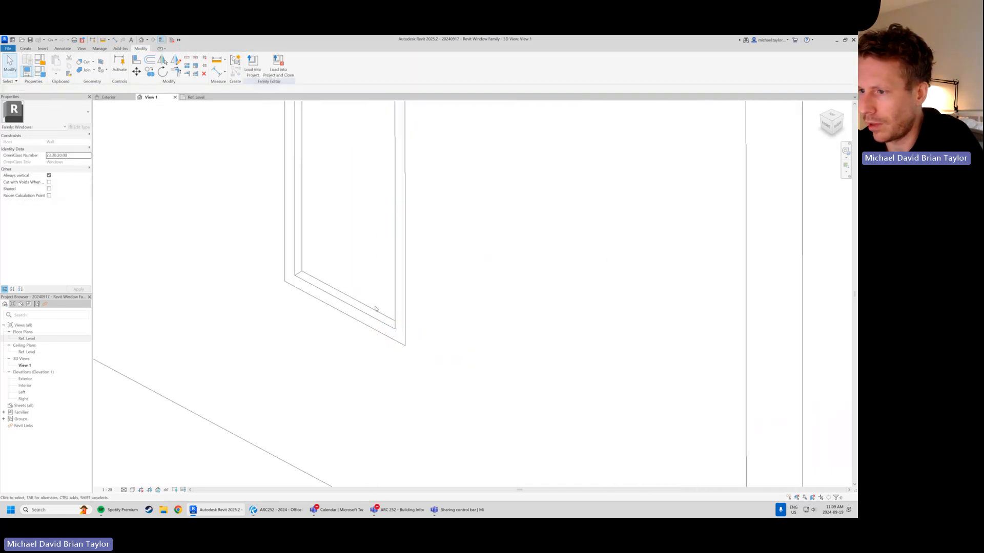
Assign the Glass material to the recessed pane extrusion inside the frame
click(375, 308)
scroll(405, 371, down, 2)
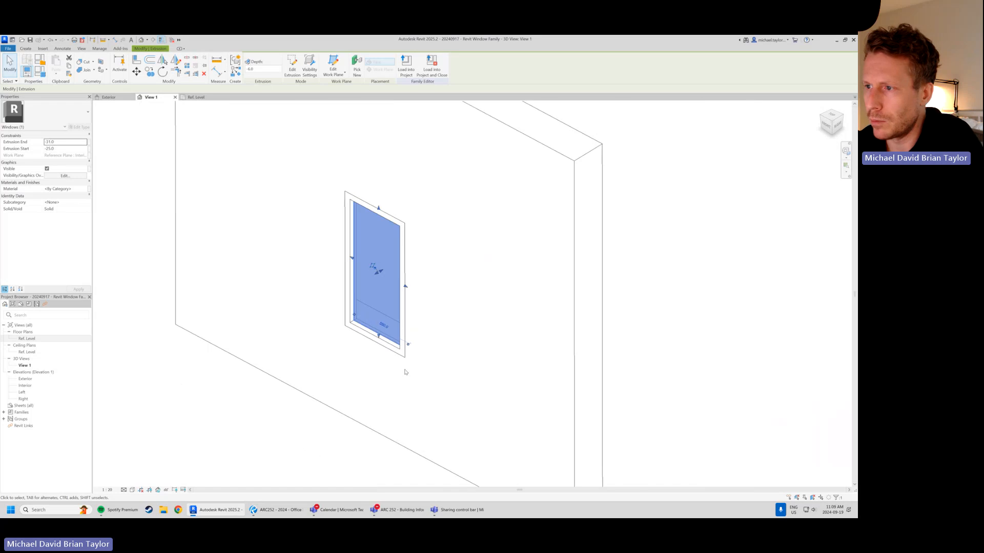
shift+middle_drag(529, 364, 437, 364)
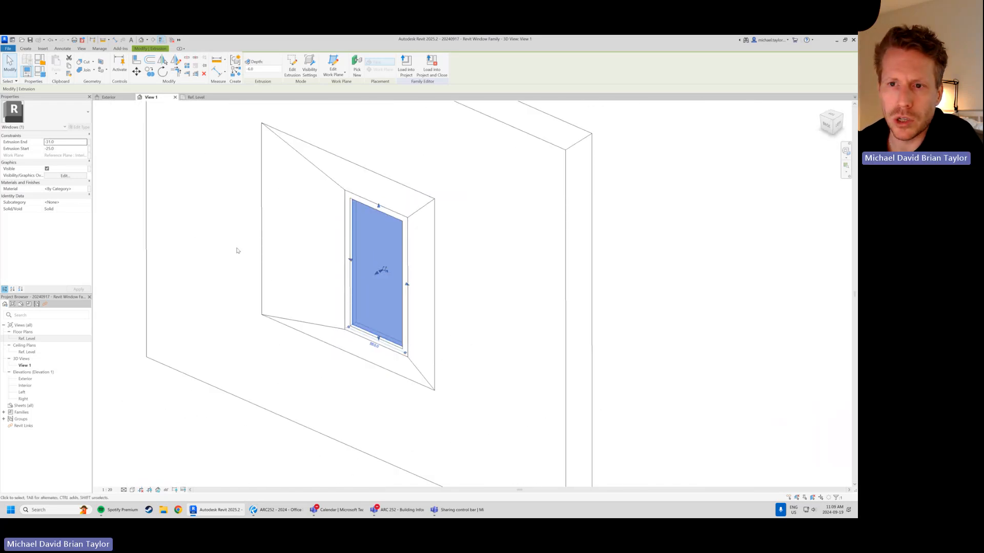
click(86, 191)
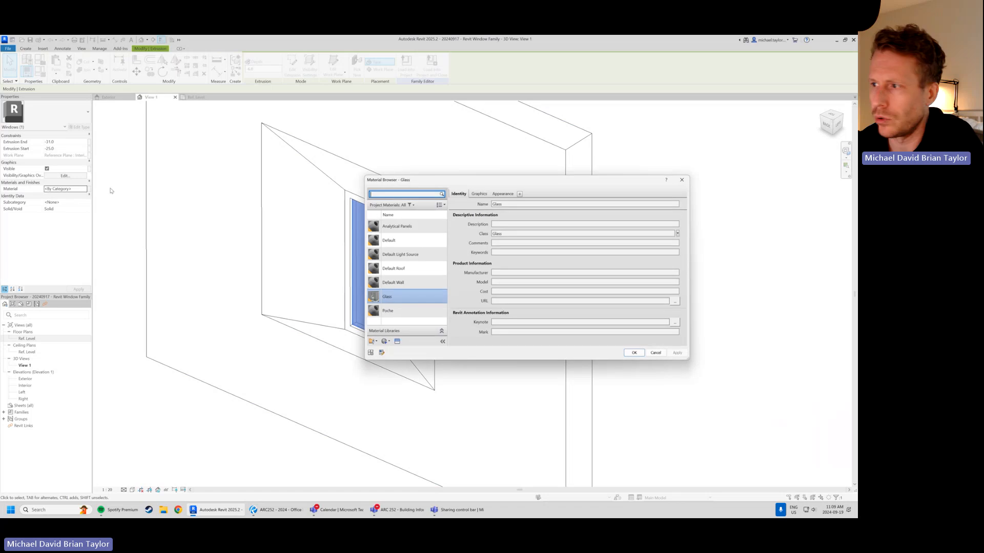
click(635, 354)
key(Escape)
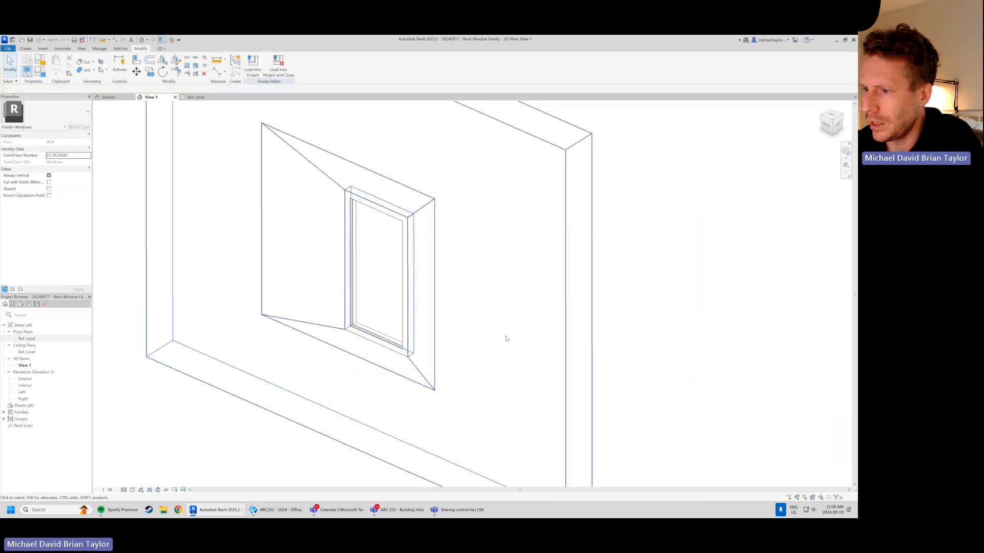
scroll(368, 295, down, 1)
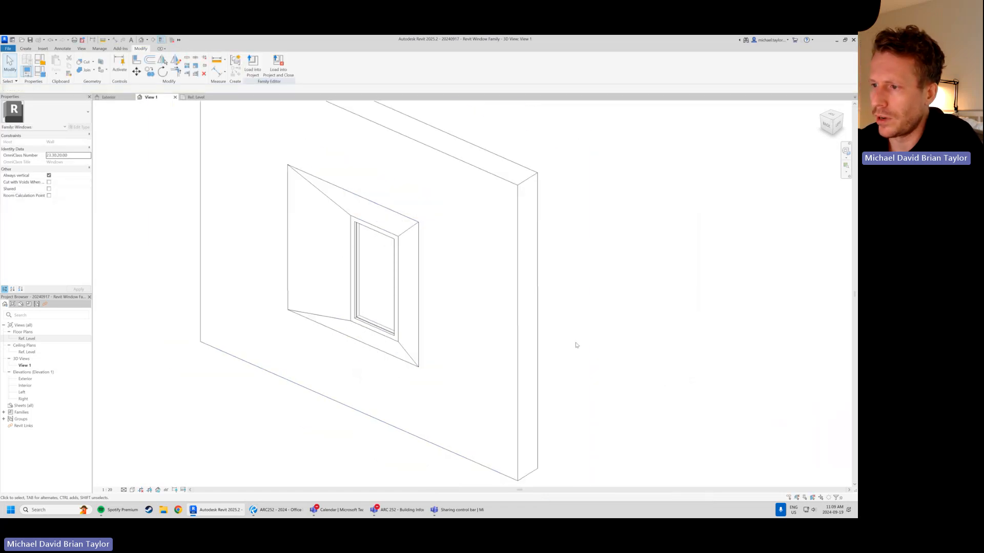
scroll(358, 304, up, 1)
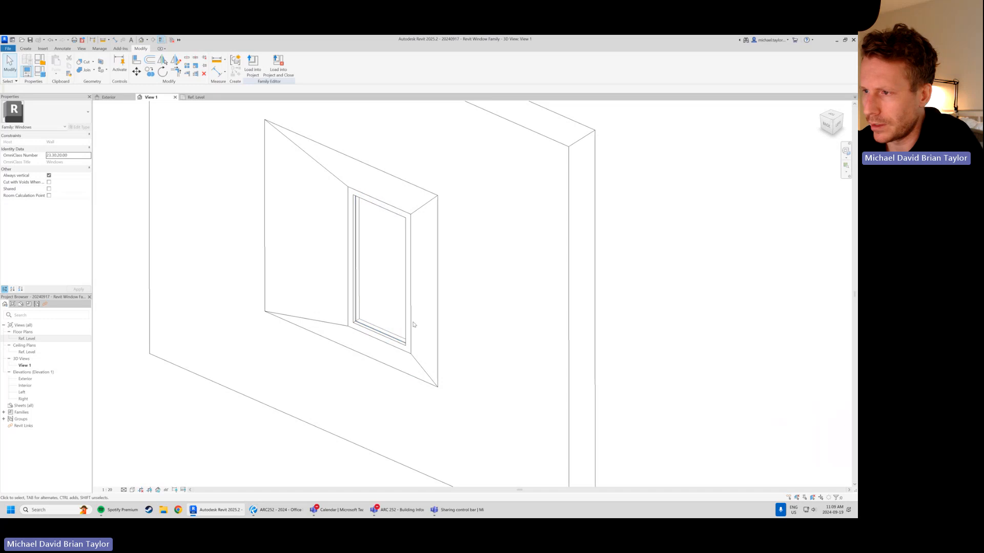
scroll(284, 327, down, 2)
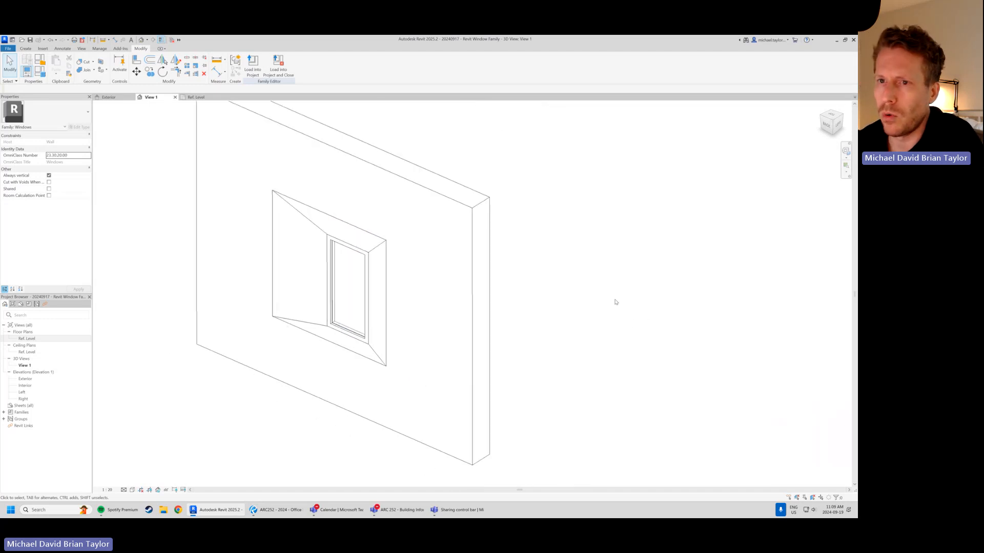
scroll(421, 259, down, 1)
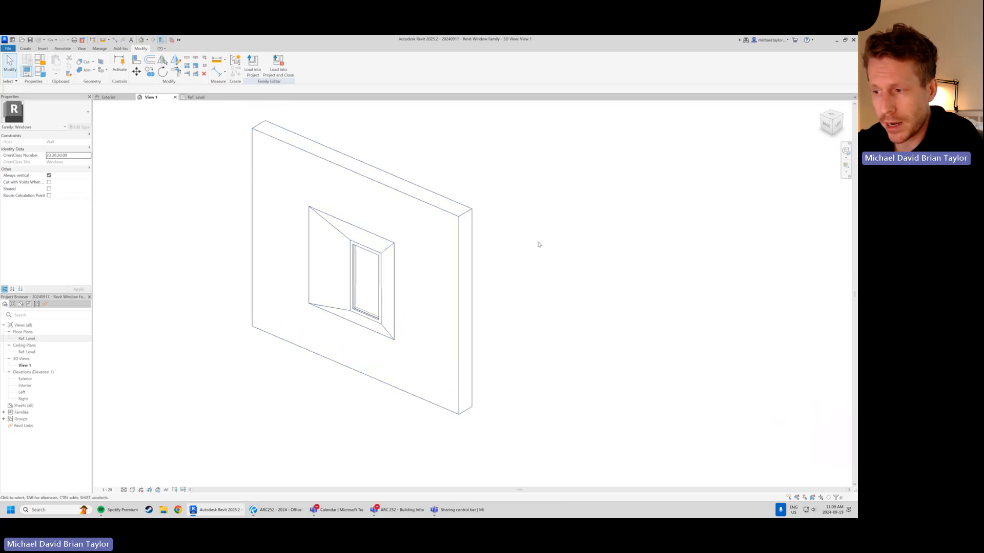
Set the window family's Height parameter to 1500 and apply it to flex the opening, frame and glass
shift+middle_drag(473, 320, 401, 225)
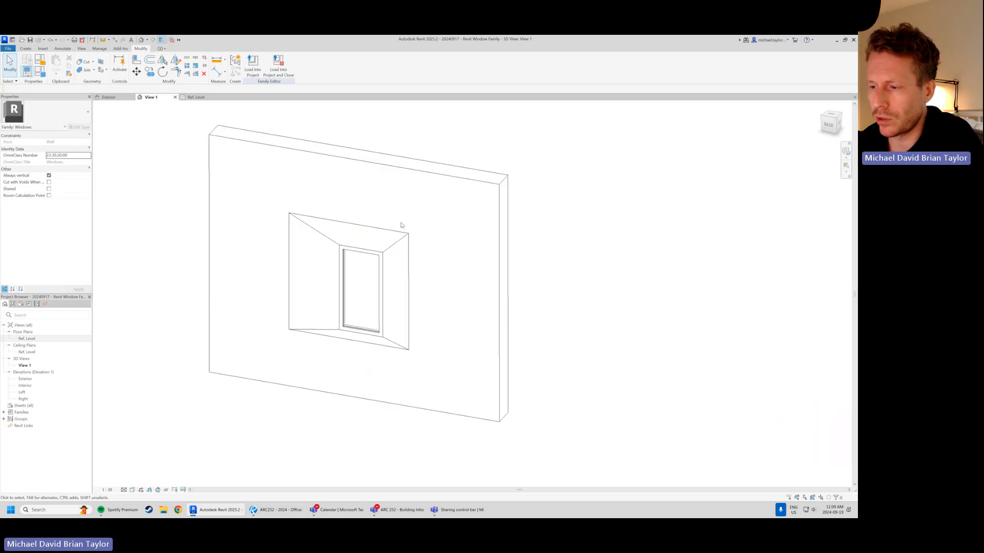
shift+middle_drag(408, 305, 373, 292)
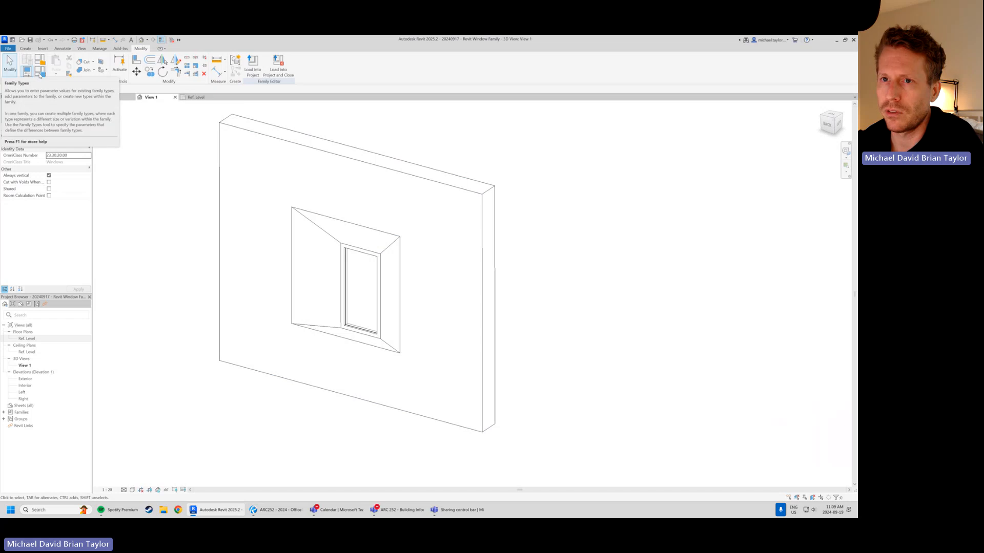
click(40, 75)
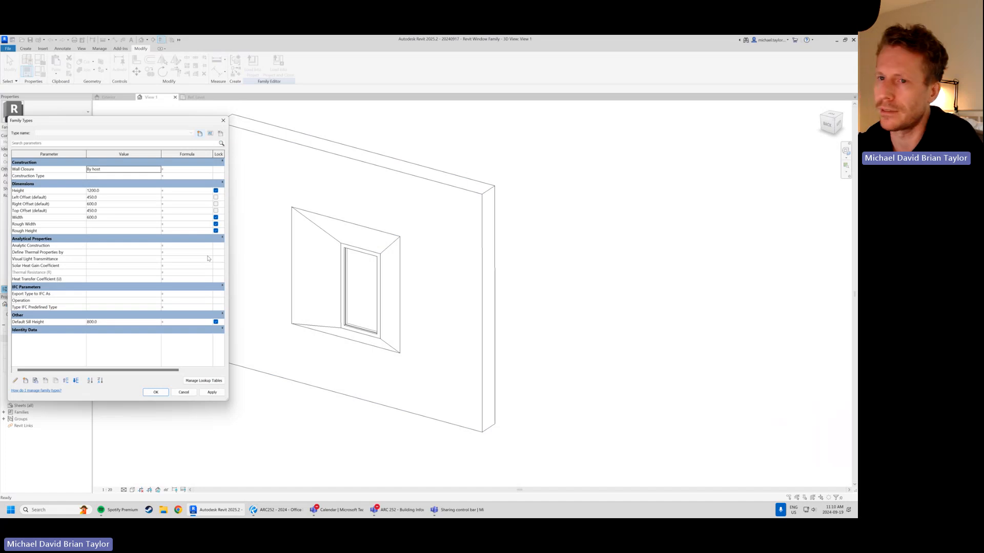
click(102, 191)
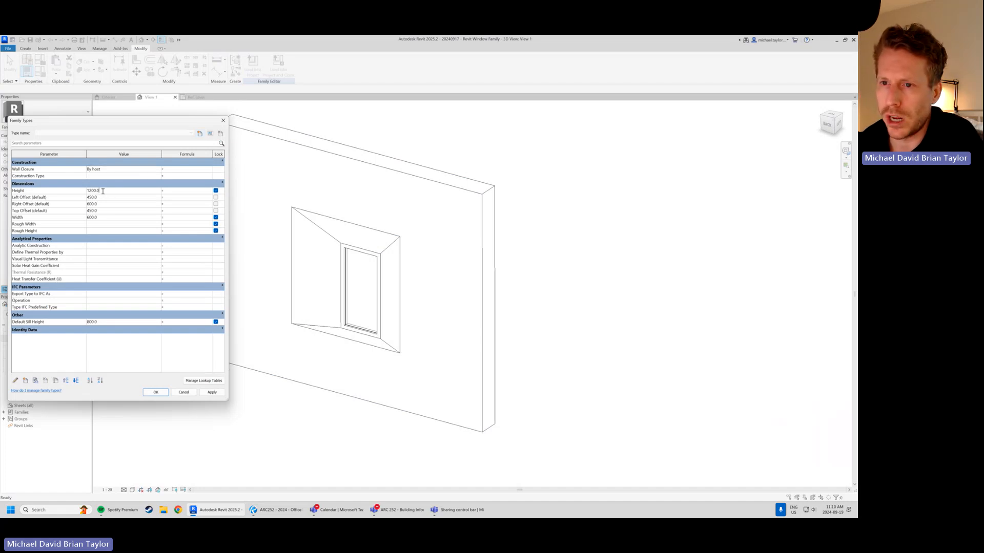
double_click(88, 190)
text(1)
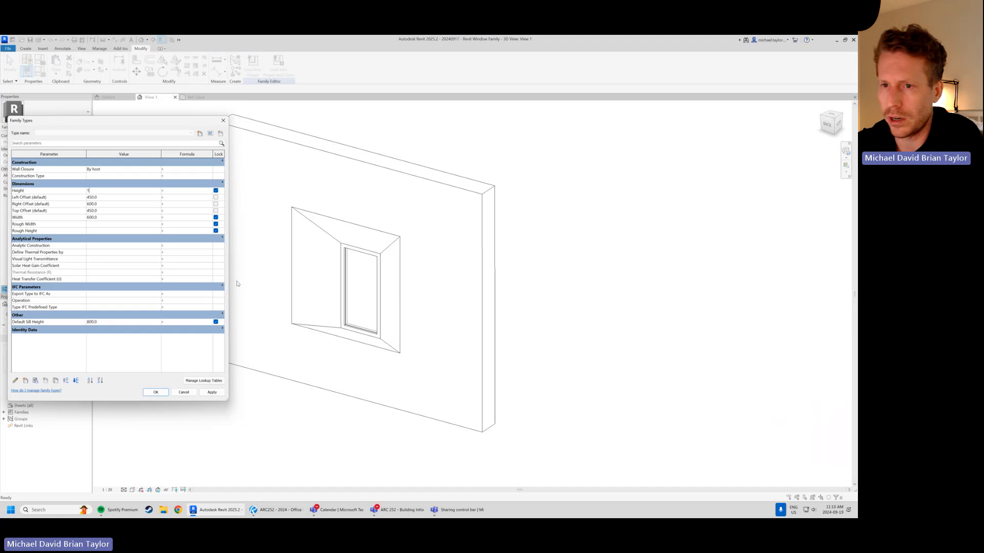
key(Tab)
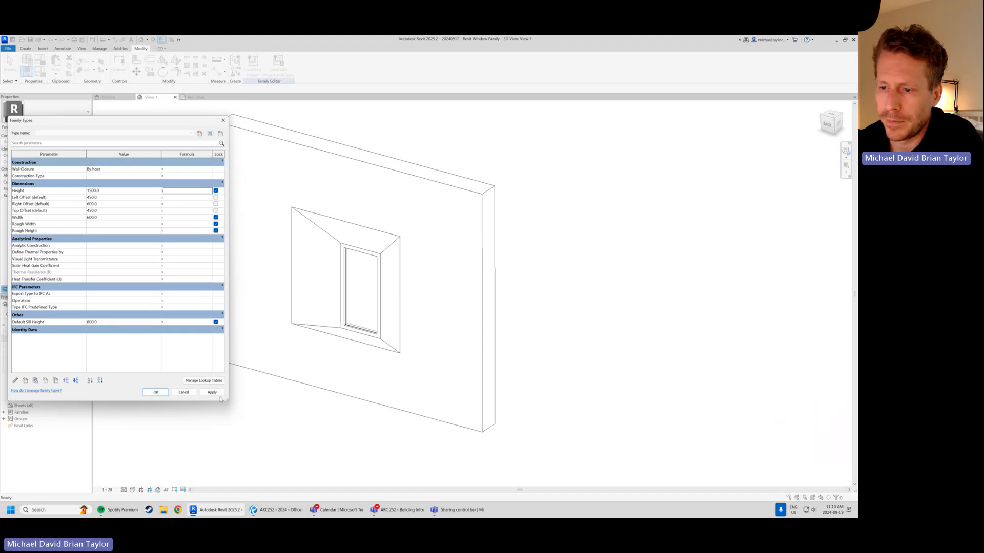
click(212, 392)
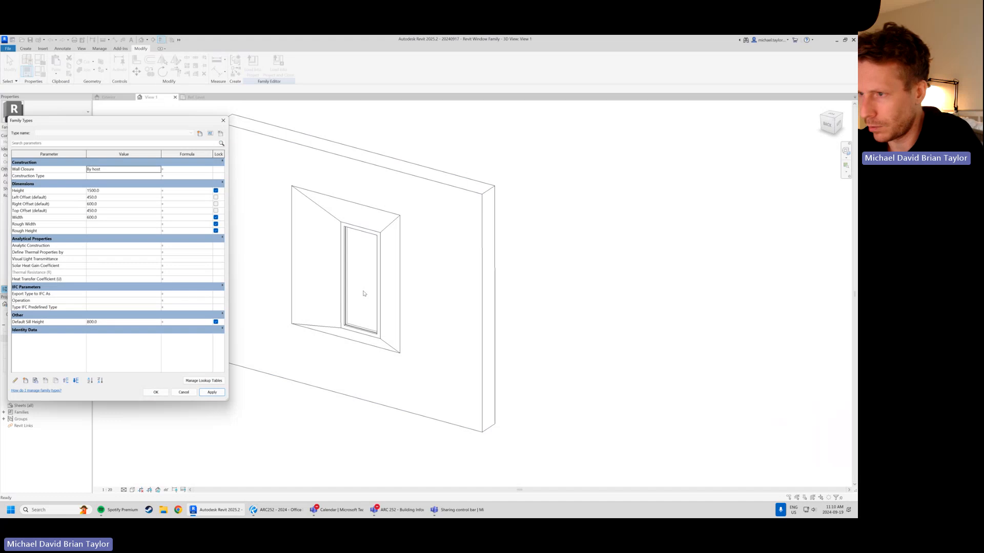
Set the Left Offset (default) parameter to 550 and apply it to flex the splay
click(96, 198)
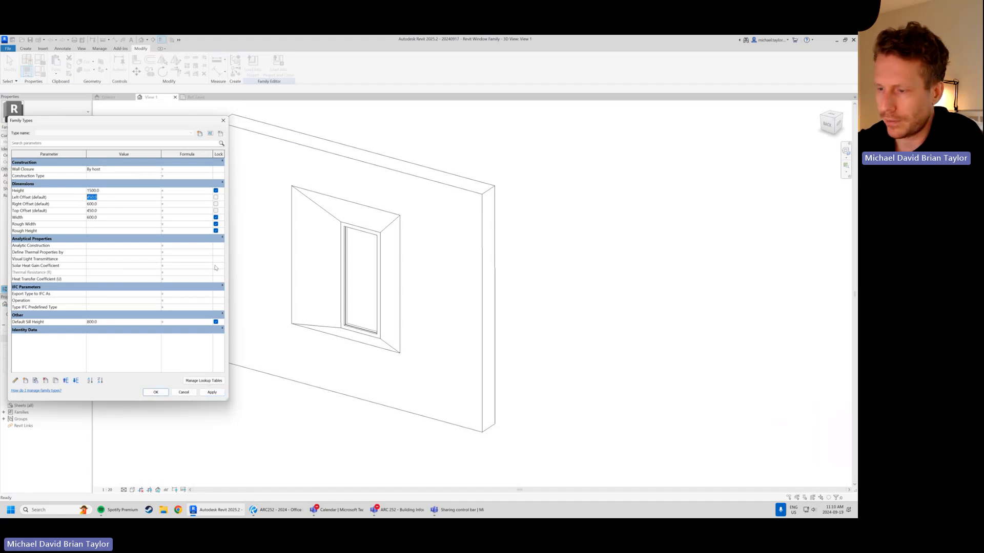
text(550)
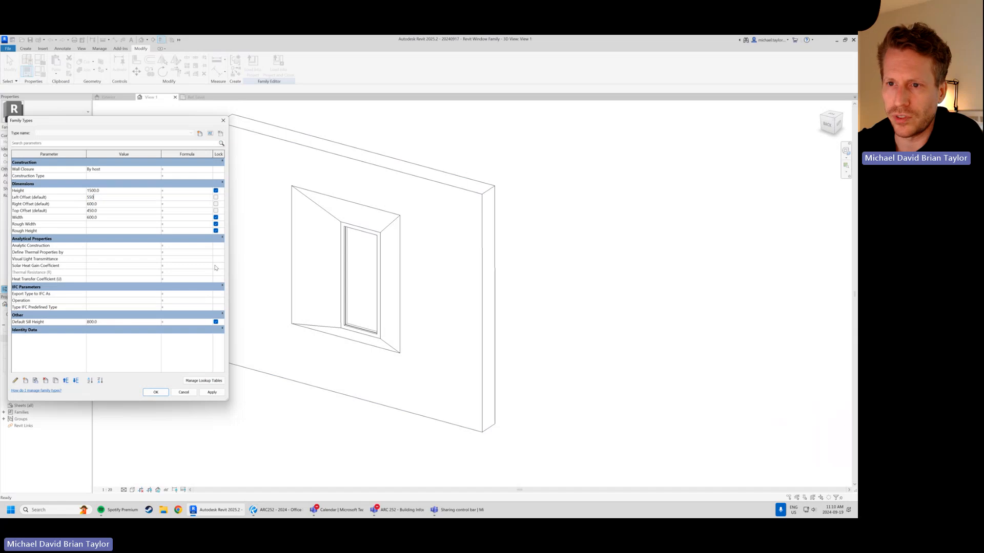
key(Tab)
click(212, 392)
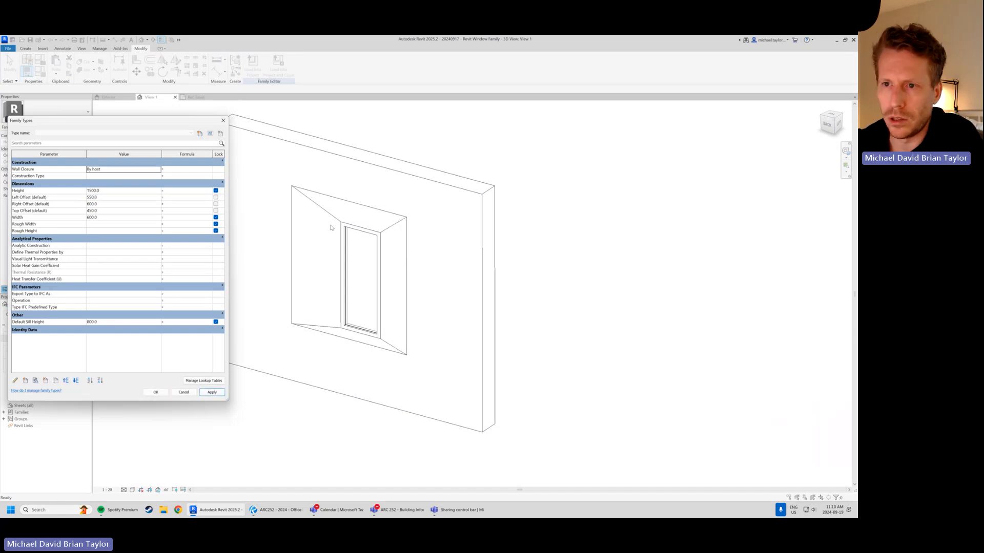
Set the Width parameter to 800, apply it and finish editing the family types
click(118, 218)
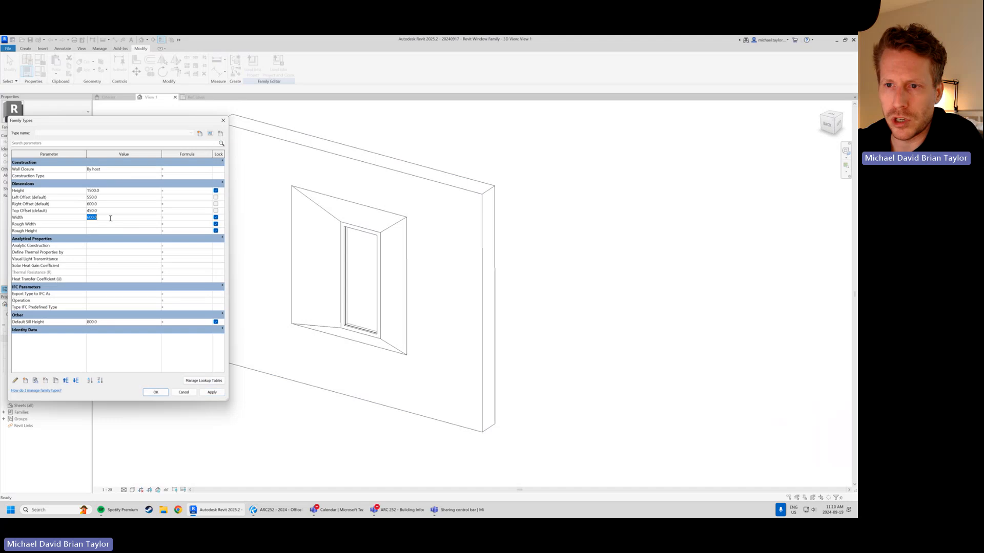
text(800)
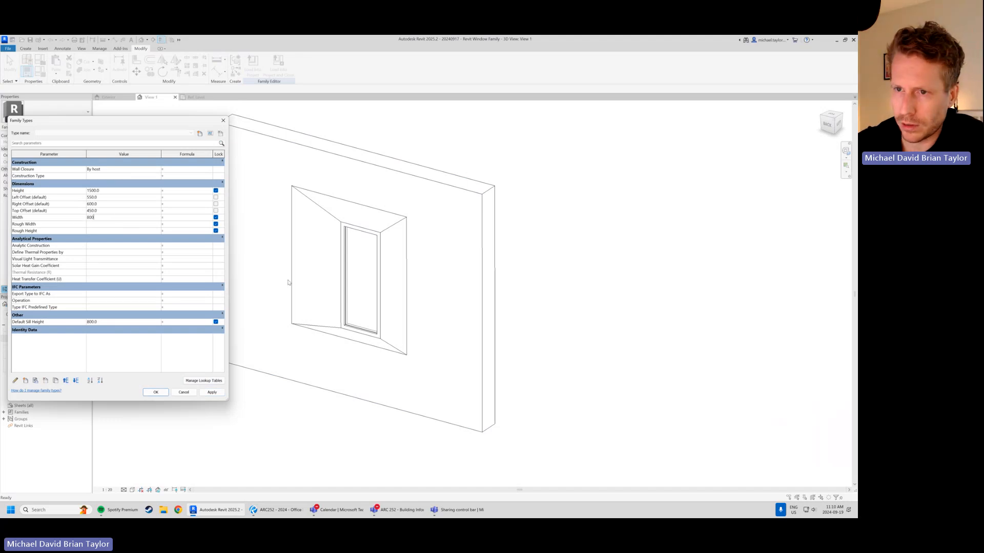
key(Tab)
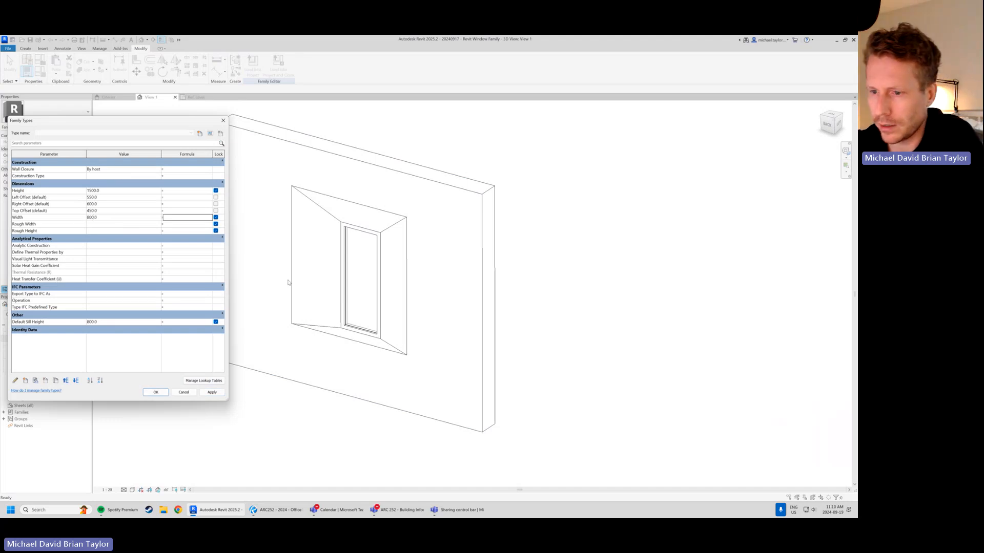
click(211, 392)
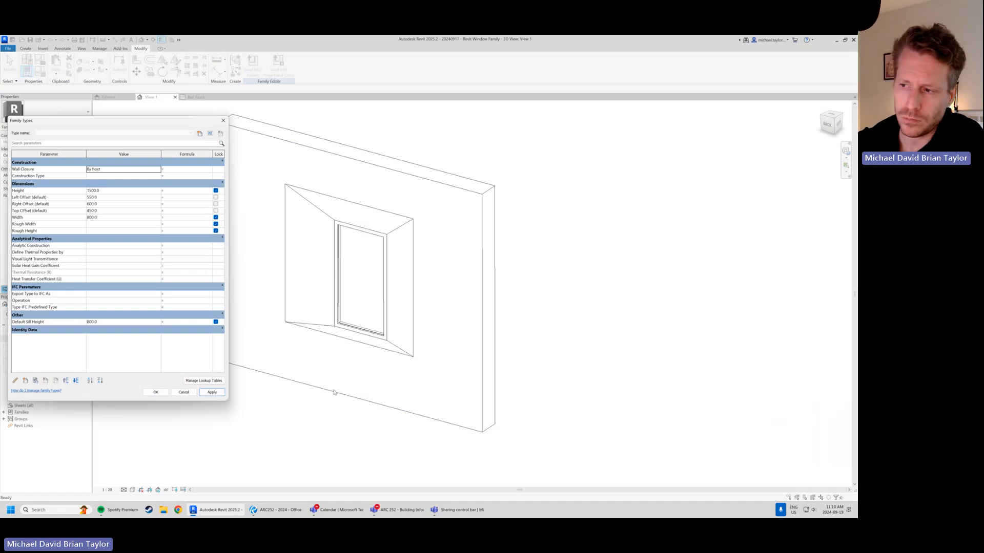
click(154, 393)
Inspect the resized window from both sides of the wall in 3D, checking that frame, glass and splay follow the opening
shift+middle_drag(411, 345, 195, 312)
scroll(342, 227, up, 3)
scroll(428, 234, down, 1)
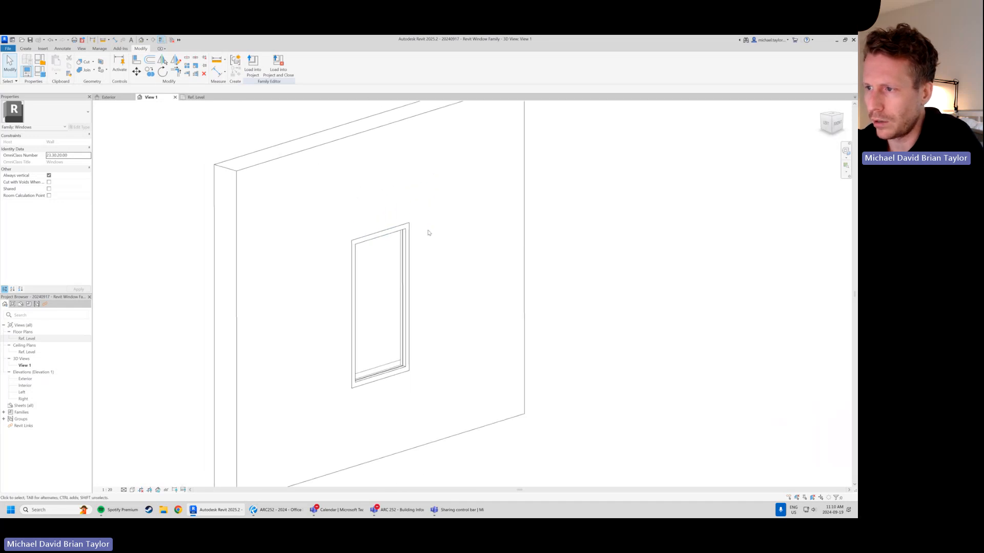
scroll(429, 233, down, 2)
shift+middle_drag(303, 272, 531, 285)
shift+middle_drag(334, 287, 565, 321)
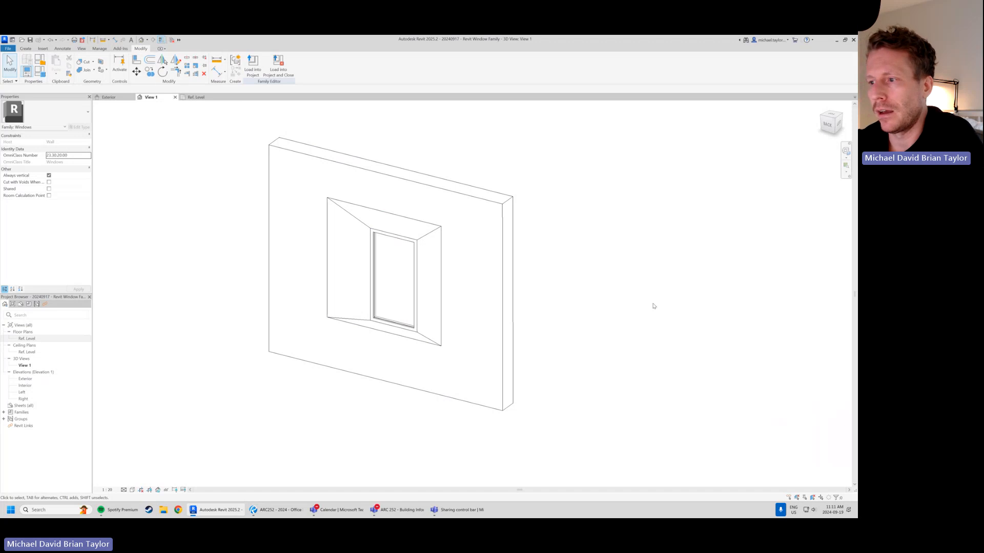
scroll(204, 360, down, 2)
scroll(306, 282, up, 1)
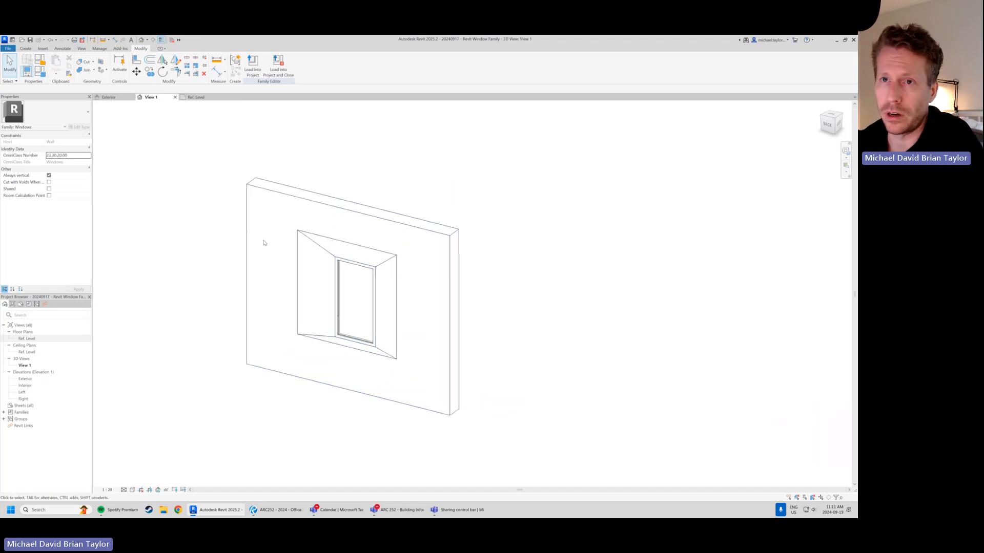
Create a new project from the Architectural Template
click(9, 48)
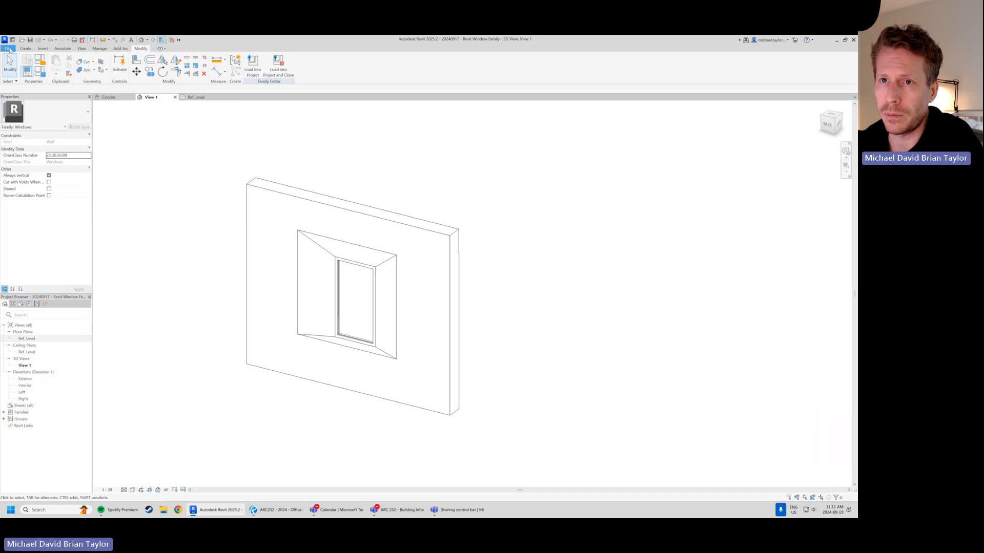
mouse_move(26, 75)
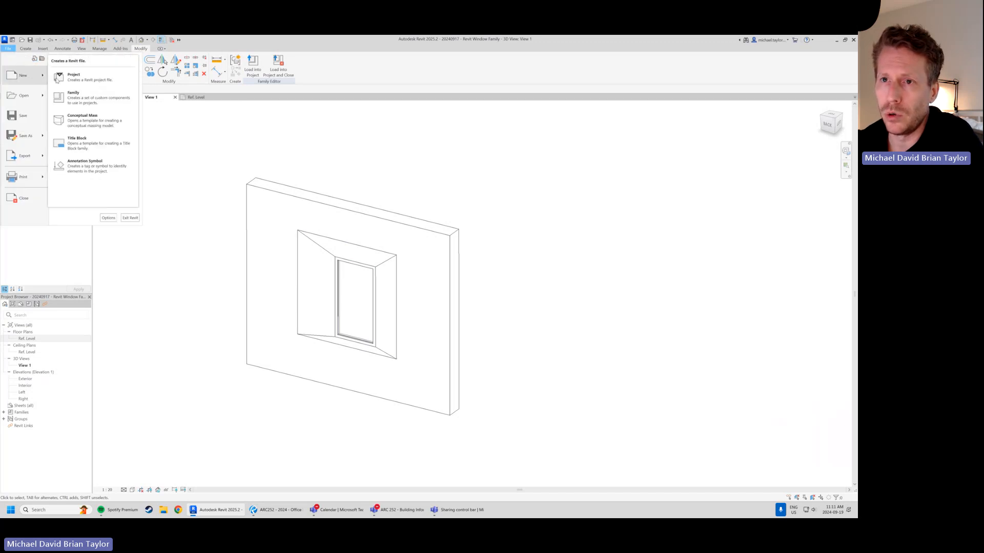
click(85, 79)
click(435, 257)
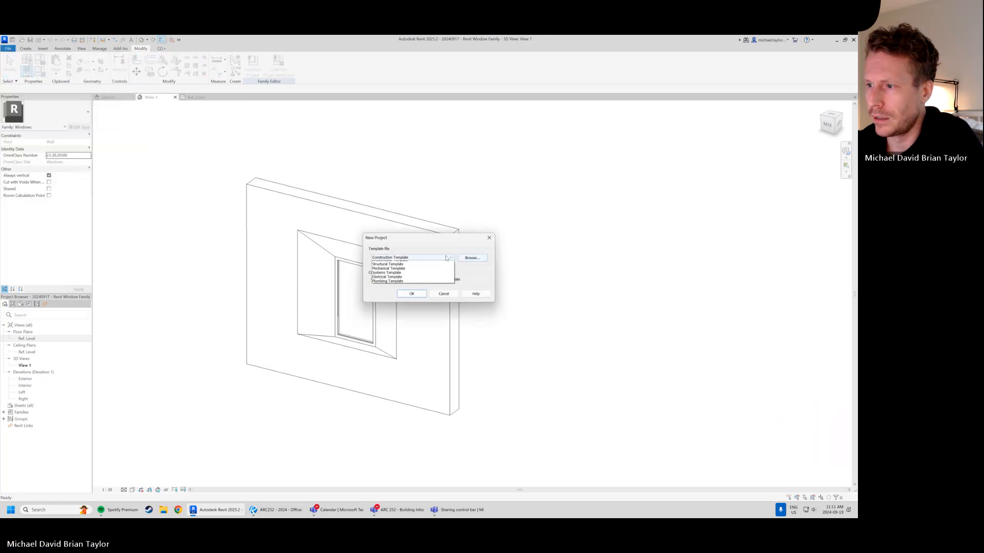
click(399, 271)
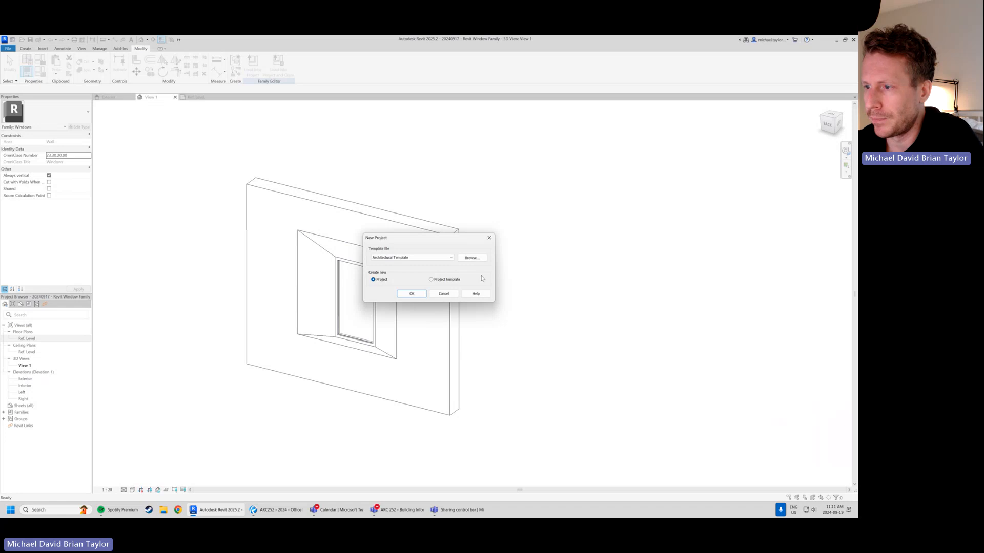
click(411, 294)
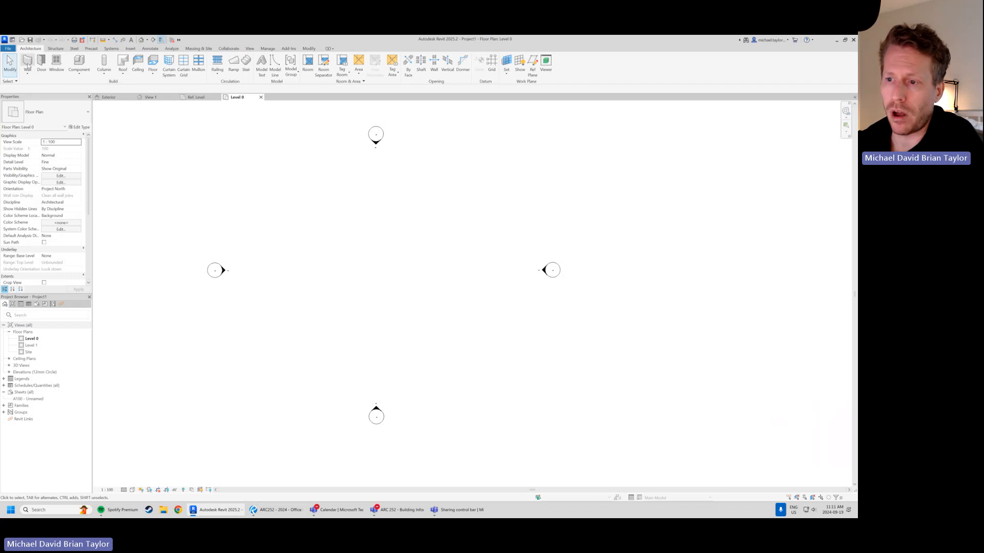
Draw a straight horizontal wall about 21.5 m long on Level 0, between the left and right elevation markers
key(w)
key(a)
click(247, 275)
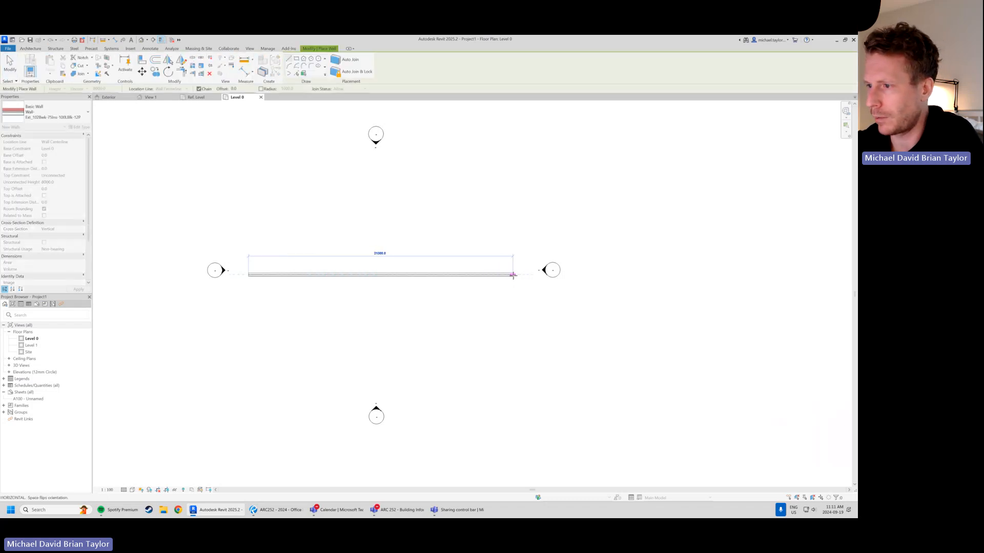
click(512, 274)
key(Escape)
key(Escape)
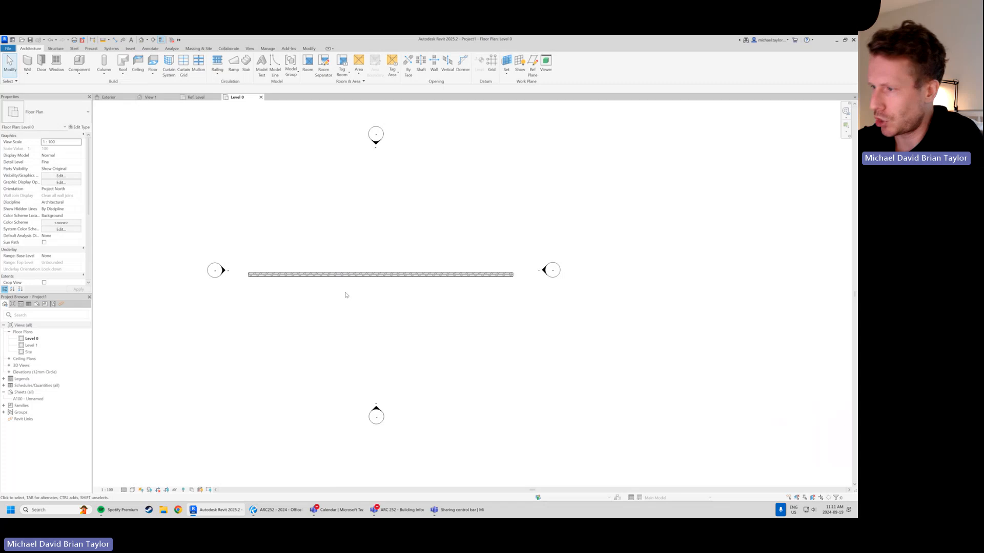
click(356, 275)
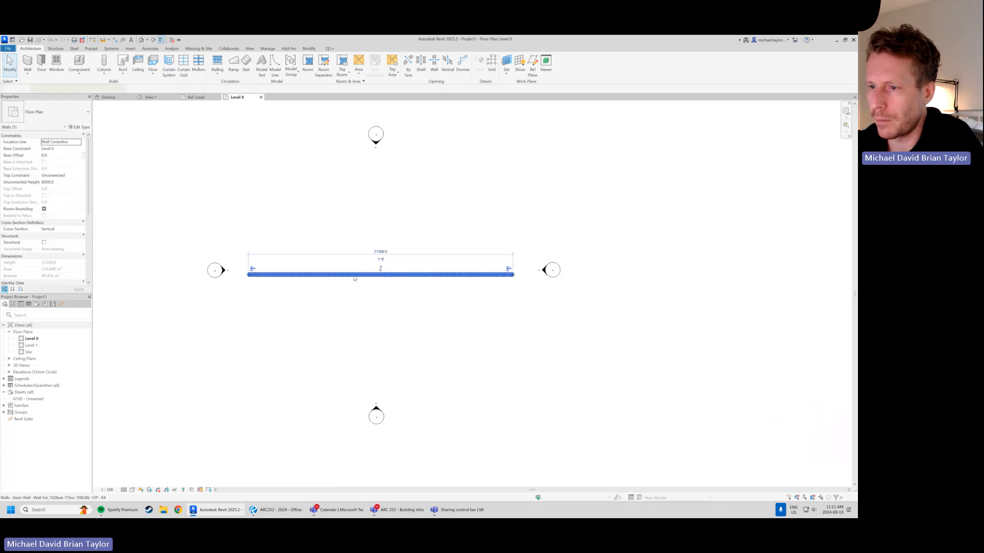
click(380, 320)
click(389, 275)
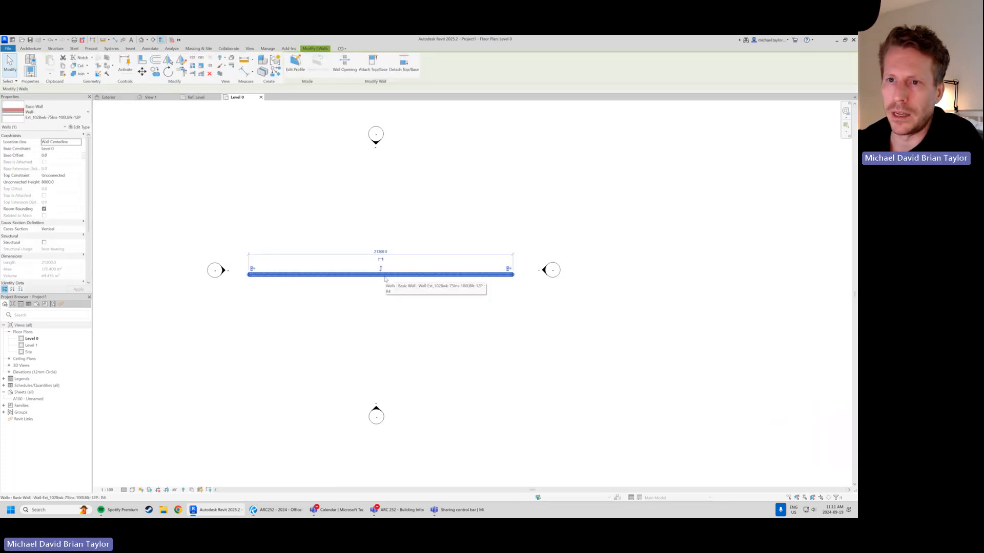
click(382, 309)
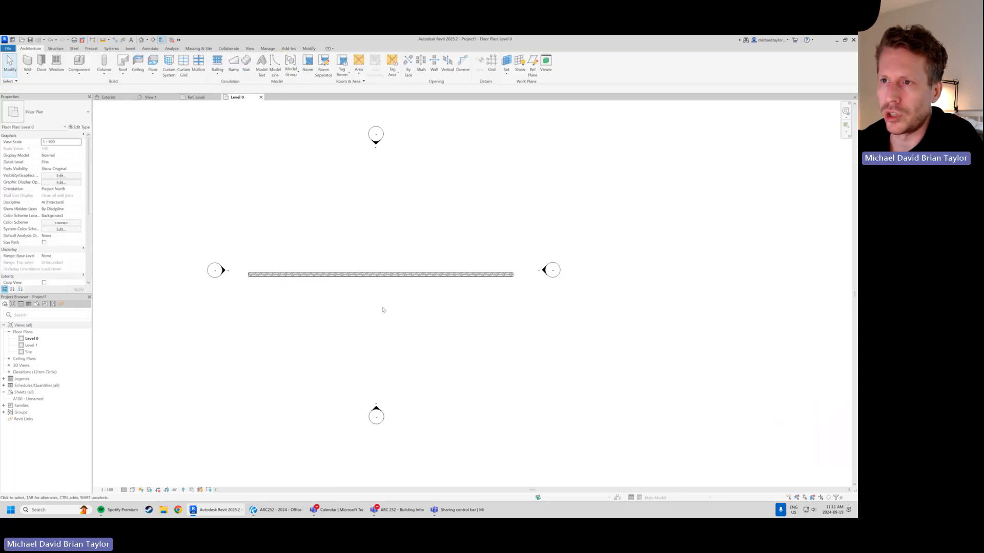
Load the splayed window family into the new project from its Ref. Level plan
click(204, 99)
scroll(404, 187, down, 2)
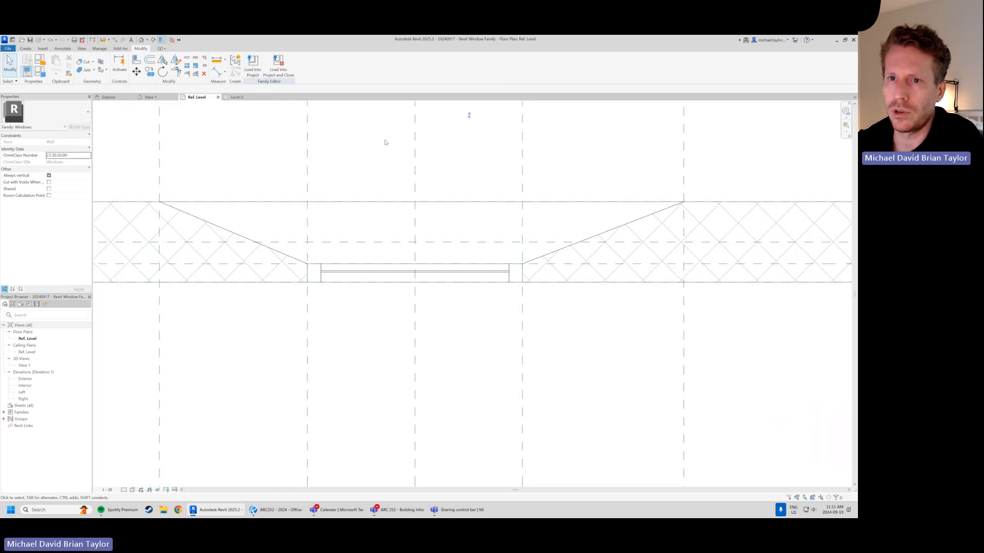
click(252, 69)
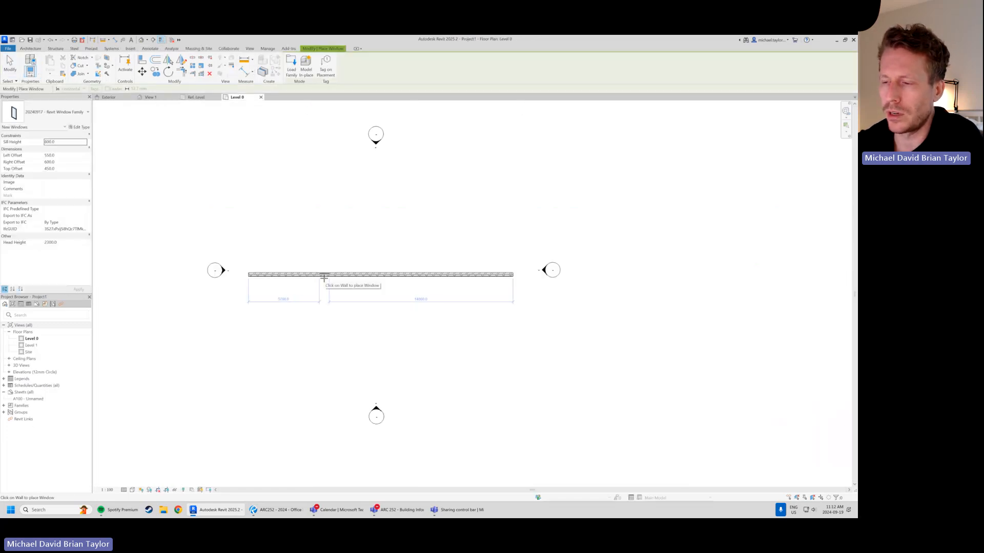
Place the splayed window in the wall about 2560 mm from its left end, with the splay widening towards the upper face
scroll(323, 278, up, 5)
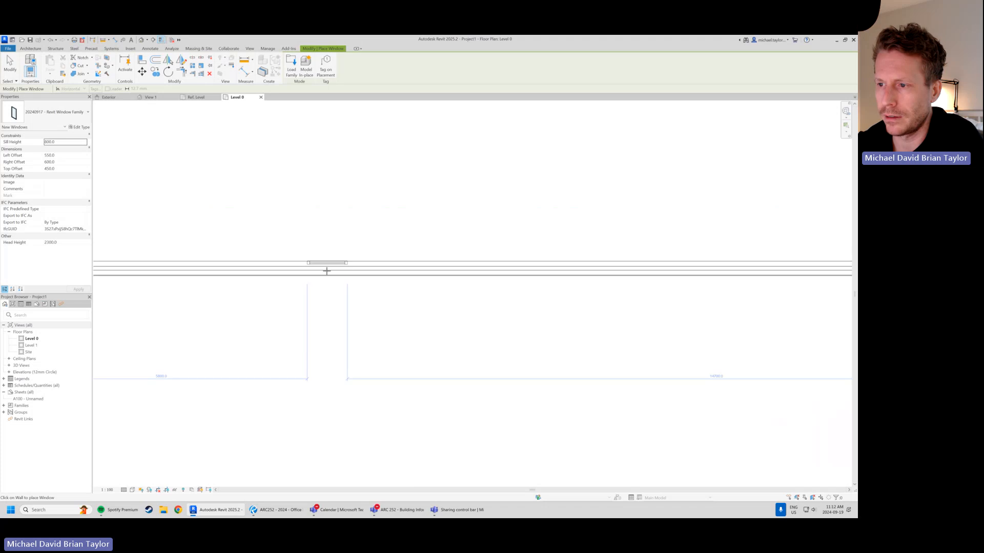
scroll(327, 271, up, 1)
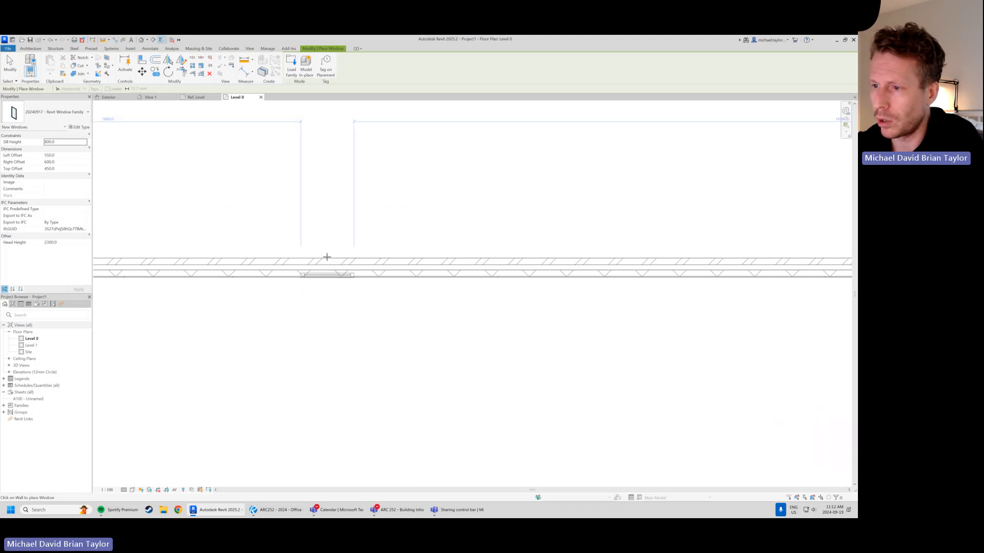
scroll(327, 273, down, 1)
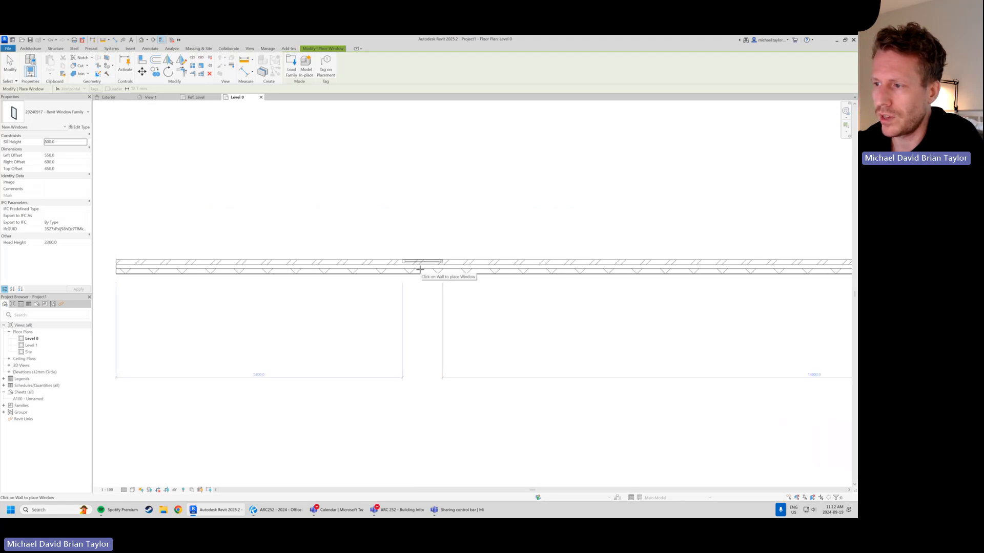
scroll(419, 269, down, 1)
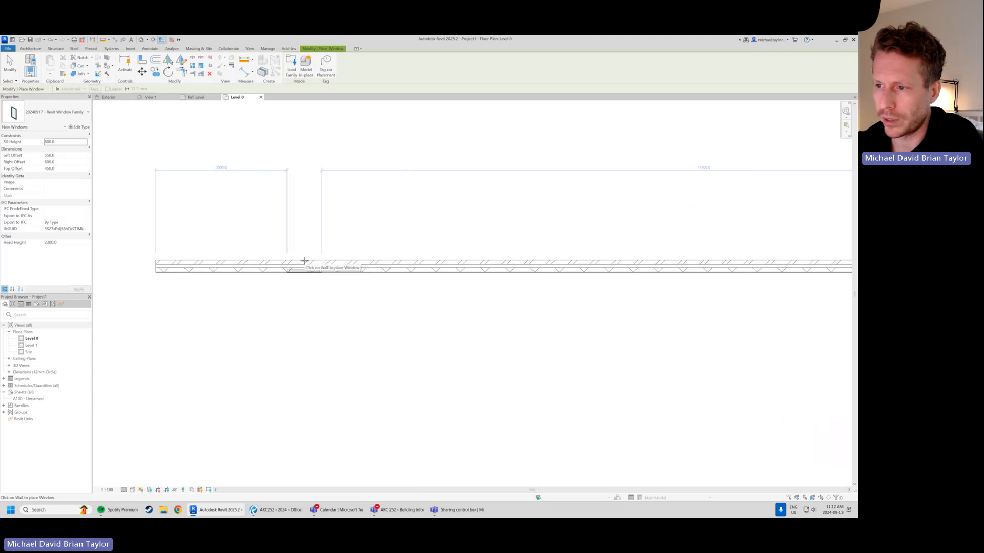
scroll(305, 261, up, 1)
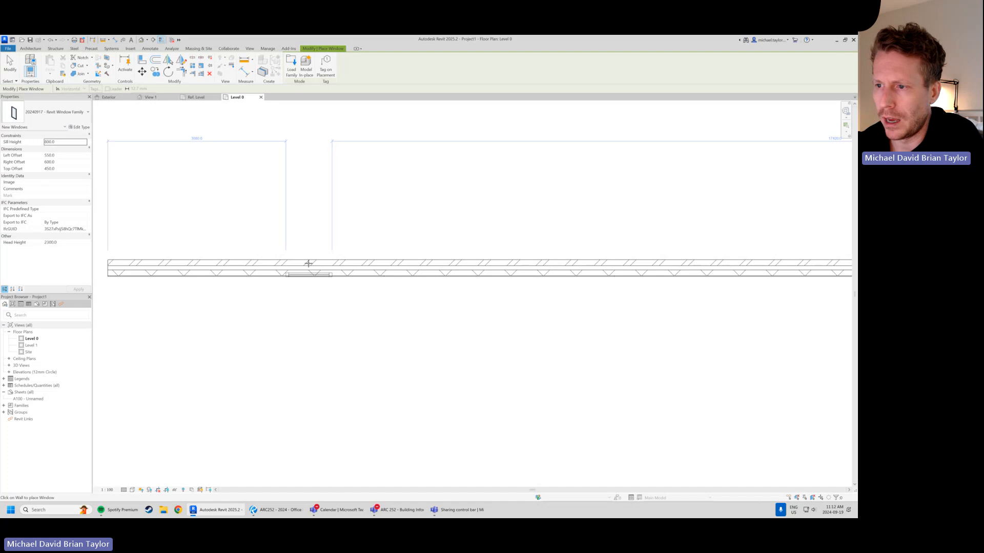
click(278, 264)
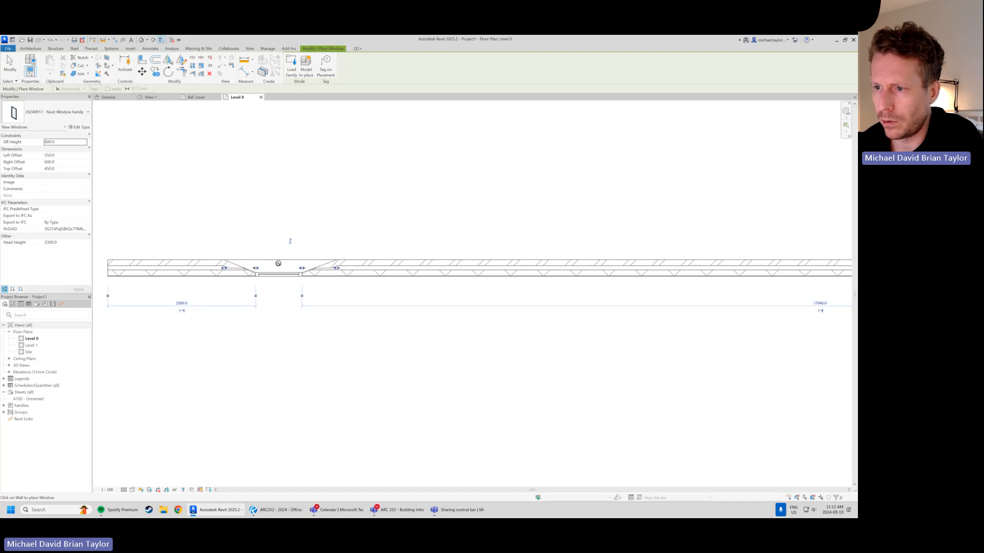
Place three more splayed windows along the wall after the first one, with gaps of about 2.6 m between them
click(480, 263)
scroll(474, 256, down, 1)
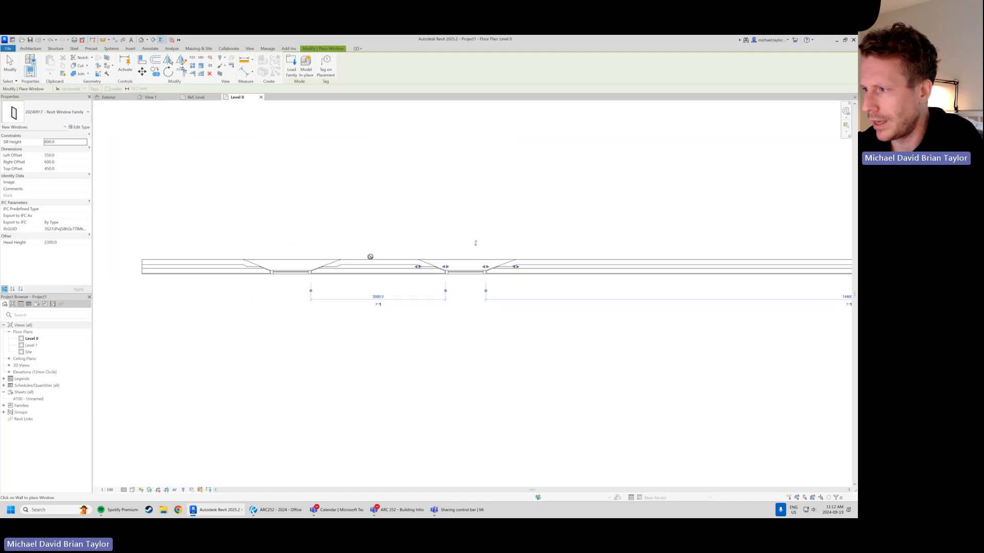
click(635, 261)
scroll(391, 245, down, 2)
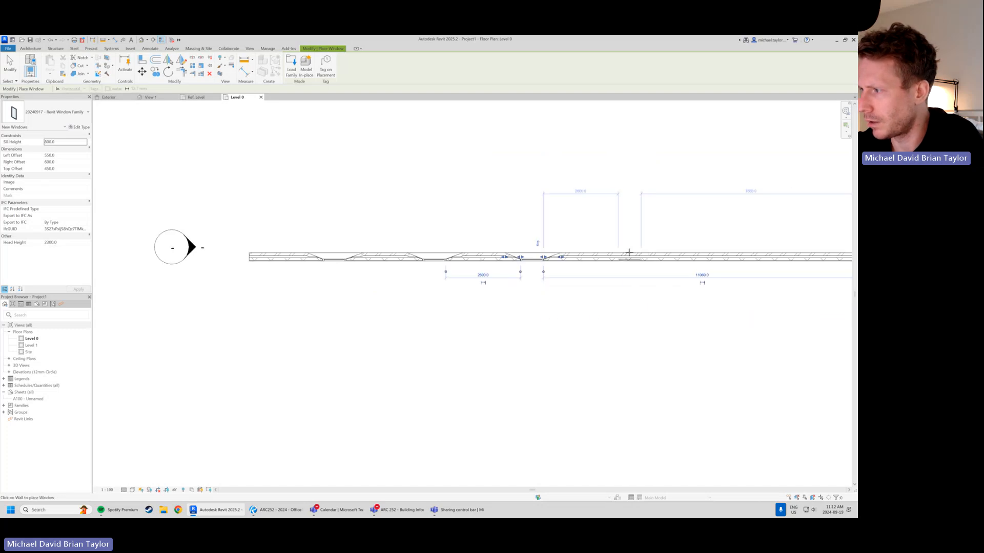
scroll(579, 254, up, 2)
key(Escape)
key(Escape)
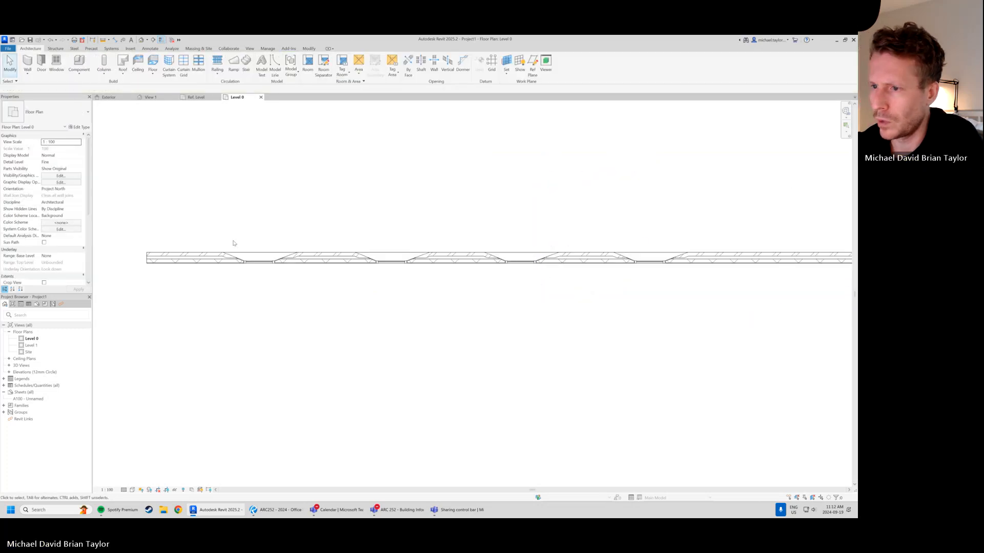
Examine in plan how the splayed openings cut the wall layers and how the frame and glass sit in them
scroll(252, 267, up, 3)
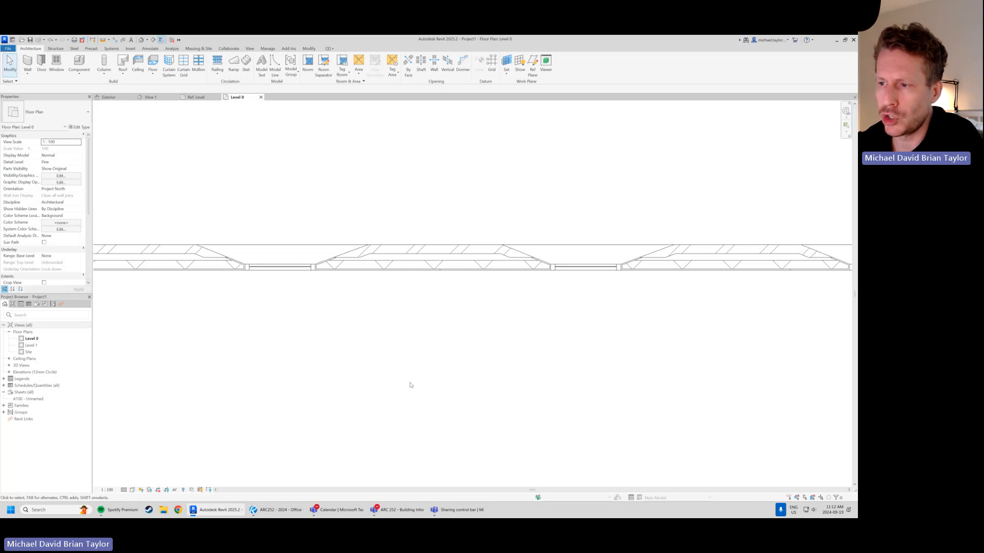
scroll(410, 385, down, 1)
scroll(259, 253, up, 3)
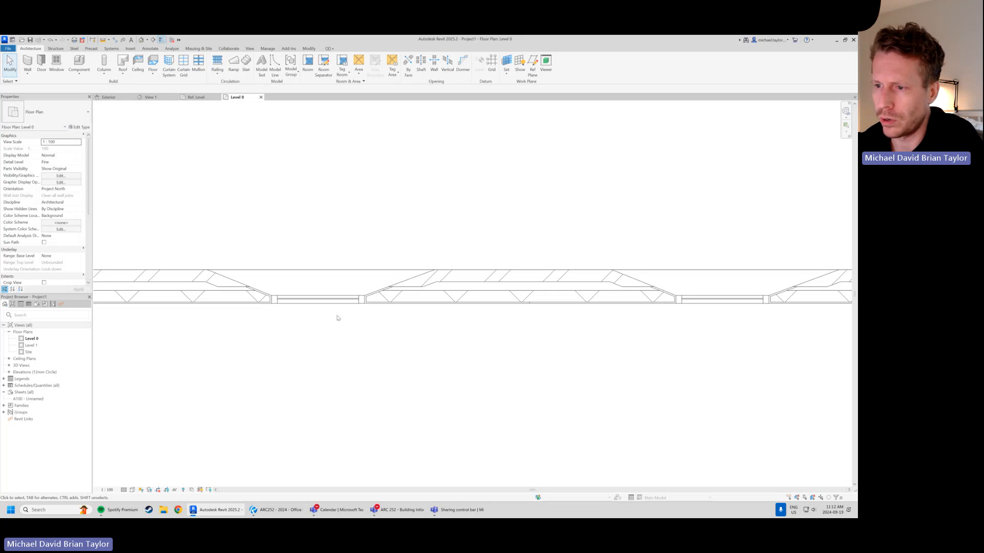
scroll(286, 310, up, 3)
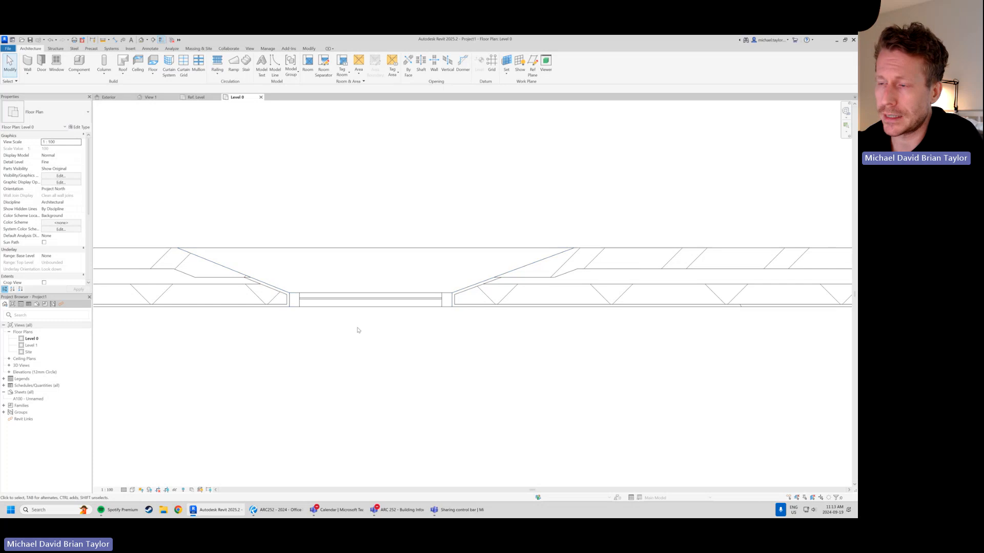
click(374, 298)
click(555, 211)
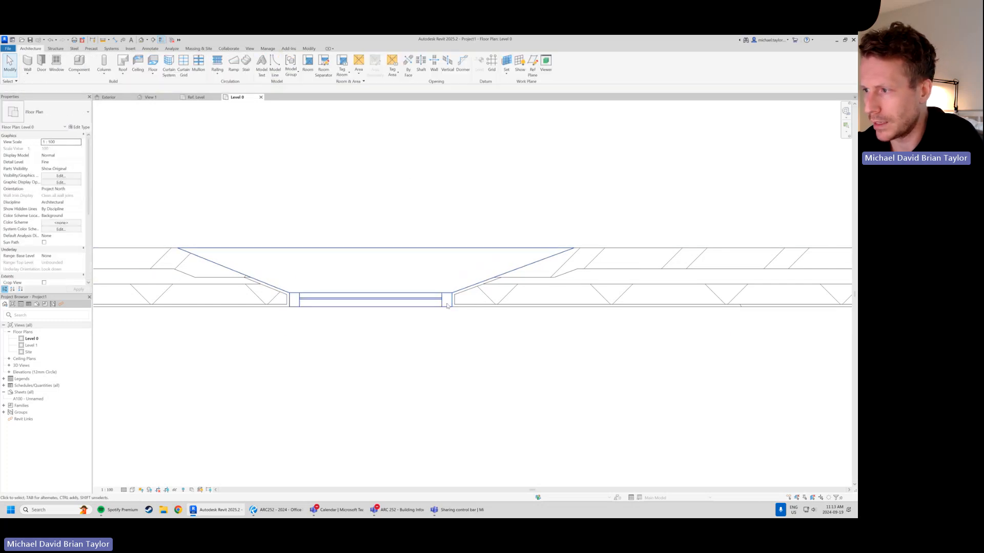
scroll(307, 237, down, 2)
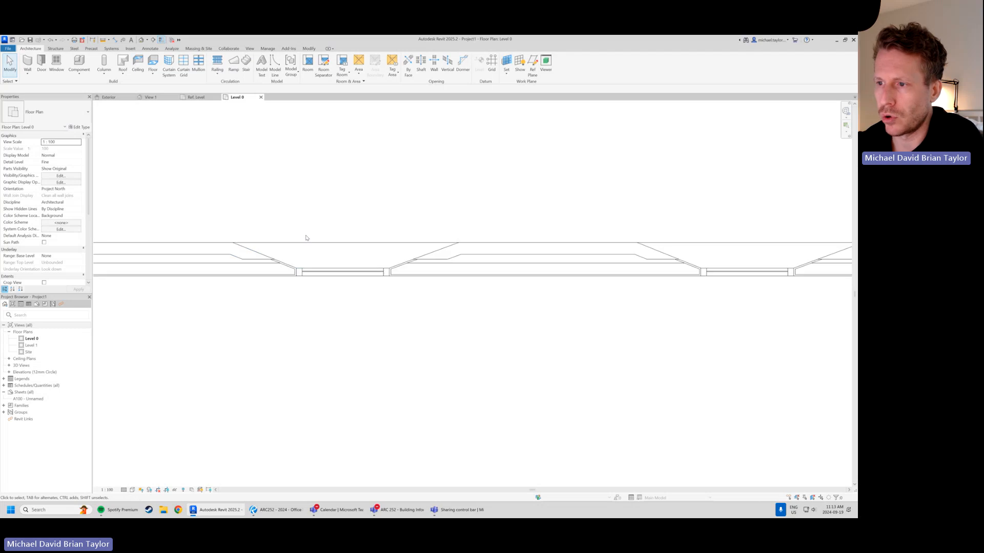
click(318, 242)
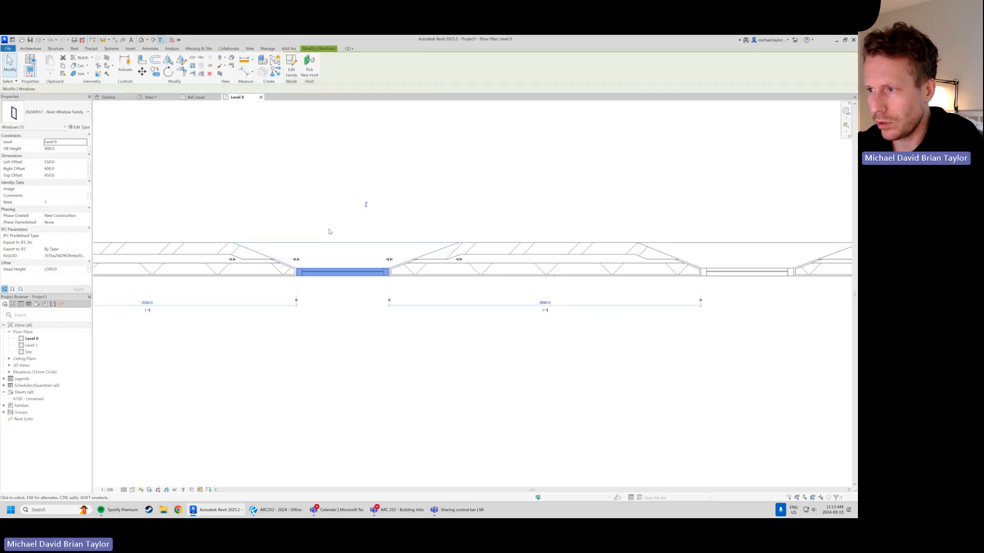
scroll(333, 220, down, 2)
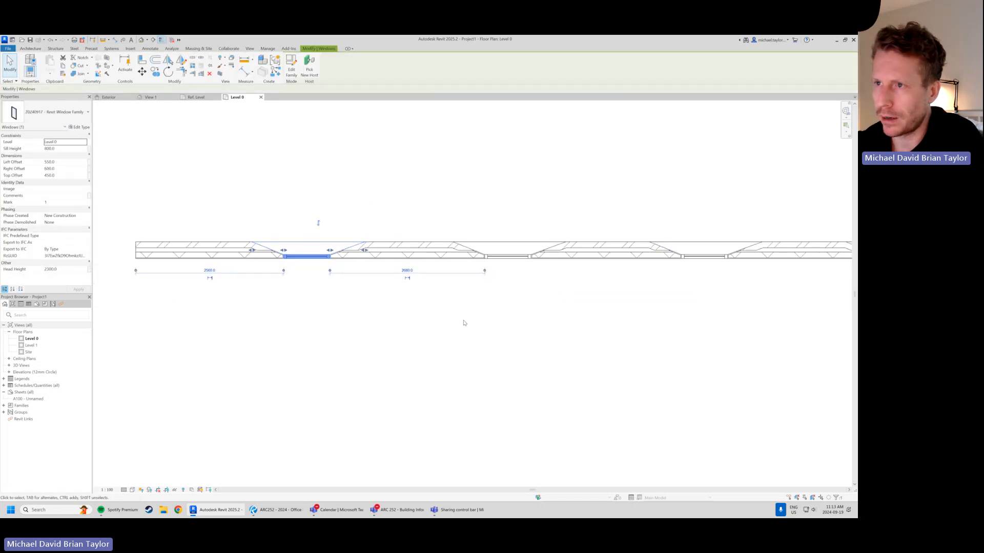
click(314, 229)
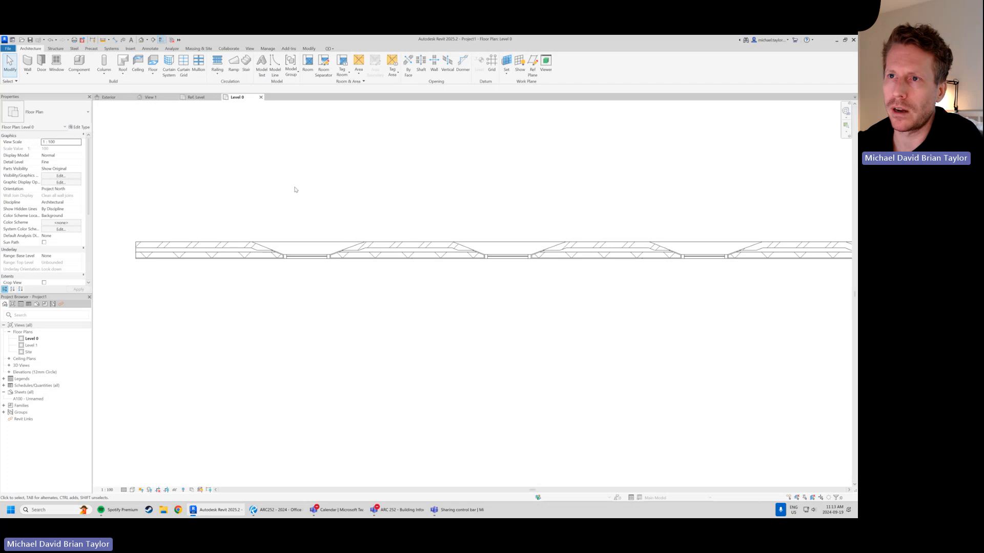
Open the default 3D view and inspect the row of windows from the splayed brick side of the wall
click(142, 40)
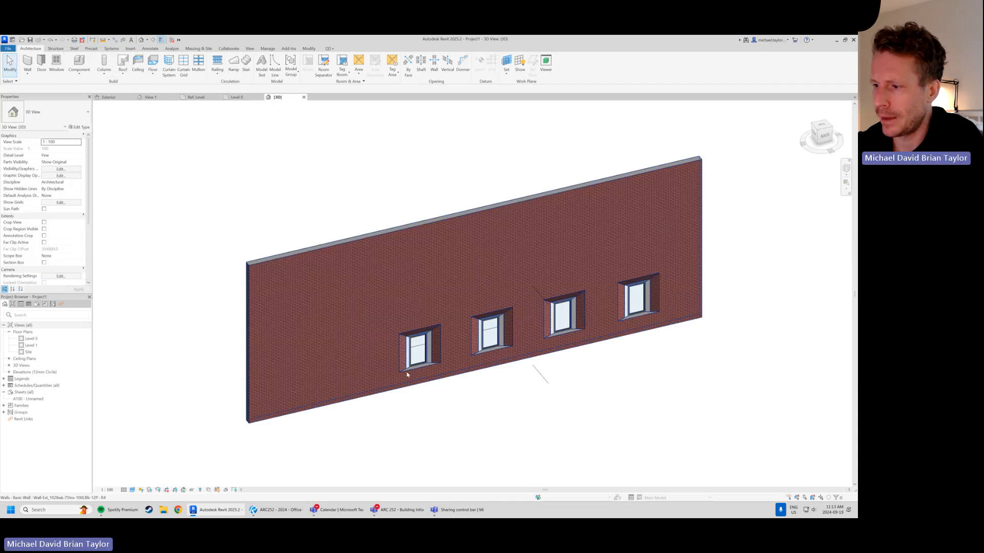
scroll(409, 375, up, 3)
shift+middle_drag(461, 383, 367, 345)
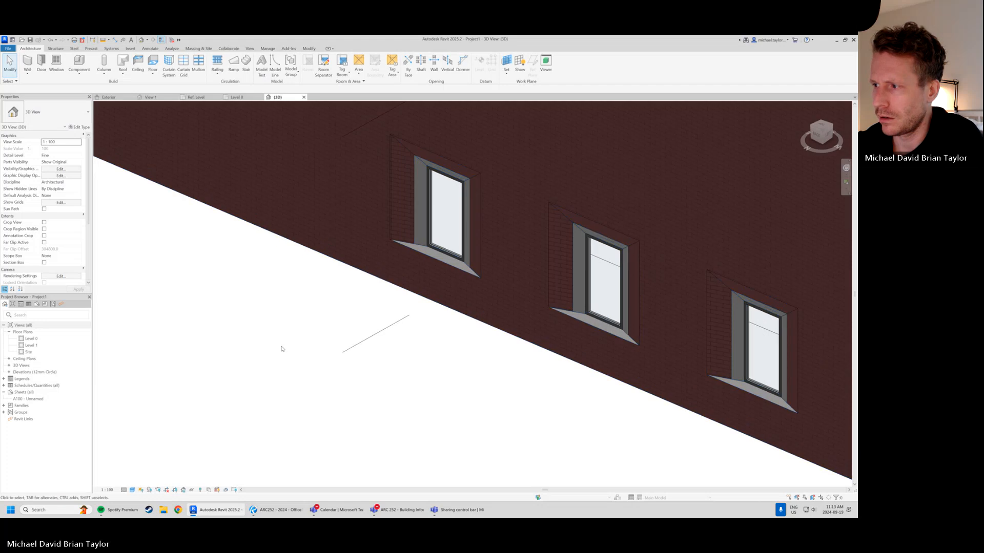
scroll(281, 349, down, 4)
shift+middle_drag(281, 345, 437, 355)
scroll(570, 394, up, 3)
Constrain the top of the brick wall up to Level 1
click(593, 286)
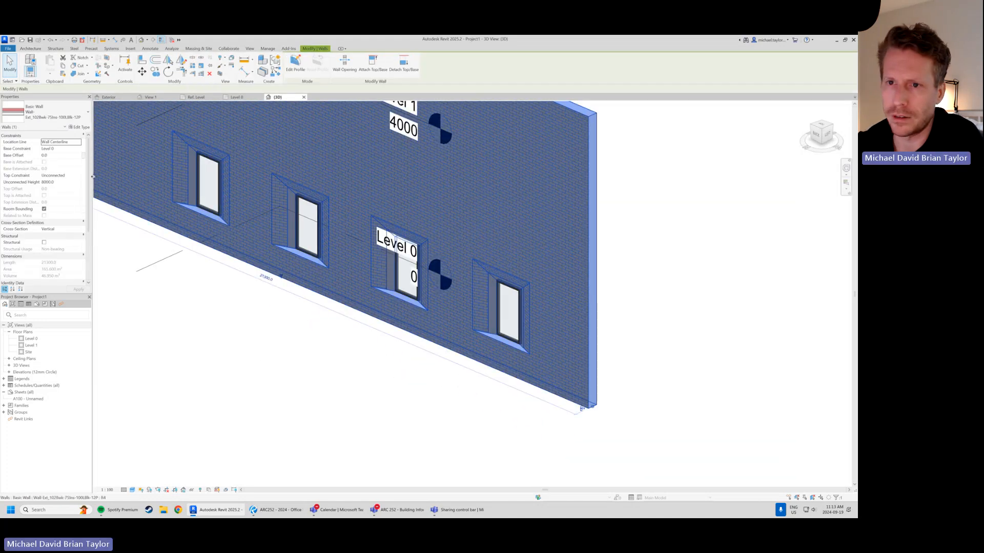
click(80, 176)
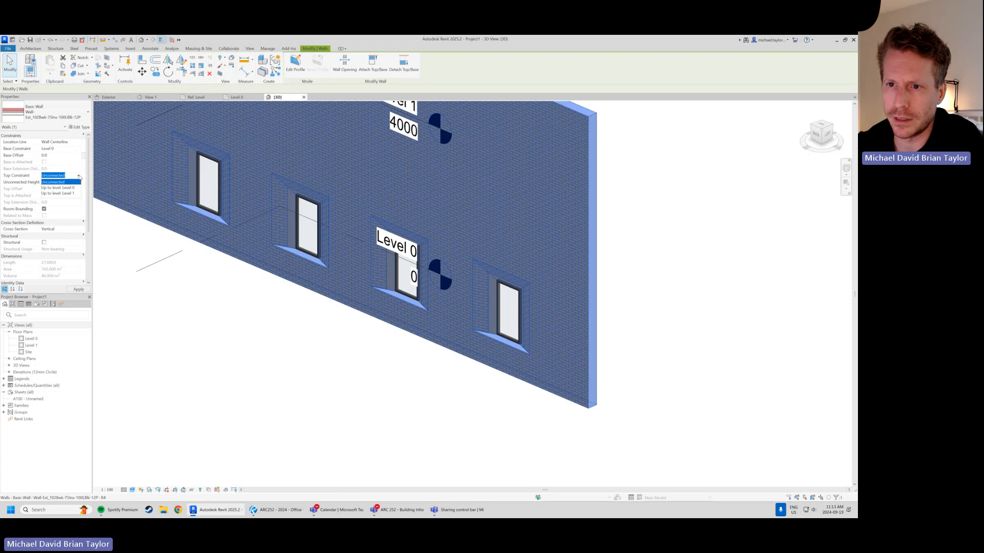
click(70, 194)
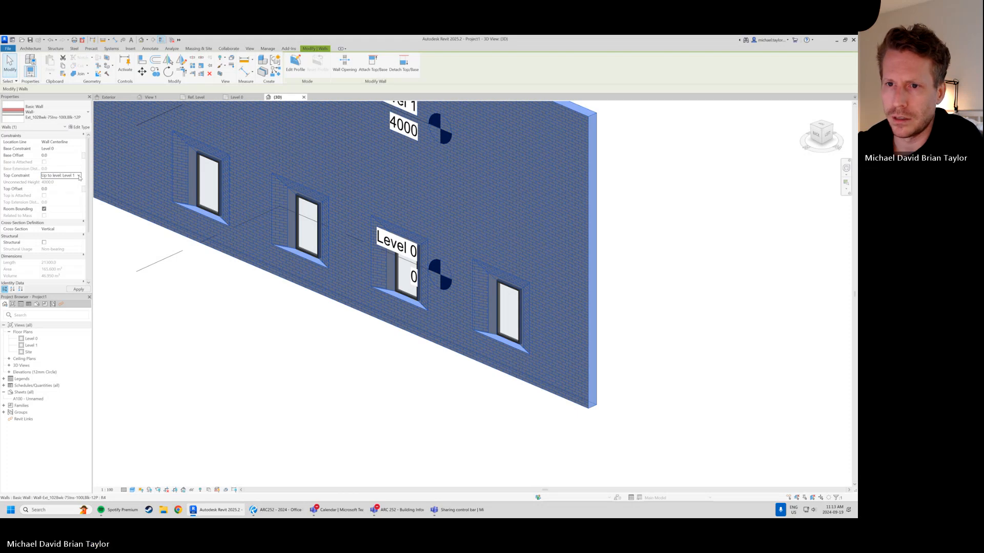
click(165, 305)
Hide the Levels annotation category in the 3D view through its visibility/graphics overrides
scroll(267, 261, down, 1)
shift+middle_drag(495, 306, 496, 303)
scroll(496, 303, up, 2)
key(v)
key(g)
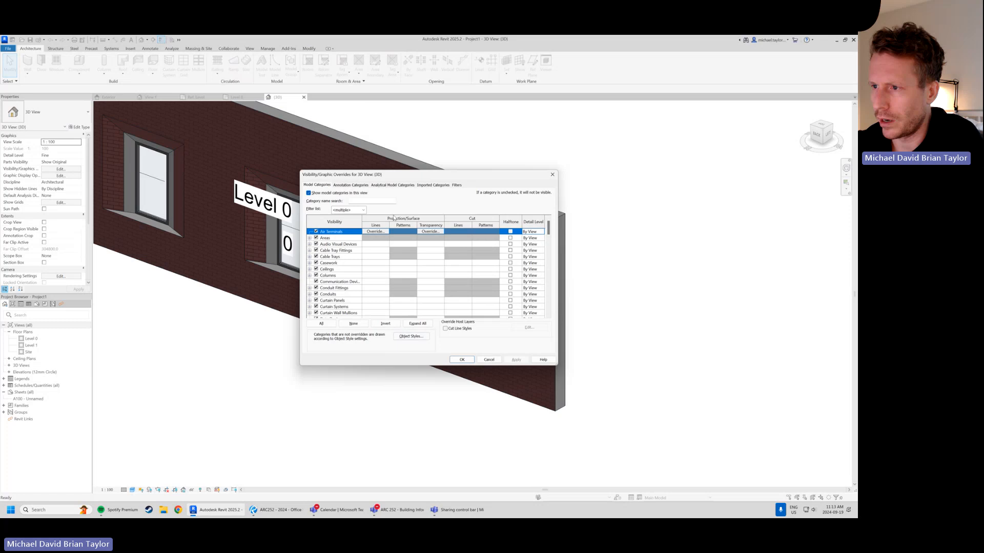
click(342, 186)
click(338, 289)
key(l)
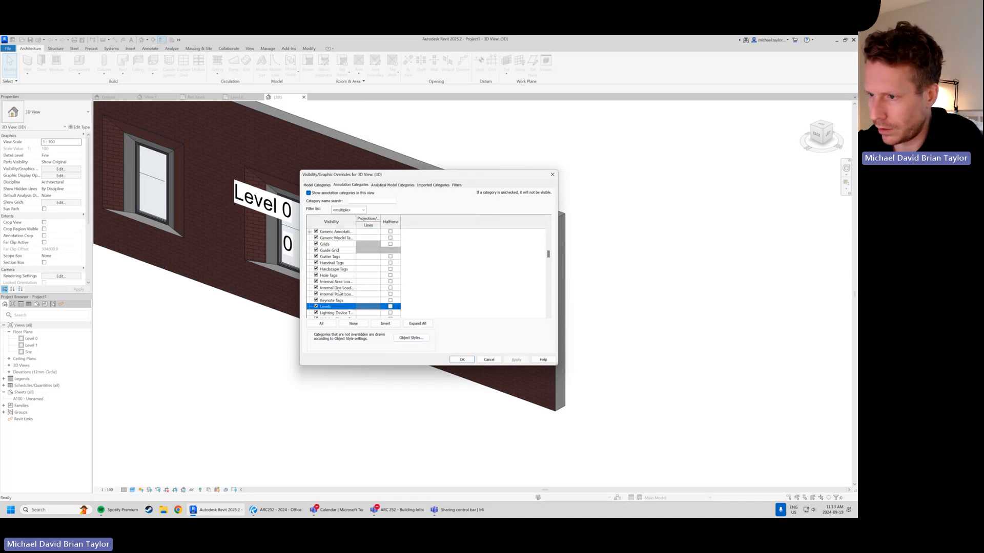
click(315, 306)
key(Return)
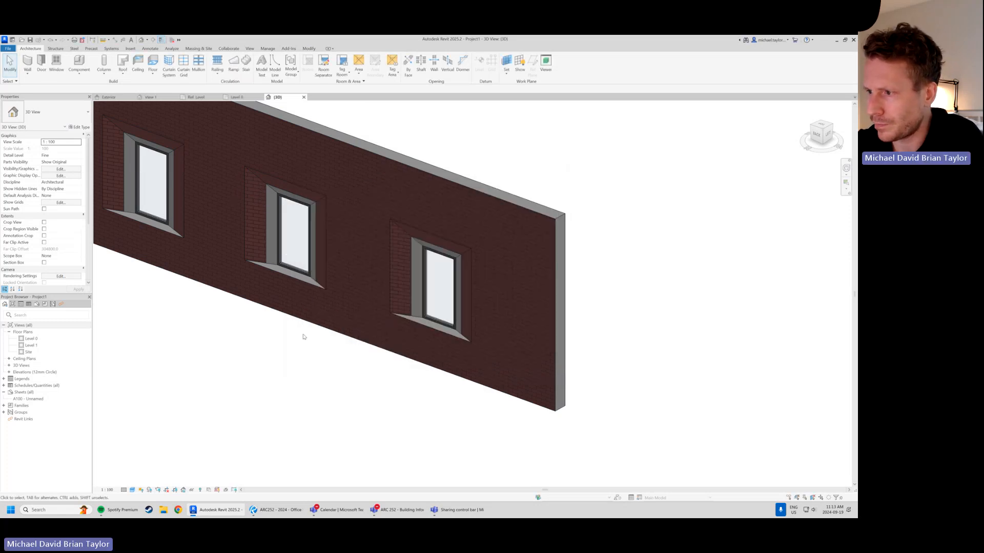
Inspect the splayed reveals, frame and glass of the window nearest the wall's end, along with its instance properties
scroll(515, 270, up, 3)
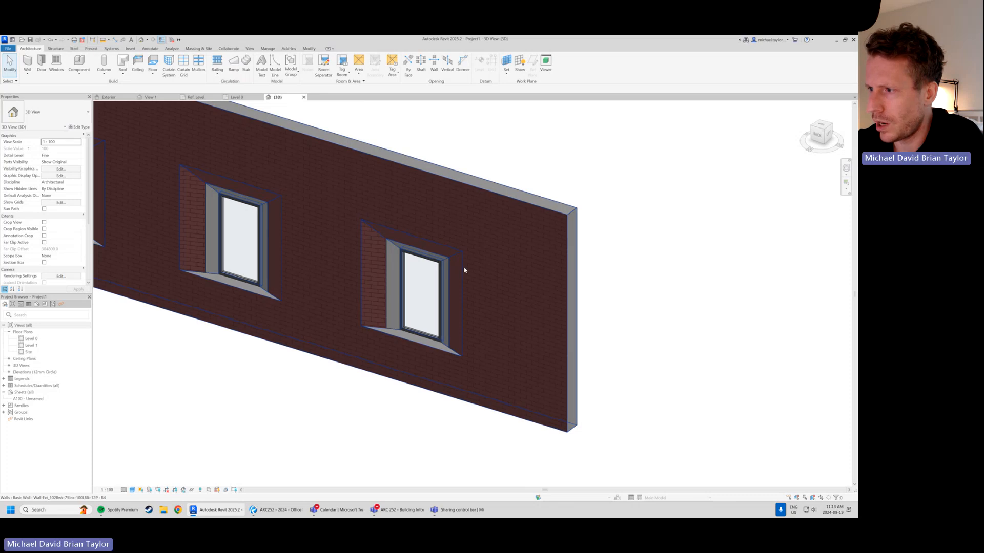
scroll(461, 268, down, 2)
scroll(399, 297, up, 3)
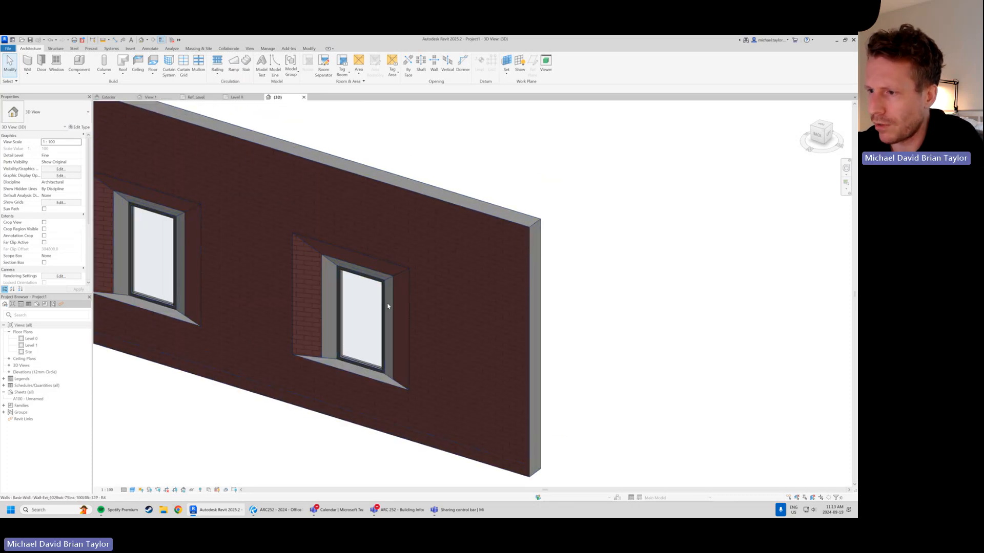
shift+middle_drag(378, 279, 440, 233)
scroll(379, 260, up, 2)
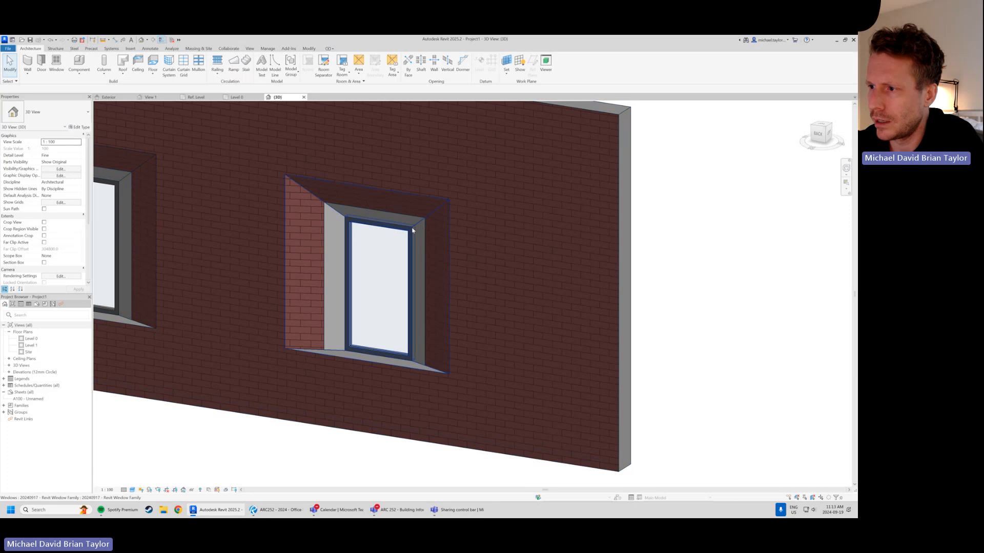
click(423, 233)
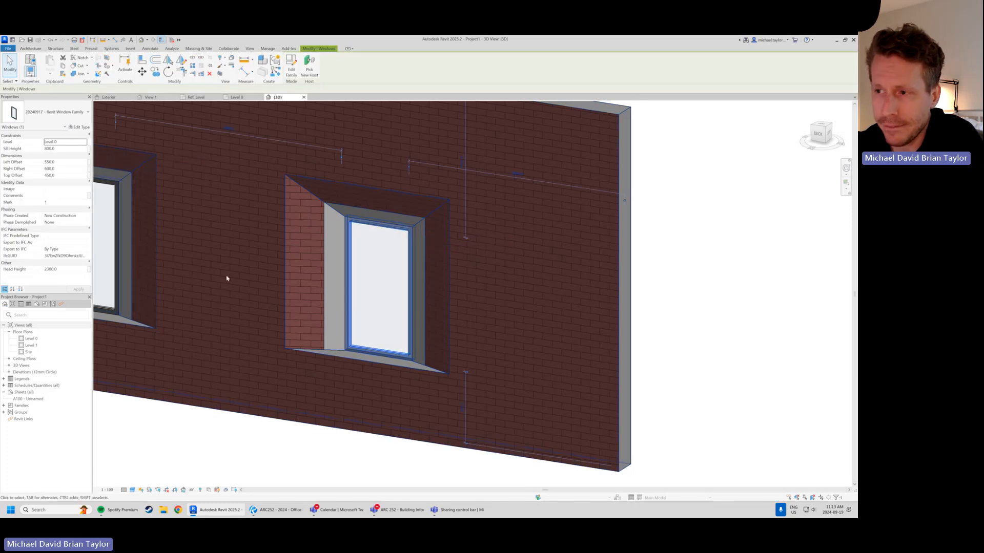
shift+middle_drag(314, 314, 358, 276)
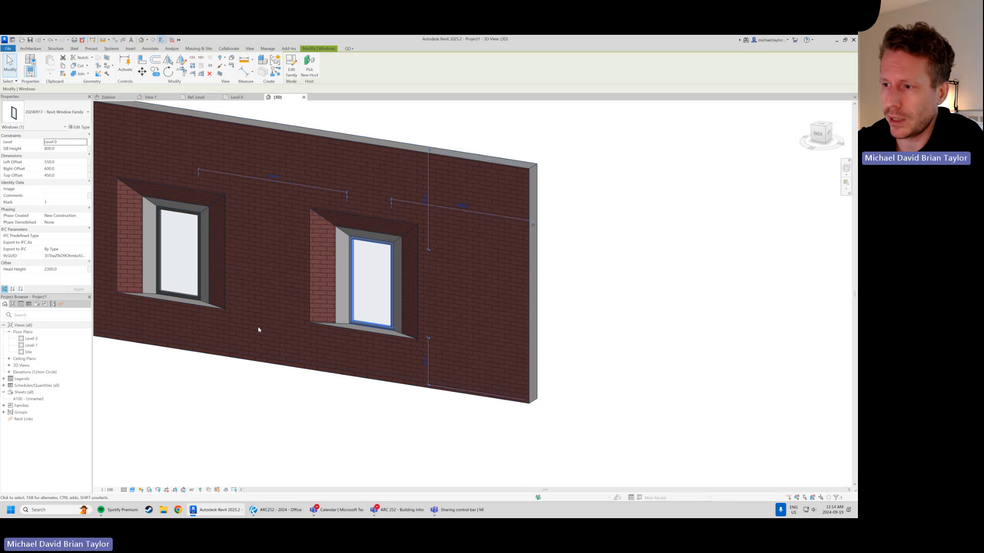
click(276, 393)
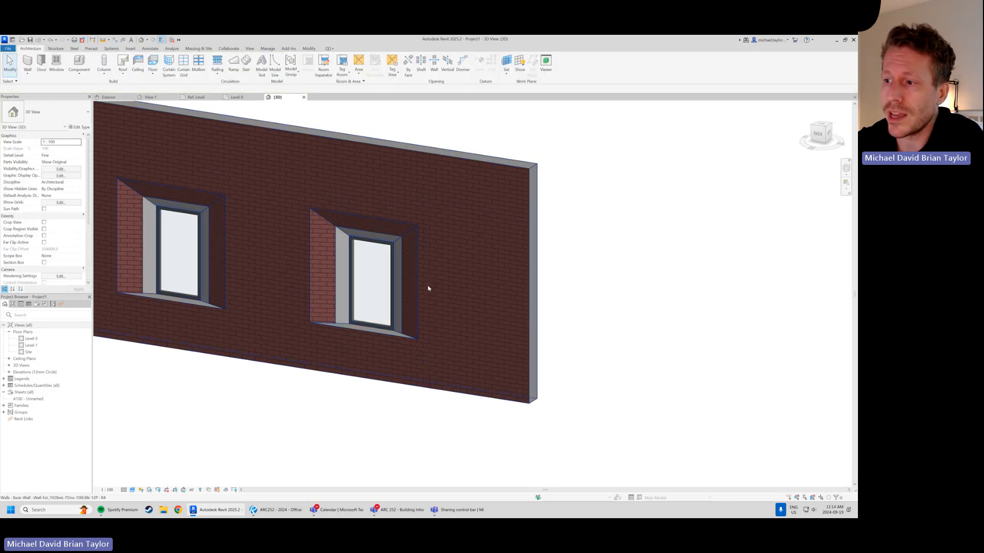
Open the Left Offset value of the window nearest the wall's end for editing
click(393, 275)
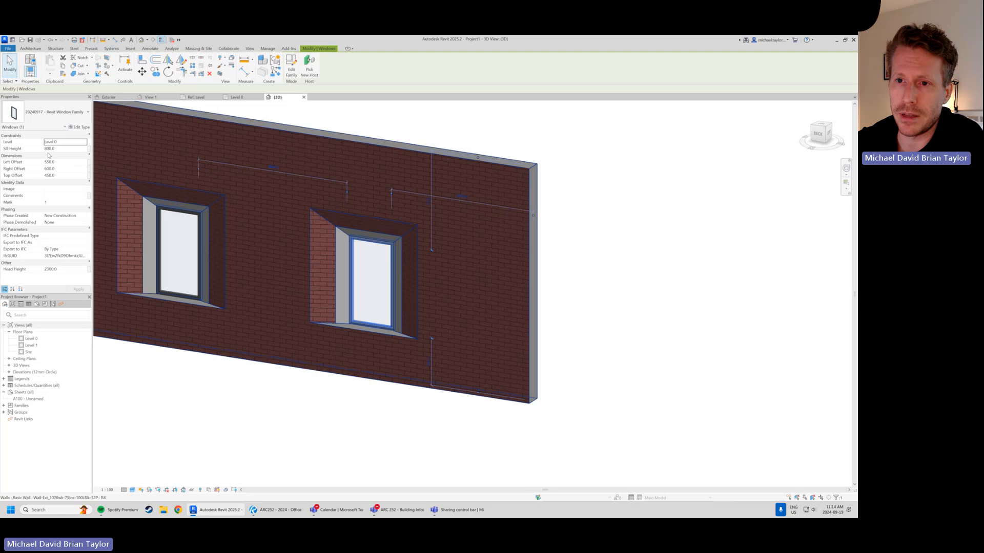
click(33, 162)
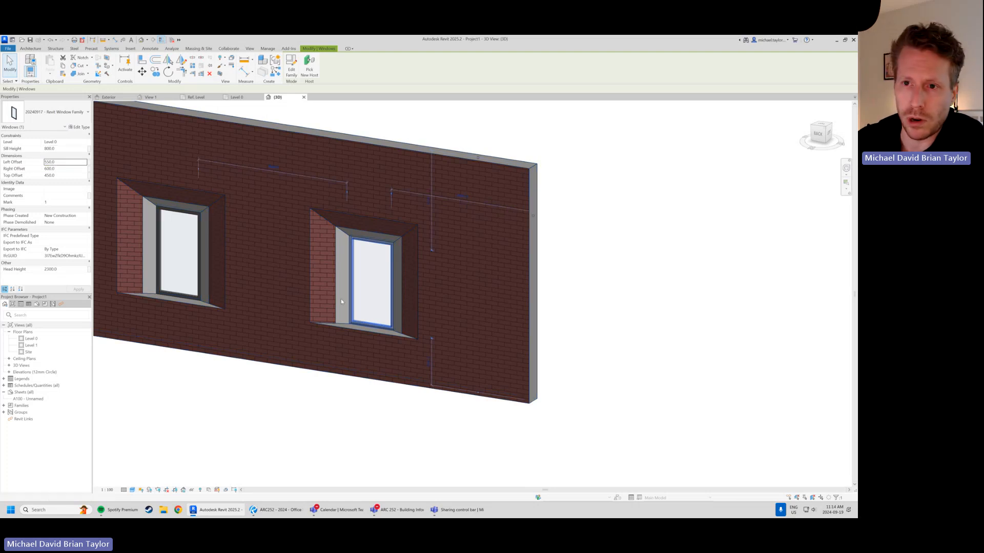
click(64, 162)
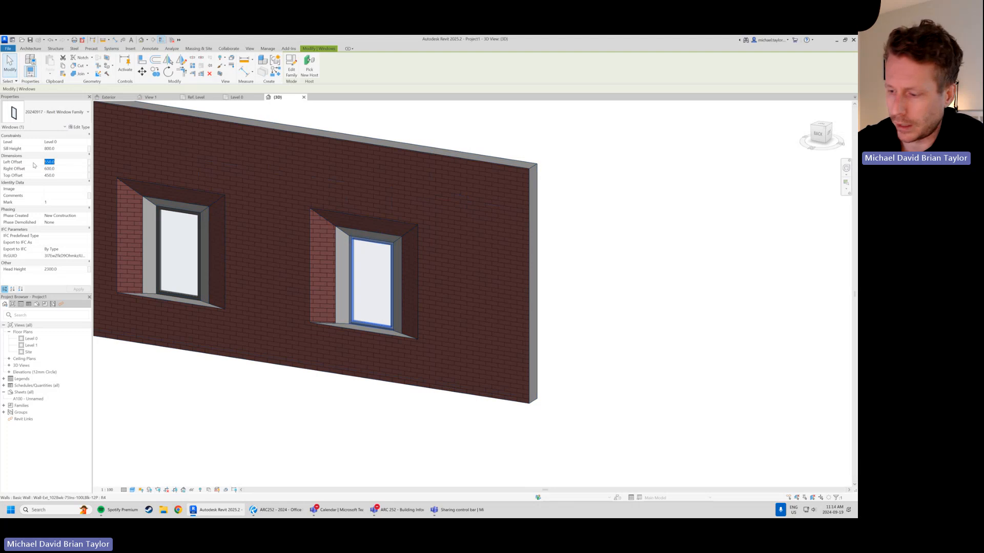
Set the Left Offset to 800 and the Right Offset to 200 for the window nearest the wall's end
text(800)
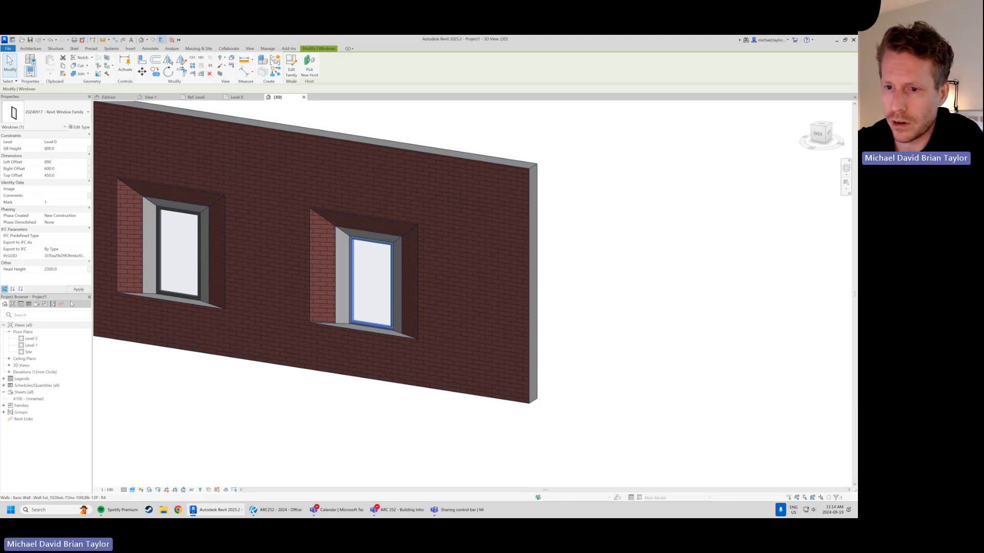
key(Return)
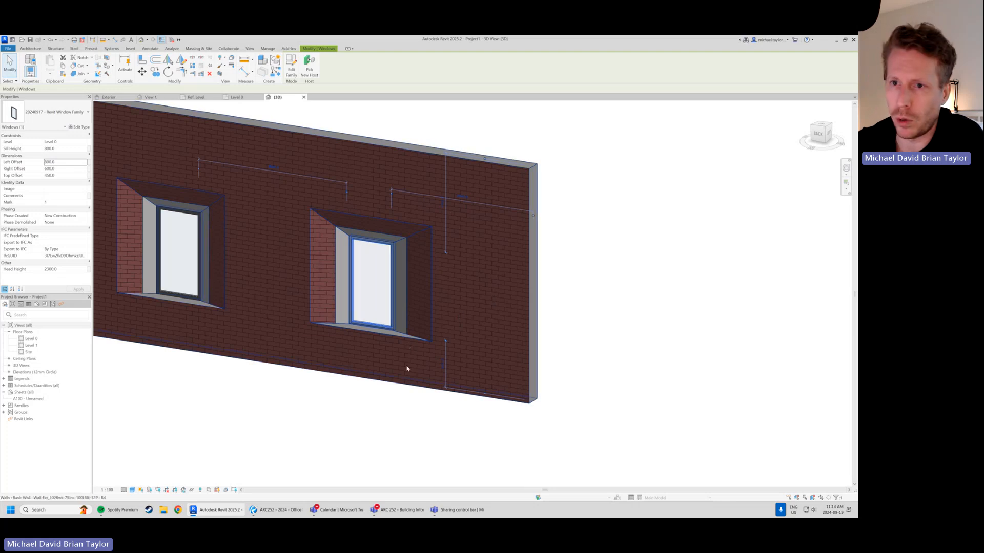
key(Tab)
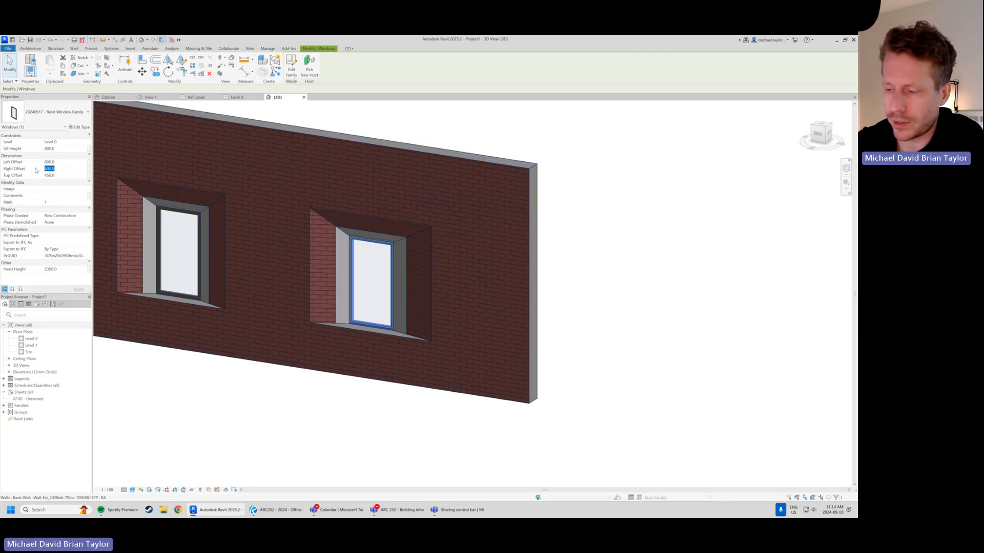
text(200)
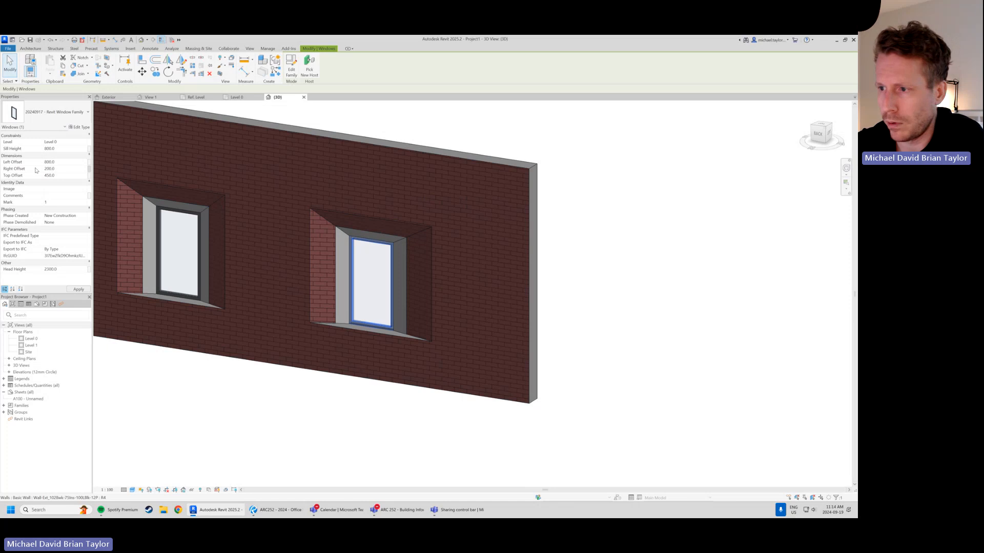
click(351, 417)
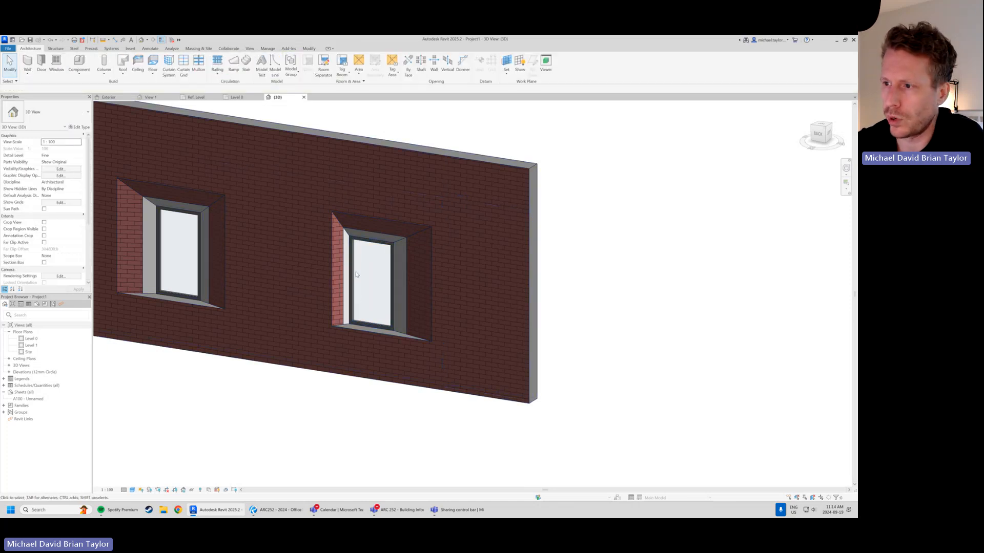
Set the Top Offset of the window nearest the wall's end to 800 and apply it
click(354, 248)
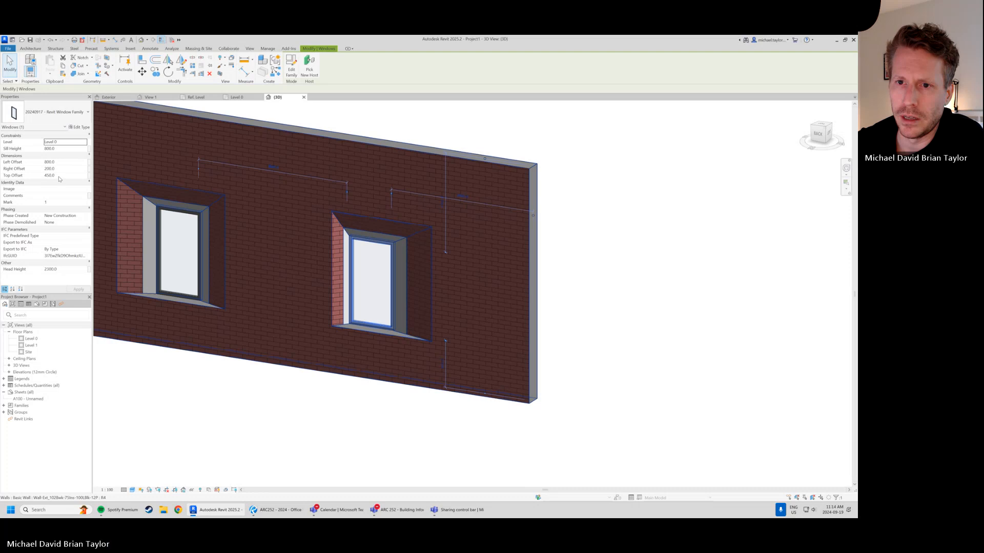
click(65, 176)
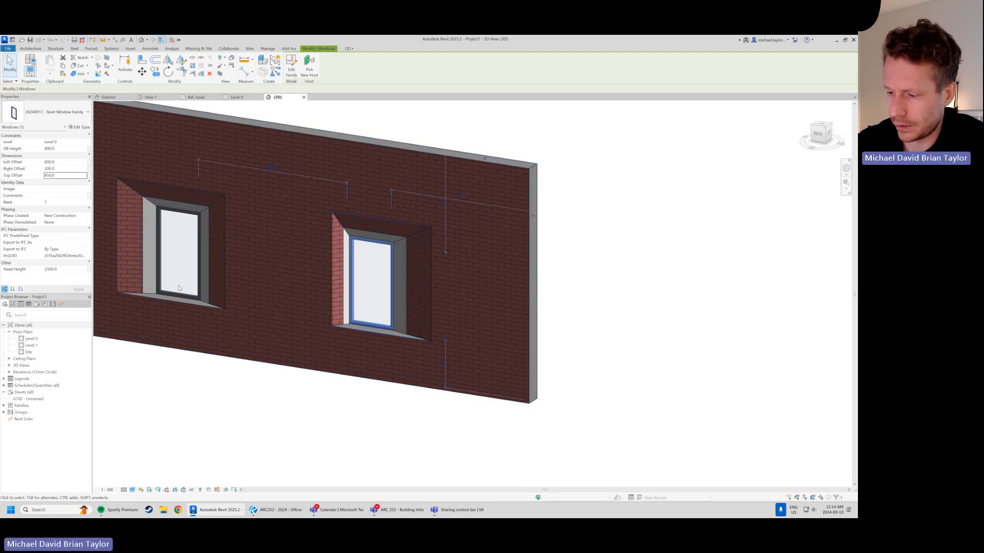
click(56, 176)
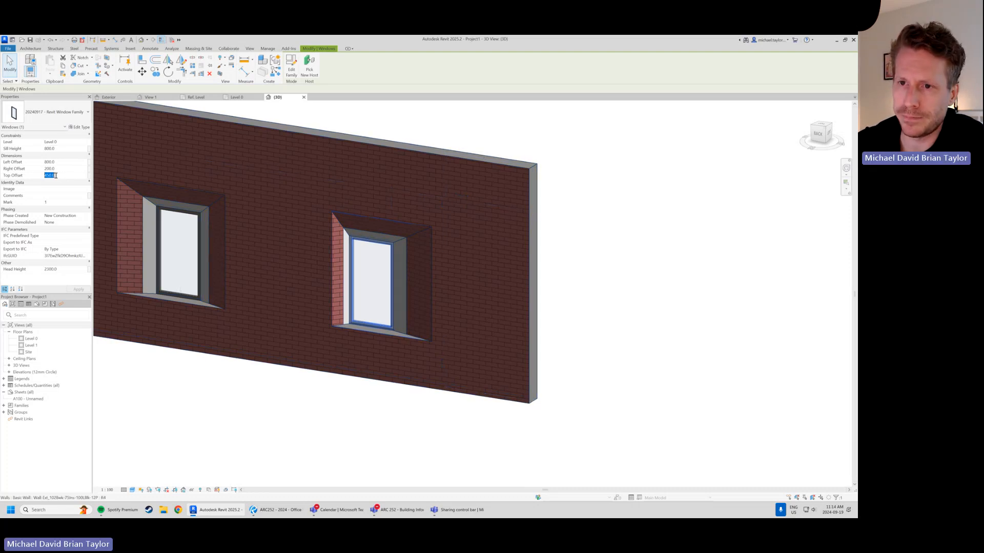
text(800)
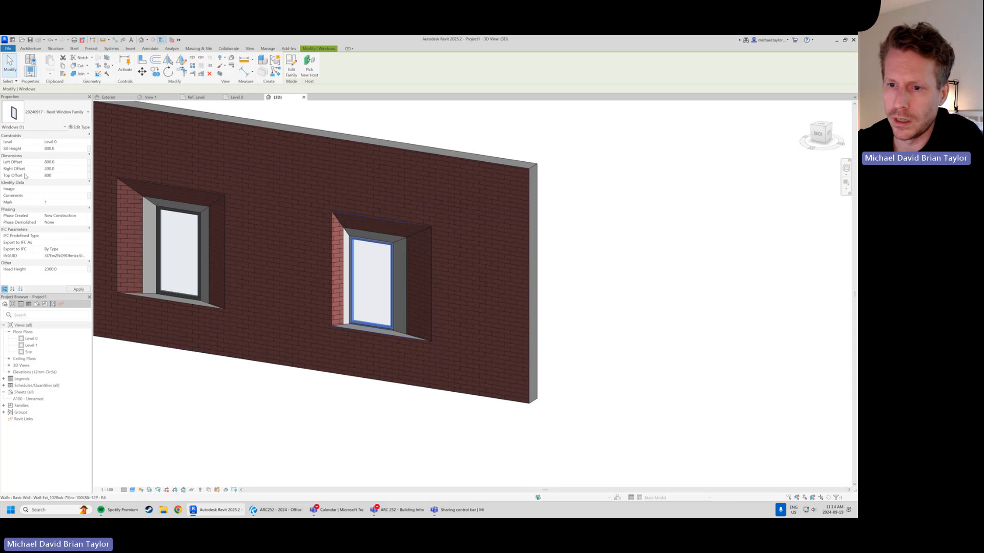
click(79, 290)
click(306, 428)
Set the Left Offset of the second window from the wall's end to 200
shift+middle_drag(356, 331, 473, 210)
scroll(473, 210, down, 3)
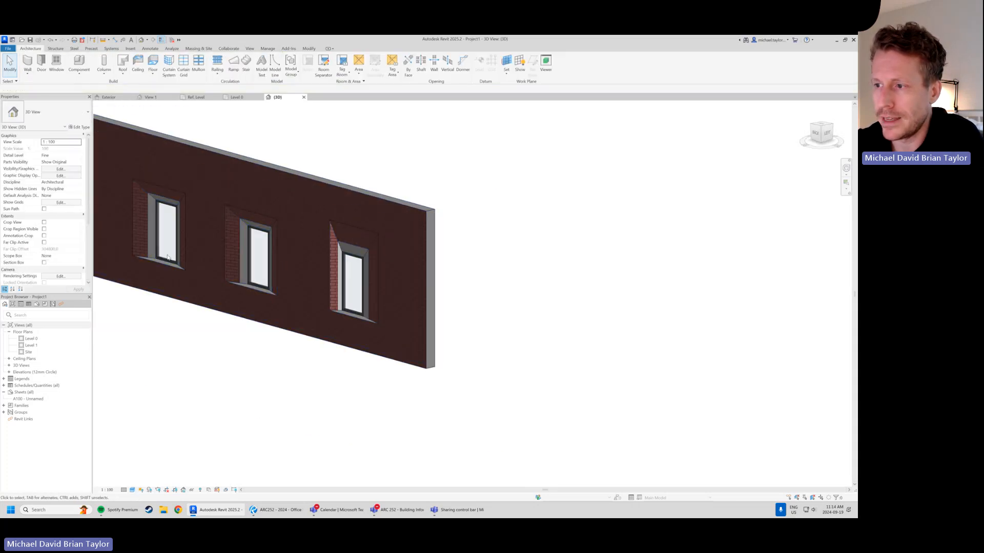
scroll(441, 279, up, 4)
scroll(328, 267, up, 2)
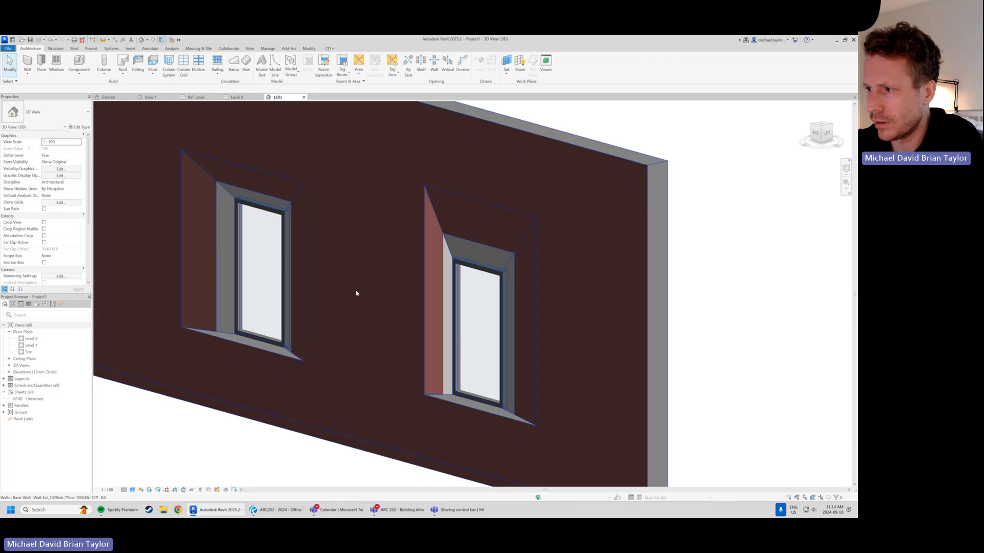
scroll(571, 343, down, 4)
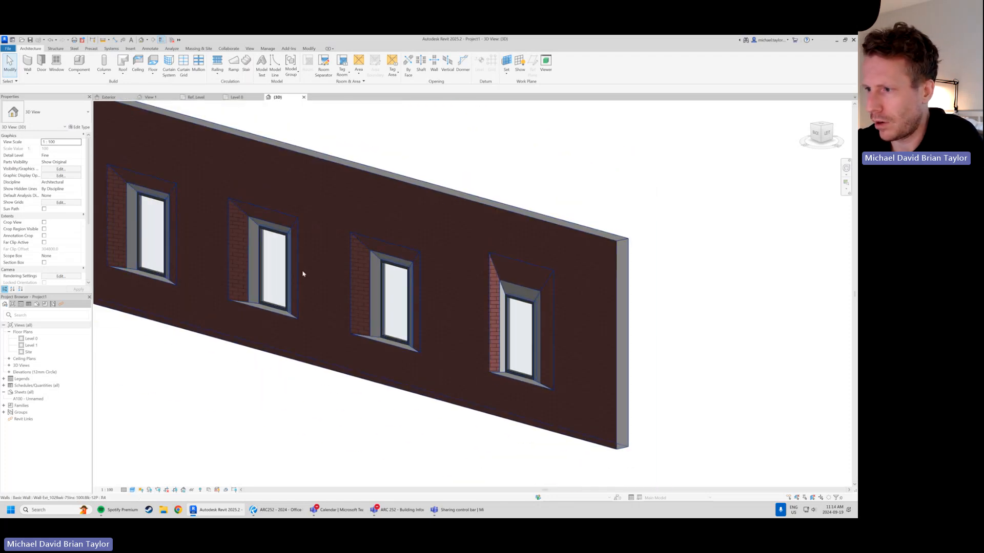
scroll(384, 241, up, 1)
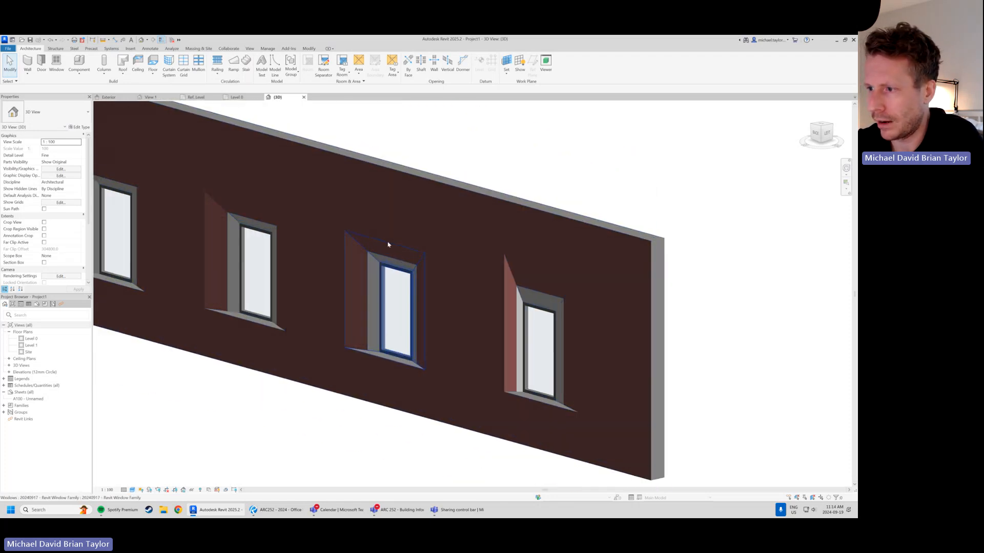
click(403, 268)
key(Escape)
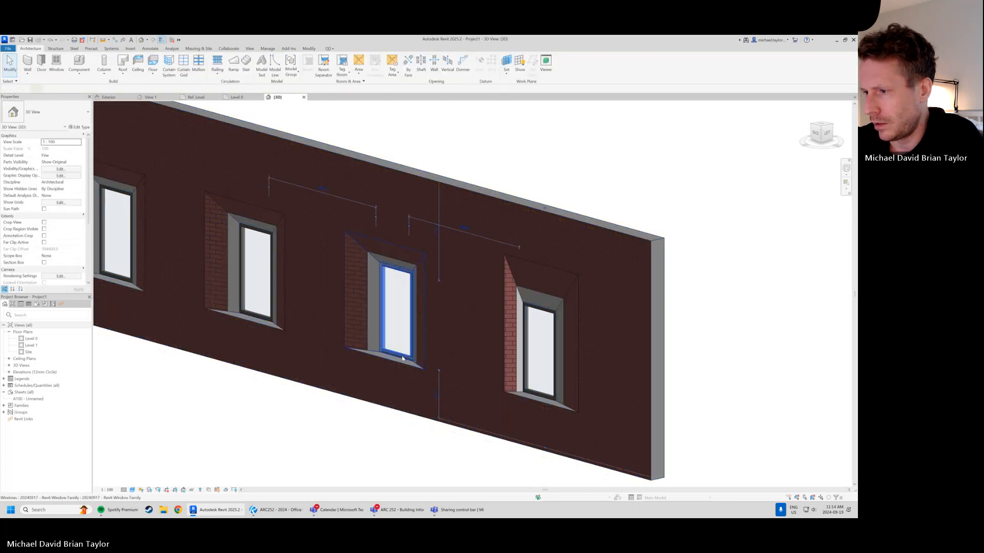
click(408, 359)
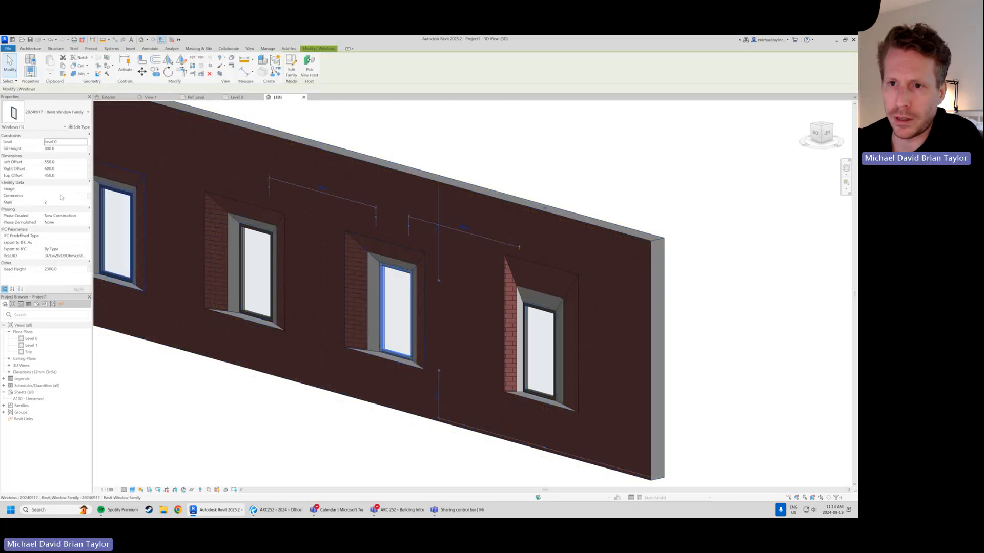
click(56, 162)
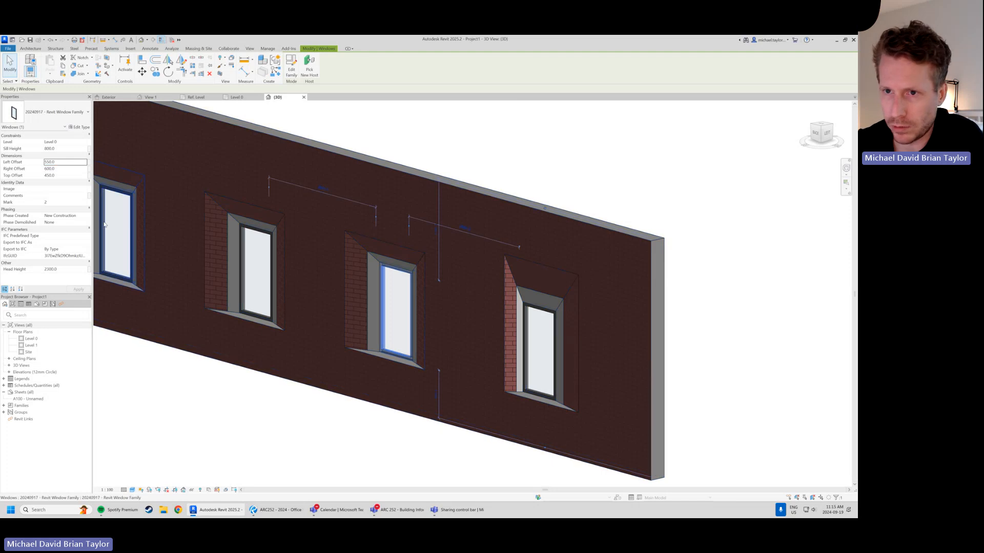
click(77, 155)
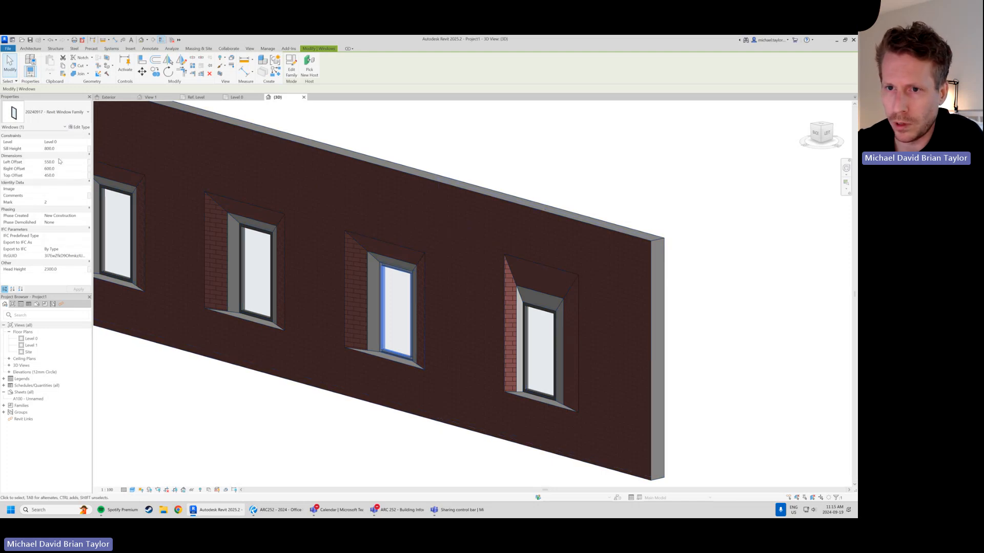
click(59, 156)
click(54, 162)
text(200)
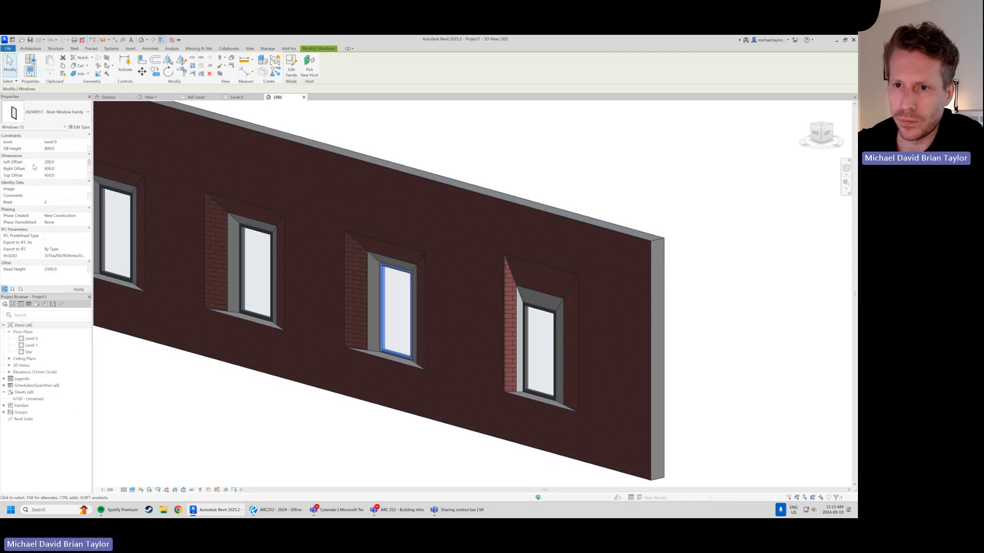
Set the Right Offset and Top Offset of the second window from the wall's end to 200
click(30, 169)
text(200)
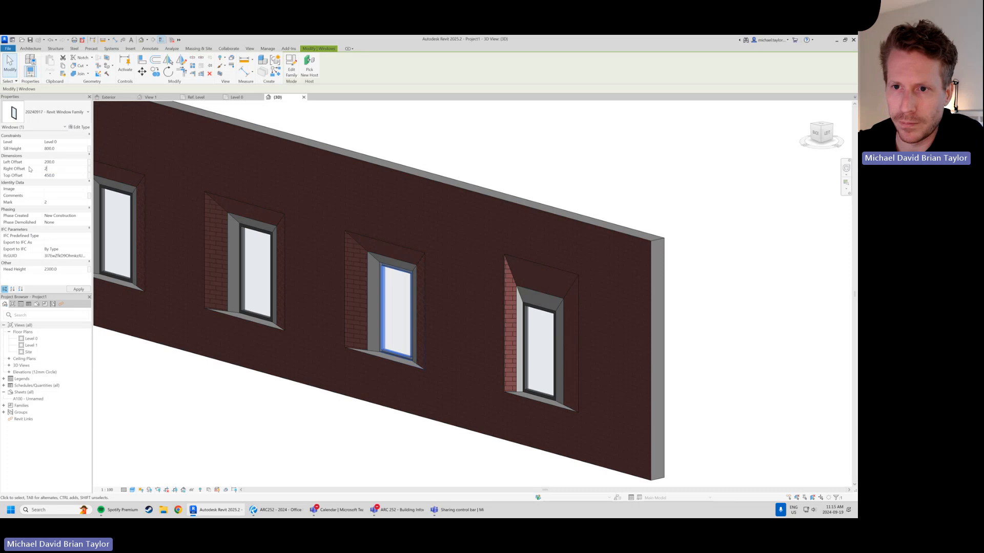
key(Return)
click(54, 176)
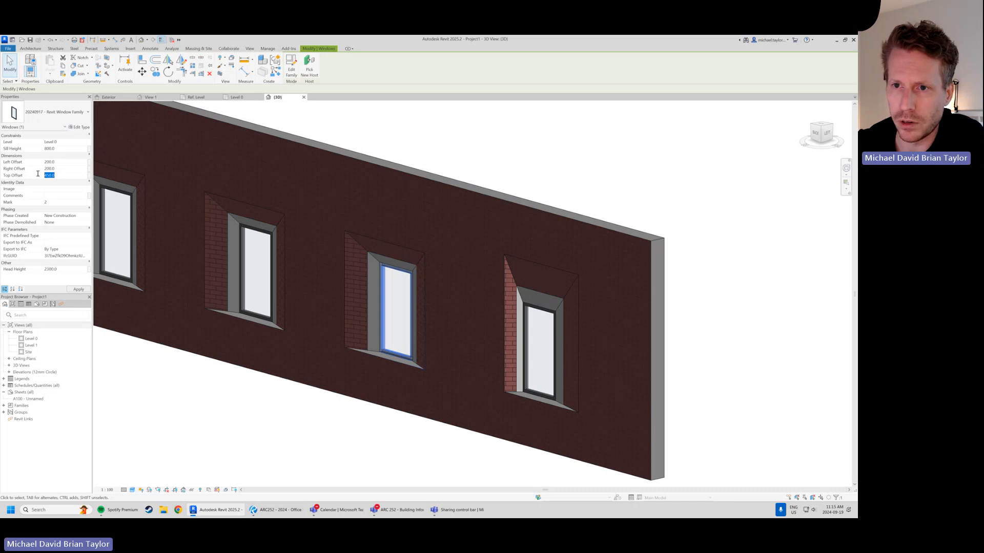
text(20)
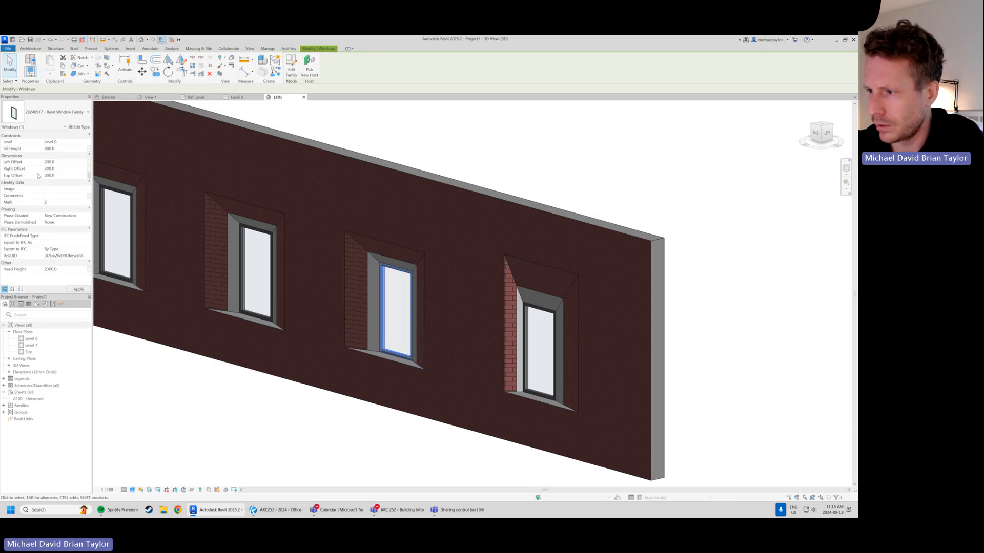
click(279, 445)
Open the type properties of the window with the small 200 offsets and set the type's Height to 1800
shift+middle_drag(450, 290, 424, 285)
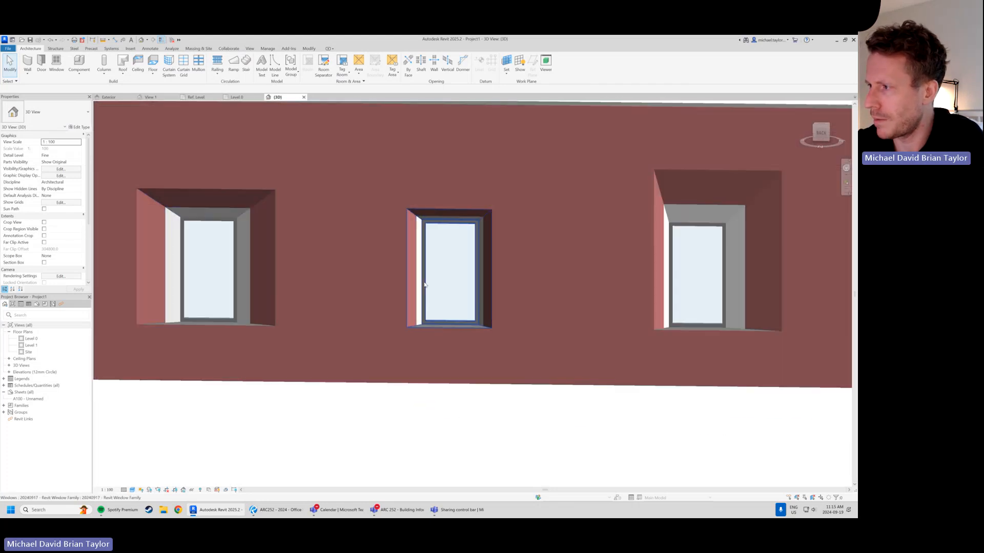
scroll(425, 285, down, 1)
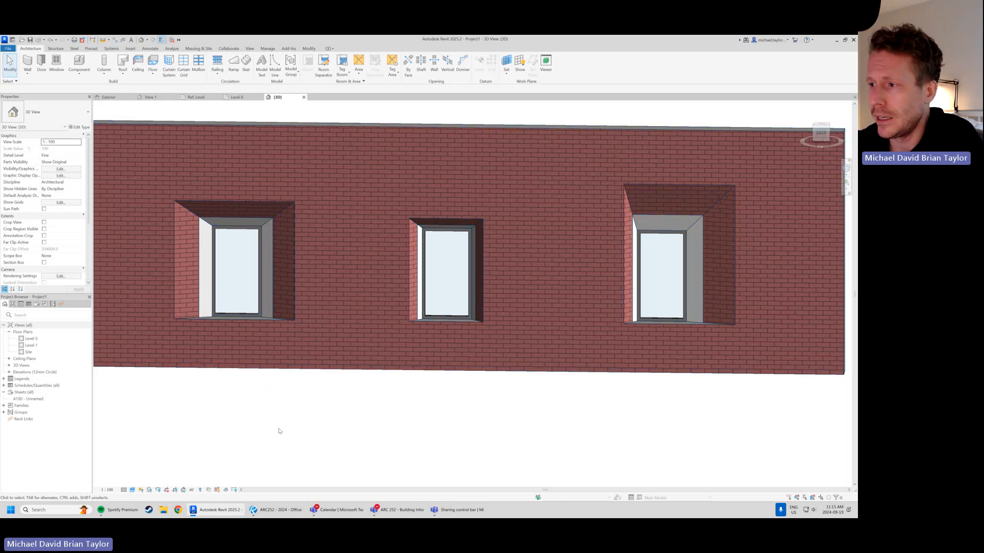
scroll(280, 431, down, 2)
shift+middle_drag(560, 367, 360, 332)
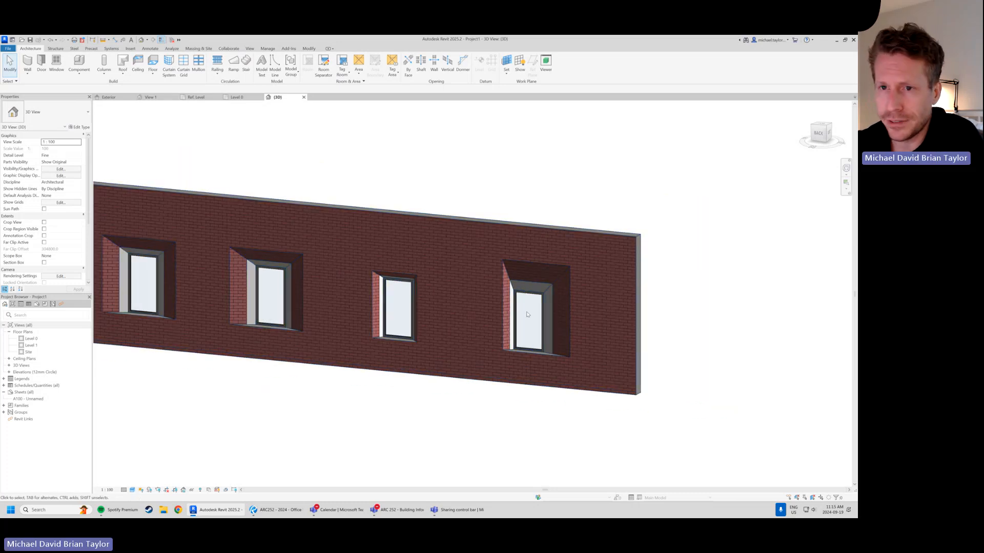
click(398, 307)
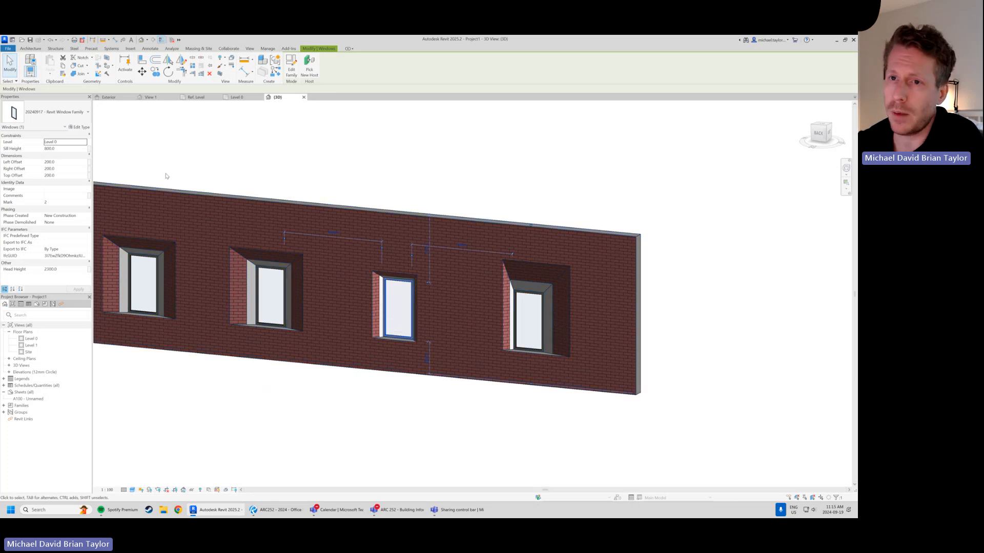
click(80, 127)
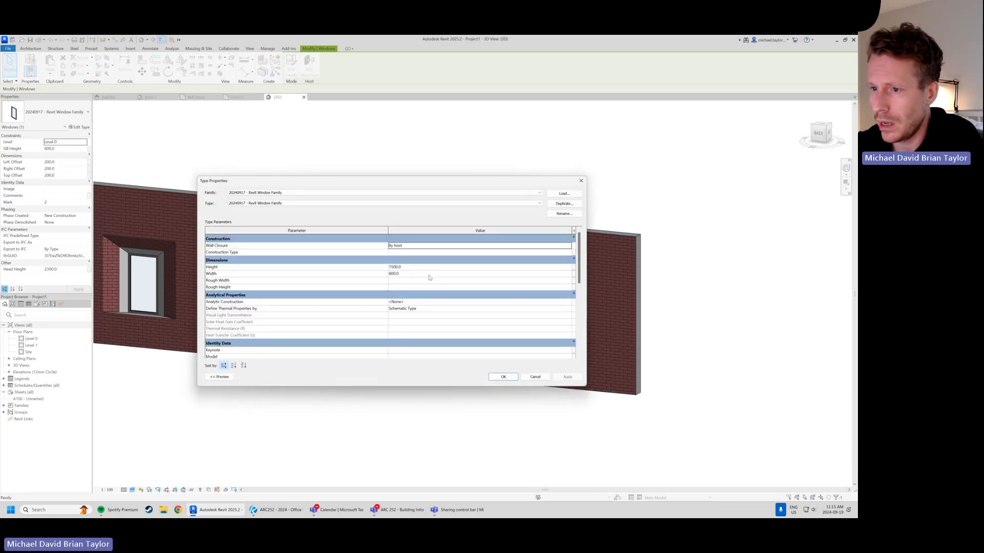
drag(409, 186, 173, 162)
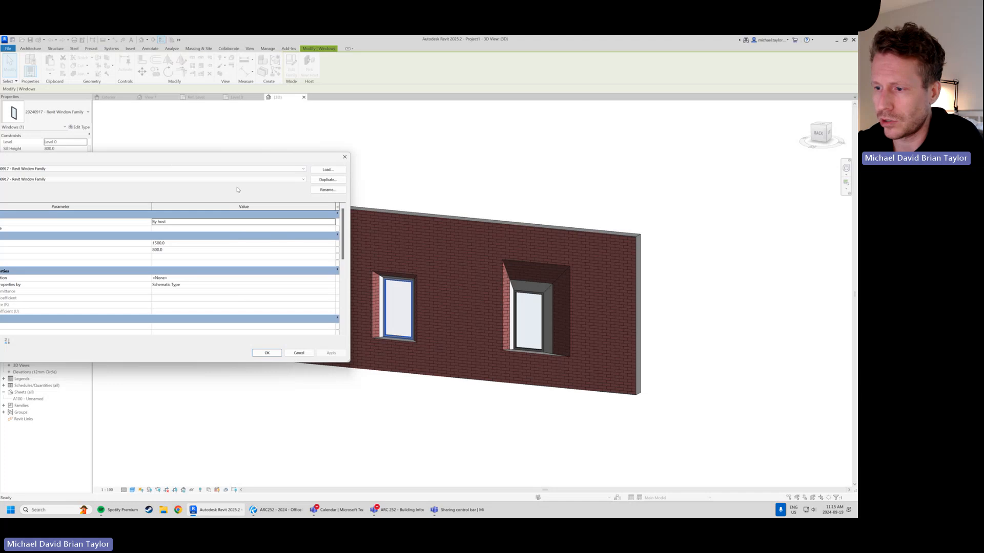
drag(349, 329, 210, 330)
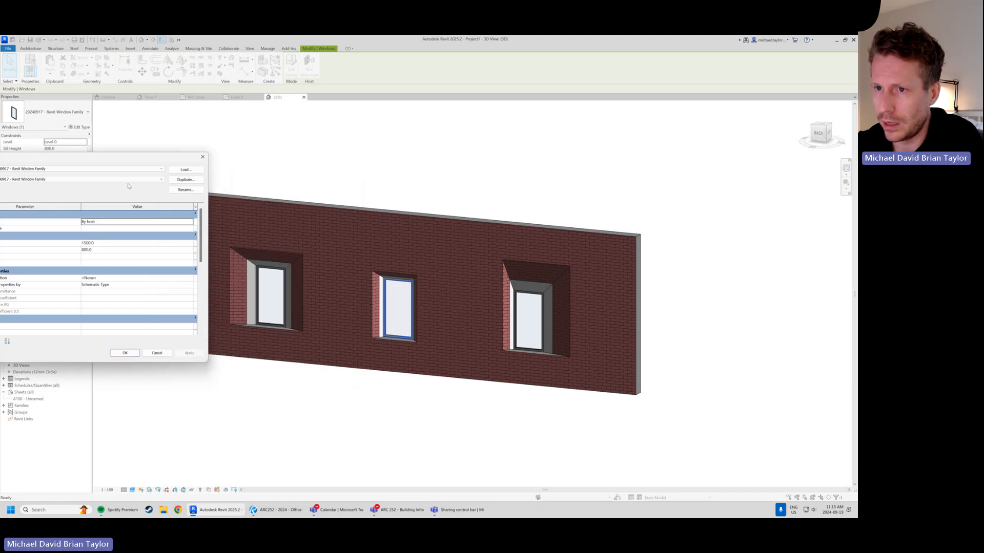
drag(123, 161, 240, 160)
click(193, 244)
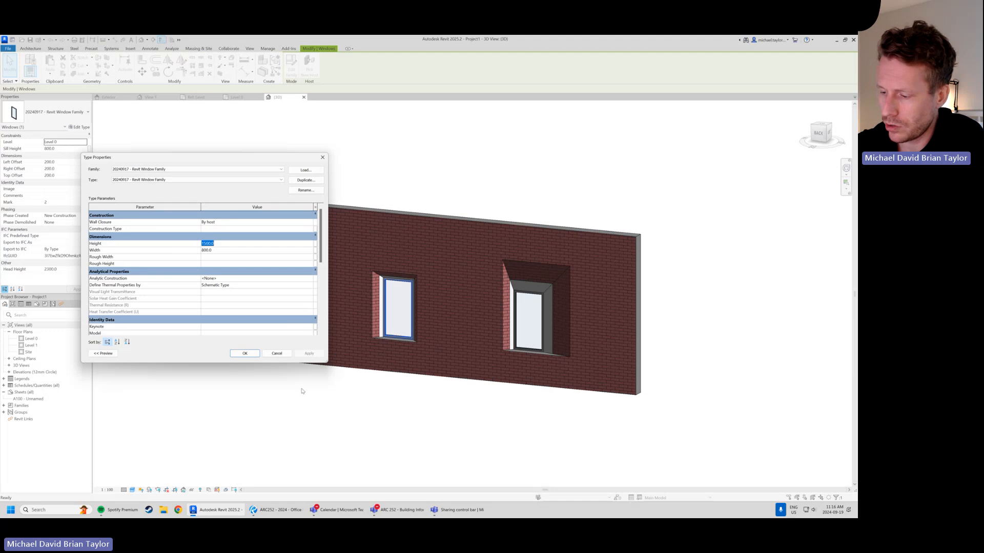
text(1800)
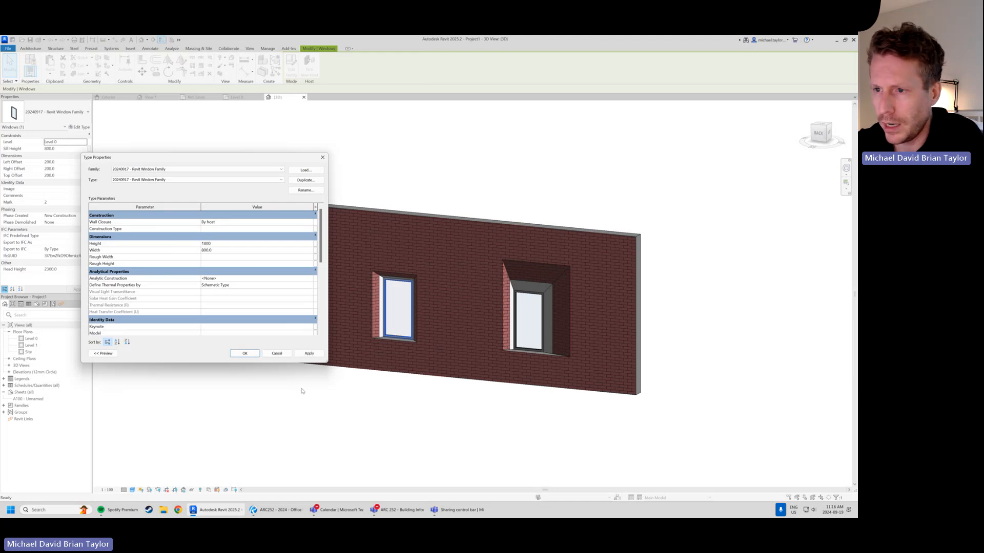
Set the window type's Width to 1200 and apply the type changes to all windows in the wall
click(190, 250)
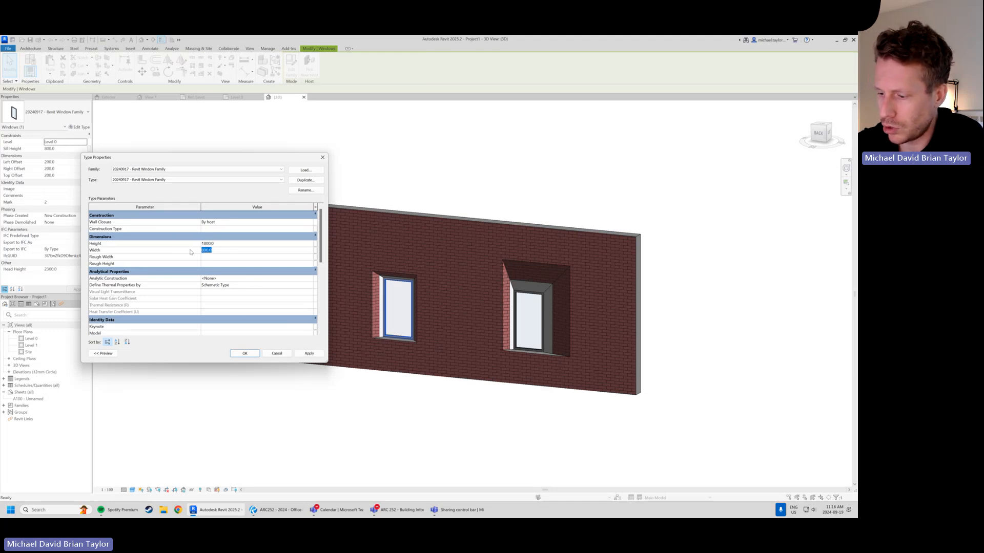
text(12)
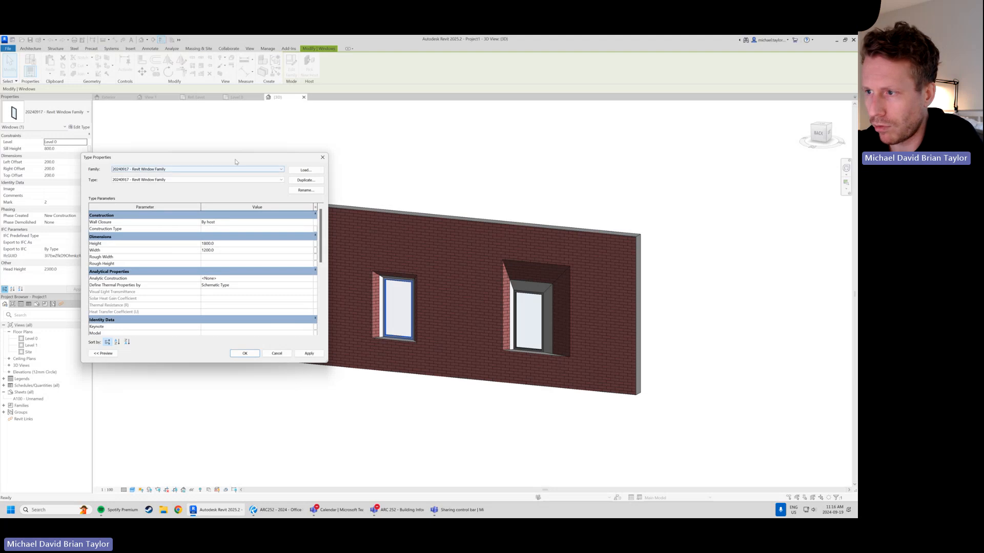
drag(241, 159, 144, 104)
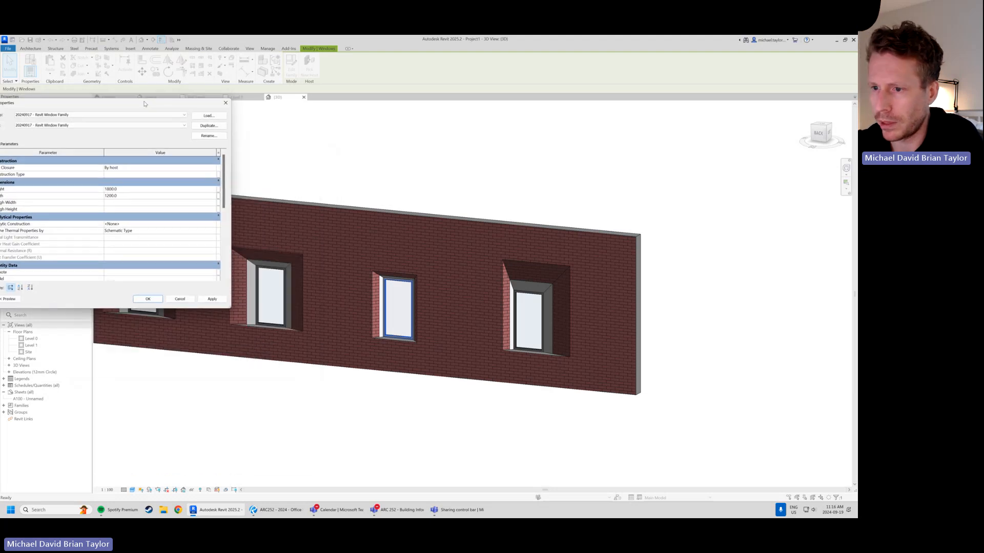
click(147, 300)
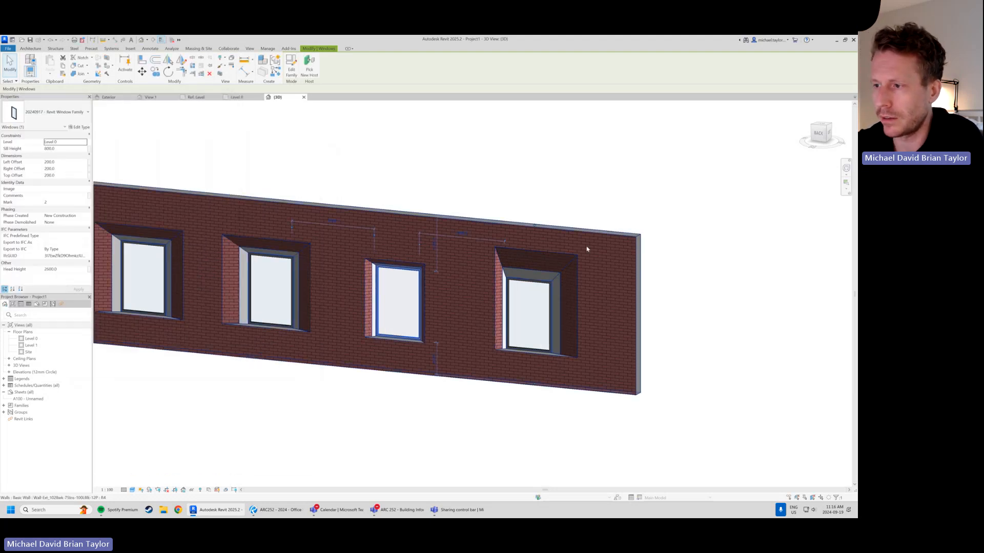
scroll(584, 248, down, 2)
shift+middle_drag(584, 248, 520, 265)
scroll(521, 265, up, 1)
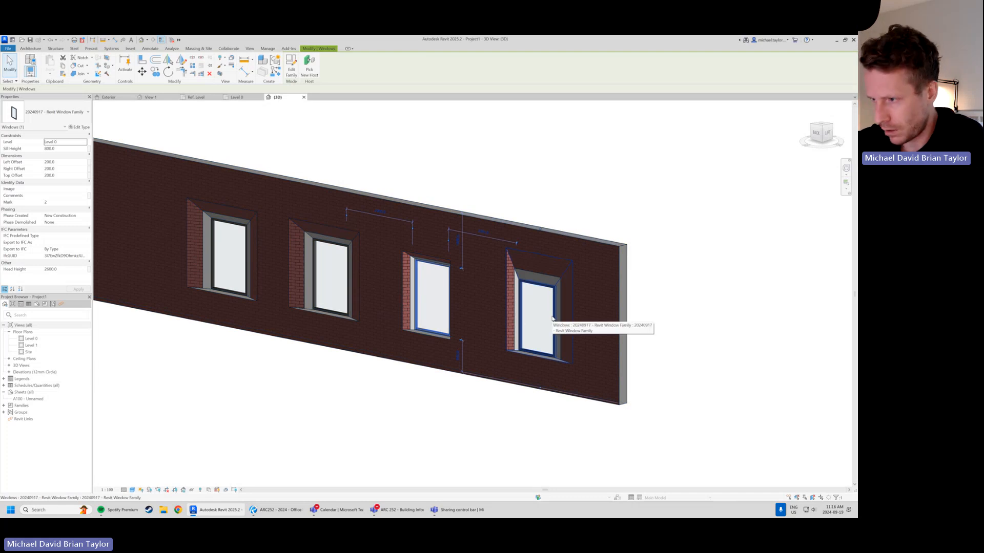
Undo the last size change of the window type and inspect the reveals of the two windows nearest the wall's end
scroll(574, 317, up, 1)
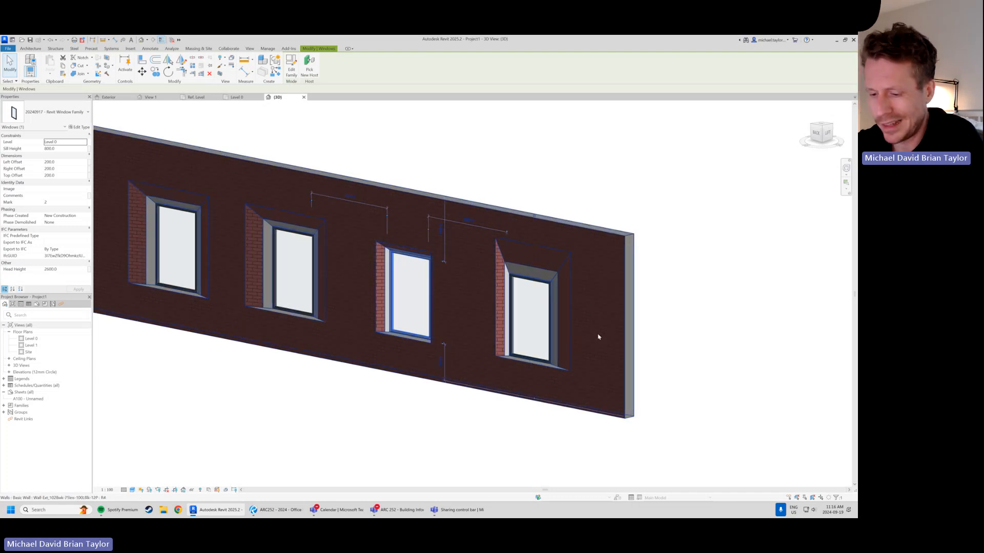
key(ctrl+z)
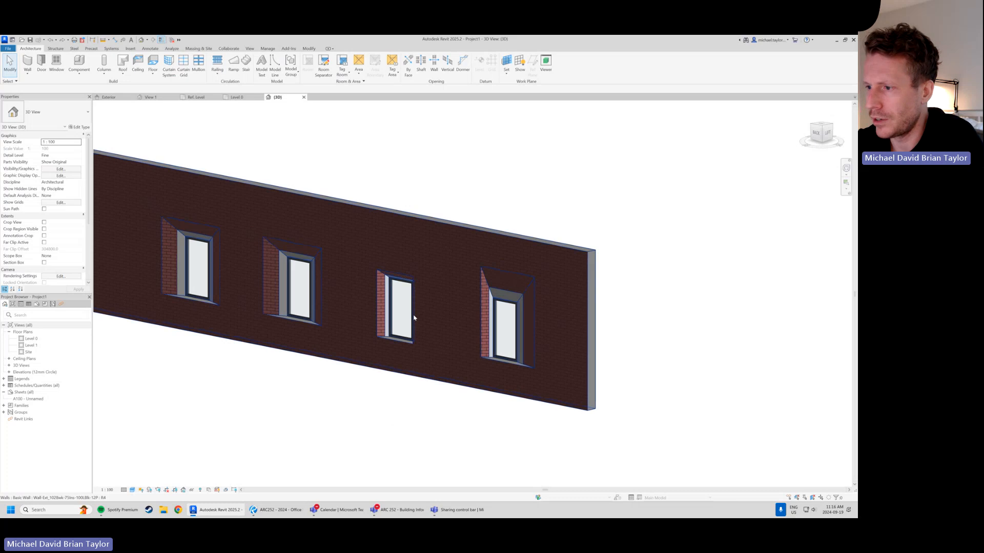
key(ctrl+y)
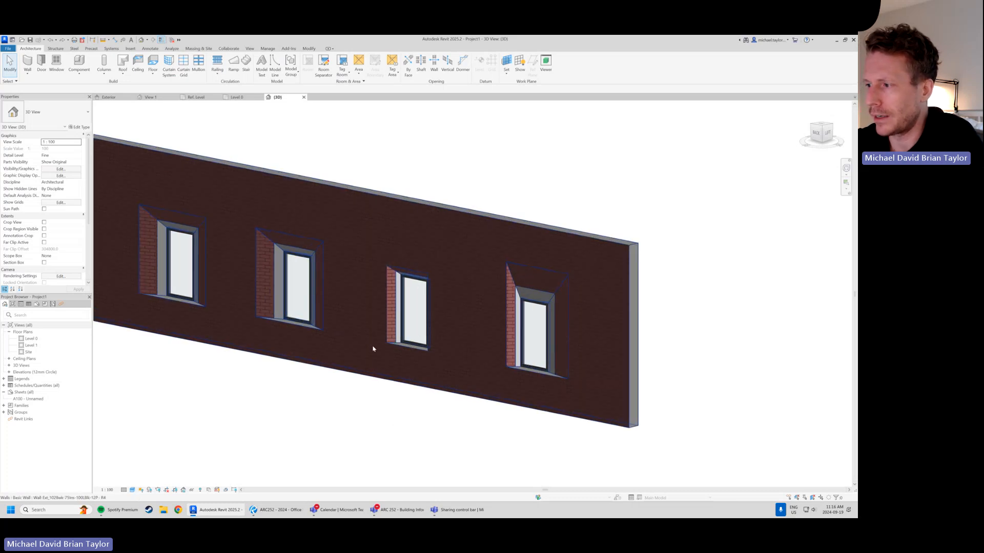
shift+middle_drag(391, 371, 497, 301)
scroll(552, 324, up, 2)
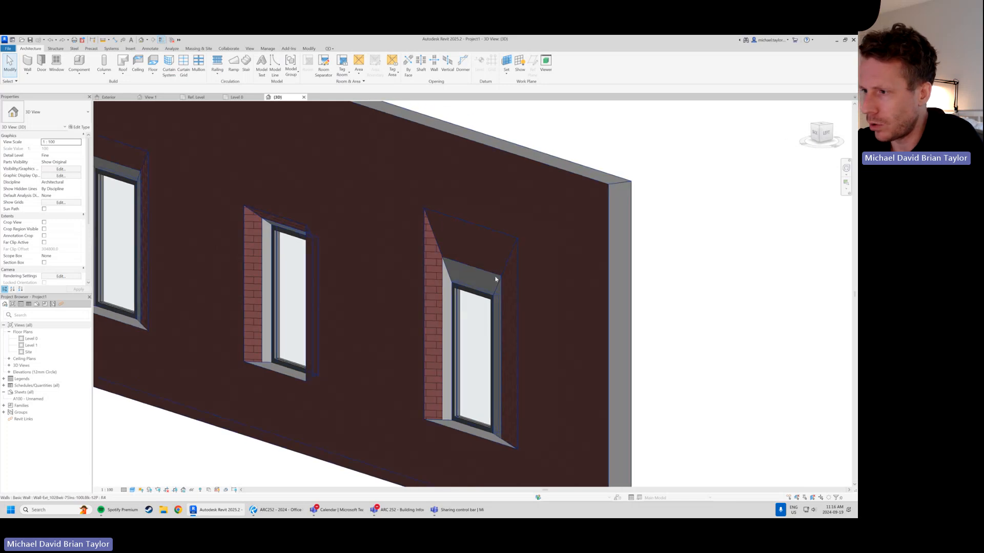
scroll(424, 273, down, 2)
scroll(466, 316, up, 3)
scroll(467, 359, up, 1)
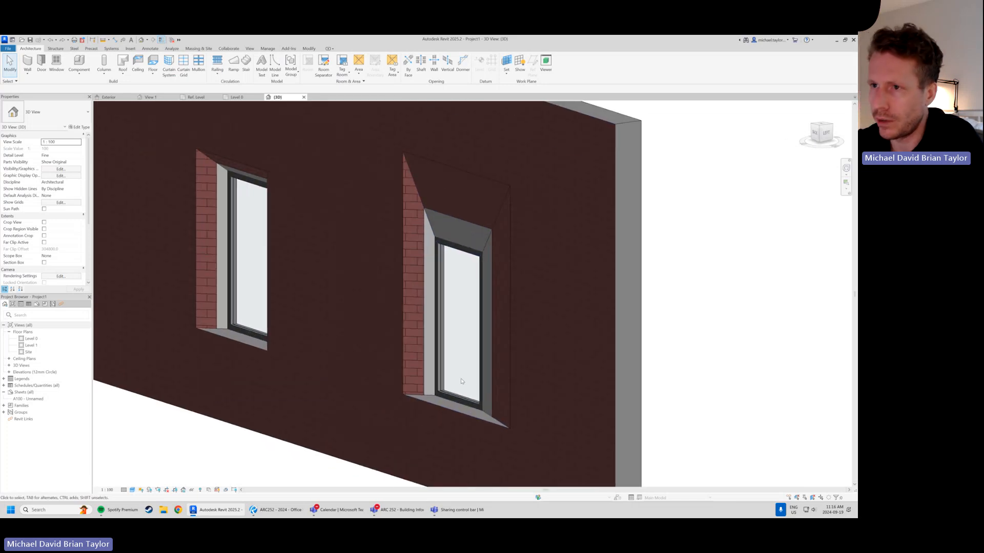
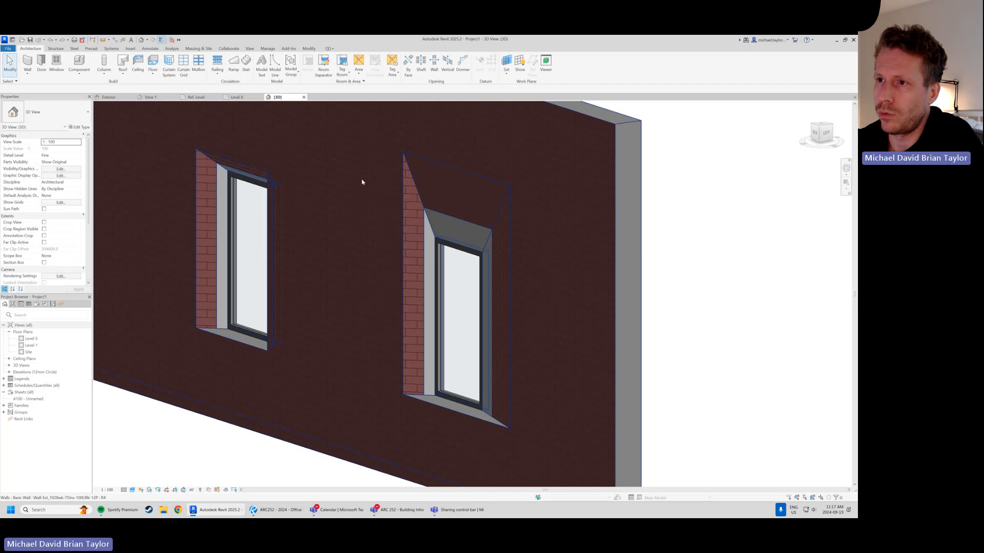
Open the Level 0 floor plan and turn off Thin Lines to examine the line weights around the window nearest the wall's end
click(237, 97)
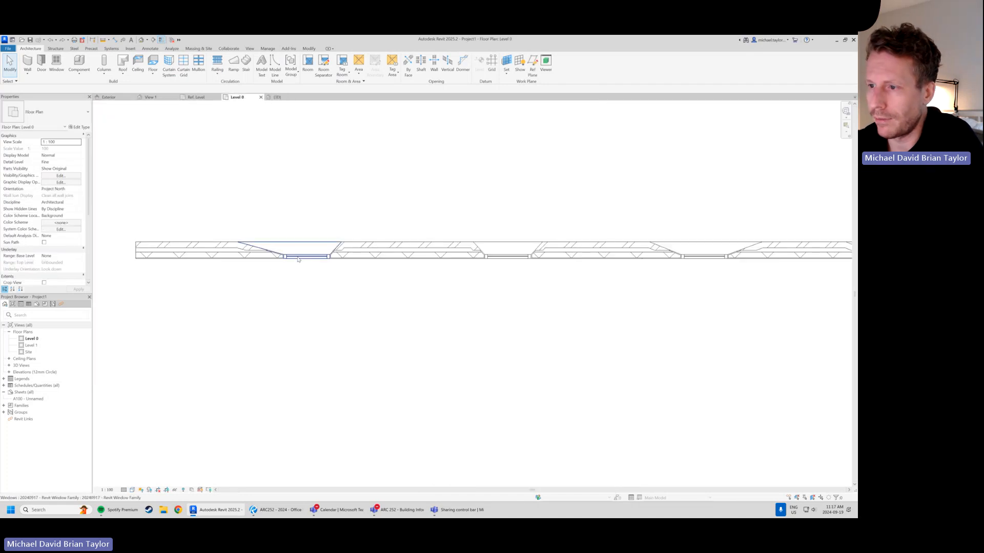
scroll(316, 246, up, 2)
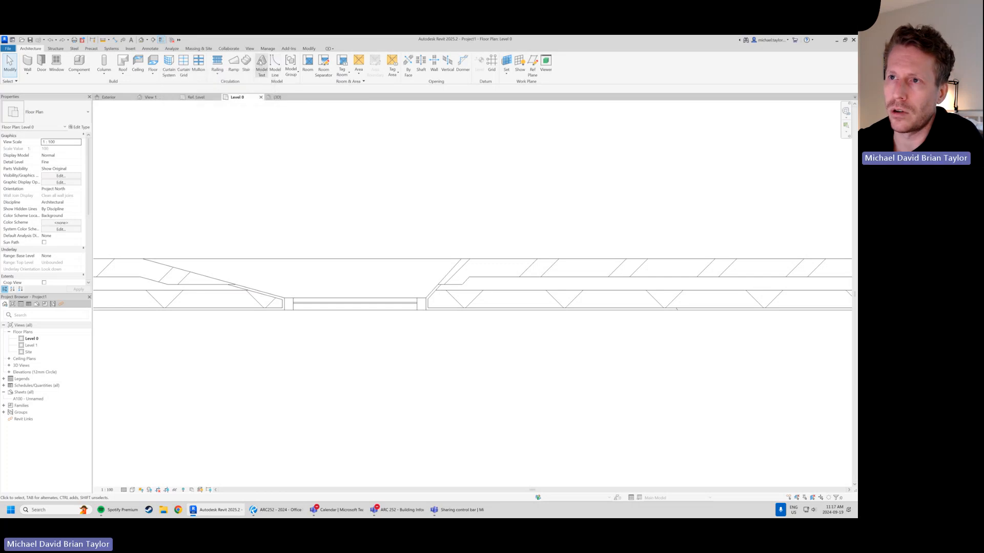
click(250, 48)
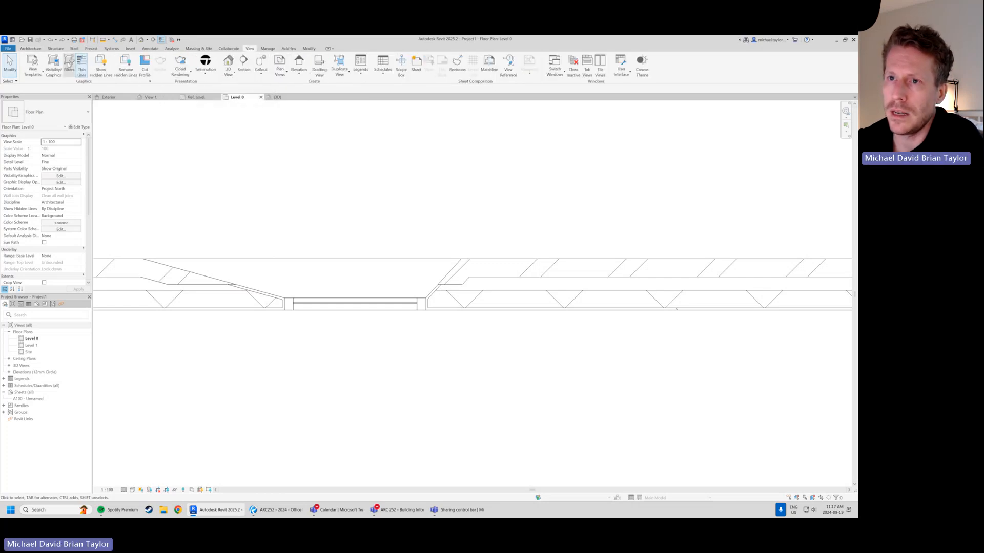
click(82, 64)
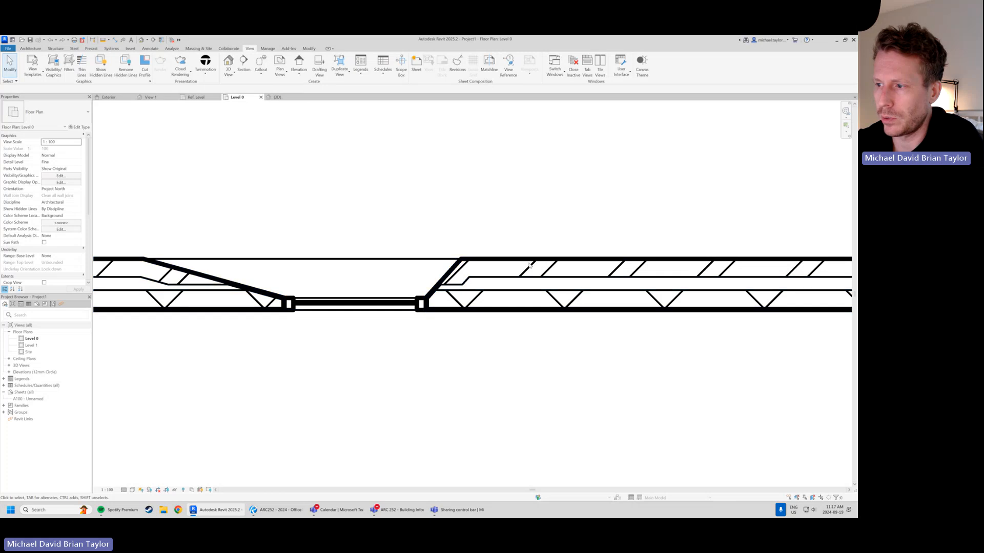
scroll(518, 351, down, 1)
scroll(214, 279, up, 1)
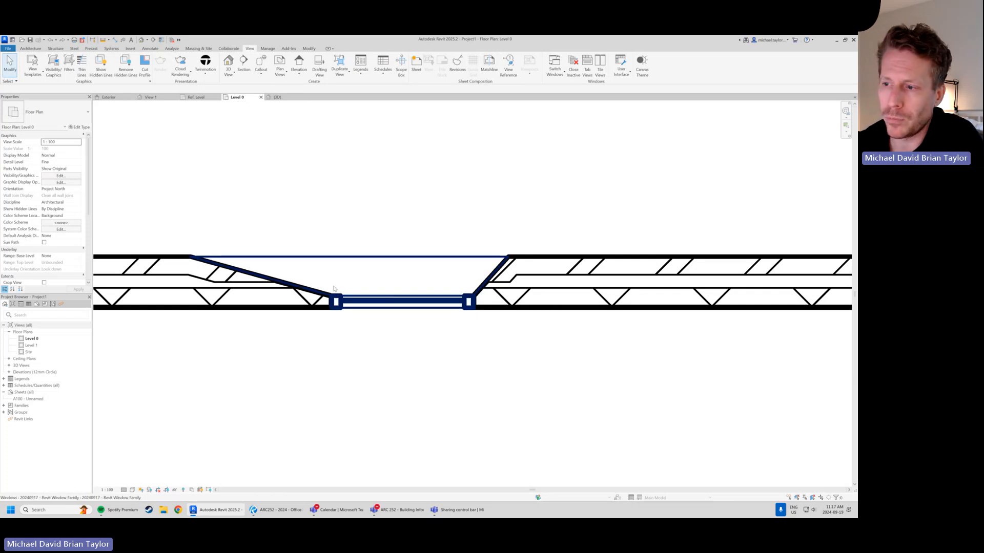
scroll(333, 288, up, 1)
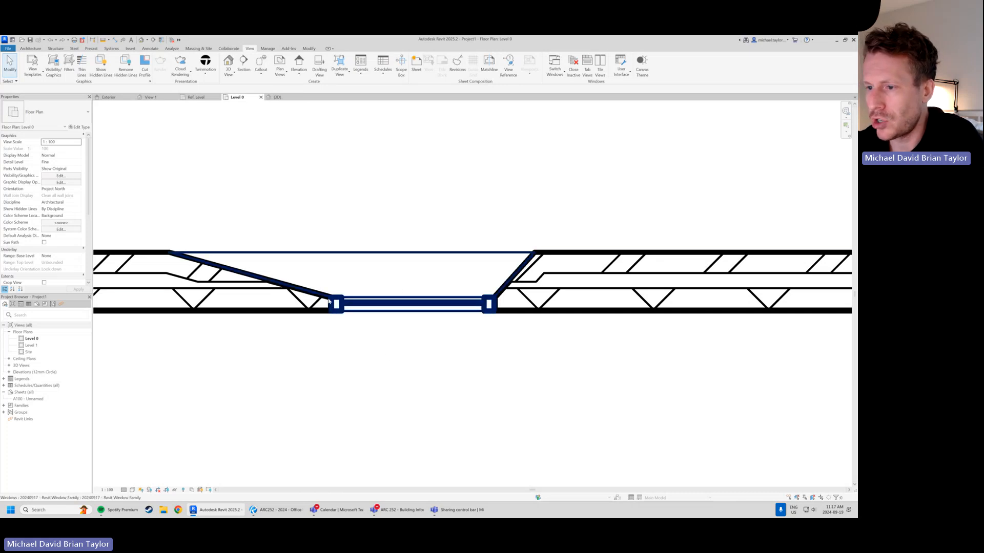
Draw a horizontal detail line about 2360 mm long across the window, along the frame's reveal-side face, in the Hidden Lines style
click(30, 49)
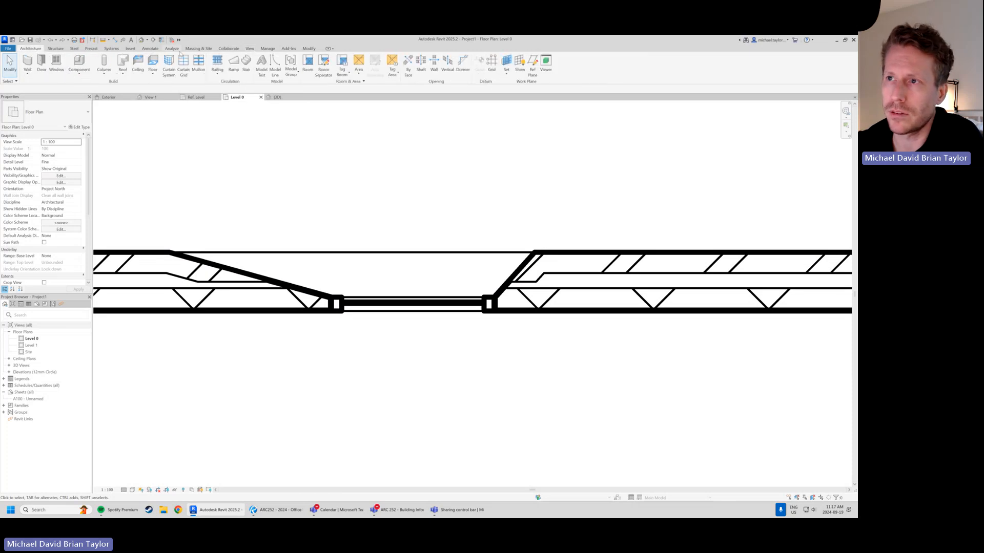
click(148, 49)
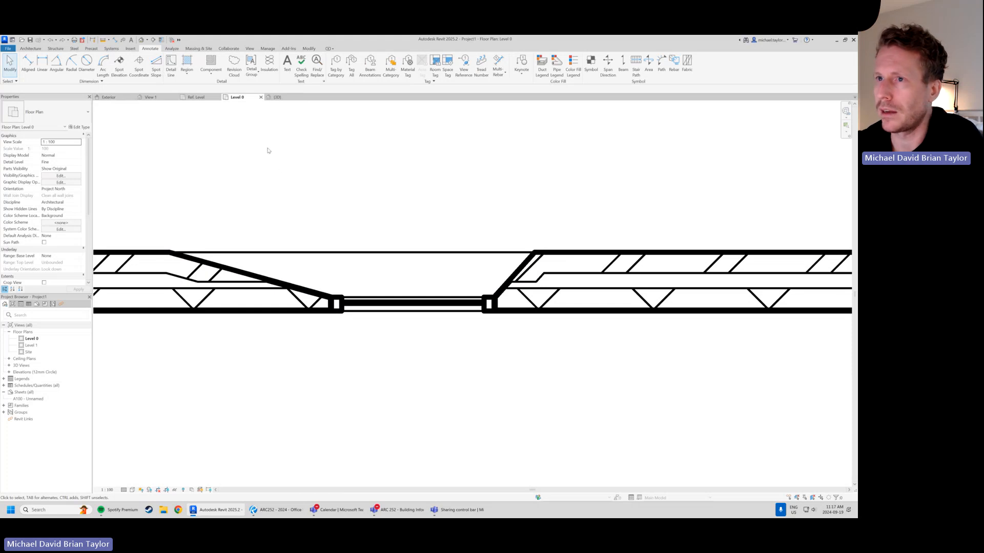
click(171, 66)
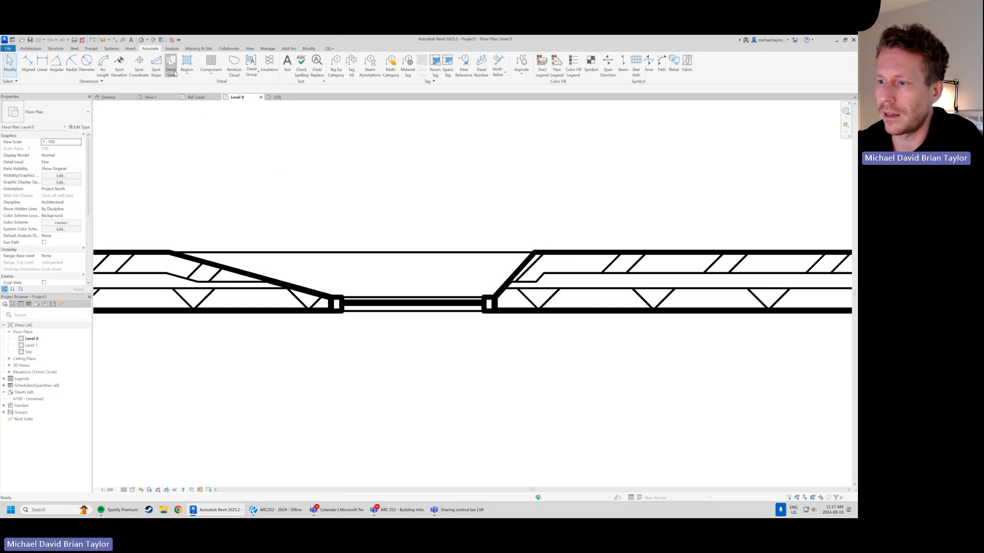
click(151, 297)
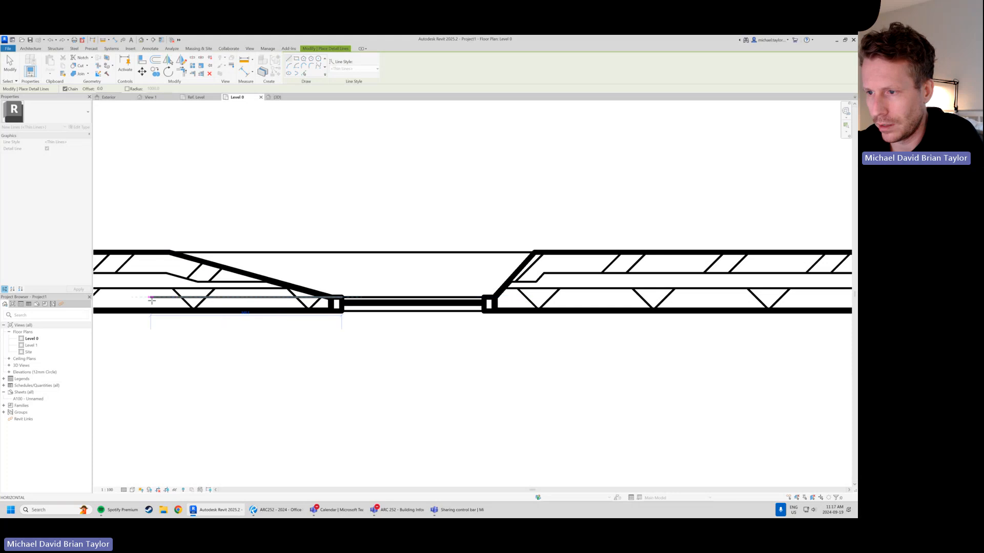
key(Escape)
key(Escape)
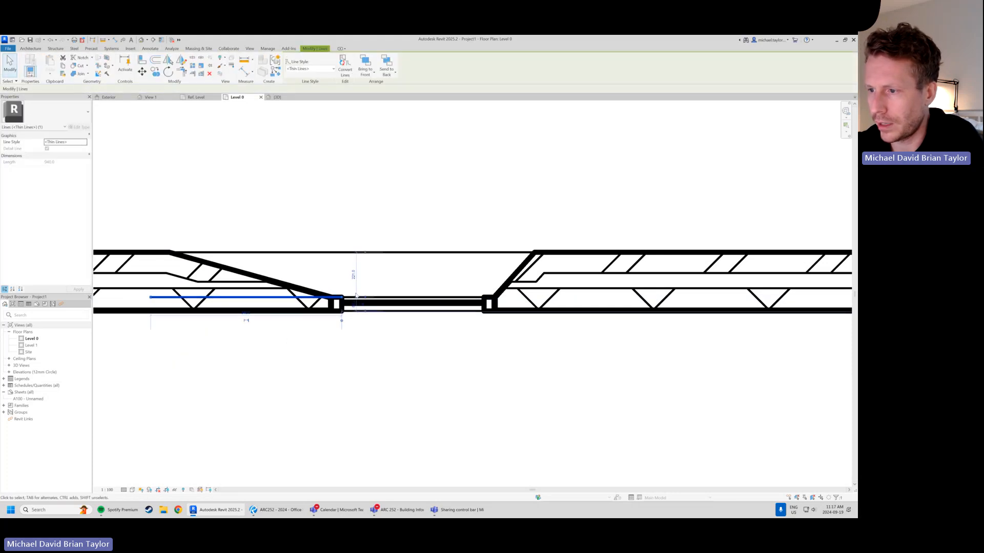
drag(342, 297, 630, 298)
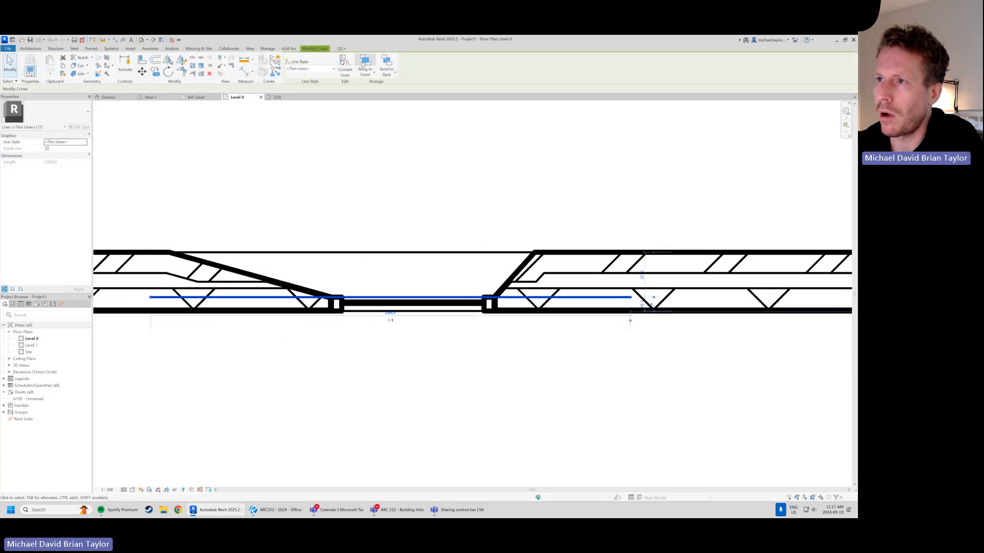
click(327, 69)
click(306, 103)
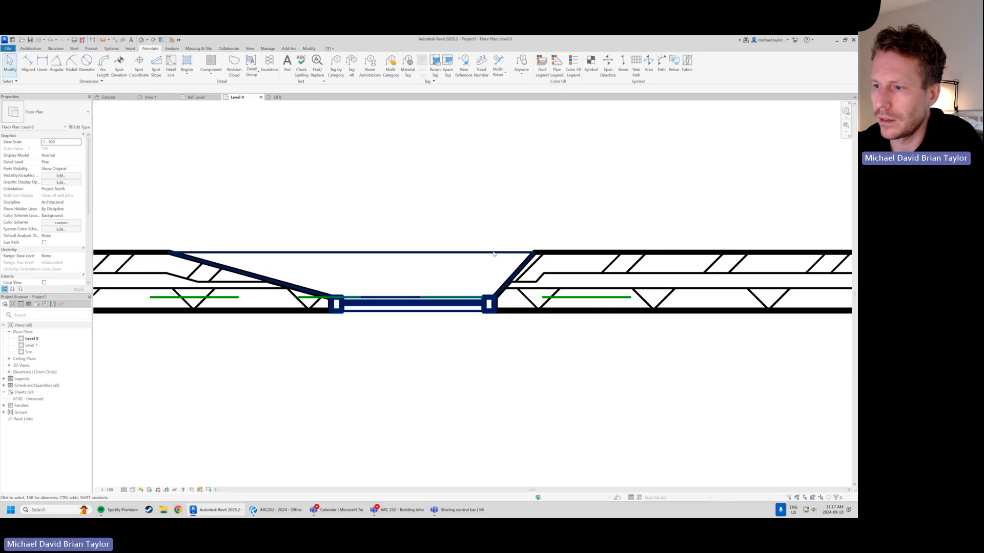
scroll(398, 201, down, 1)
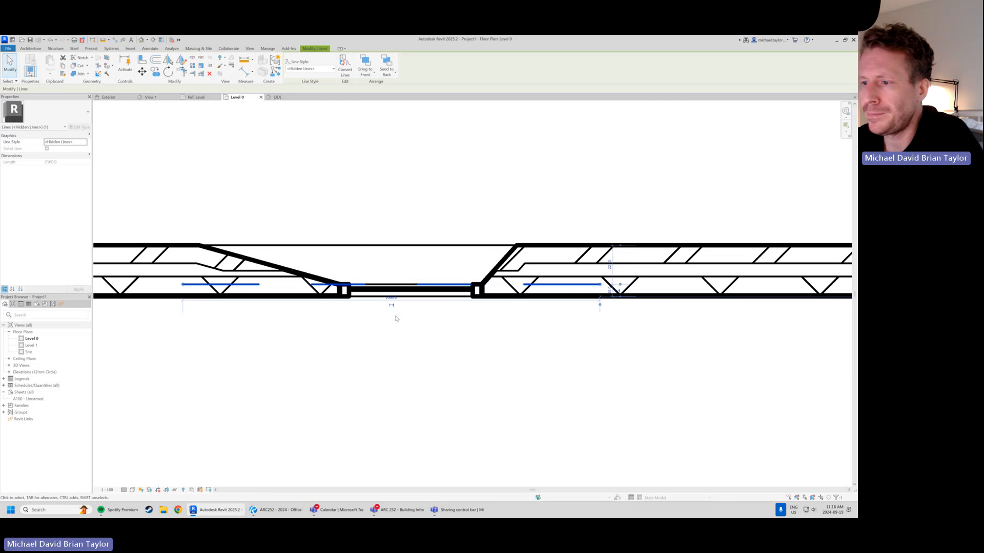
middle_drag(268, 328, 287, 337)
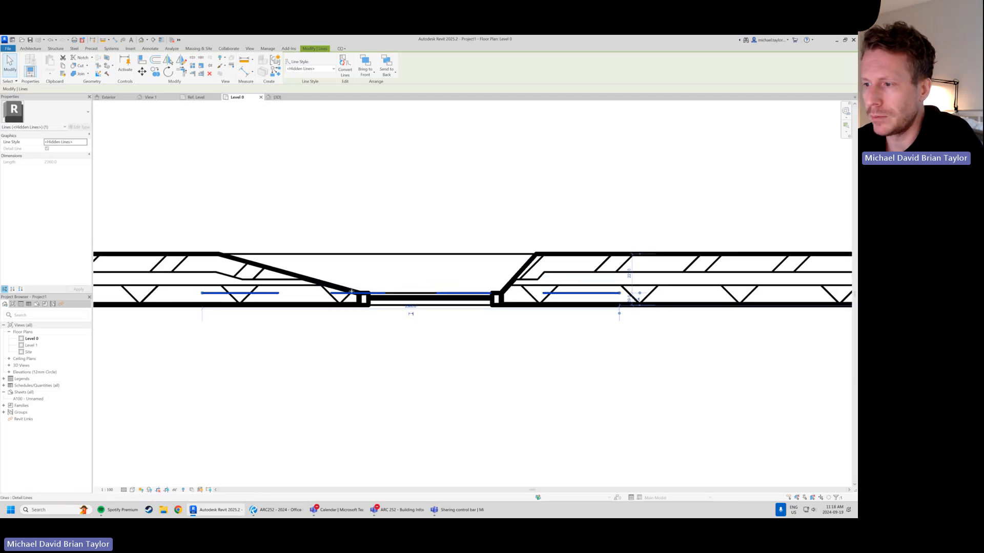
With Thin Lines back on, dimension the distance from the dashed detail line to the wall face flush with the window frame, and delete the line
key(t)
key(l)
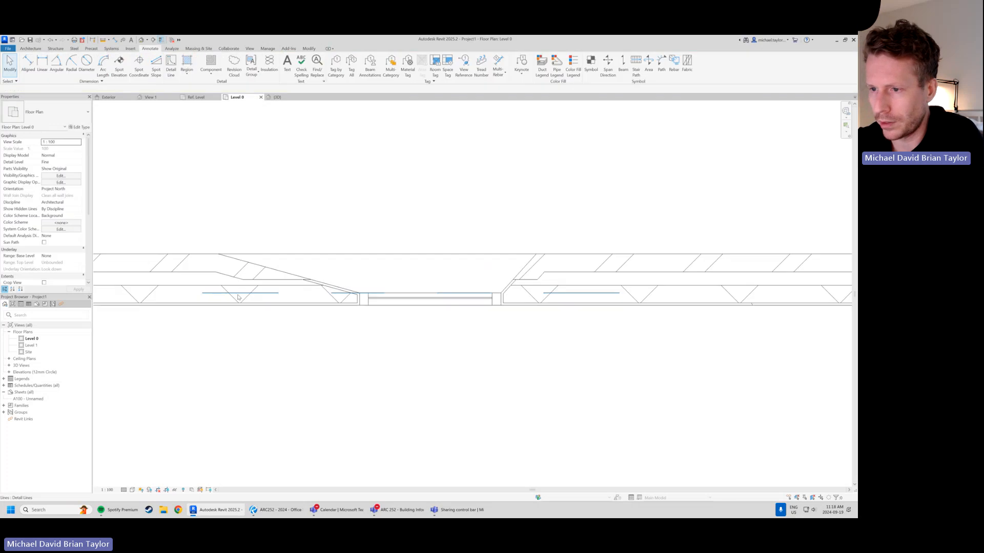
scroll(239, 296, up, 2)
key(d)
key(i)
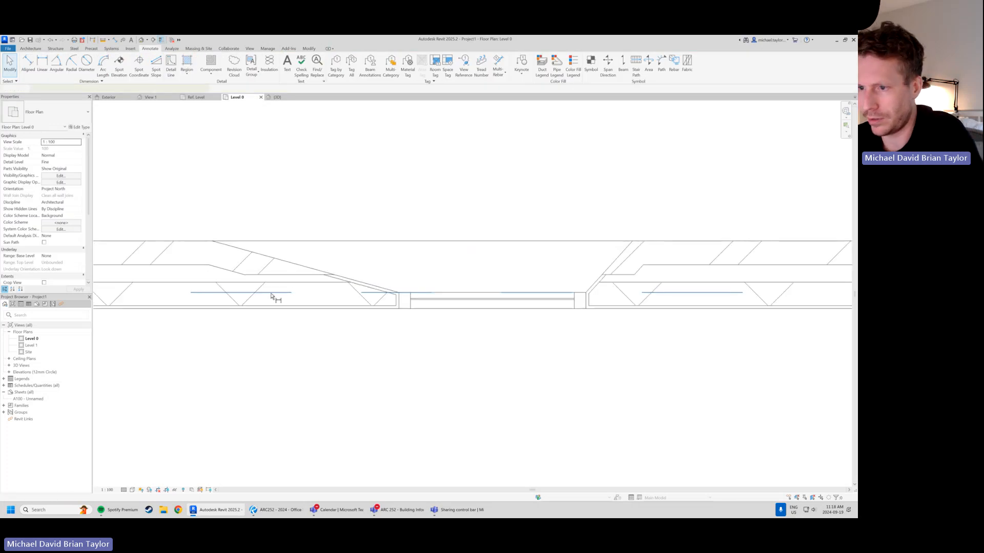
click(281, 312)
scroll(281, 312, down, 2)
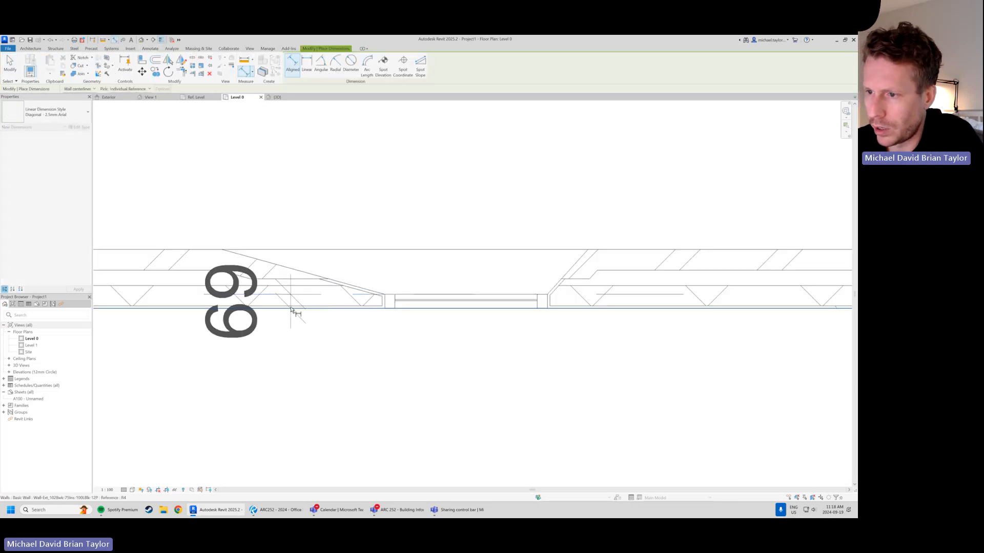
key(Escape)
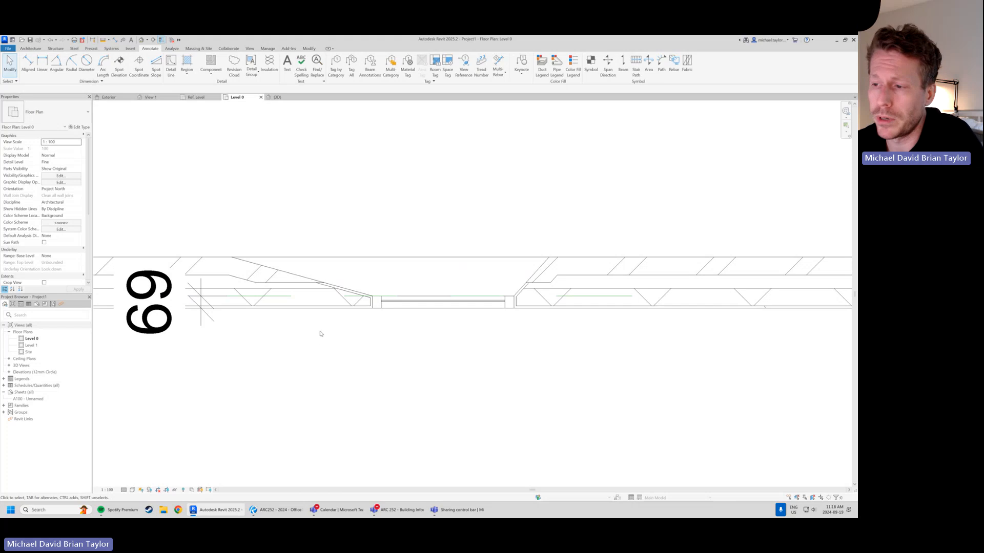
click(272, 303)
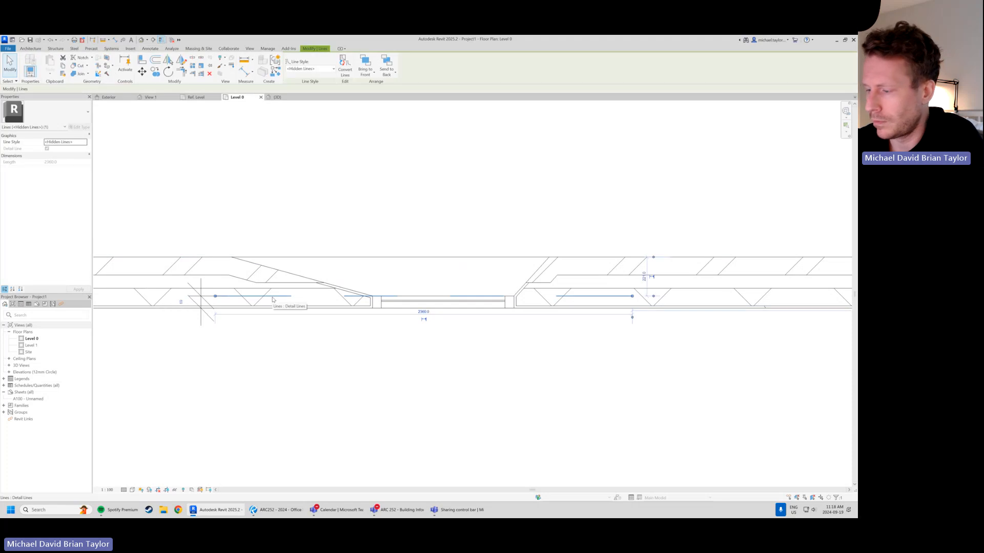
key(Delete)
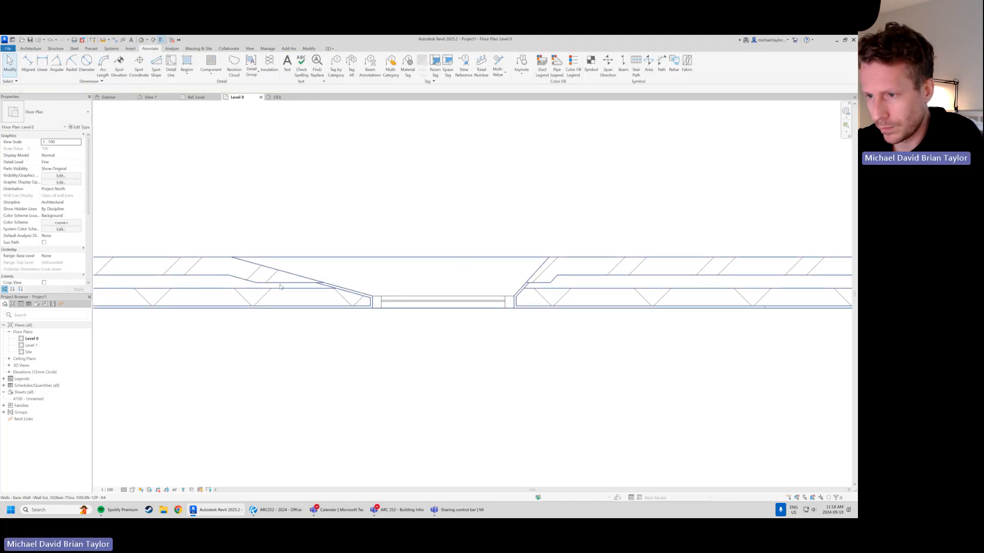
Dimension the distance from the cavity line where the wall layers wrap to the wall face flush with the frame, and delete the dimension
scroll(277, 291, up, 1)
key(d)
key(i)
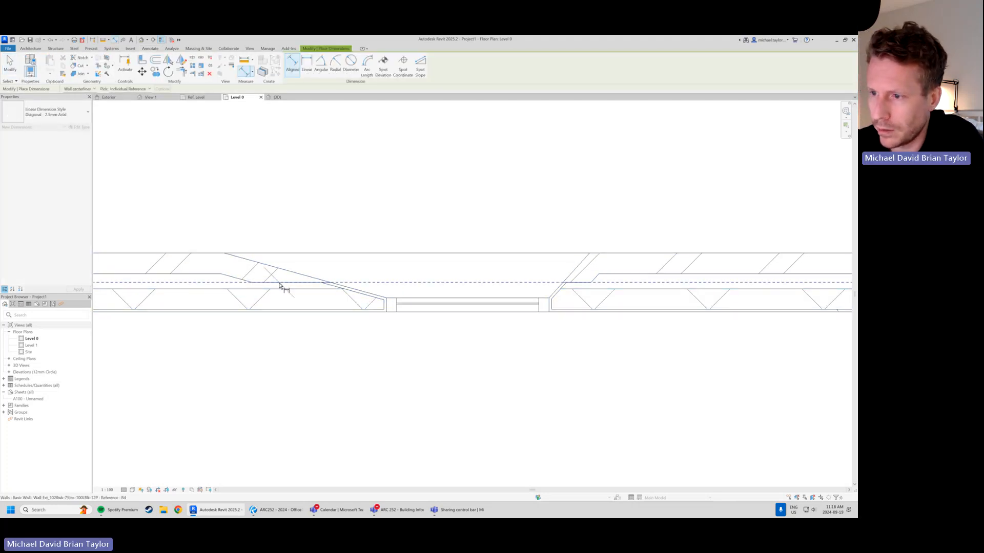
click(291, 312)
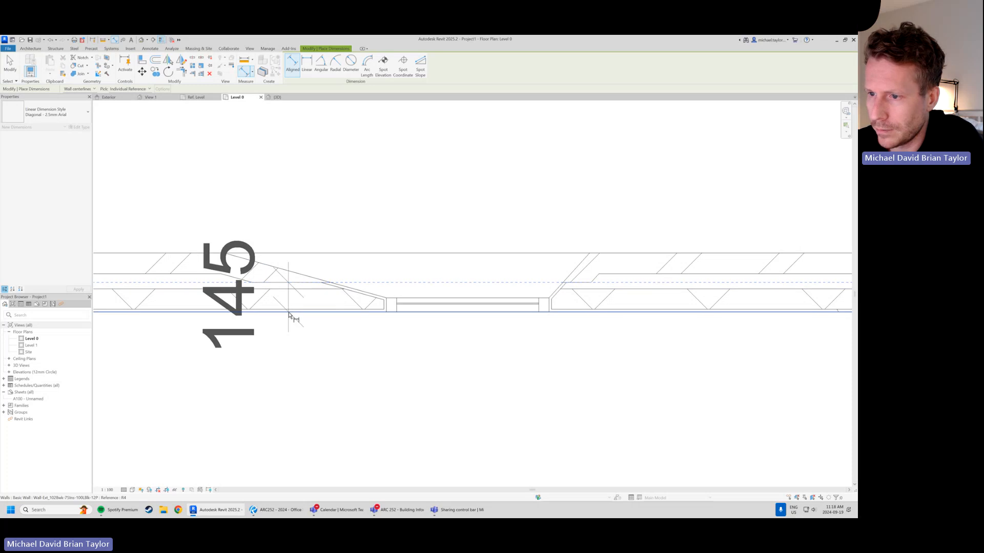
scroll(291, 313, down, 1)
click(252, 335)
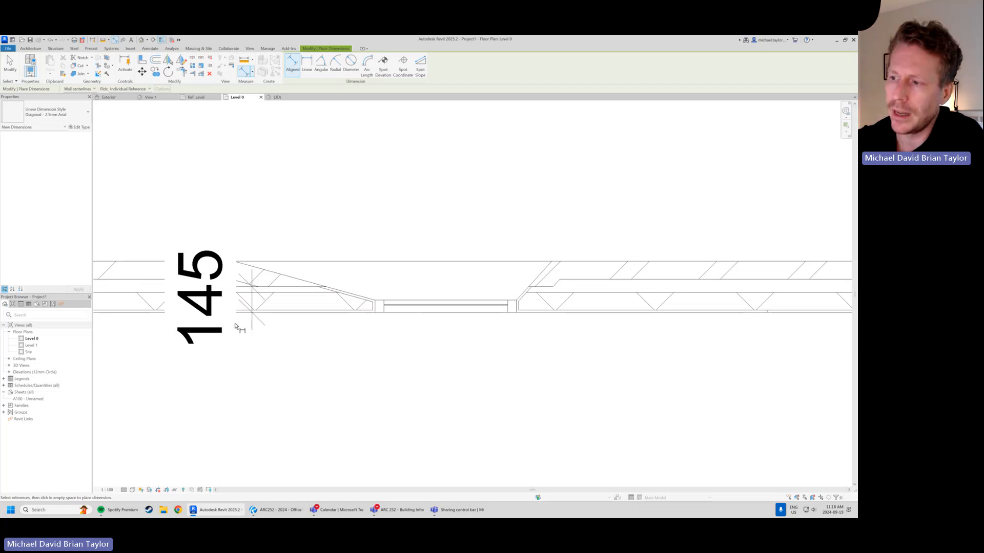
key(Escape)
key(Escape)
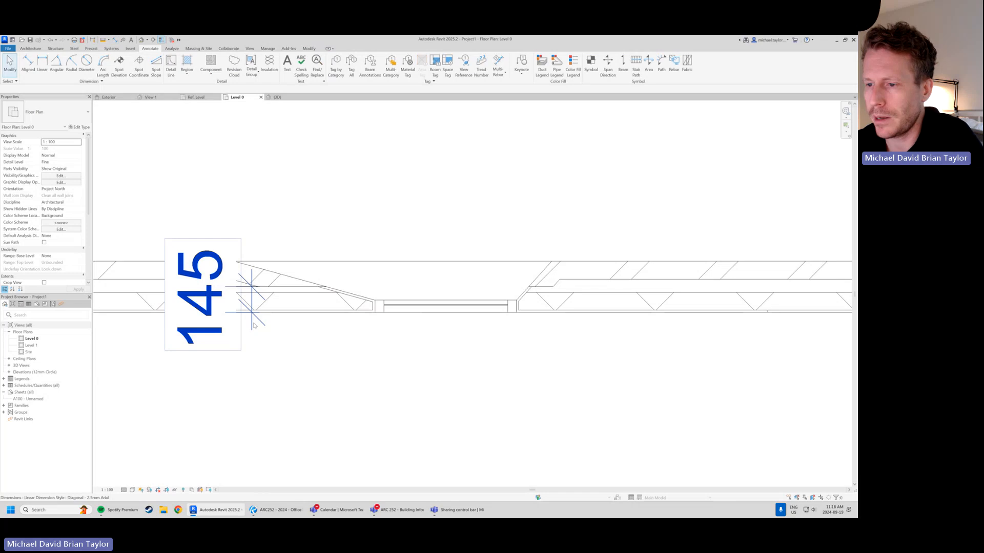
click(253, 325)
key(Delete)
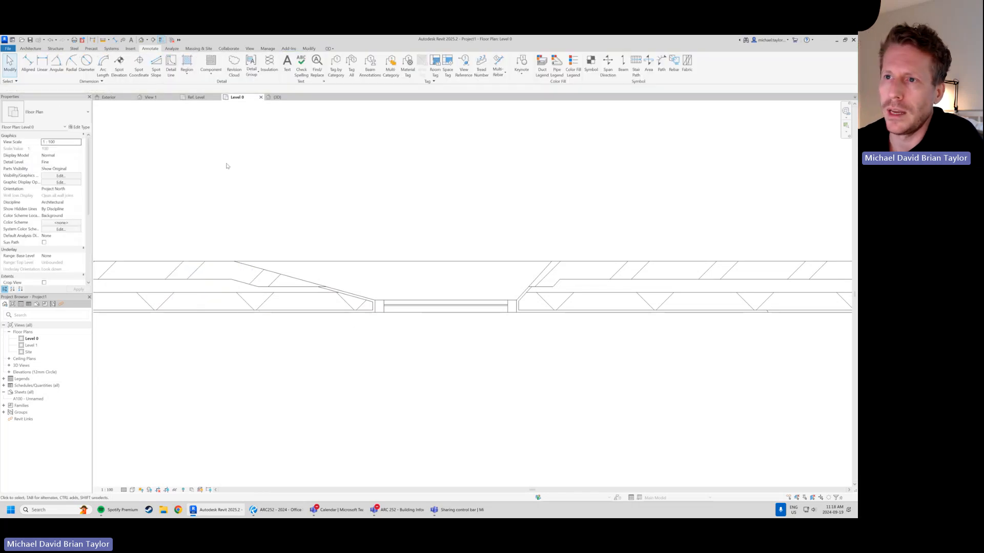
Return to the window family's Ref. Level plan and inspect the Interior Offset reference plane and its dimension to the interior wall face
click(200, 98)
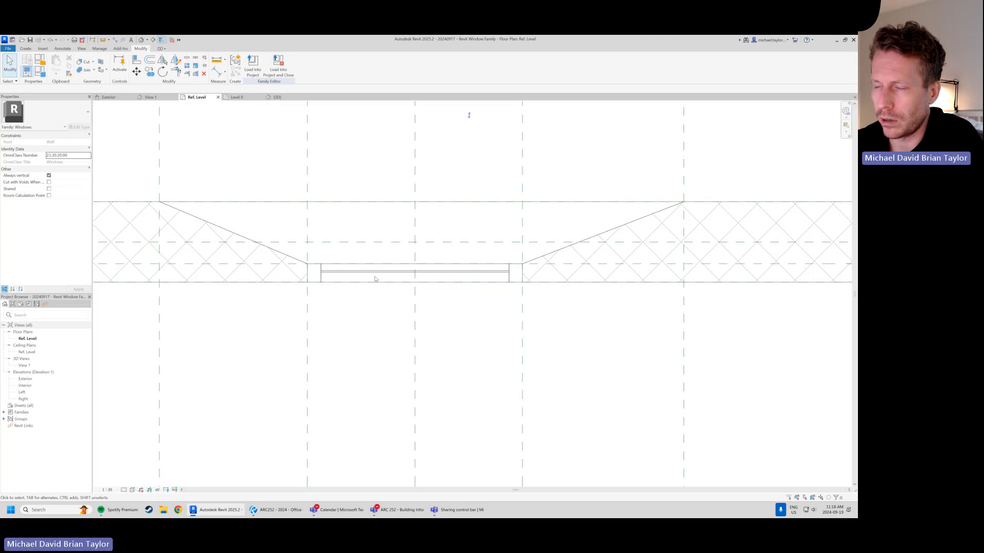
scroll(321, 282, down, 2)
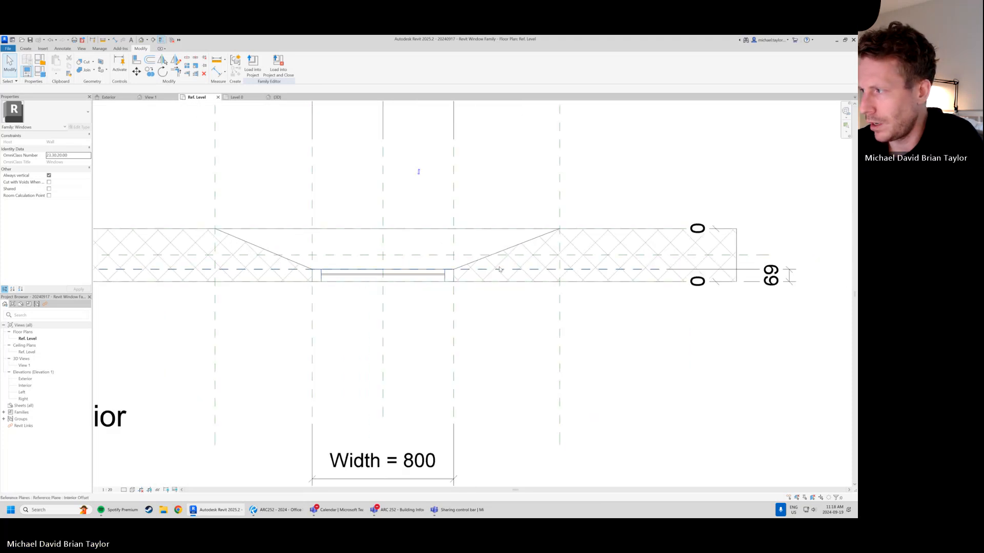
click(531, 271)
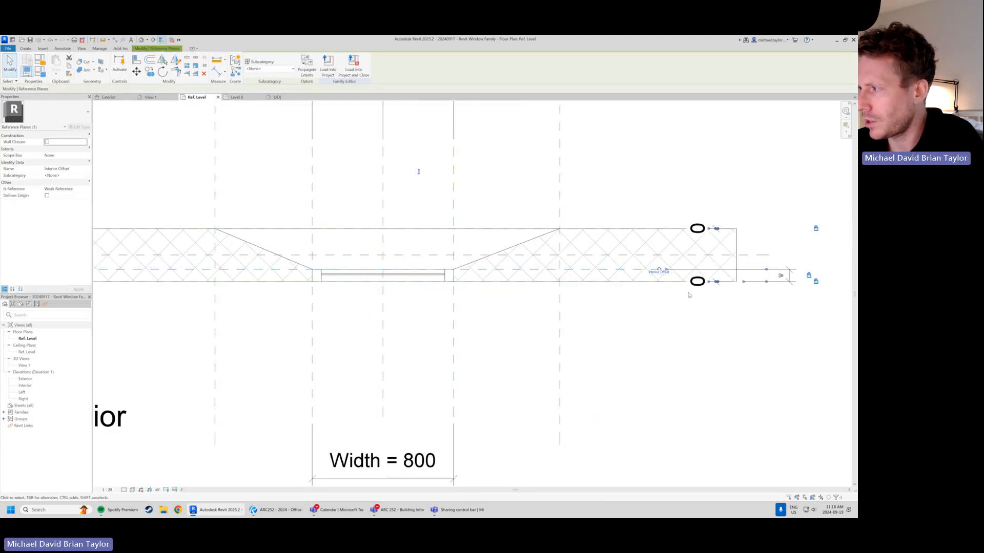
scroll(532, 307, down, 2)
click(564, 336)
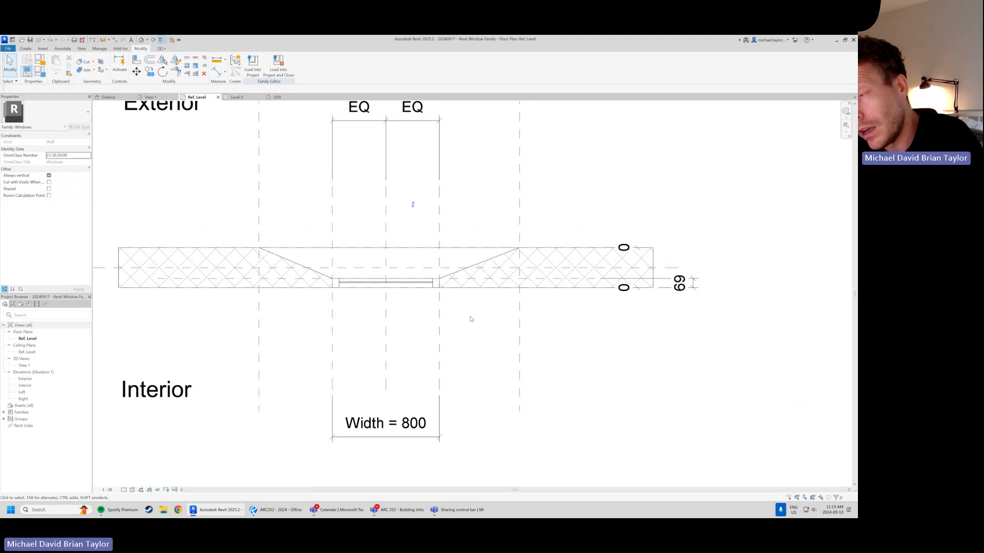
click(570, 280)
scroll(697, 293, up, 2)
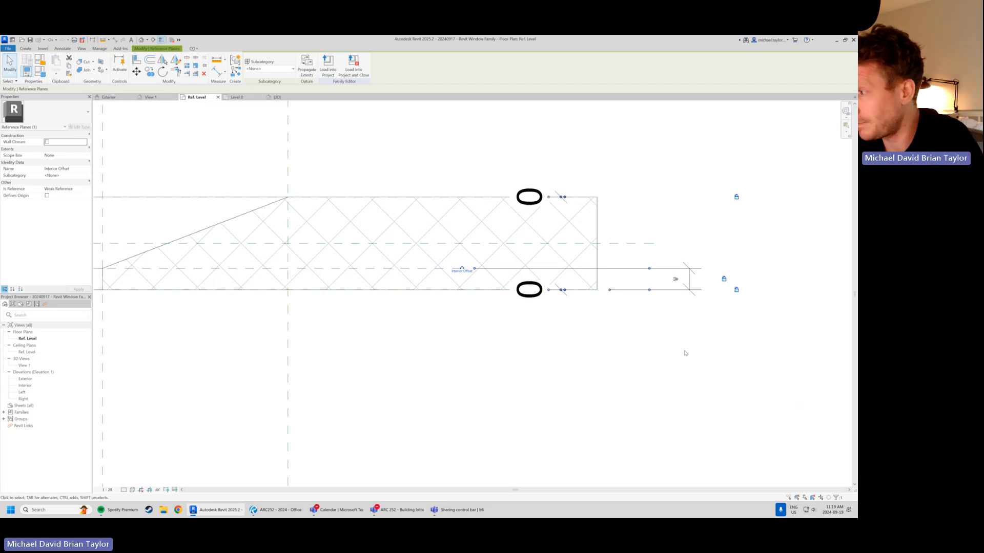
click(686, 354)
click(448, 270)
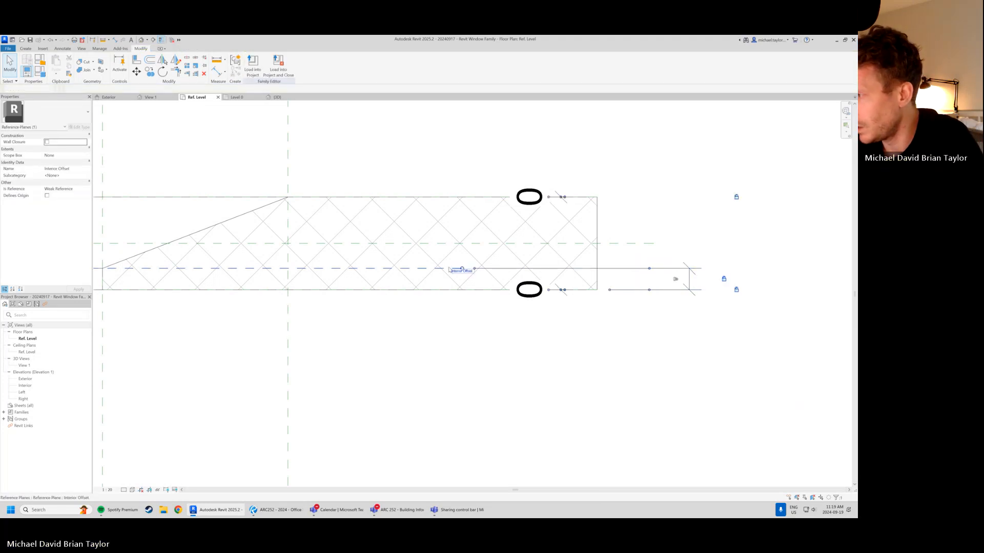
click(688, 302)
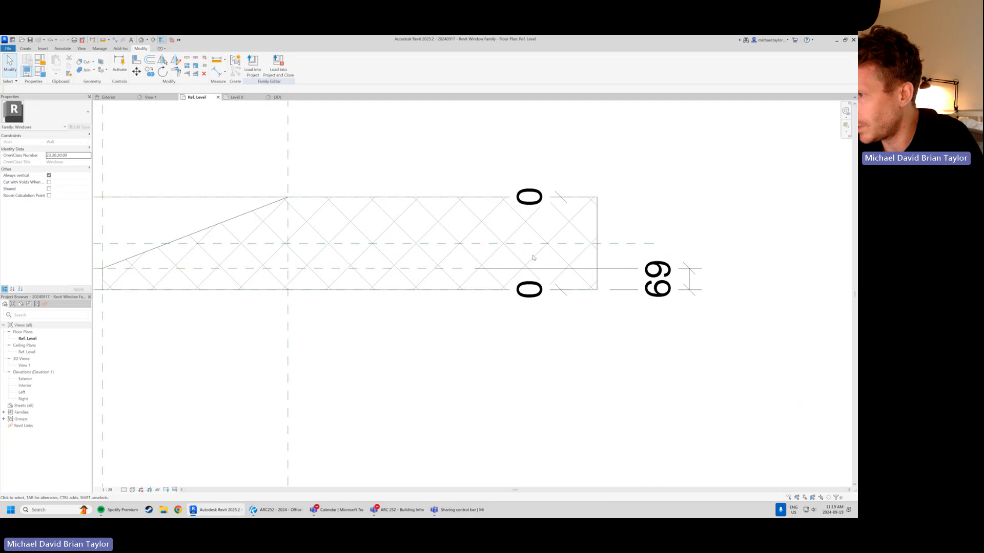
Try to move the Interior Offset reference plane to 145 mm from the interior wall face, and undo the move
click(475, 266)
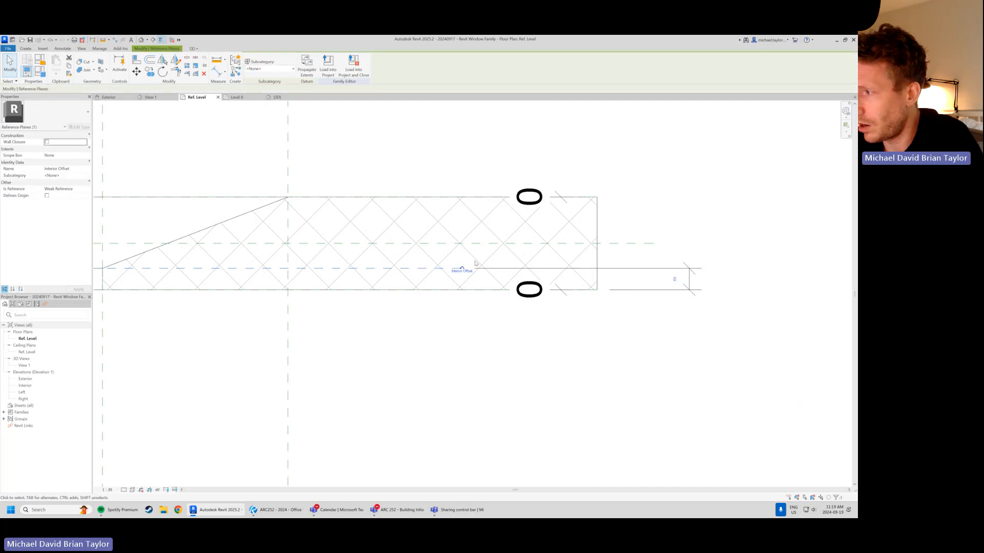
click(674, 279)
text(145)
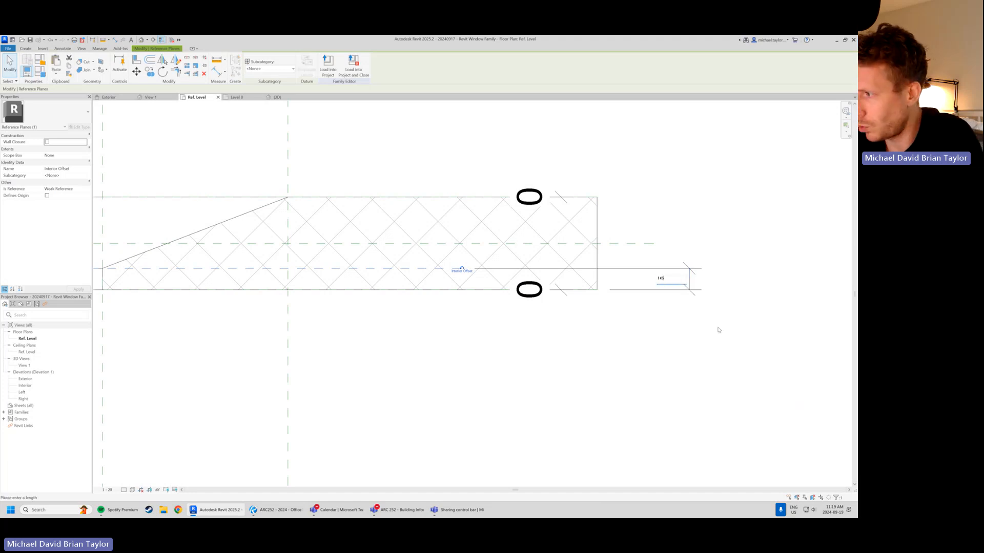
key(Return)
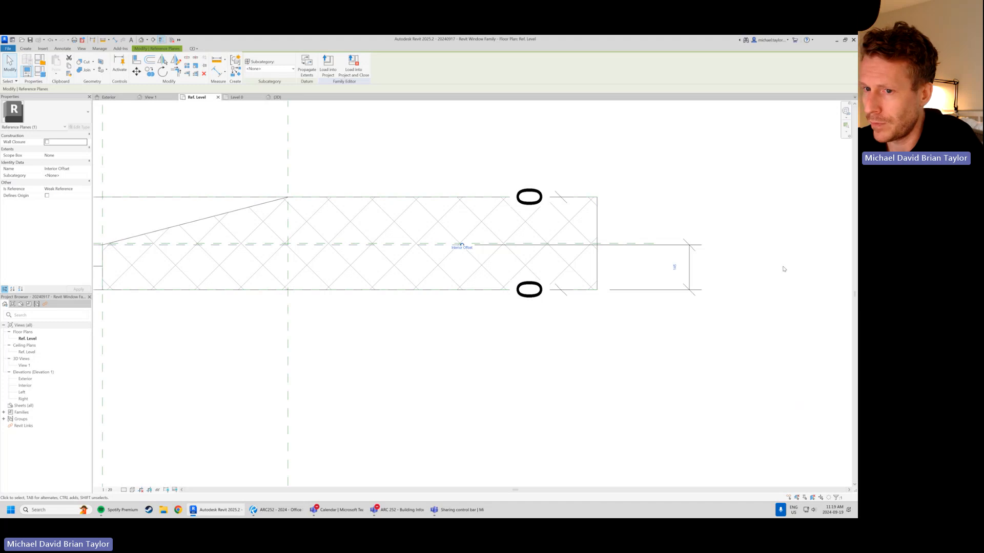
scroll(783, 269, down, 2)
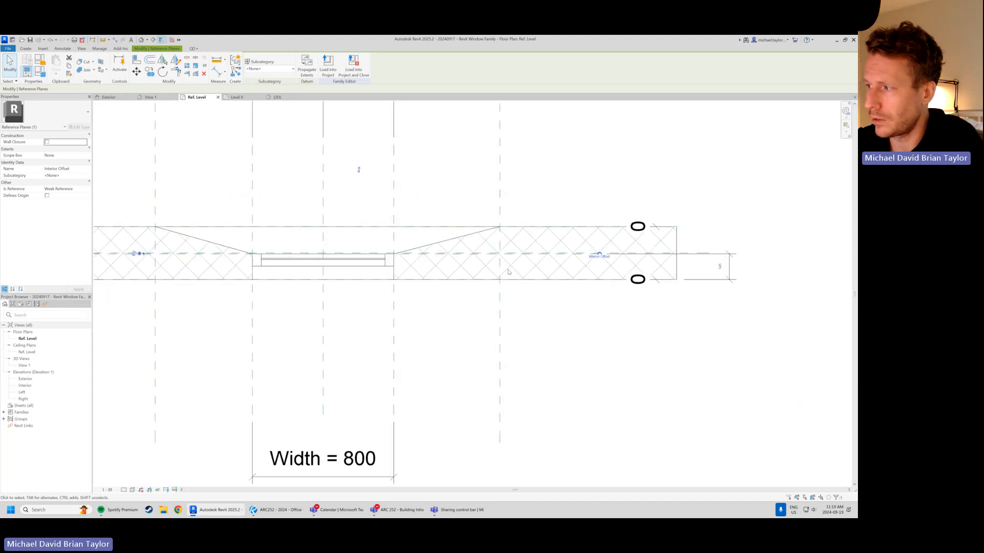
key(ctrl+z)
Set the Interior Offset reference plane's distance from the interior wall face to 145 mm
scroll(775, 250, down, 3)
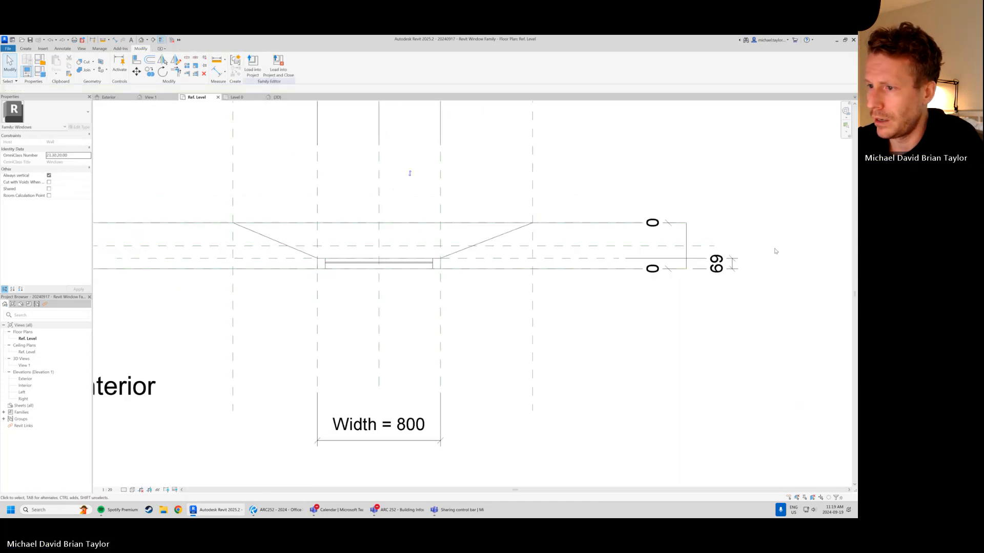
middle_drag(478, 268, 467, 287)
click(474, 277)
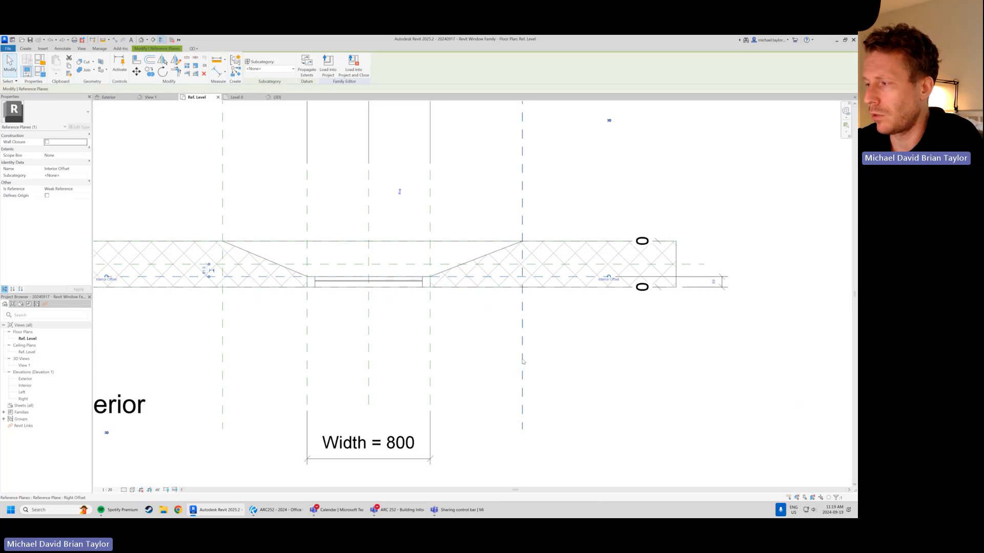
click(714, 282)
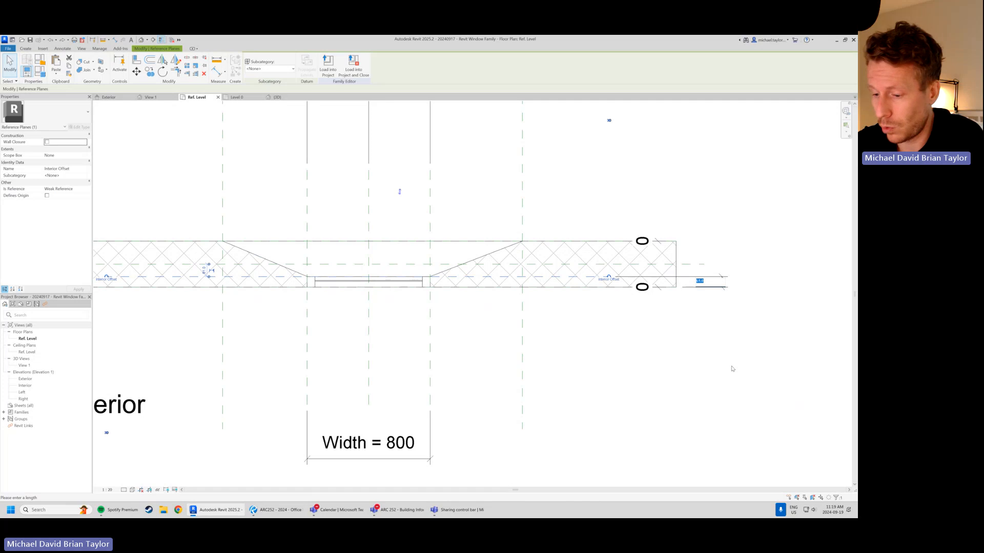
text(145)
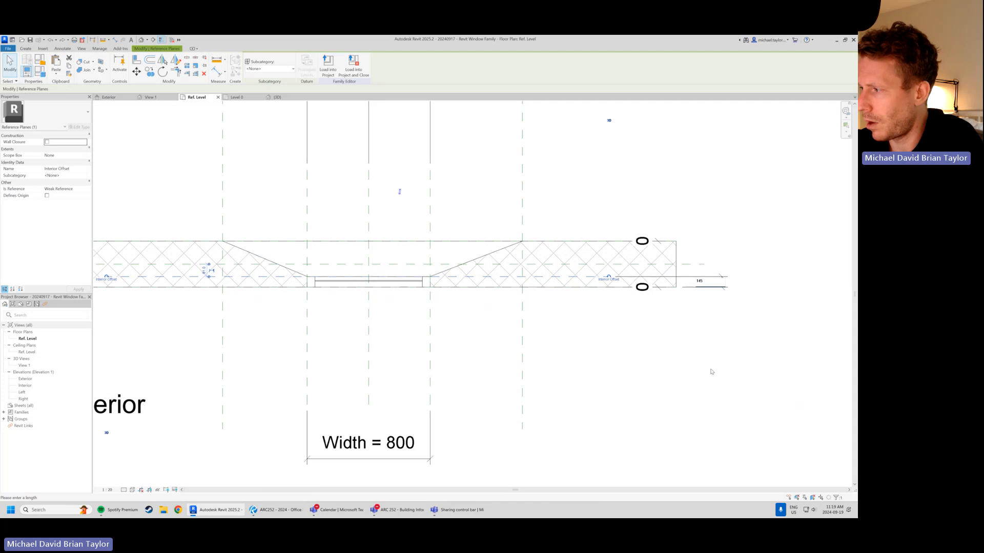
key(Return)
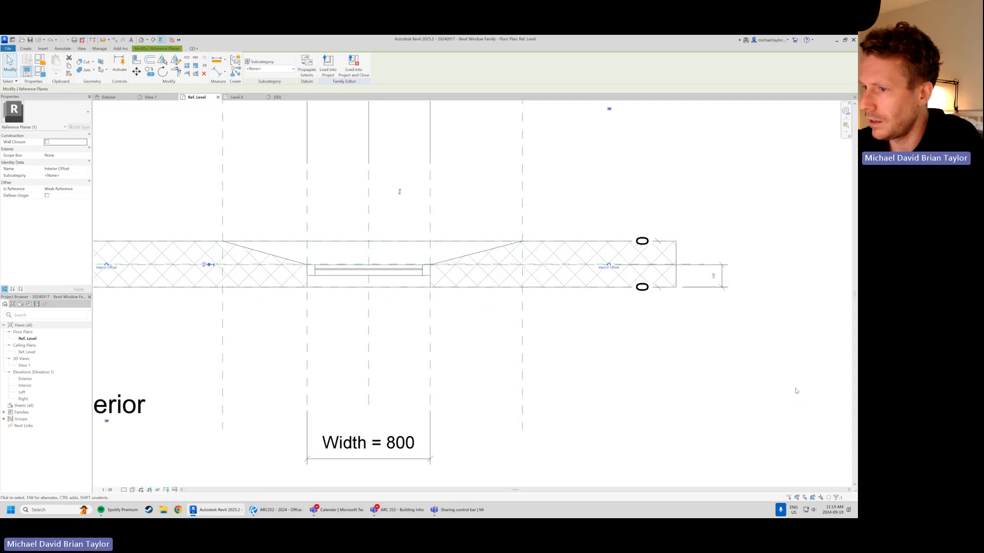
click(603, 397)
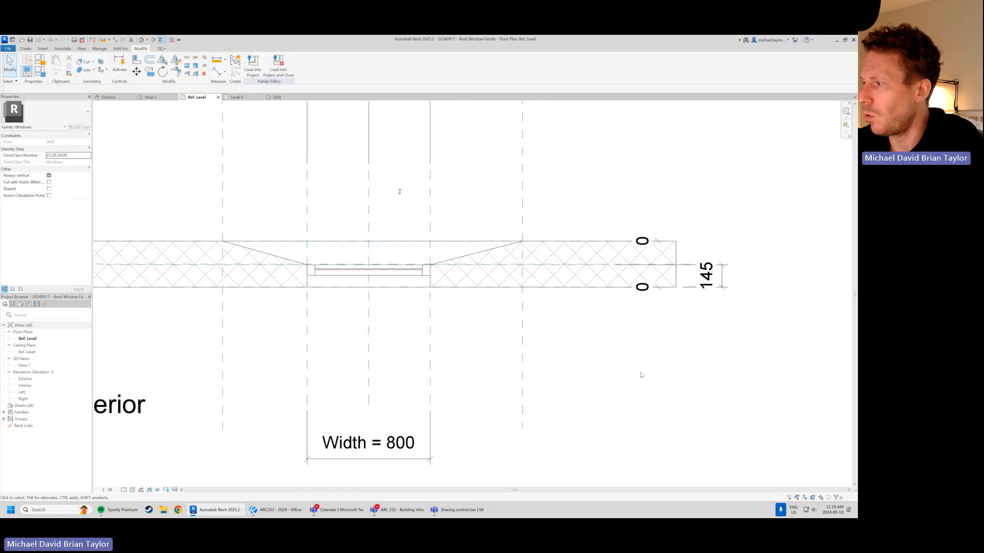
Inspect the offset dimension, the void extrusion around the frame and the splayed void blend for how they follow the Interior Offset plane
scroll(746, 286, up, 1)
click(743, 280)
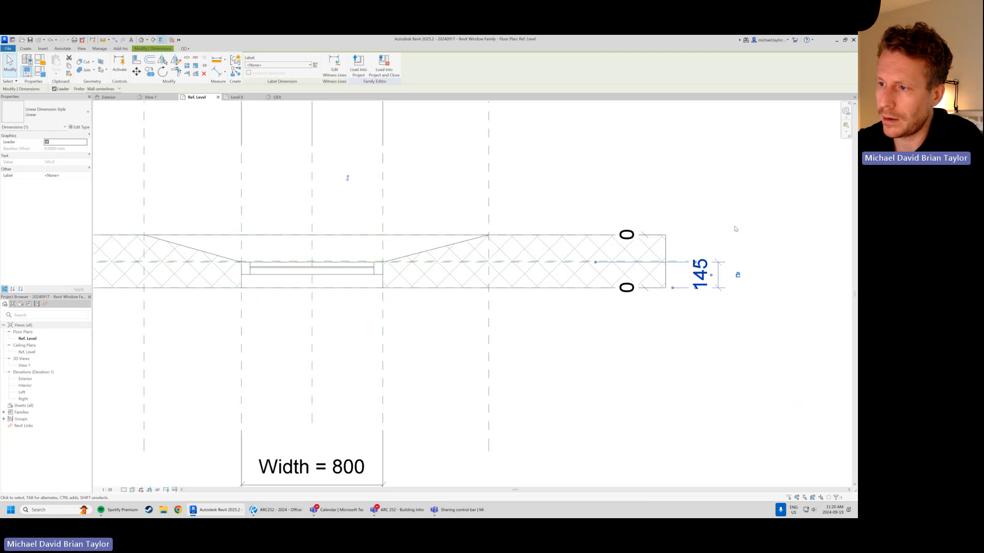
scroll(736, 229, down, 1)
scroll(294, 271, up, 3)
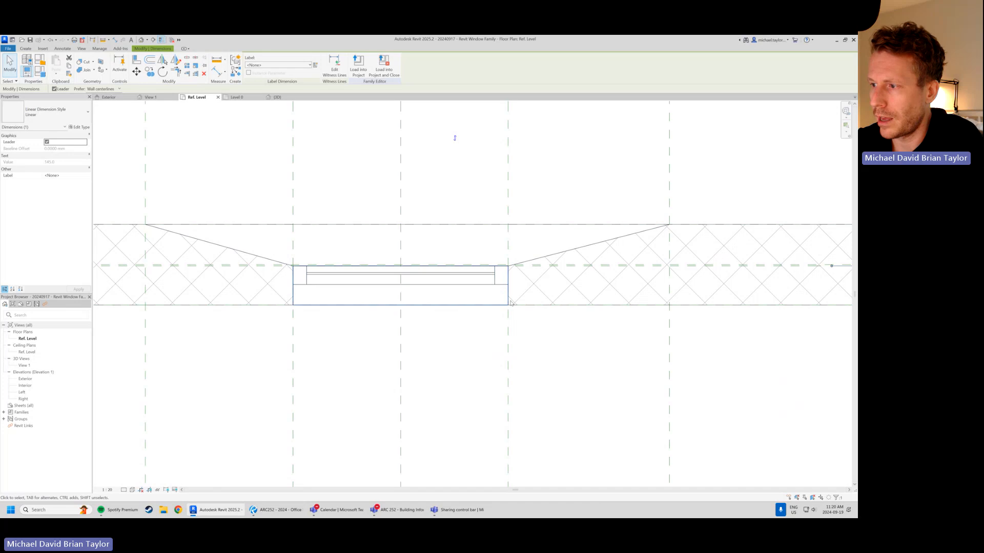
click(508, 279)
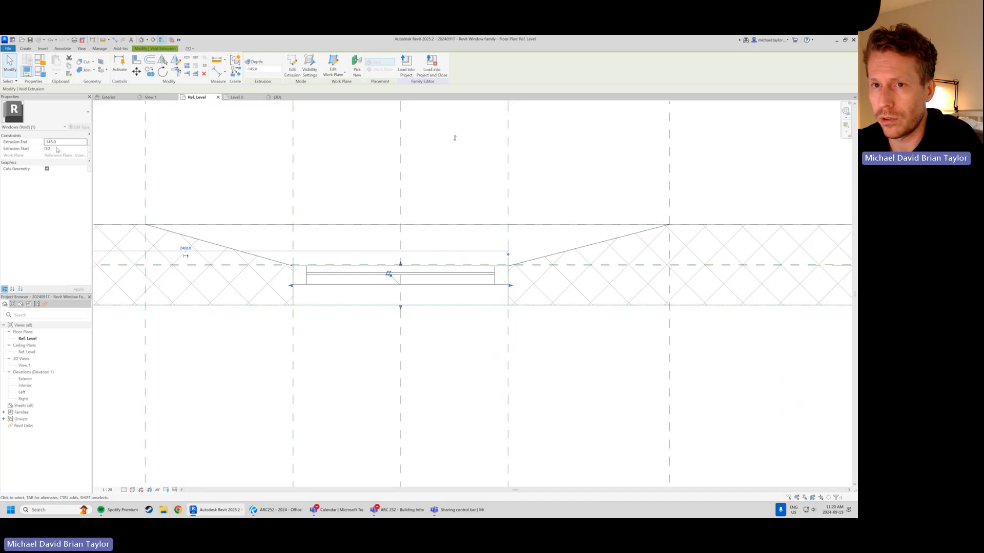
click(332, 336)
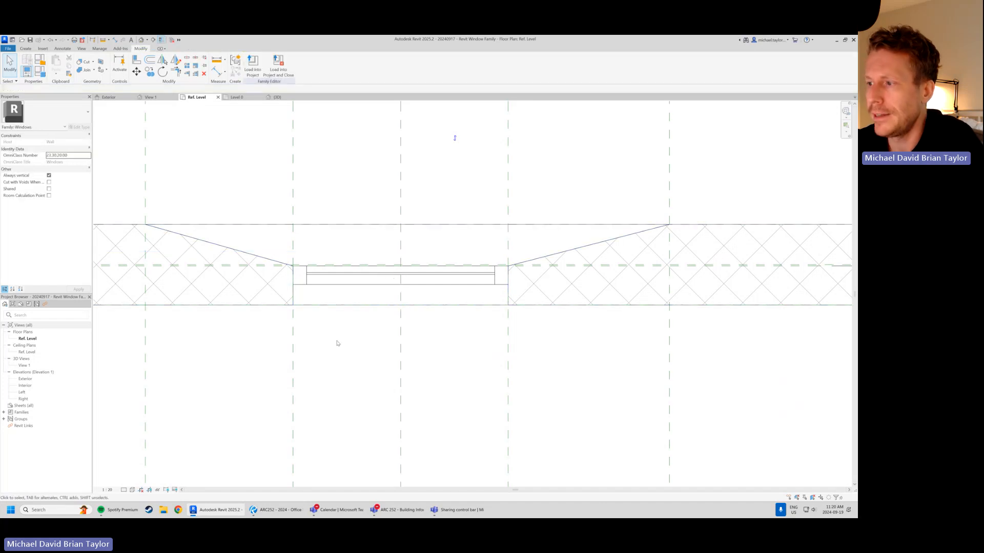
scroll(466, 266, down, 1)
click(592, 245)
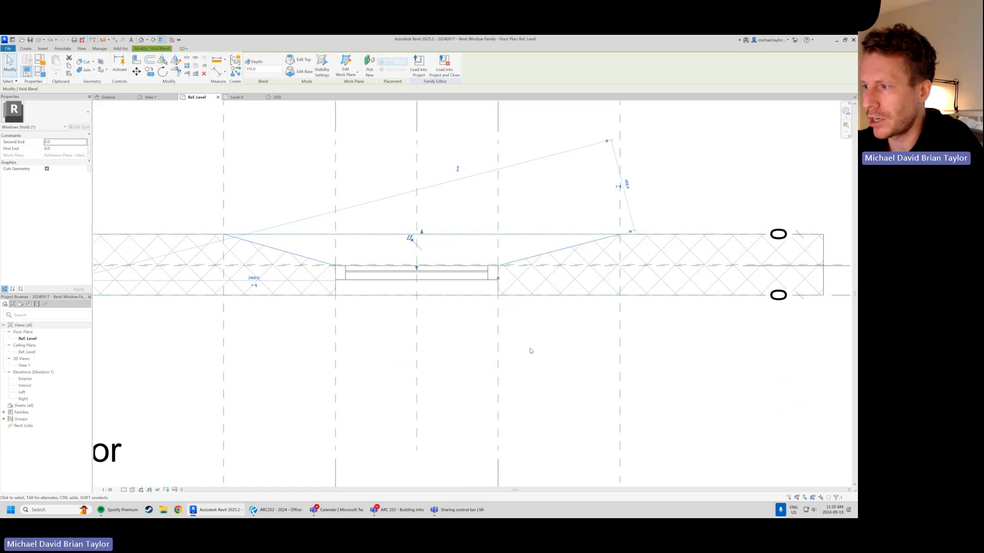
scroll(392, 318, down, 1)
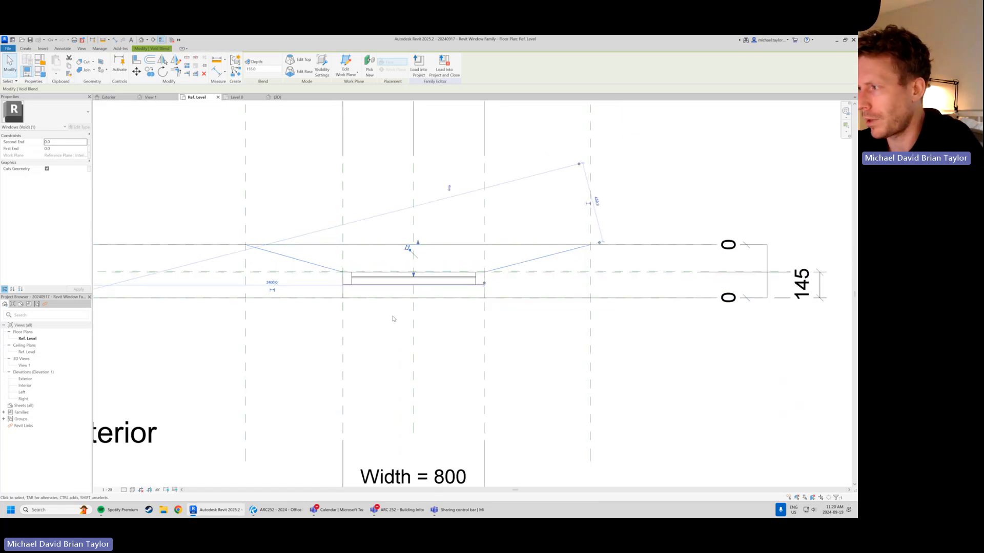
click(717, 386)
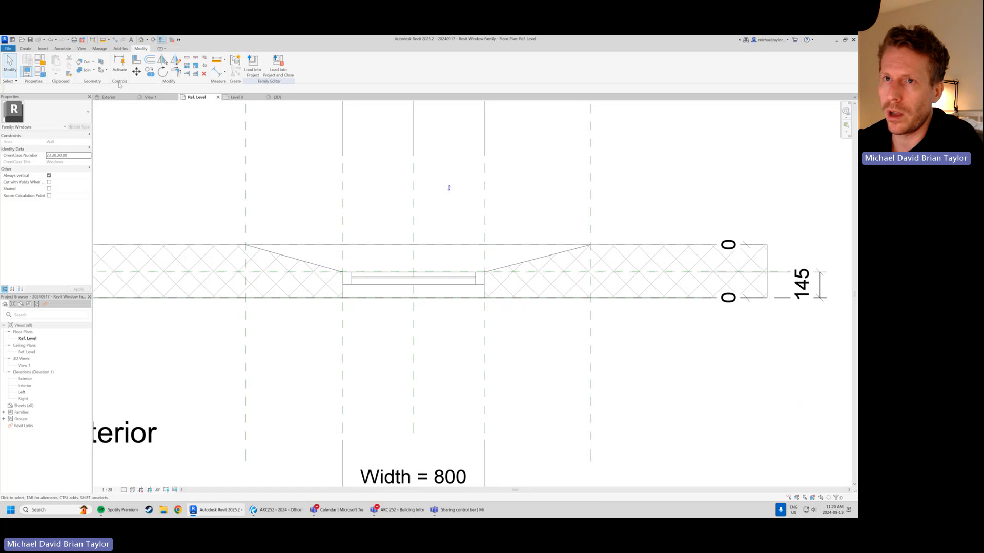
Load the edited window family into the project, overwriting the existing version, and open the 3D view
click(250, 70)
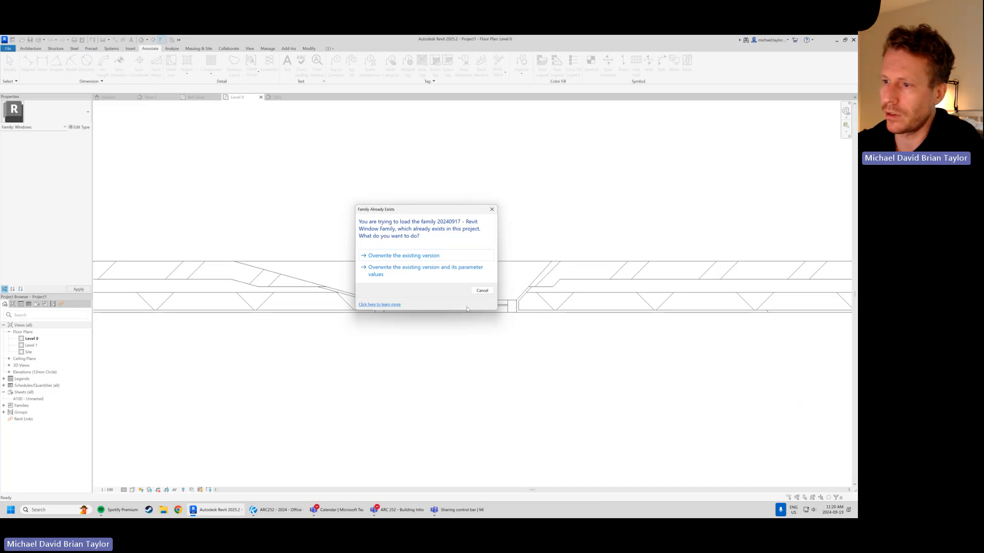
click(427, 256)
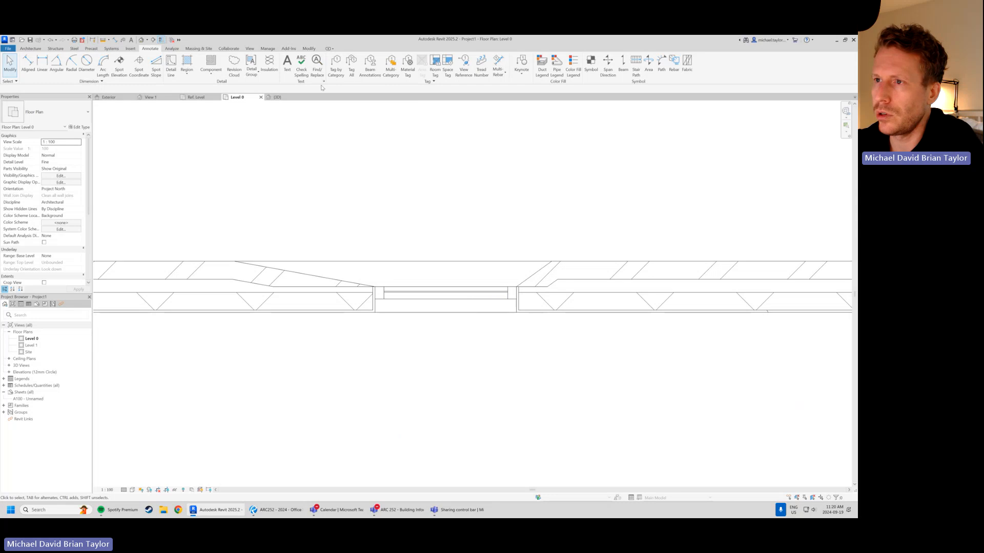
click(276, 97)
Examine the frame position and splayed brick reveals of the window nearest the wall's end from several angles in 3D
scroll(310, 250, down, 1)
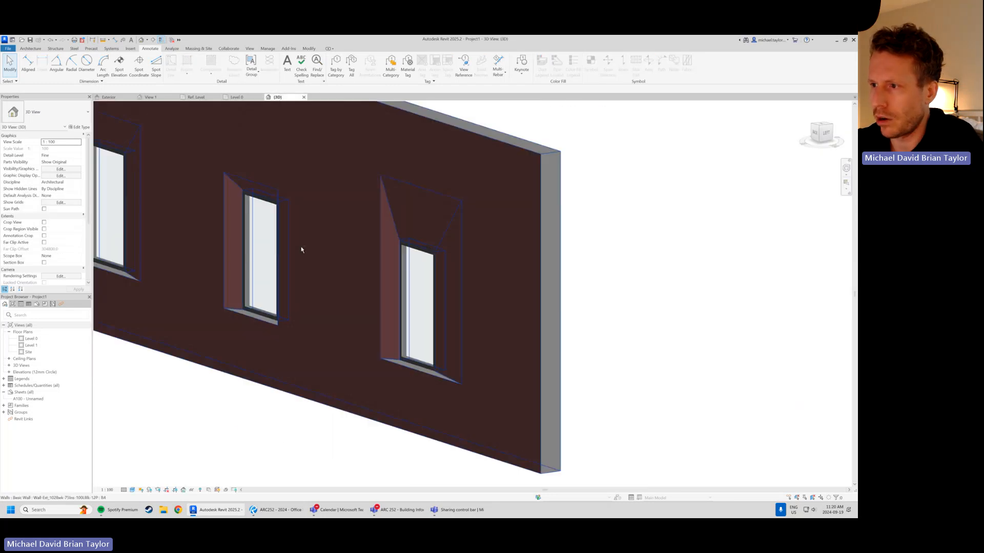
shift+middle_drag(301, 249, 328, 252)
scroll(540, 210, up, 1)
scroll(523, 287, up, 2)
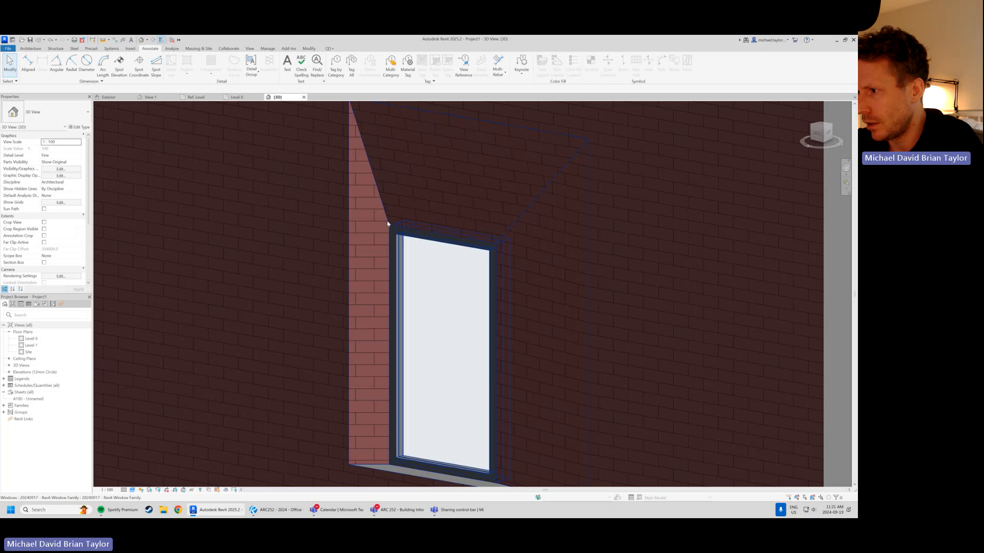
scroll(376, 205, down, 1)
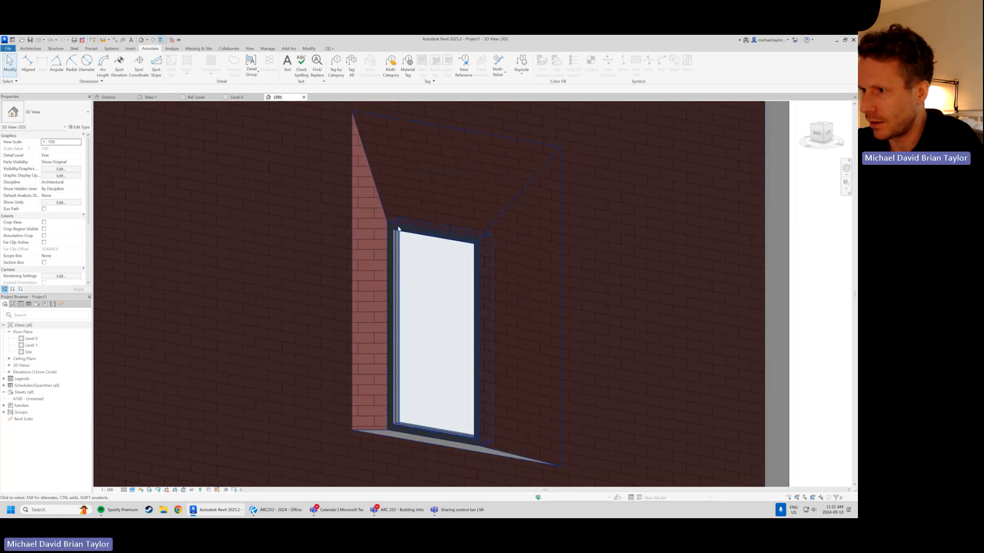
scroll(479, 297, down, 2)
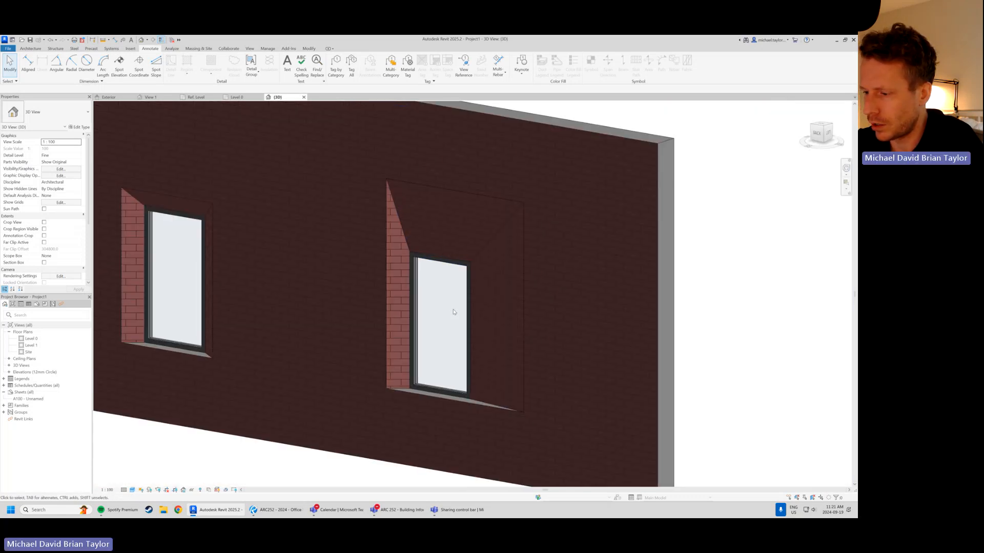
shift+middle_drag(213, 340, 467, 333)
scroll(469, 217, up, 4)
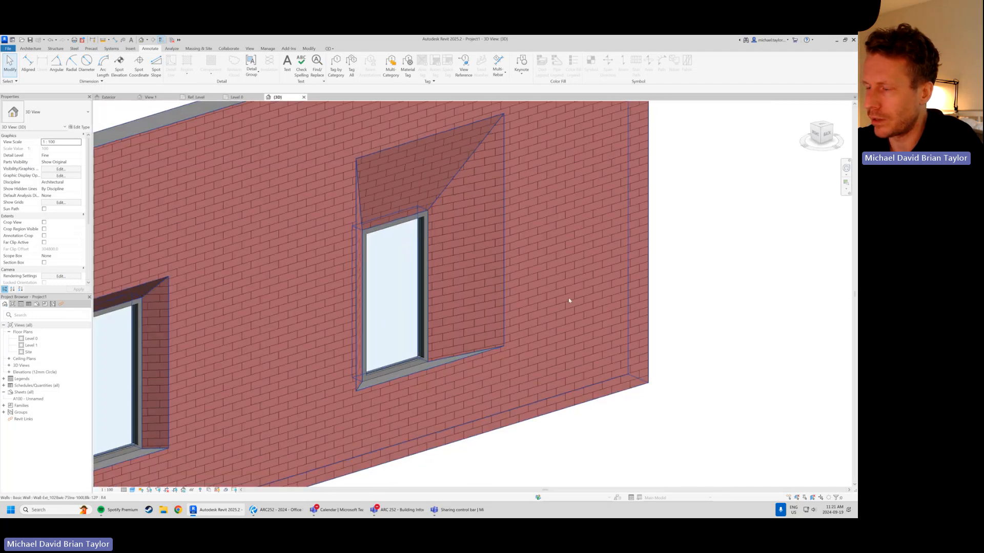
scroll(590, 307, down, 2)
scroll(466, 246, up, 3)
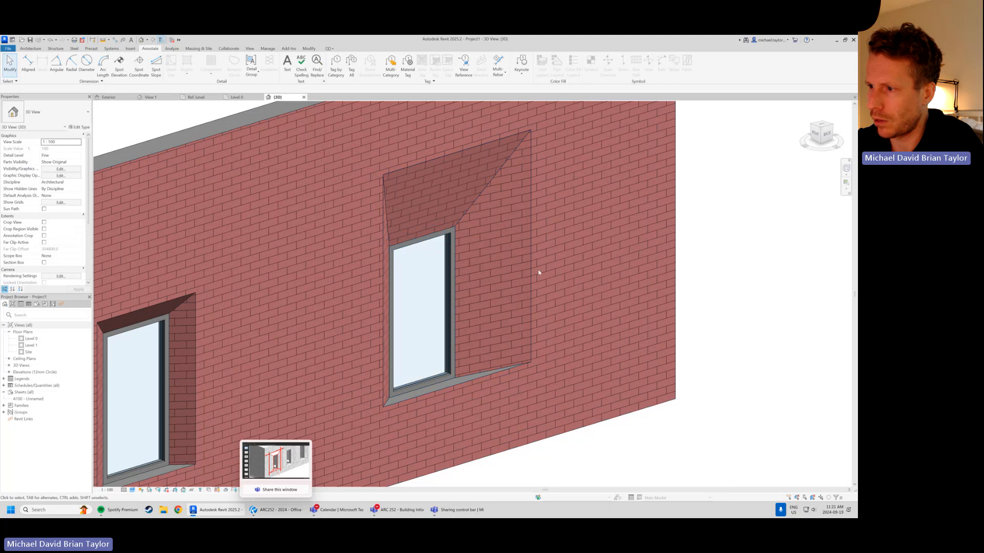
shift+middle_drag(589, 355, 287, 215)
scroll(279, 200, down, 2)
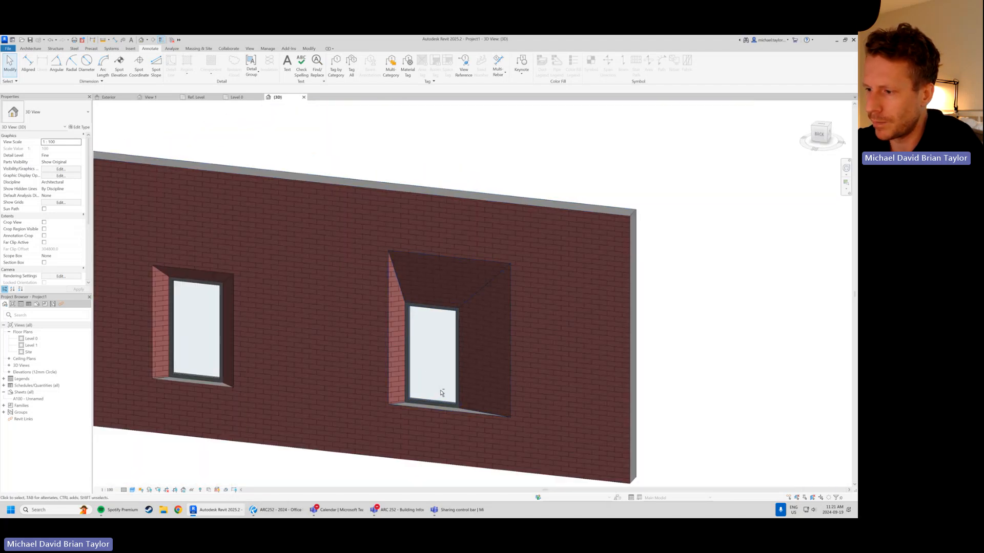
scroll(451, 403, up, 4)
shift+middle_drag(451, 403, 430, 397)
scroll(236, 225, down, 1)
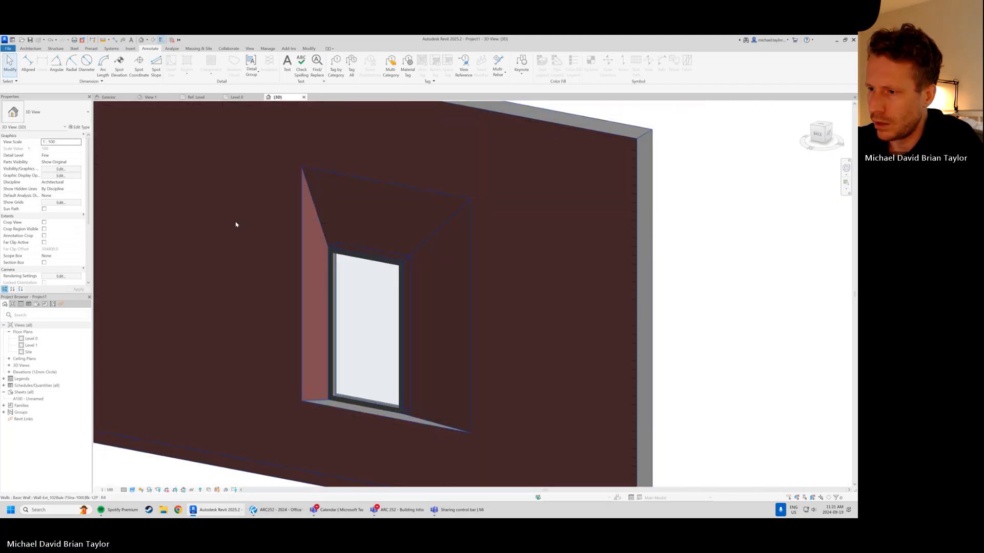
scroll(352, 385, up, 1)
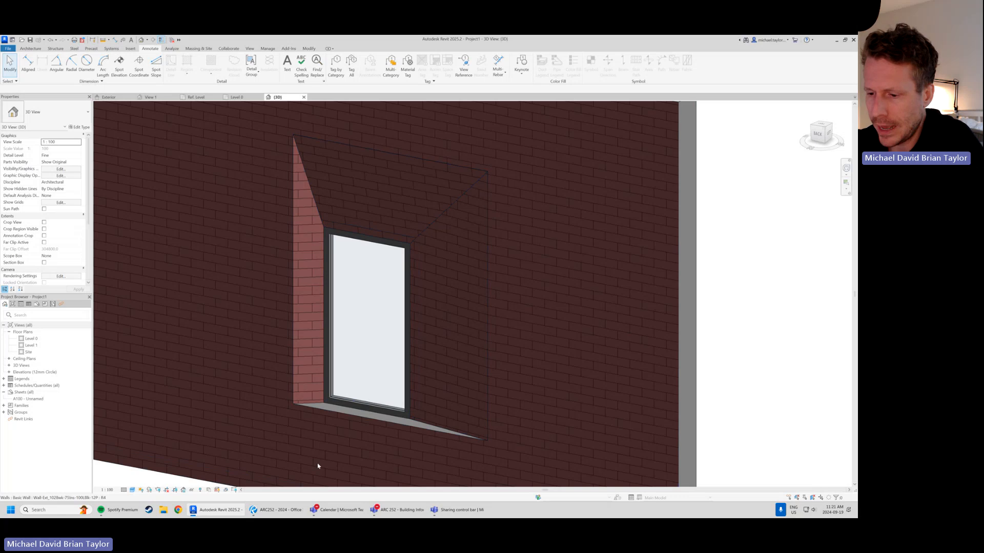
Switch to the Office Building reference drawing set in Revu and examine how the W1 windows sit between the splayed brick reveals on page 3
mouse_move(272, 512)
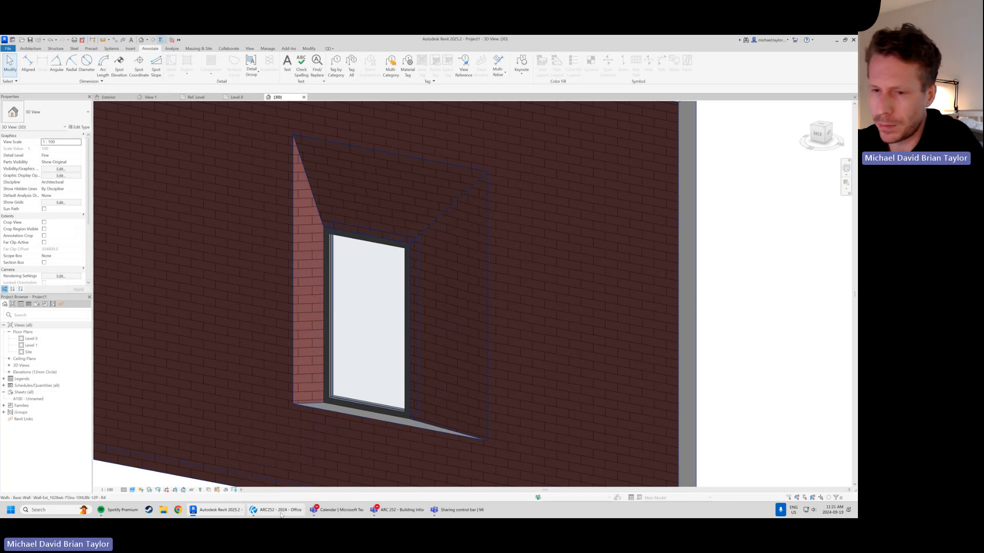
click(281, 512)
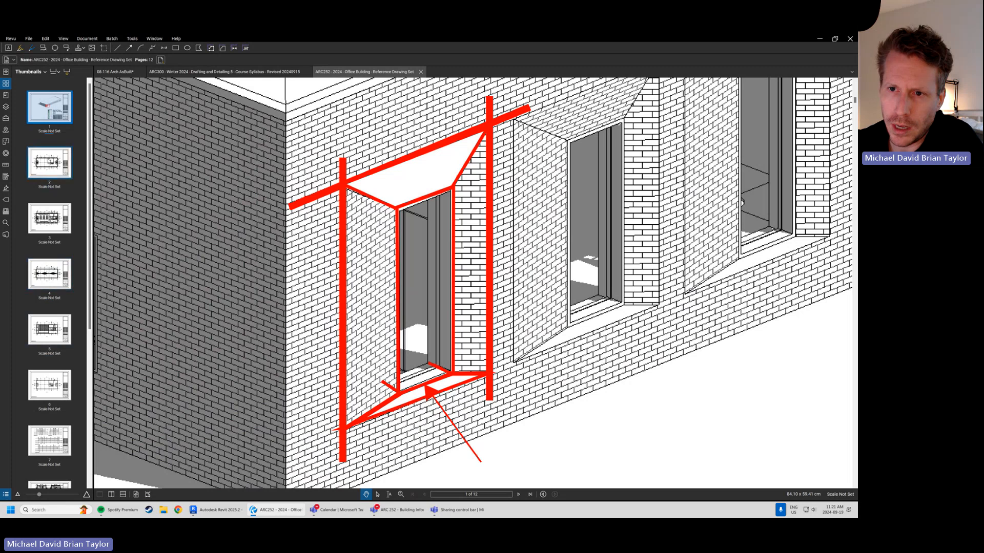
click(49, 218)
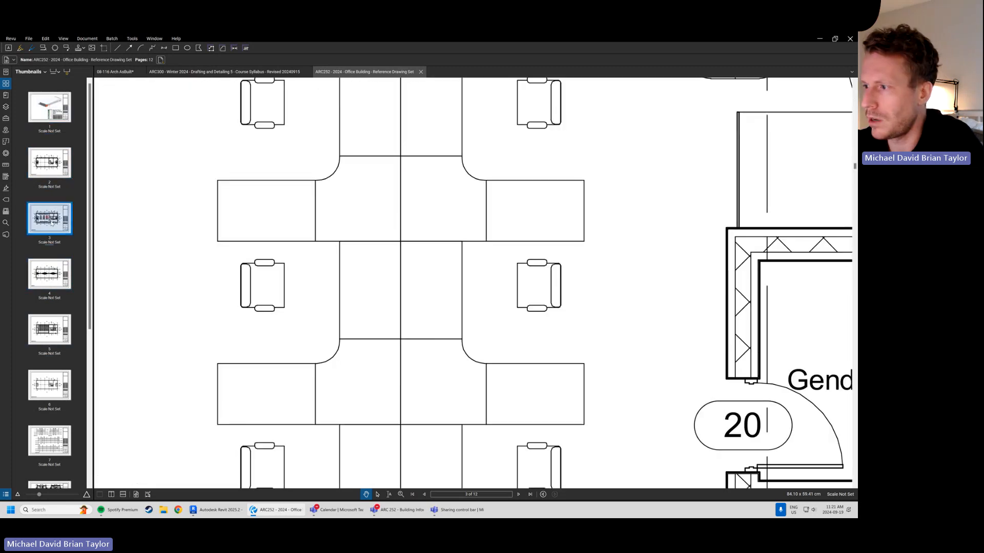
scroll(408, 334, down, 5)
scroll(408, 334, up, 10)
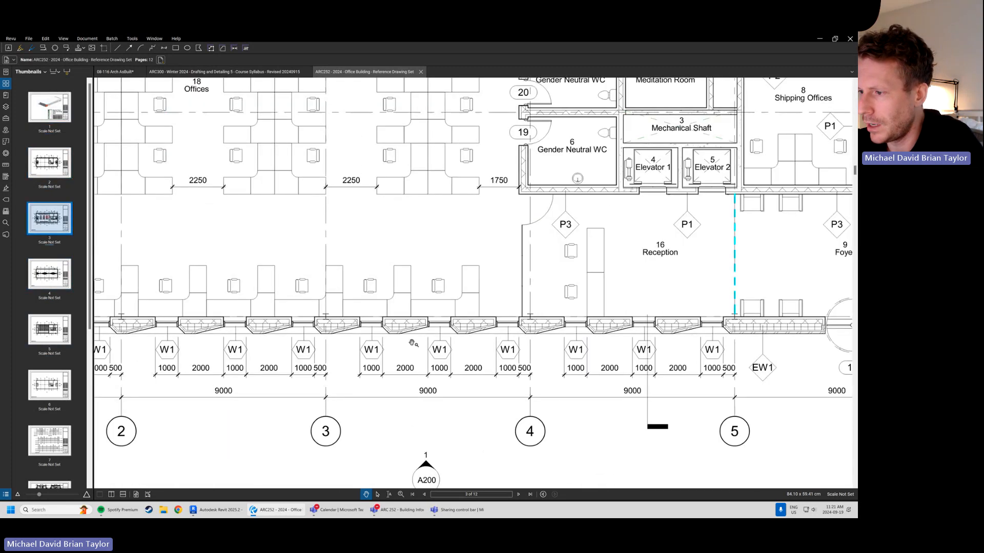
drag(336, 281, 357, 292)
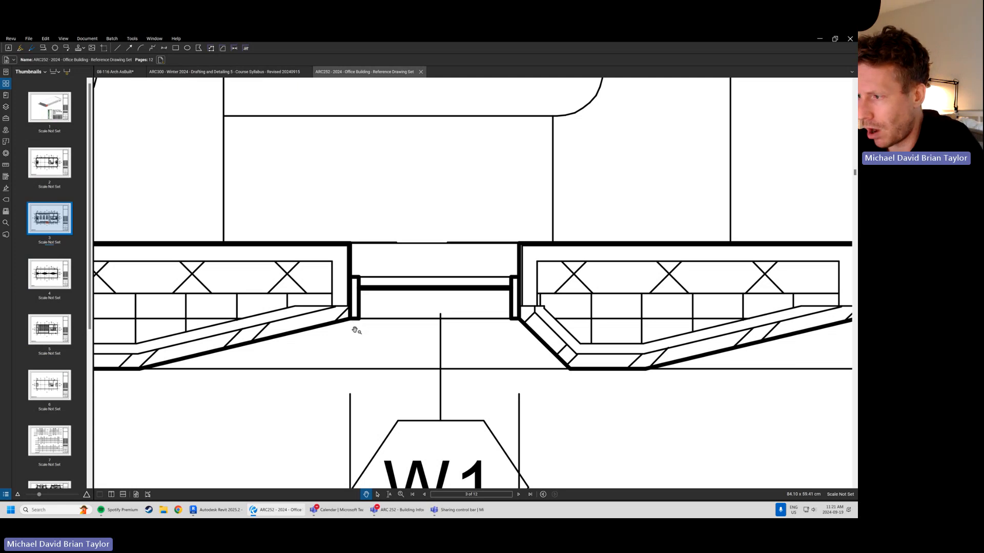
scroll(353, 323, up, 1)
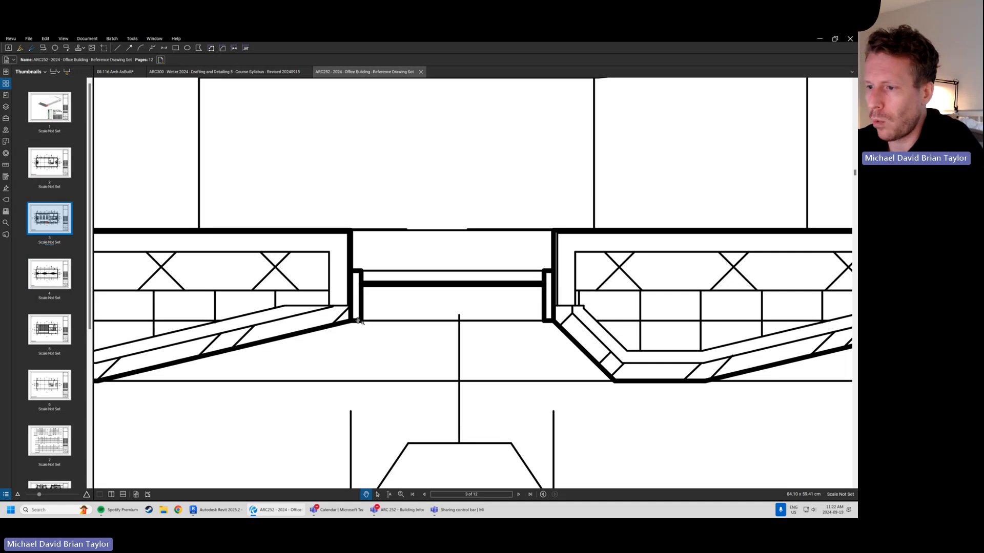
scroll(350, 294, down, 2)
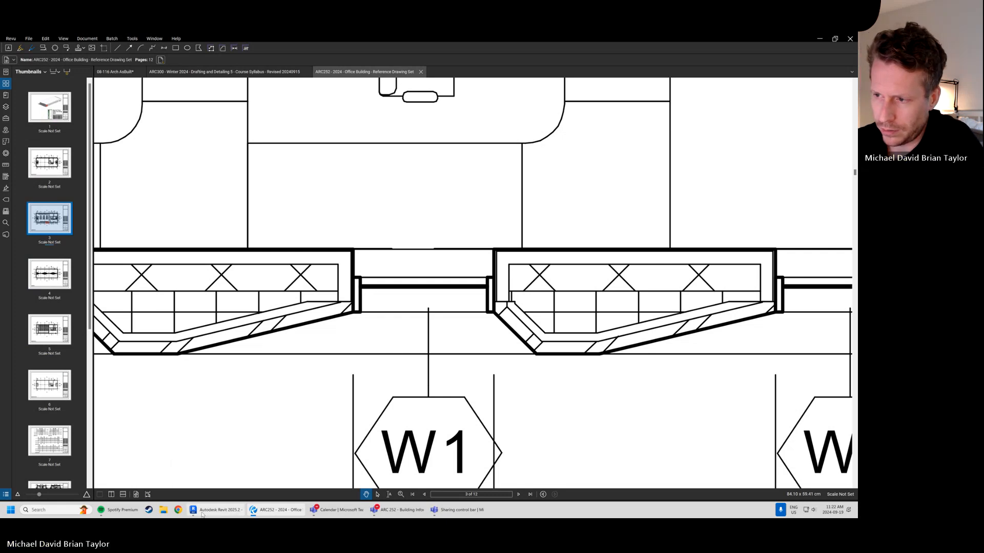
Return to the window family's Ref. Level plan in Revit and set the Interior Offset plane's distance from the interior wall face to 200 mm
mouse_move(203, 514)
click(215, 458)
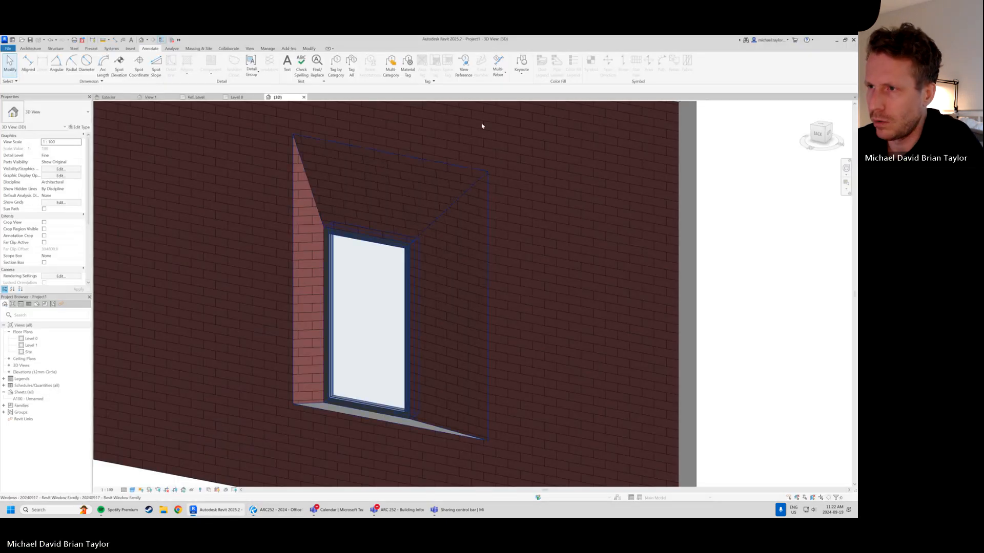
click(209, 97)
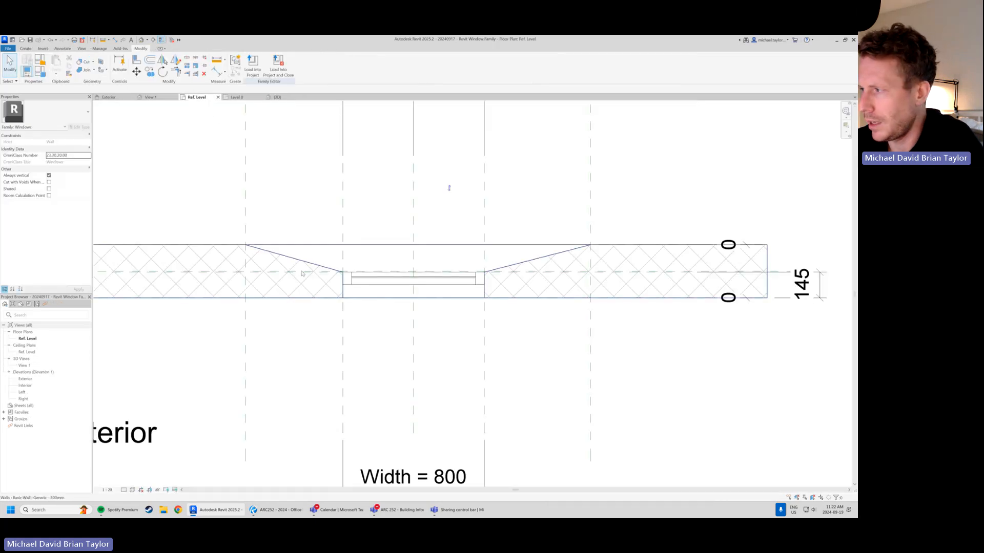
scroll(425, 333, down, 1)
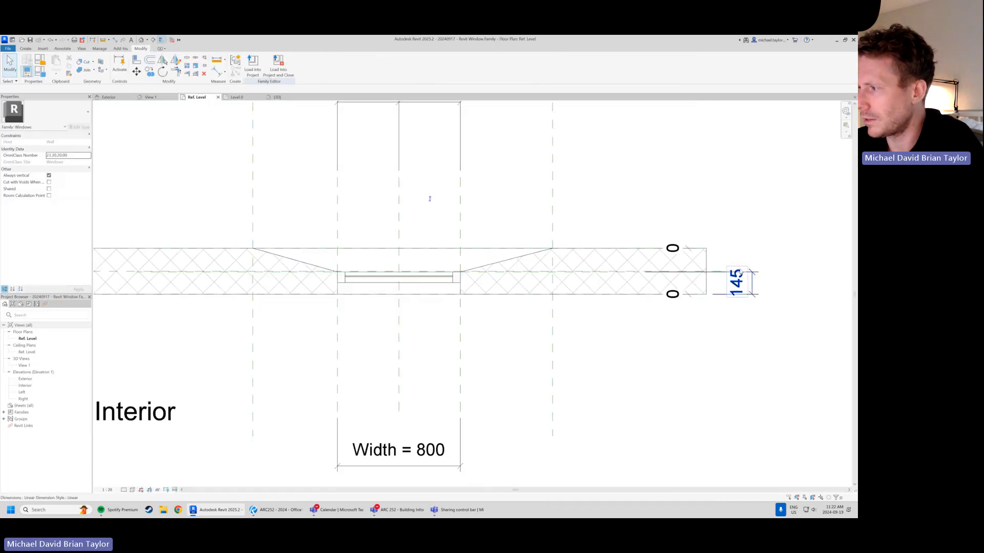
scroll(592, 276, up, 1)
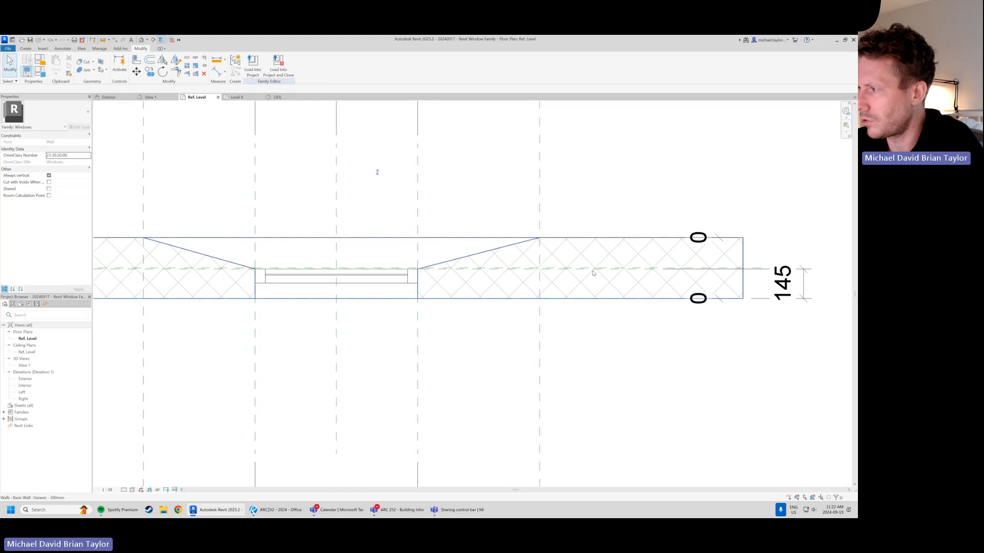
click(632, 269)
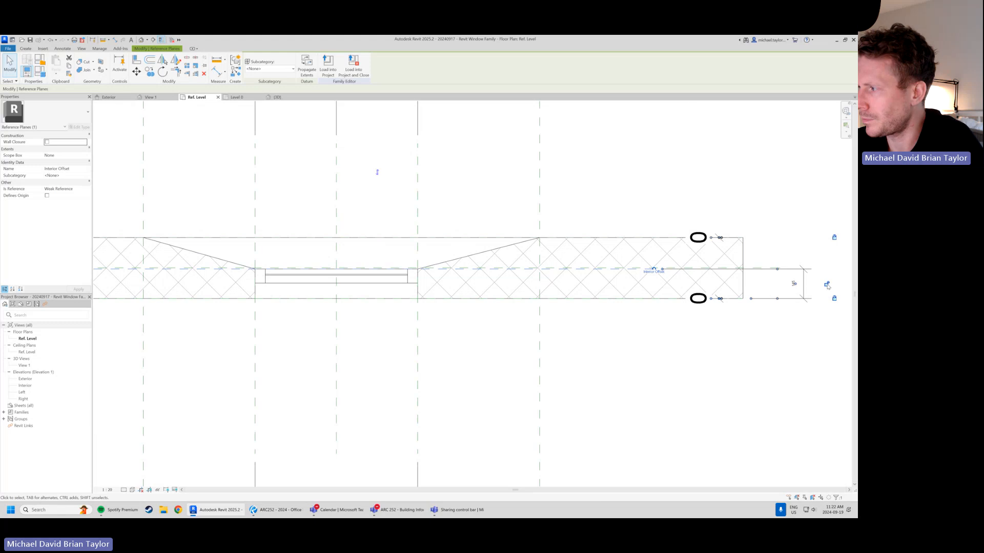
click(663, 388)
click(582, 269)
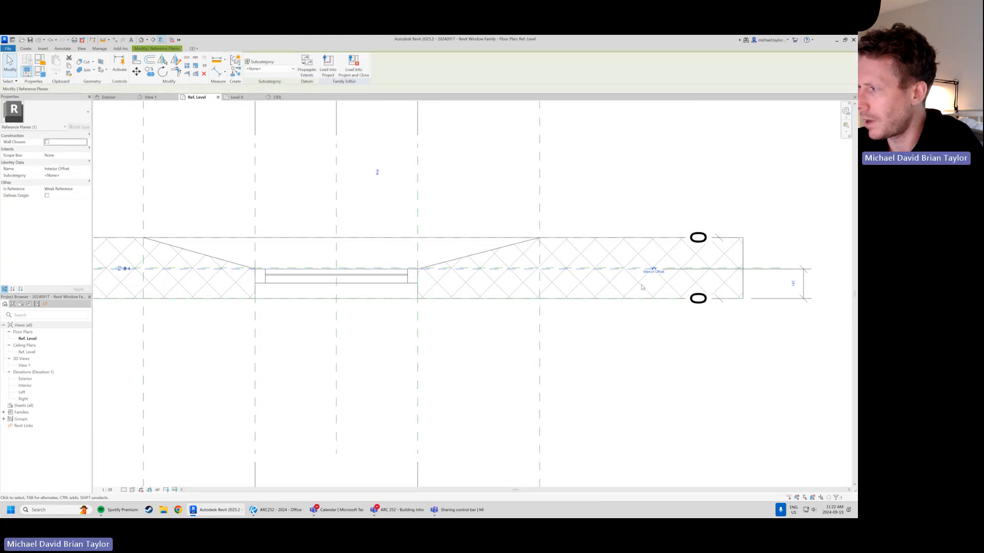
click(793, 283)
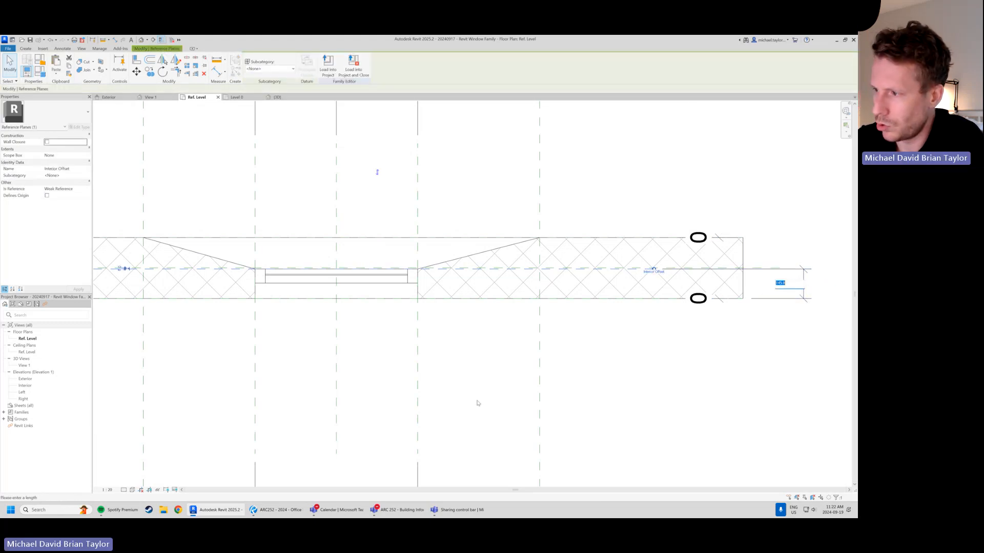
text(200)
key(Return)
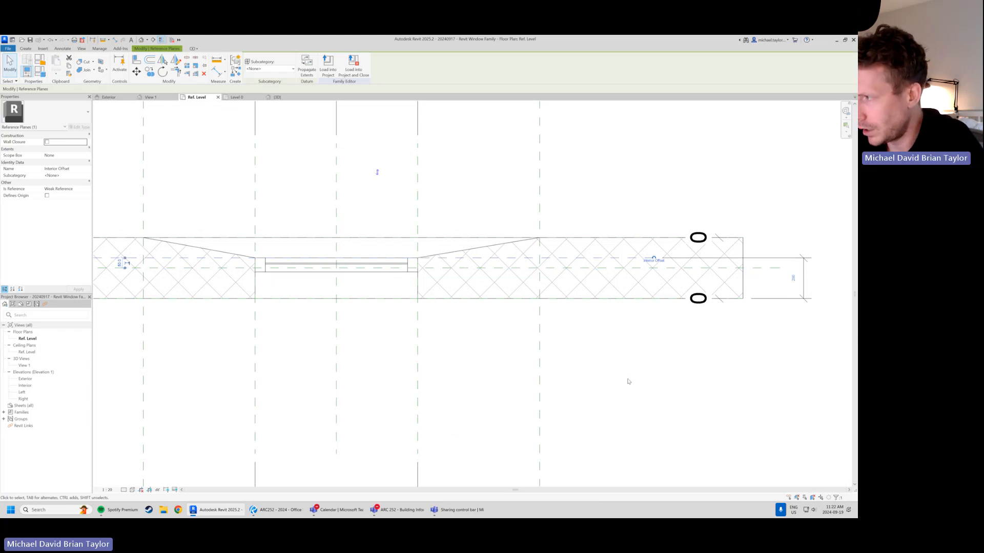
click(659, 391)
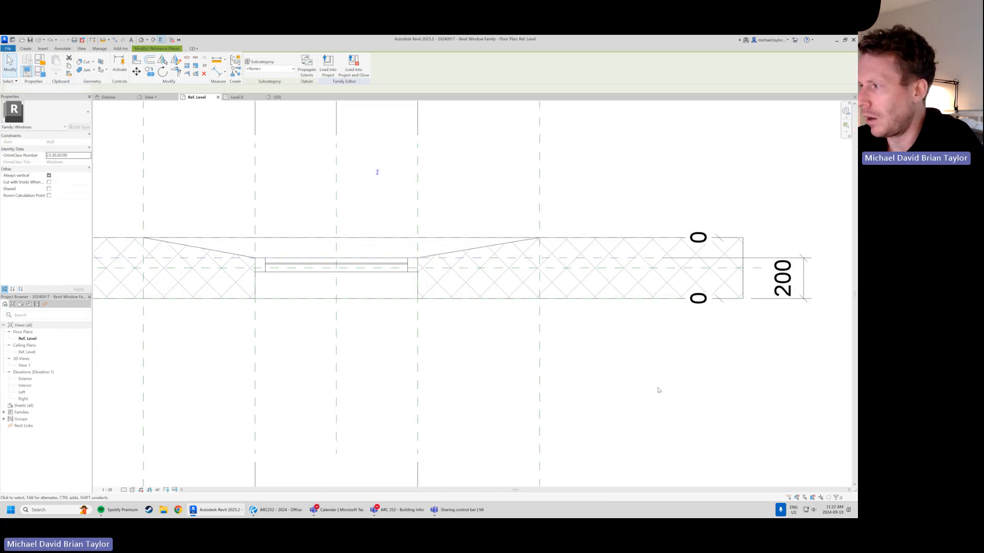
click(804, 285)
click(697, 377)
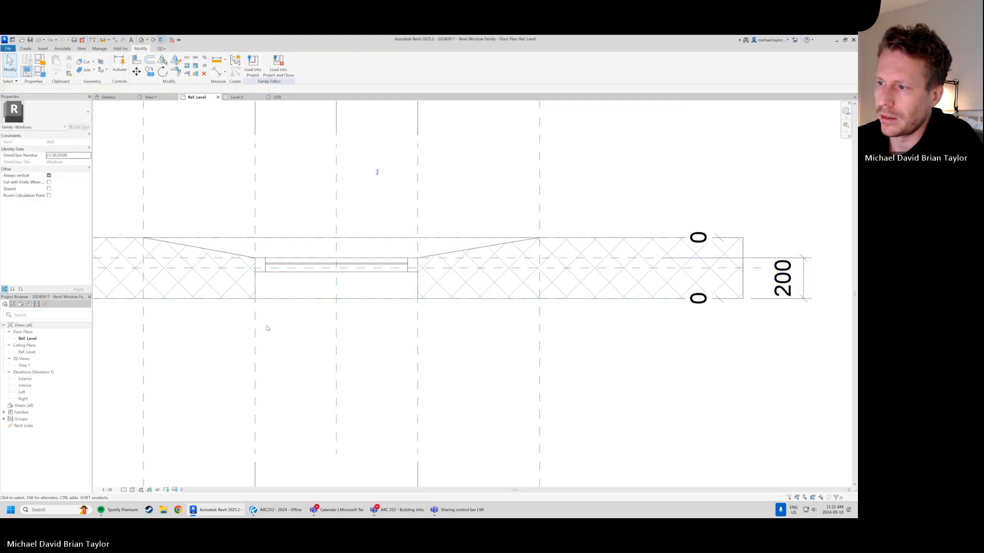
middle_drag(267, 326, 288, 330)
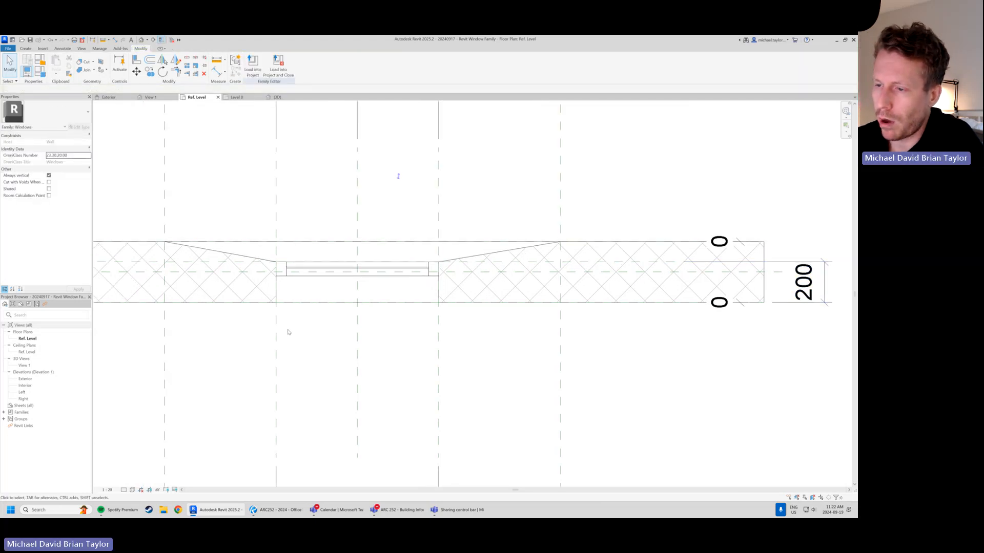
Extend the window frame extrusion to the interior wall face by setting its Extrusion End to -200
click(284, 284)
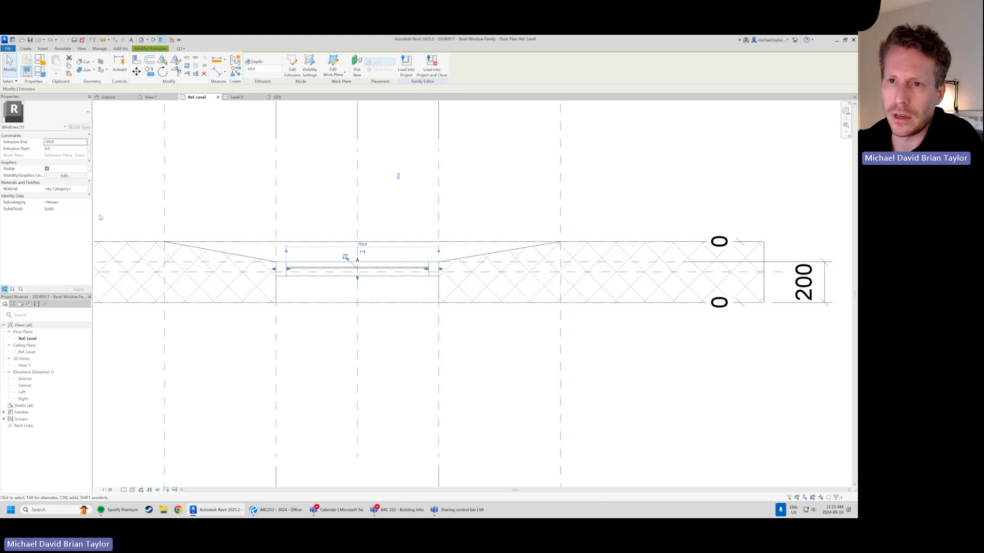
click(61, 143)
drag(61, 143, 47, 147)
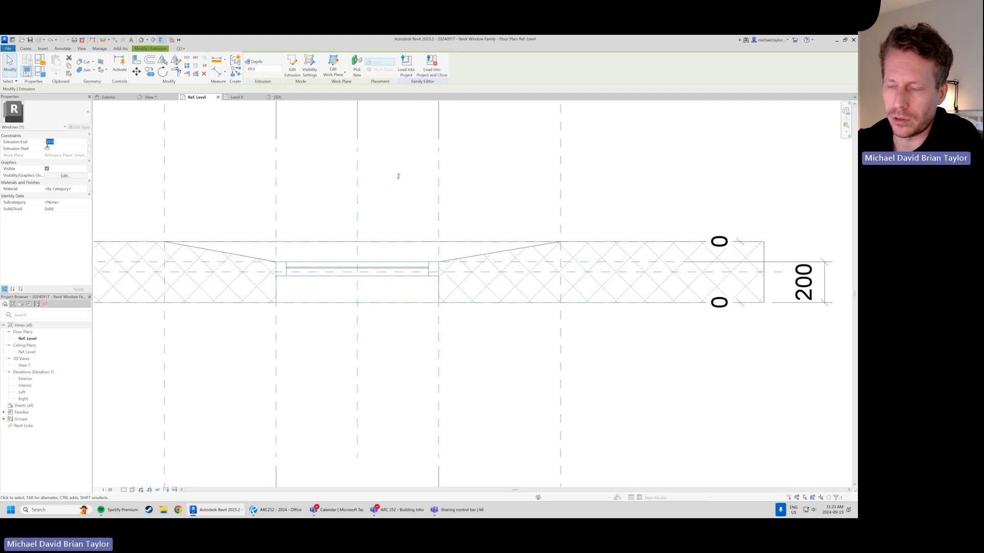
key(BackSpace)
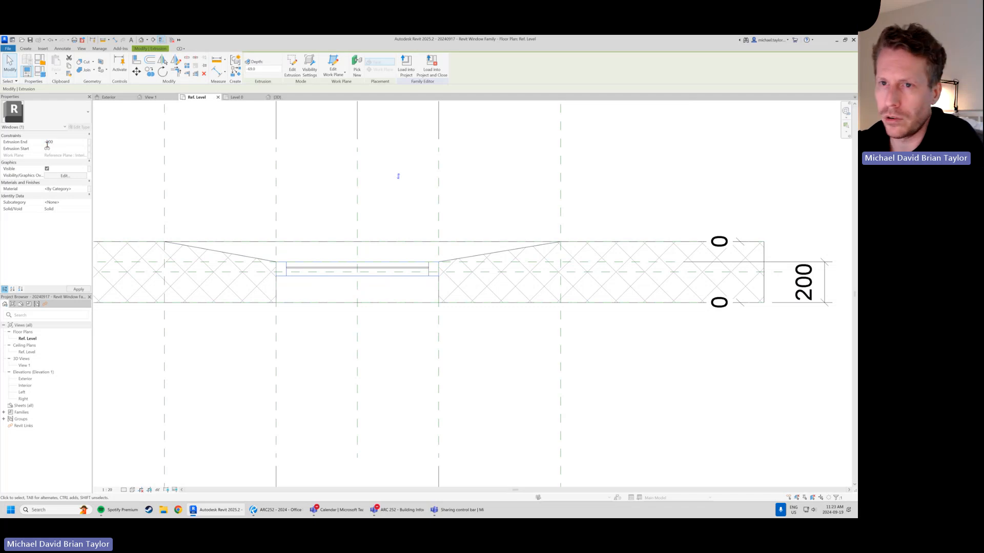
text(-200)
key(Return)
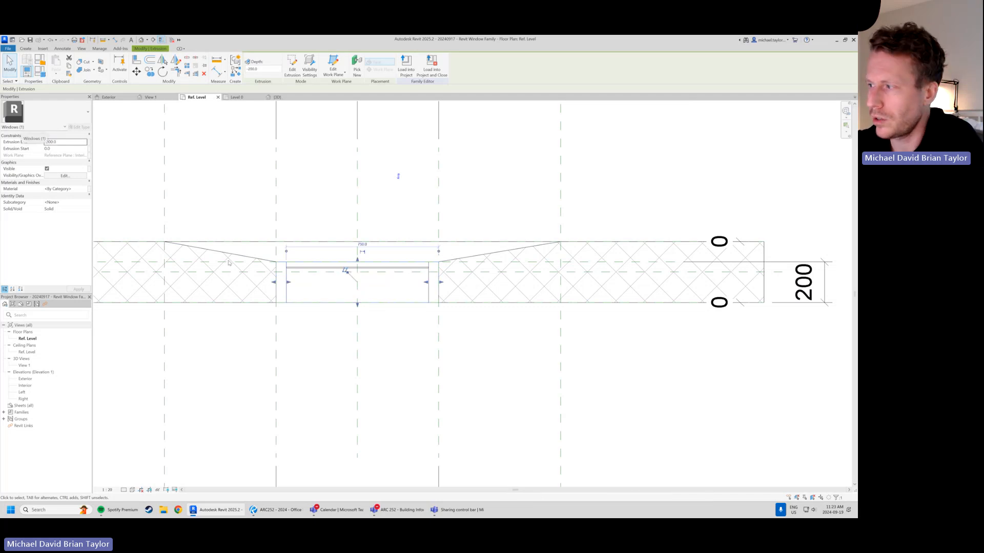
click(468, 377)
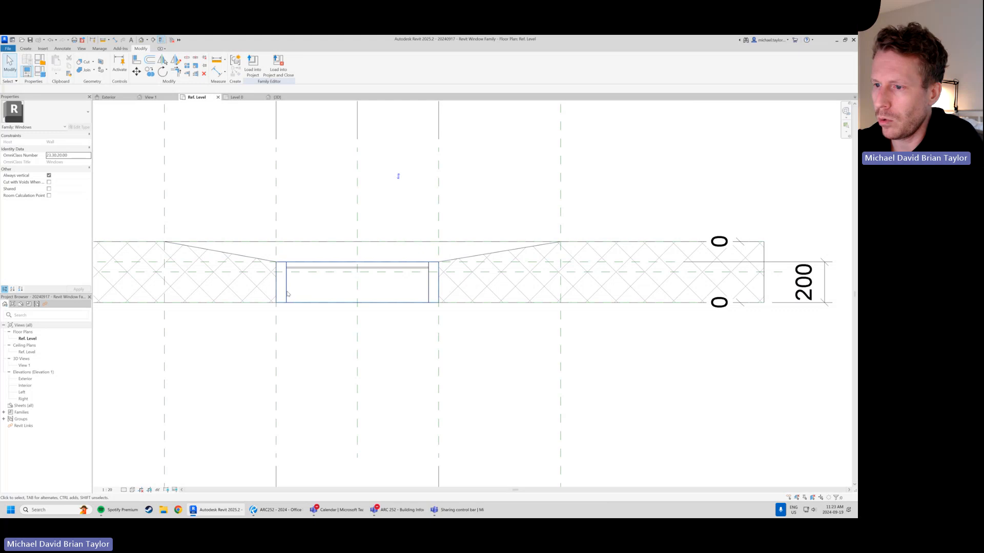
click(287, 294)
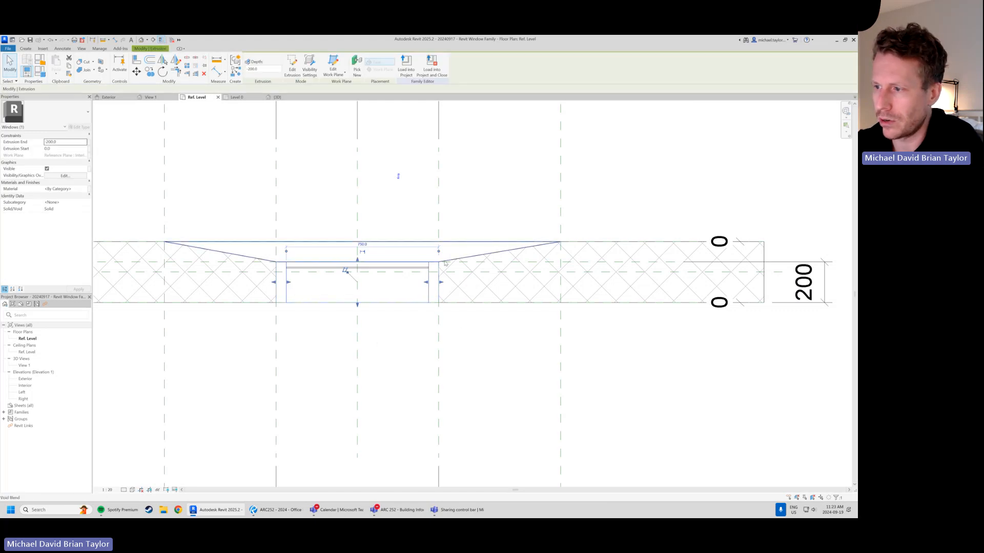
click(321, 337)
click(291, 275)
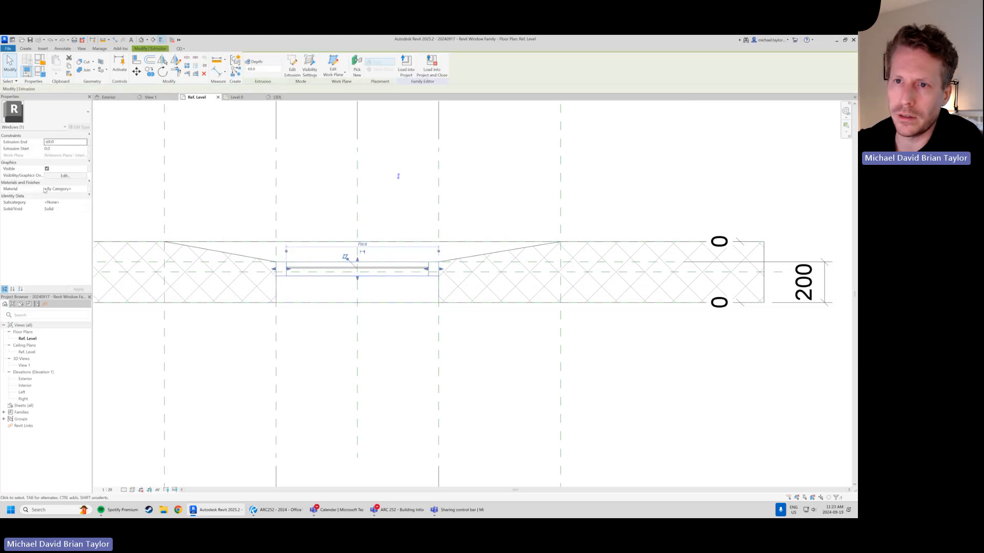
text(-200)
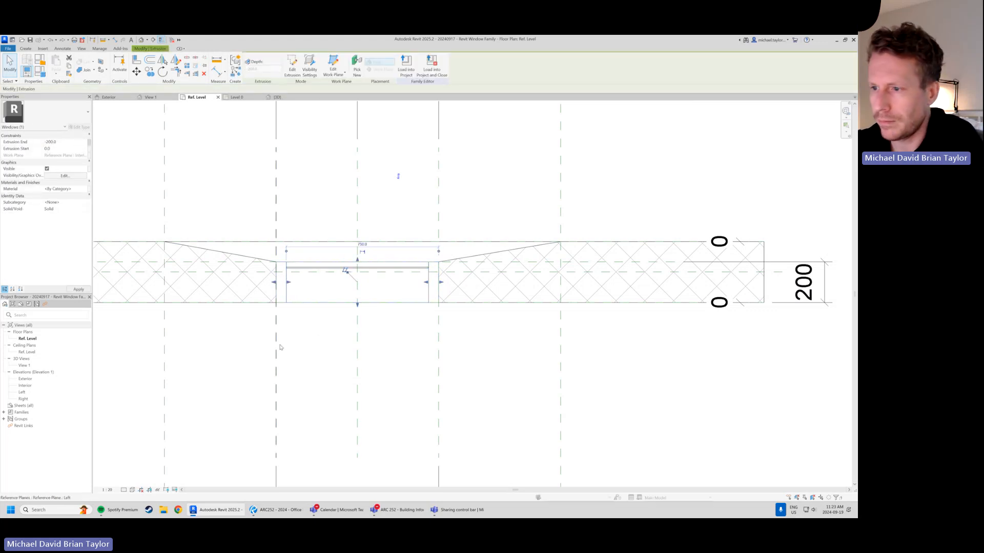
click(309, 355)
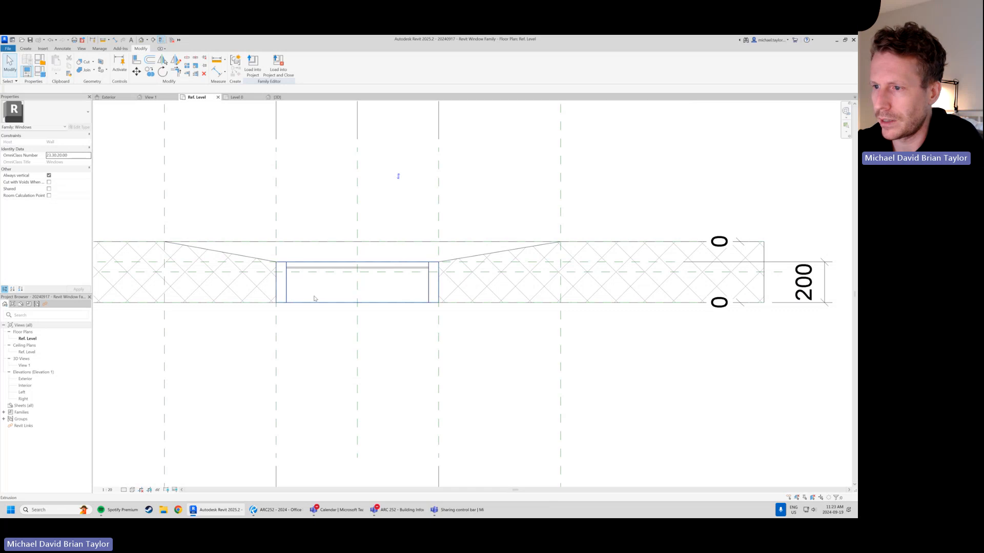
Set the glass pane's Extrusion End to -100 and its Extrusion Start to -106 to place it mid-depth in the frame
click(313, 270)
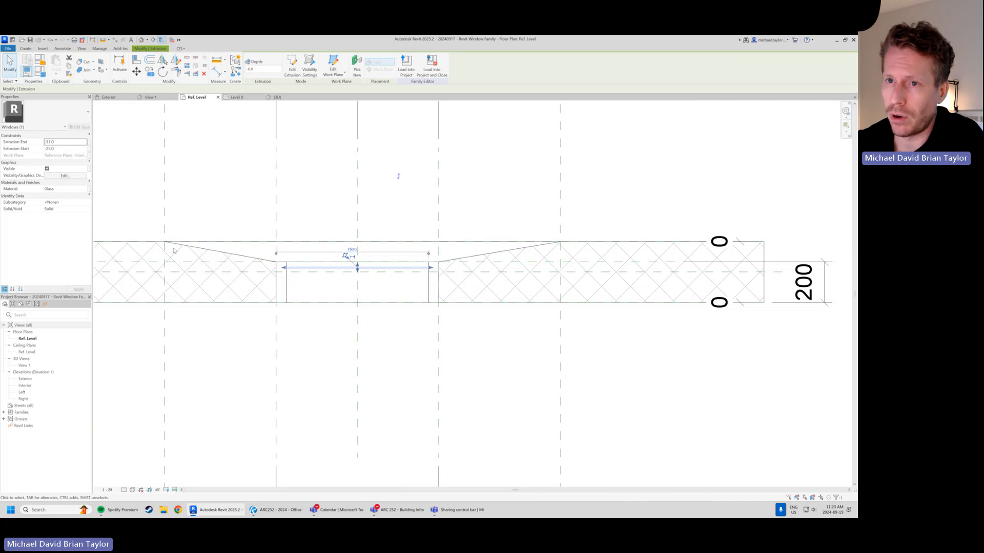
click(43, 143)
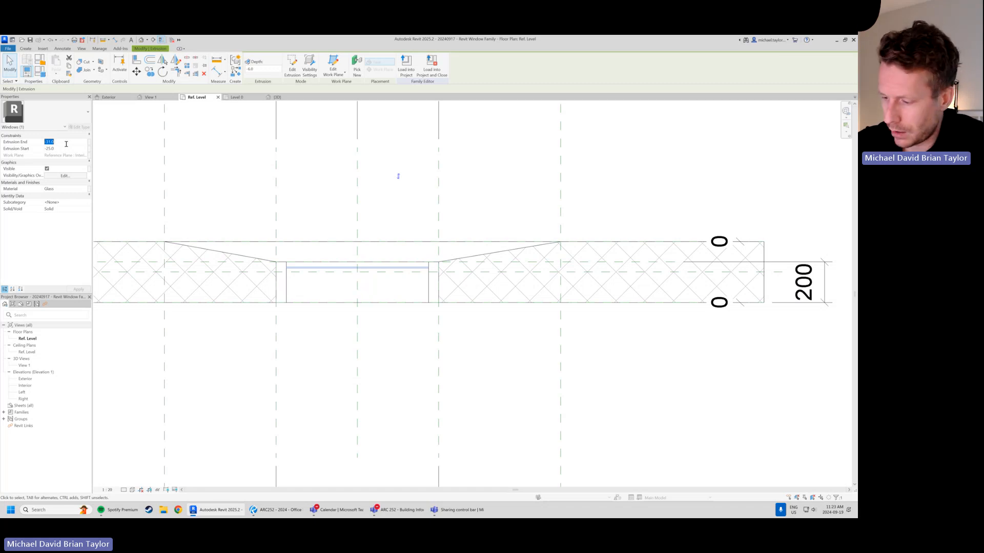
text(-100)
click(45, 149)
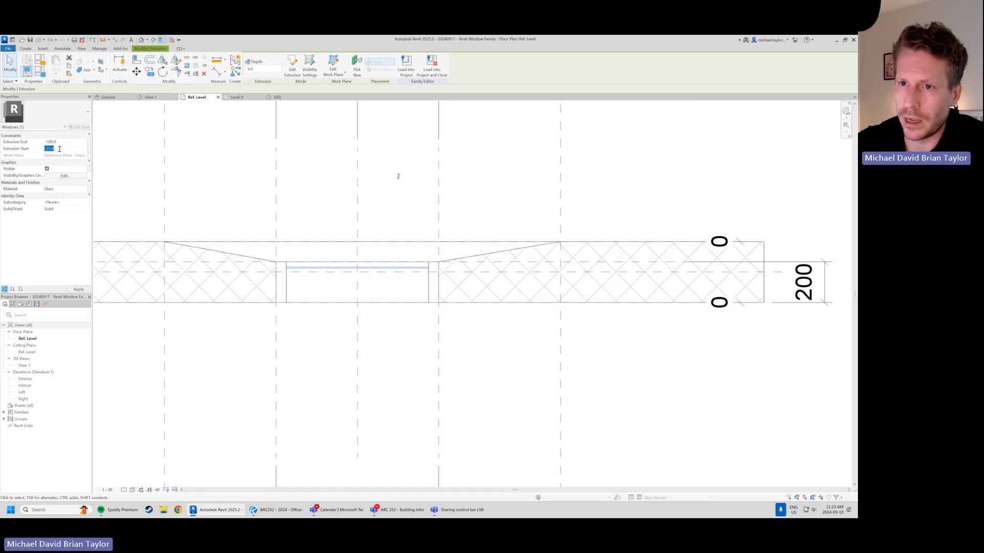
text(-)
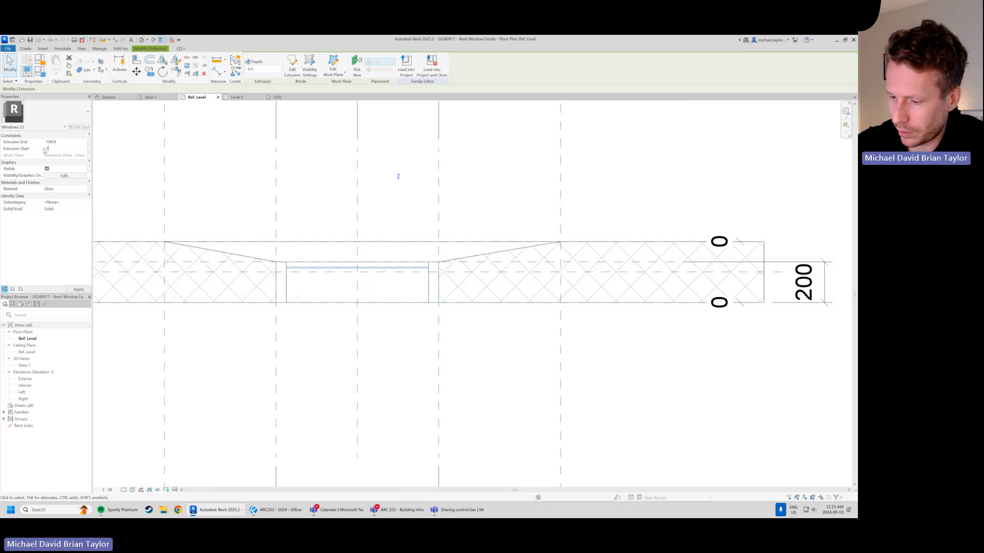
click(388, 362)
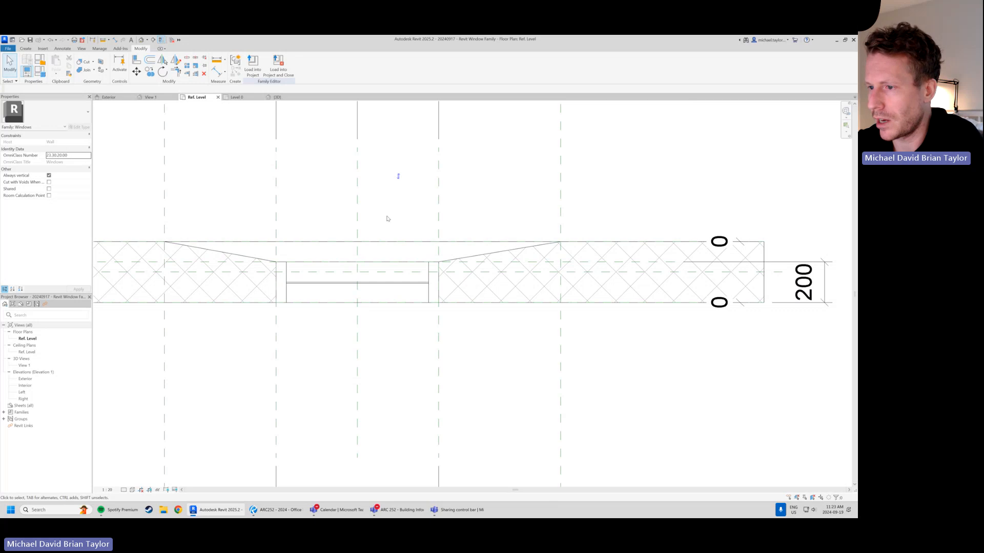
click(301, 284)
click(309, 330)
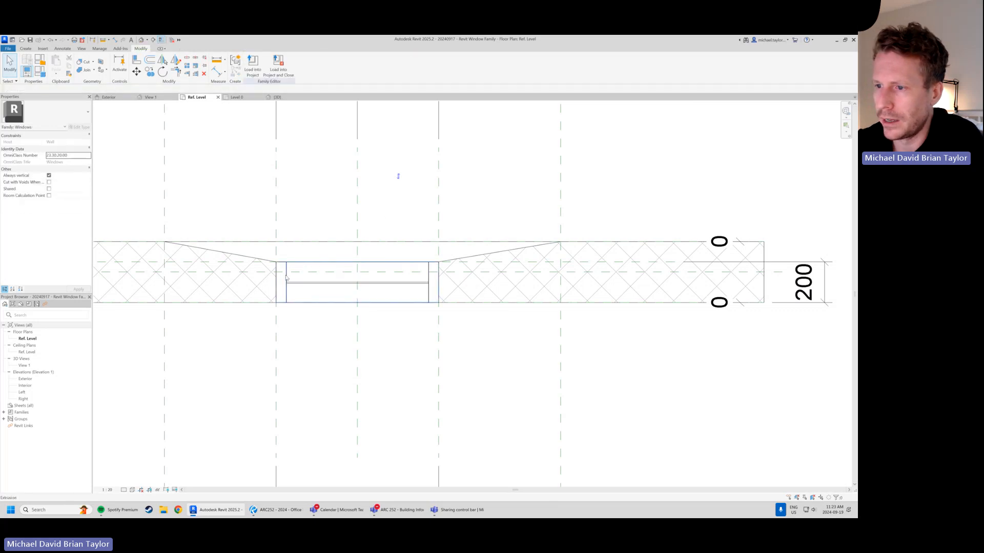
click(287, 278)
click(316, 358)
click(322, 283)
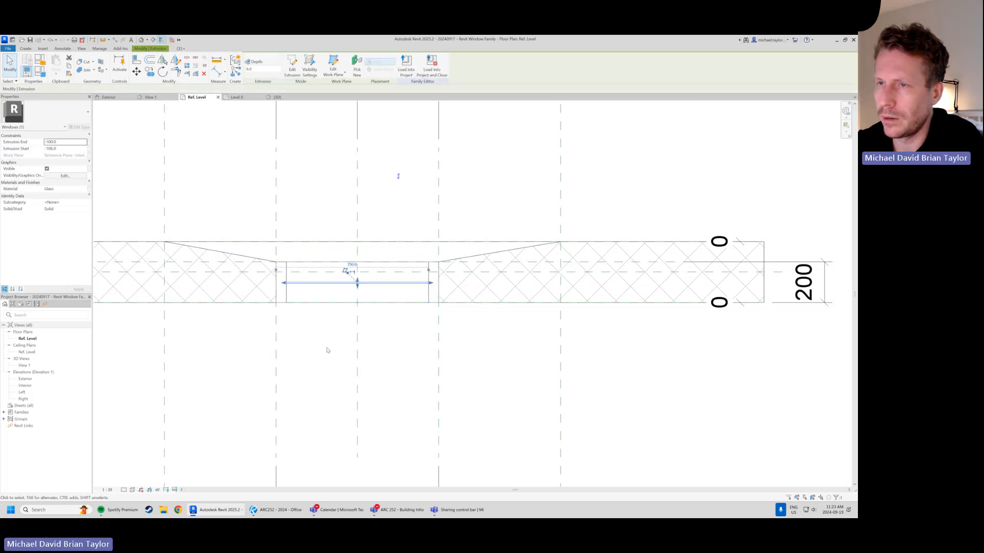
click(327, 350)
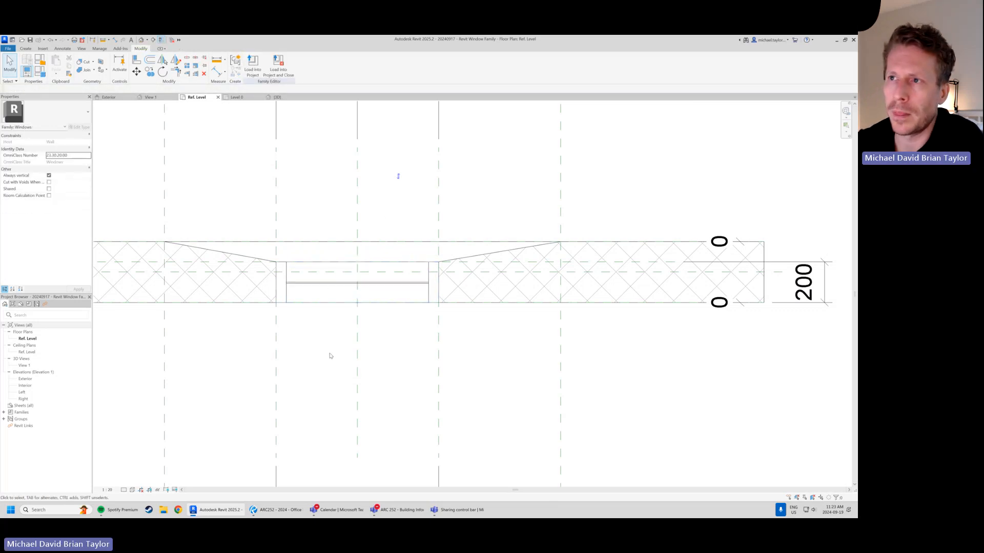
Load the window family into the project, overwriting the existing version, and inspect the placed windows in the Level 0 plan
click(252, 67)
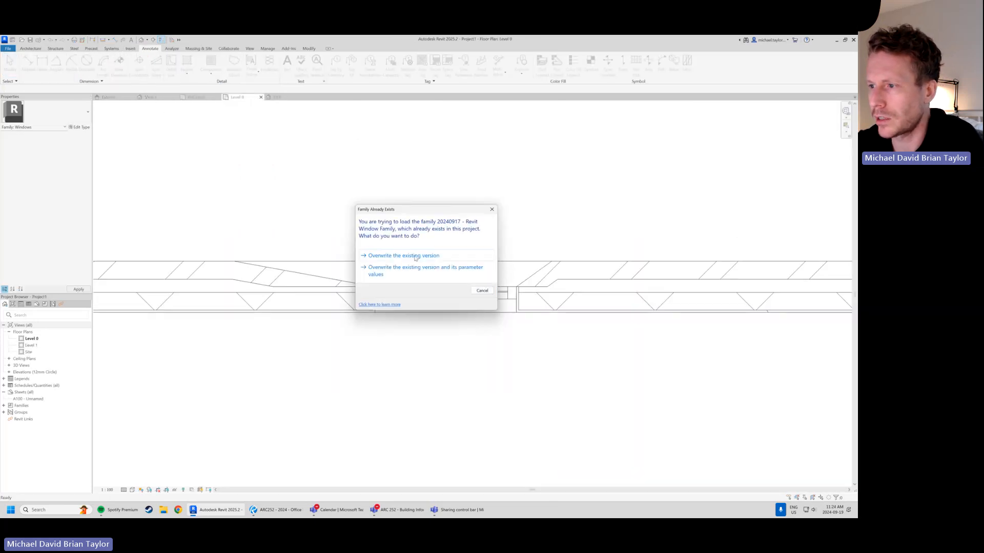
click(403, 255)
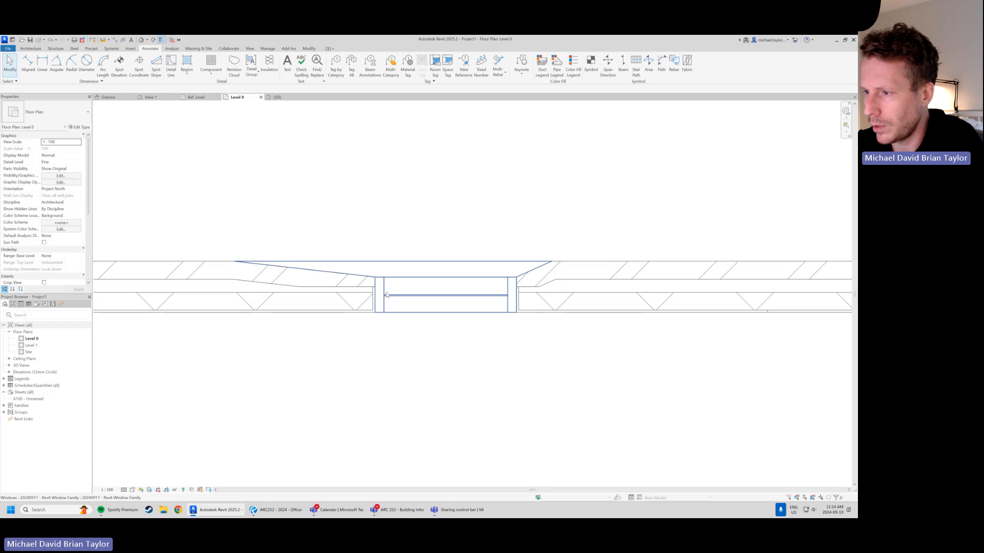
click(374, 261)
click(457, 380)
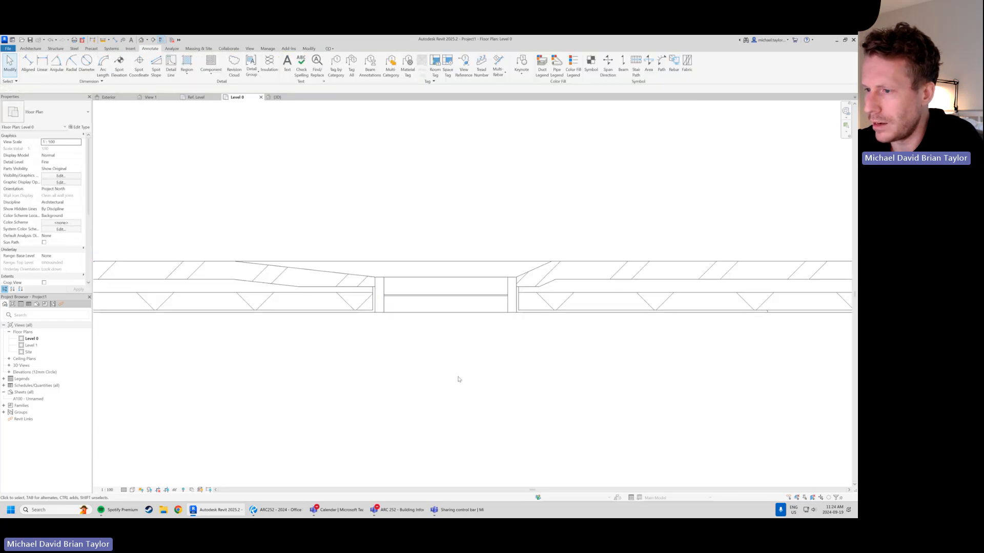
scroll(299, 319, down, 2)
scroll(507, 246, up, 1)
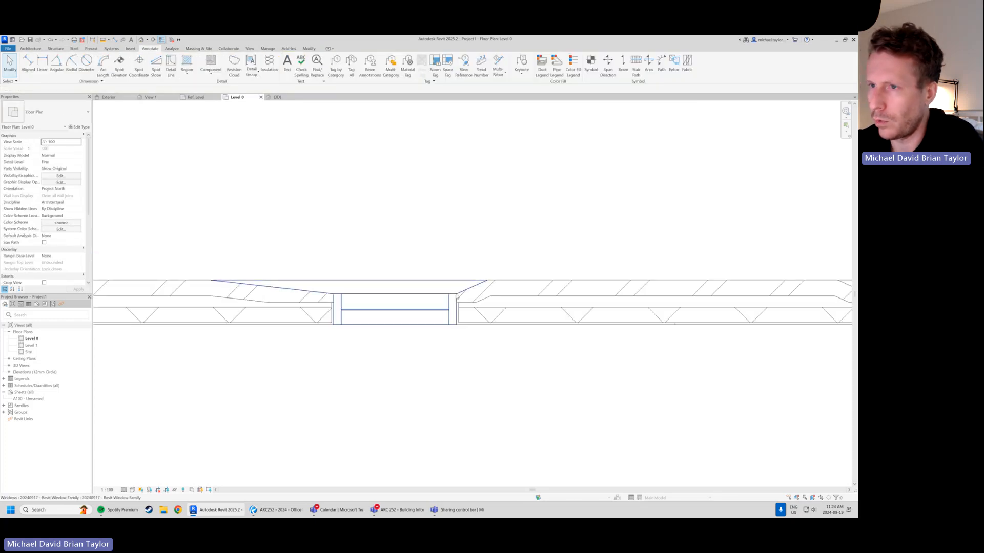
Examine the updated window frames, glass and splayed brick reveals in the project's 3D view
click(277, 97)
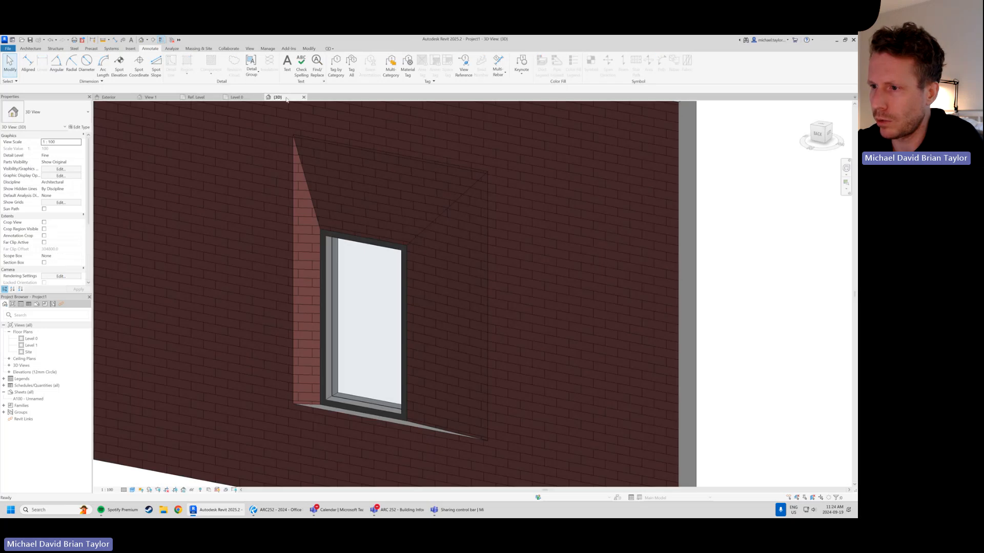
shift+middle_drag(335, 285, 317, 207)
scroll(367, 437, down, 2)
scroll(306, 297, up, 5)
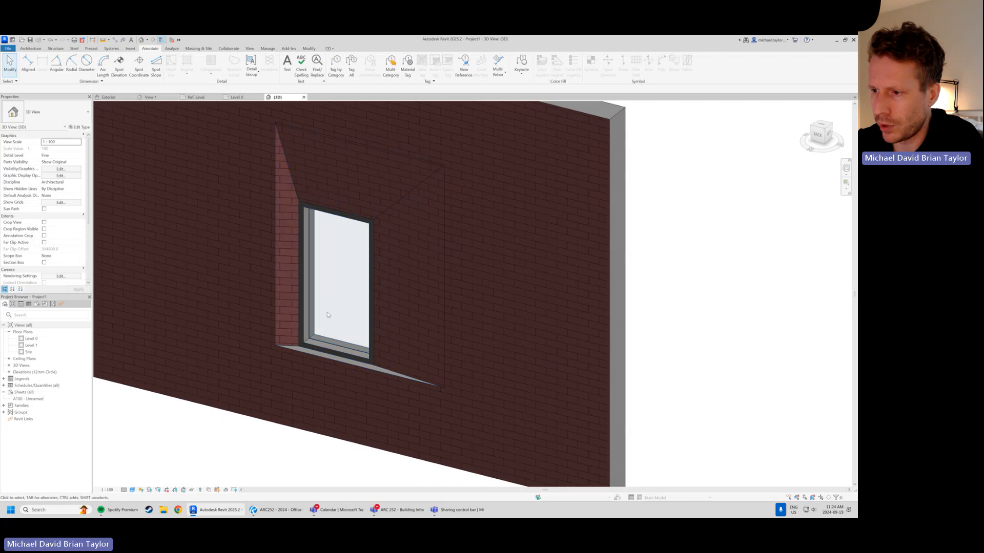
scroll(329, 349, down, 1)
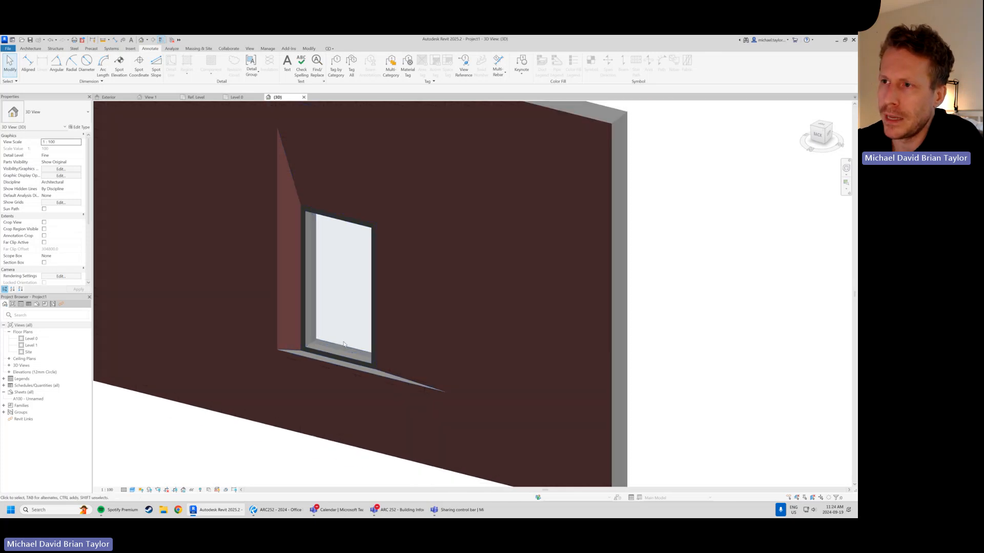
scroll(306, 278, down, 2)
scroll(351, 242, up, 1)
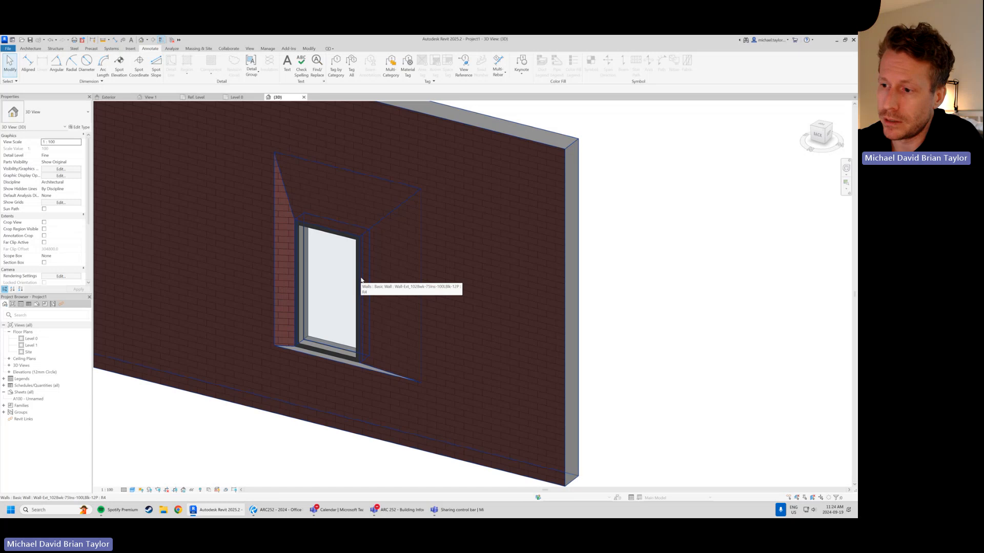
scroll(318, 397, down, 1)
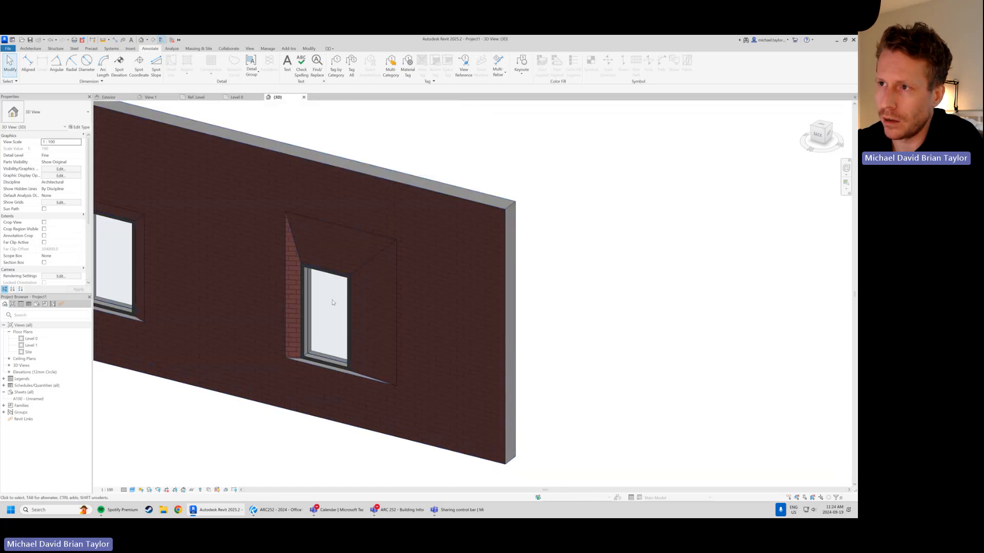
Return to the Level 0 plan and open the layer structure of the exterior brick wall's type for editing
click(242, 98)
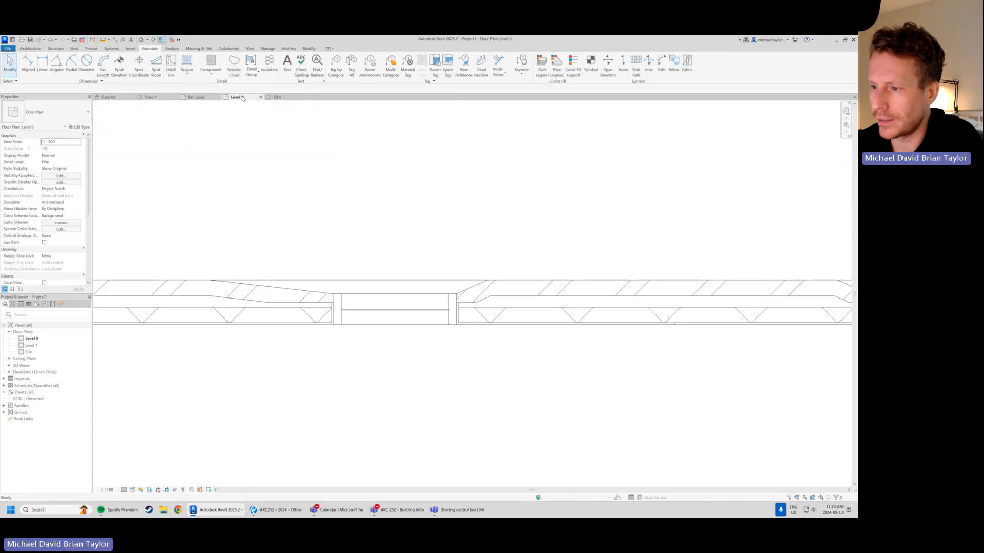
scroll(356, 264, down, 1)
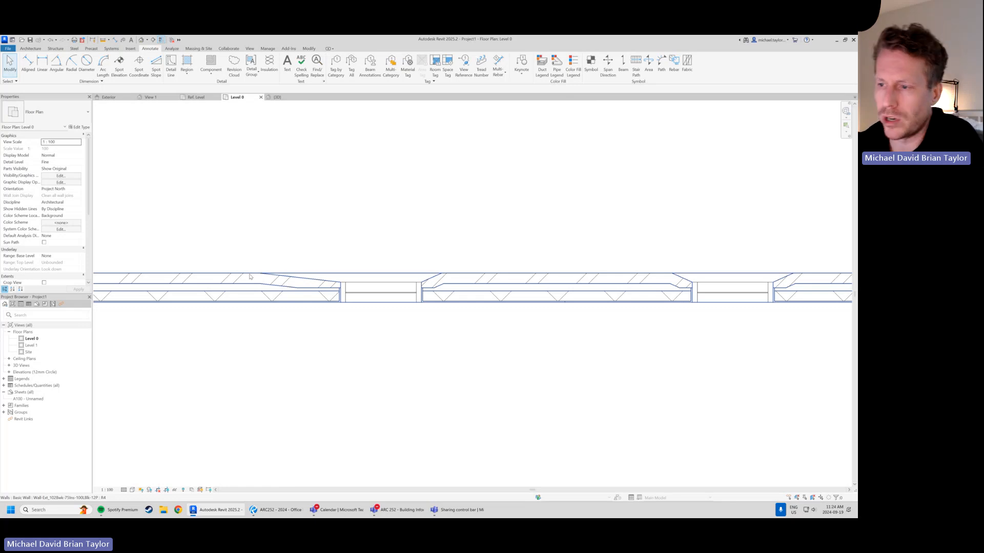
scroll(249, 276, down, 3)
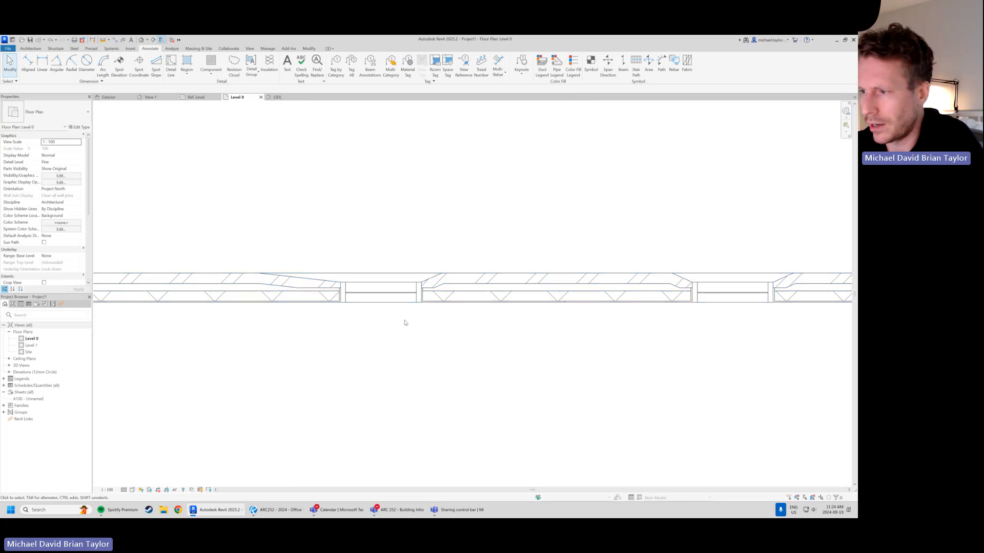
click(297, 291)
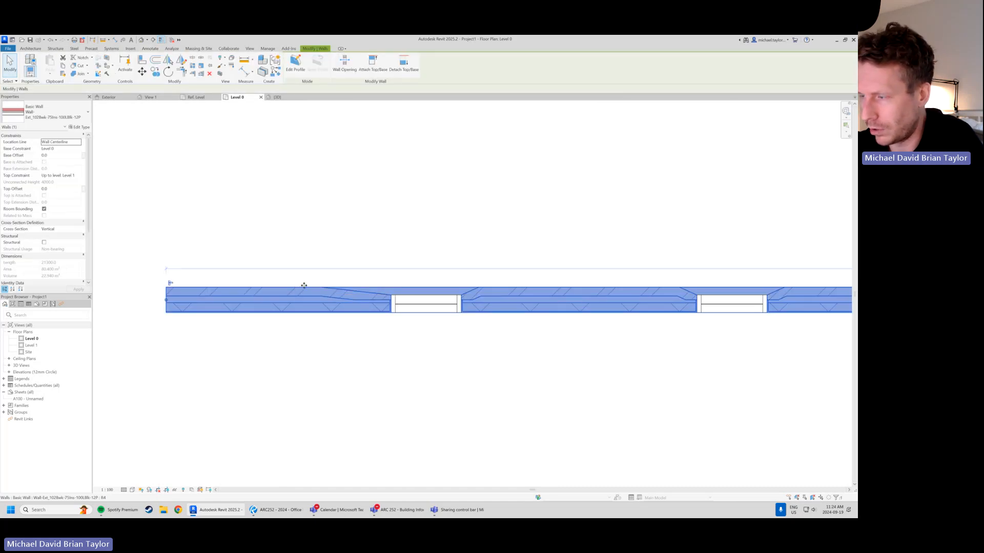
middle_drag(379, 370, 372, 373)
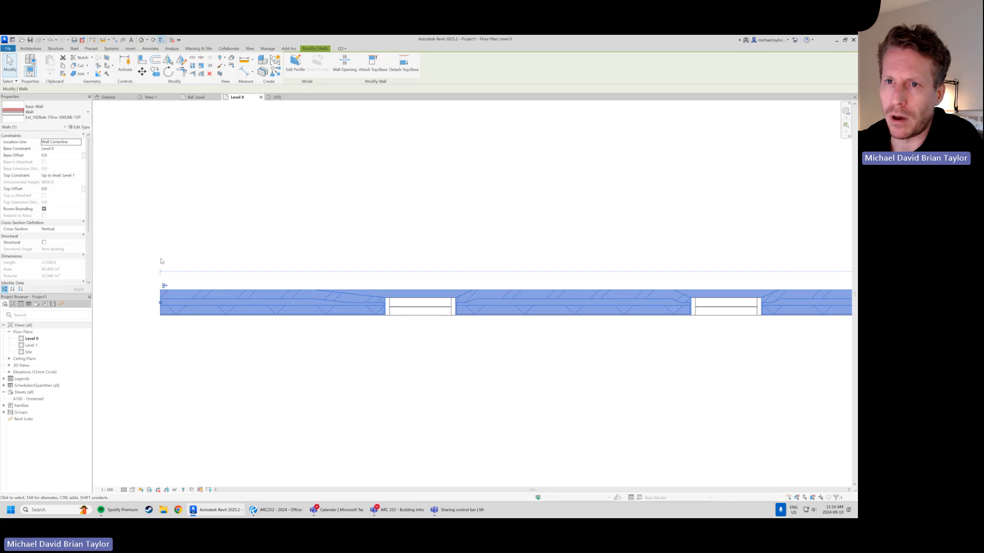
click(77, 127)
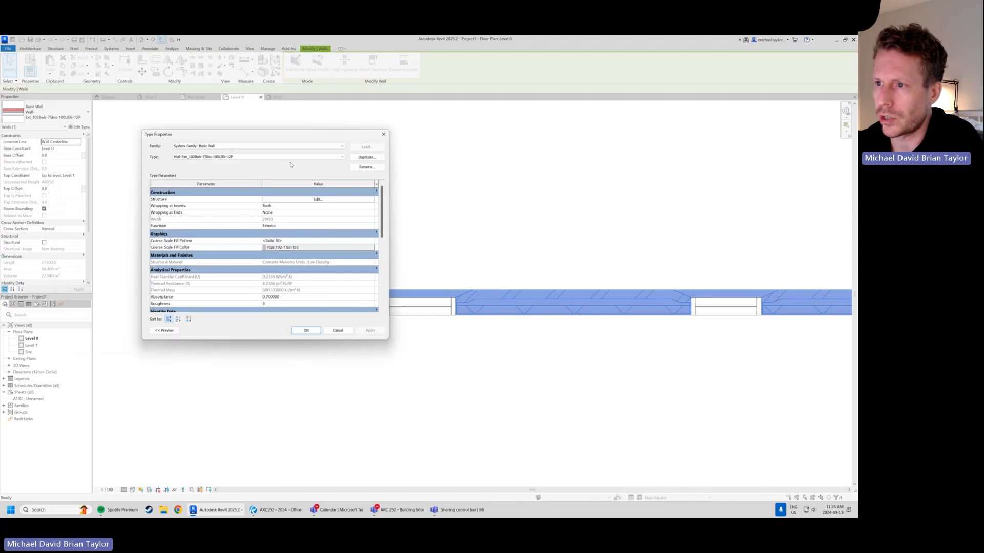
click(290, 201)
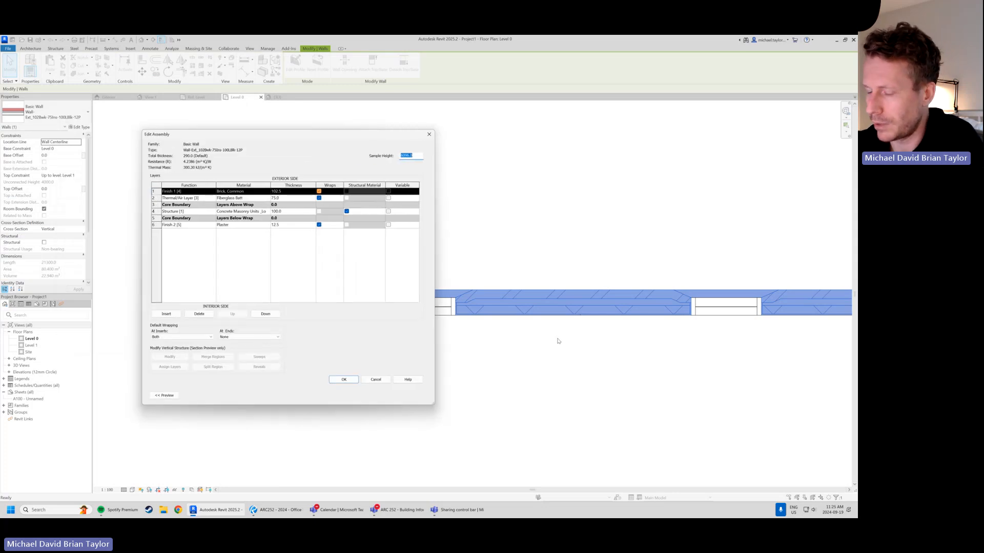
Switch to the reference drawing set in Revu, read the EW1 assembly in page 1's Wall Type Legend, and return to Revit
click(277, 509)
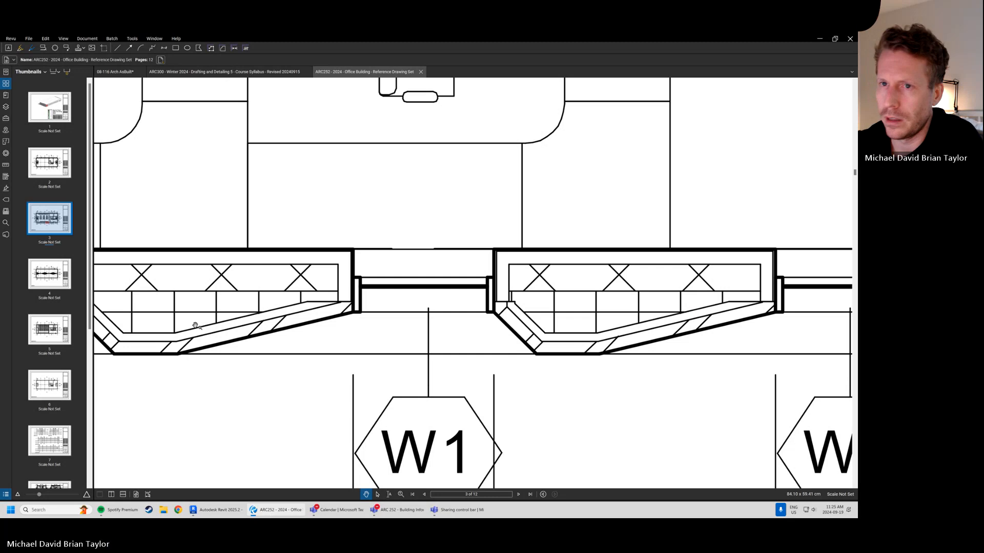
click(50, 110)
scroll(423, 309, down, 6)
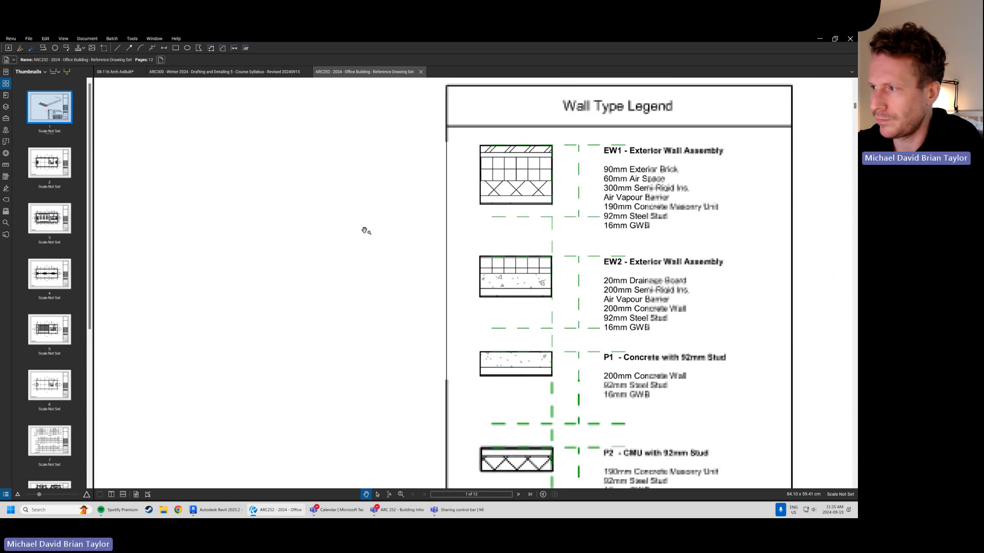
scroll(536, 283, up, 2)
key(alt+Tab)
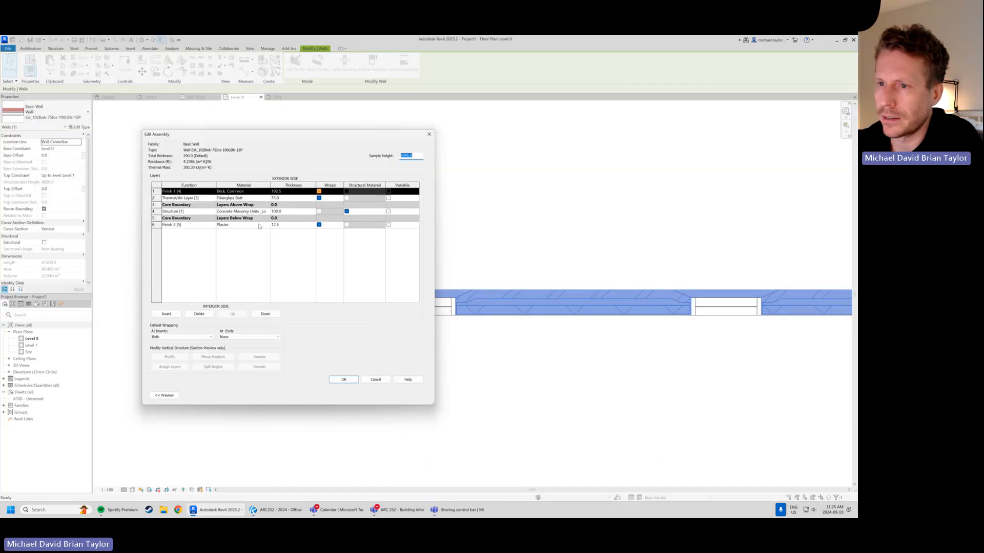
Set the thickness of the Brick, Common finish layer to 90 mm and the Thermal/Air Layer behind it to 60 mm
click(288, 191)
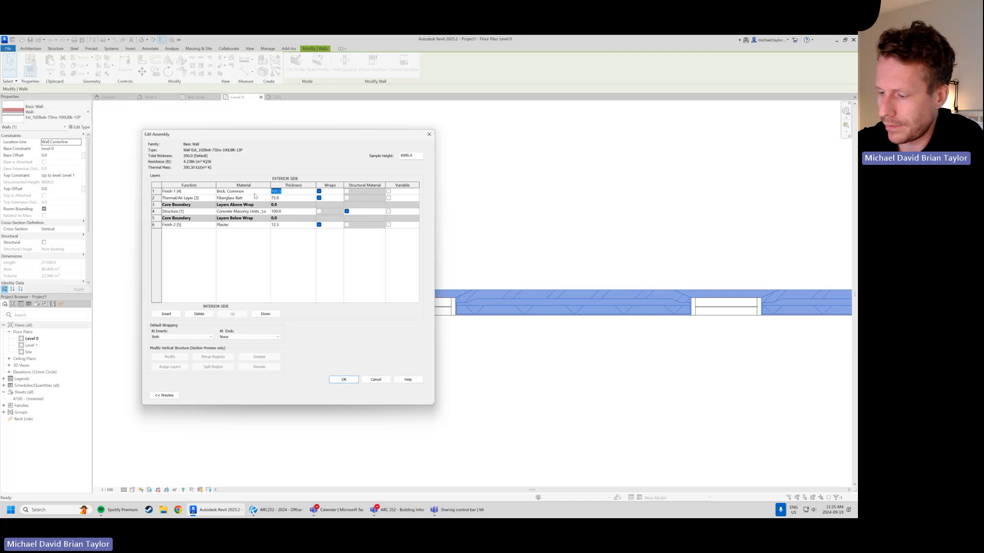
text(90)
click(297, 200)
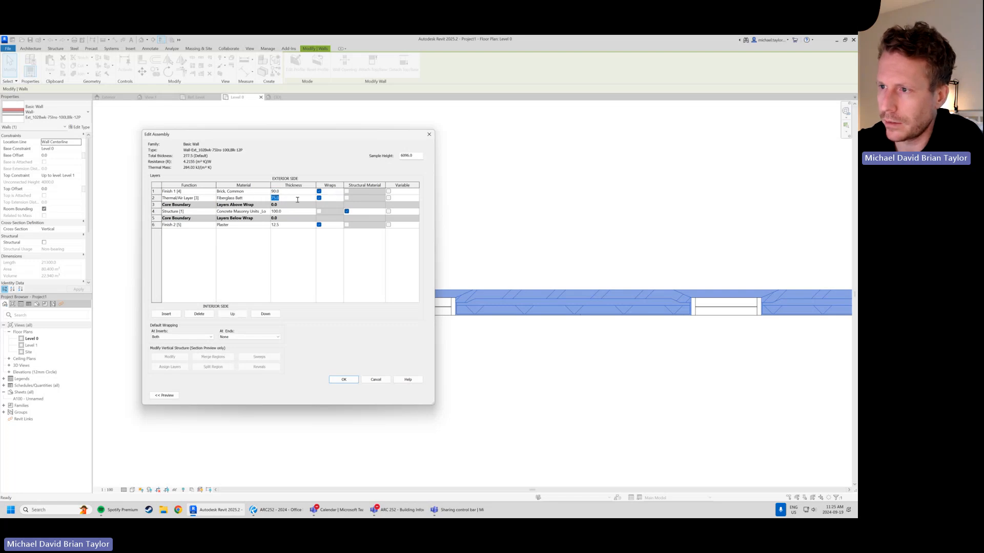
text(60)
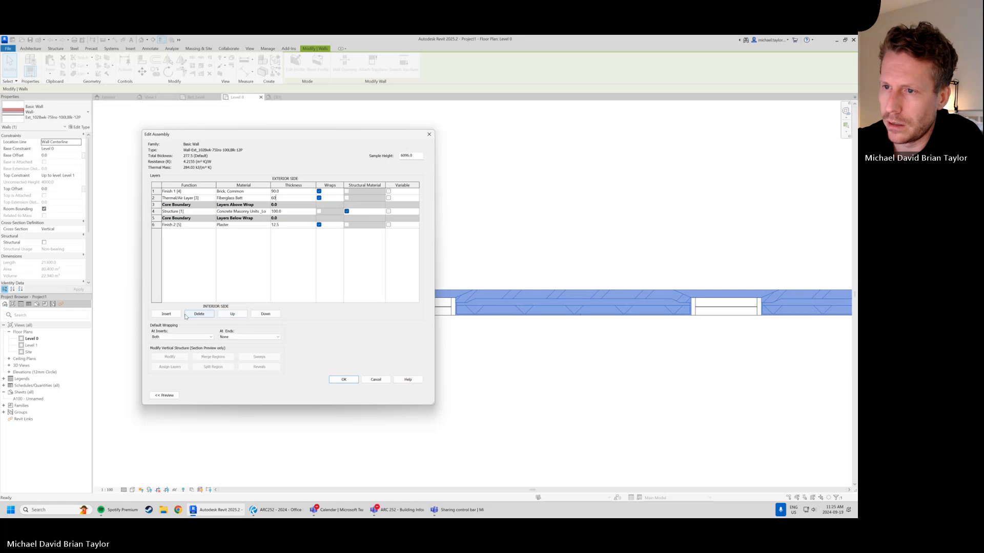
Insert a new wall layer between the air layer and the exterior core boundary with a thickness of 300 mm
click(166, 314)
click(266, 313)
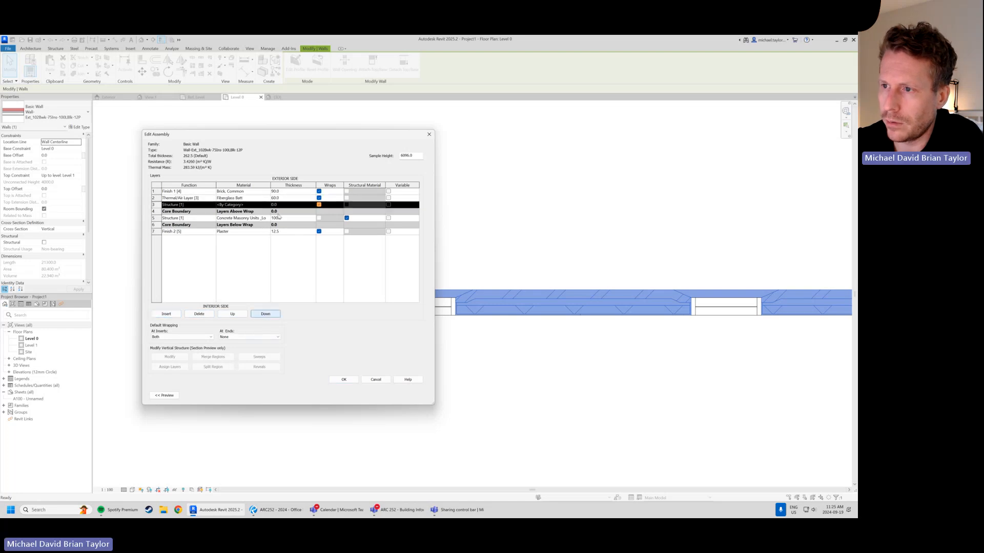
click(274, 204)
text(300)
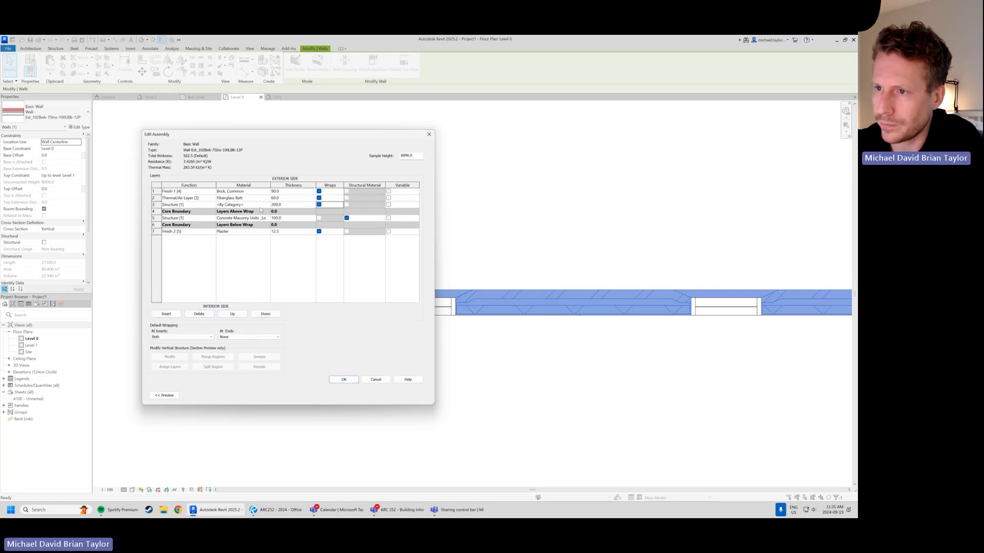
Search the materials for "insul" and assign Rigid insulation to the 300 mm layer
click(269, 204)
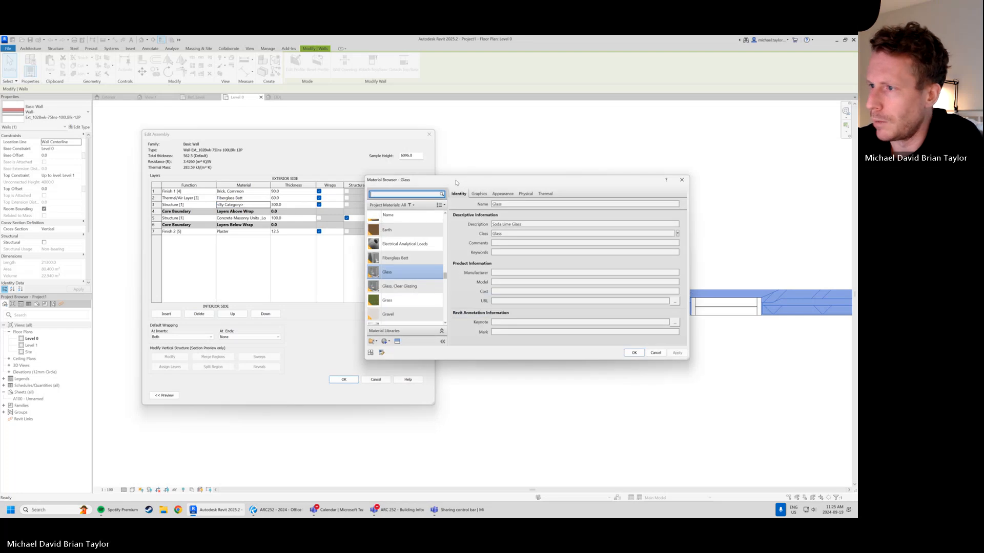
click(409, 195)
text(insul)
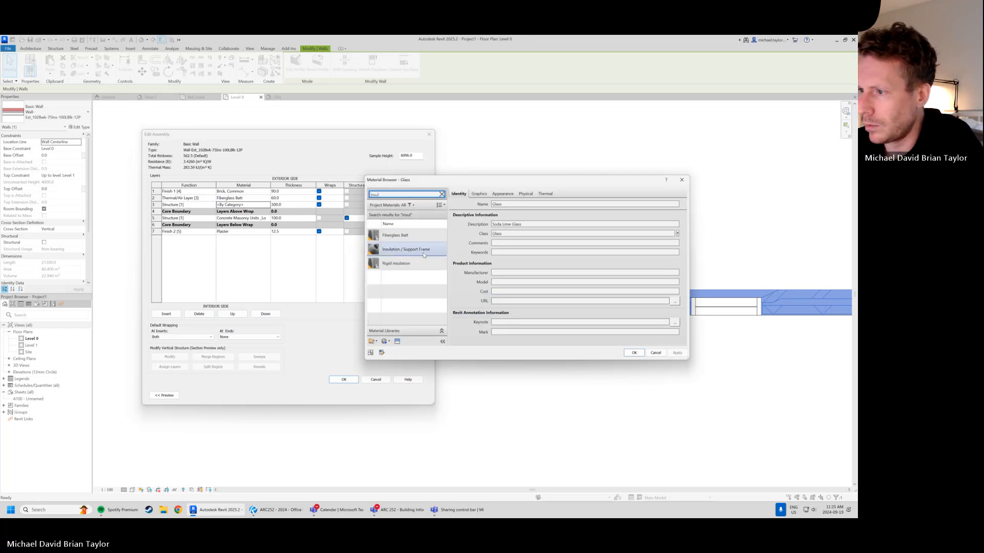
click(414, 265)
click(633, 353)
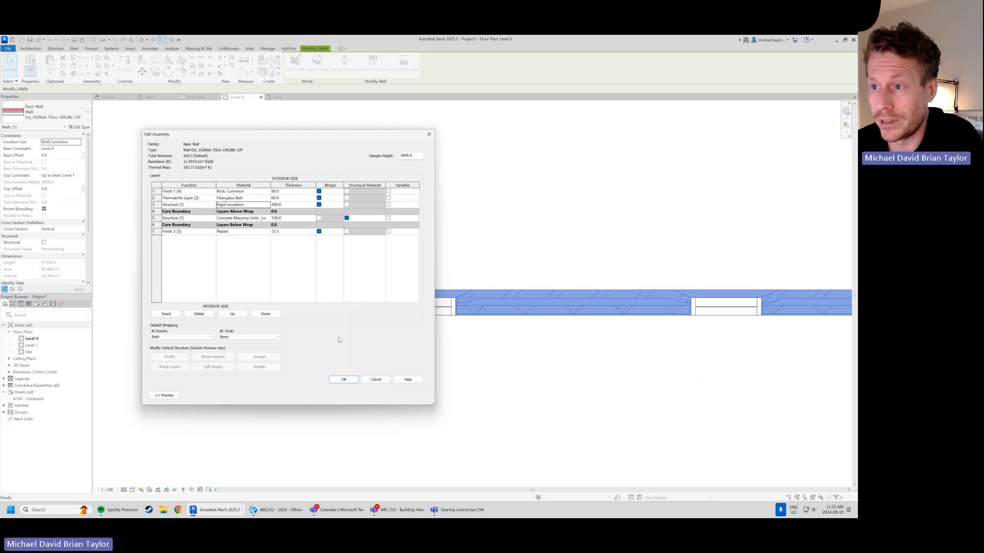
Set the thickness of the Concrete Masonry Units structure layer to 190 mm
click(286, 218)
click(285, 218)
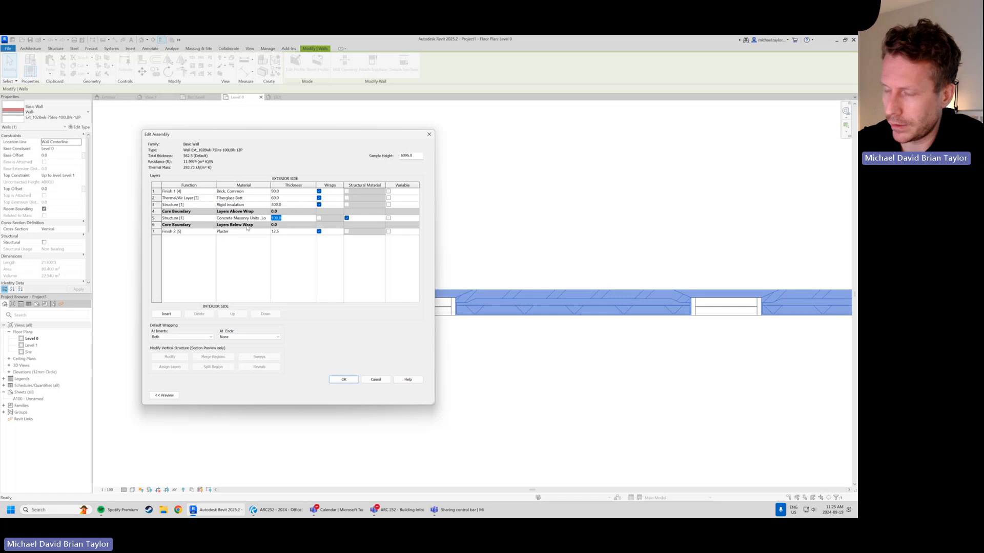
text(190)
key(Return)
Add a Membrane Layer directly inside the rigid insulation and set the insulation layer's function to Thermal/Air Layer [3]
click(252, 205)
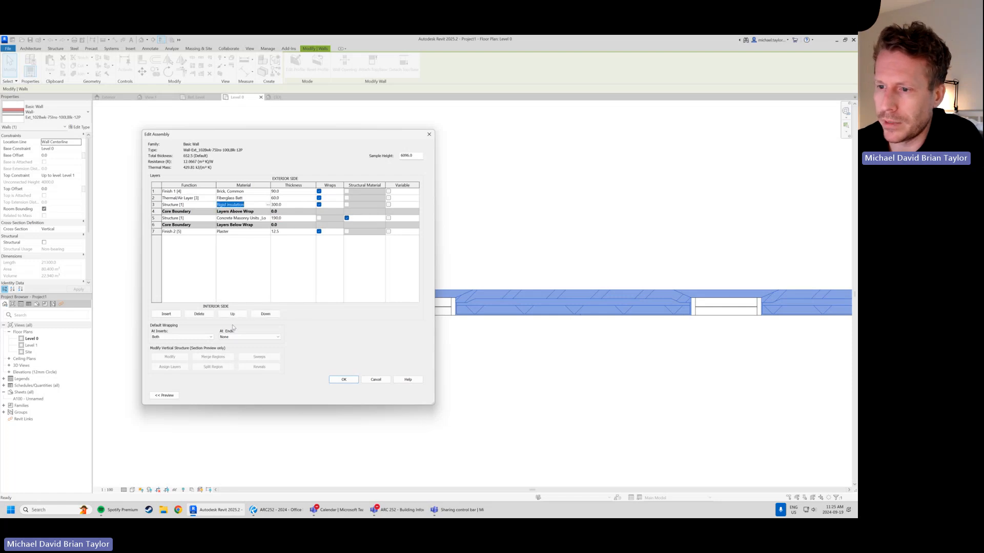
click(166, 314)
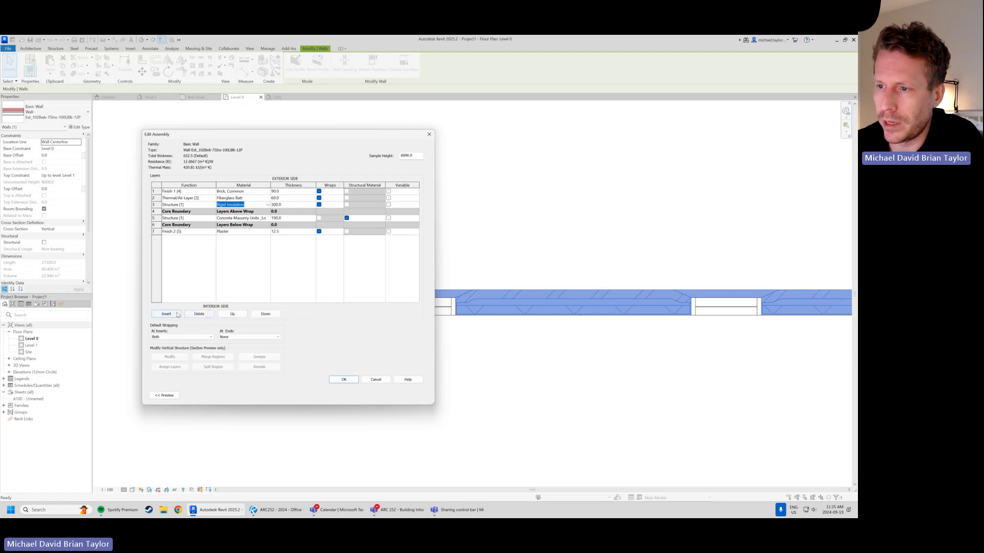
click(265, 314)
click(213, 212)
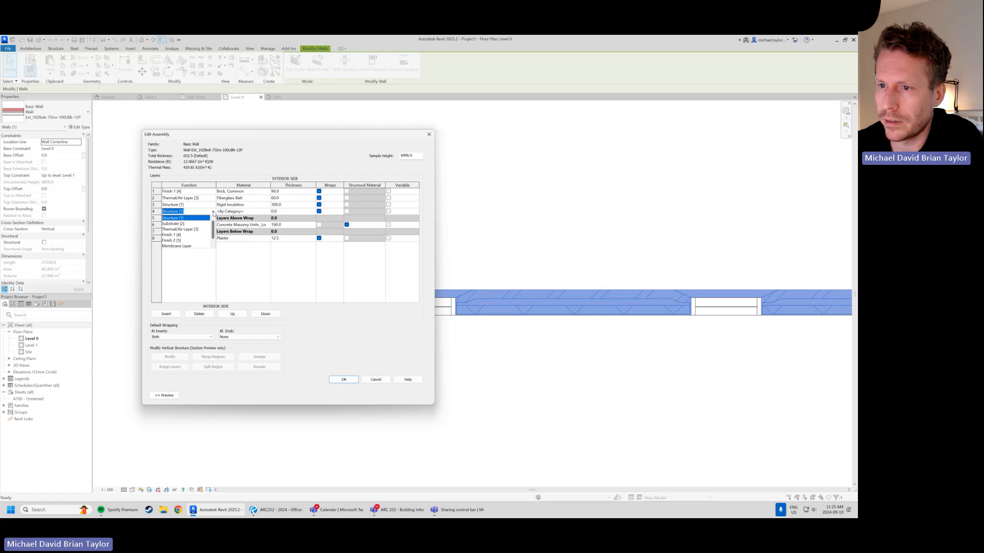
click(177, 245)
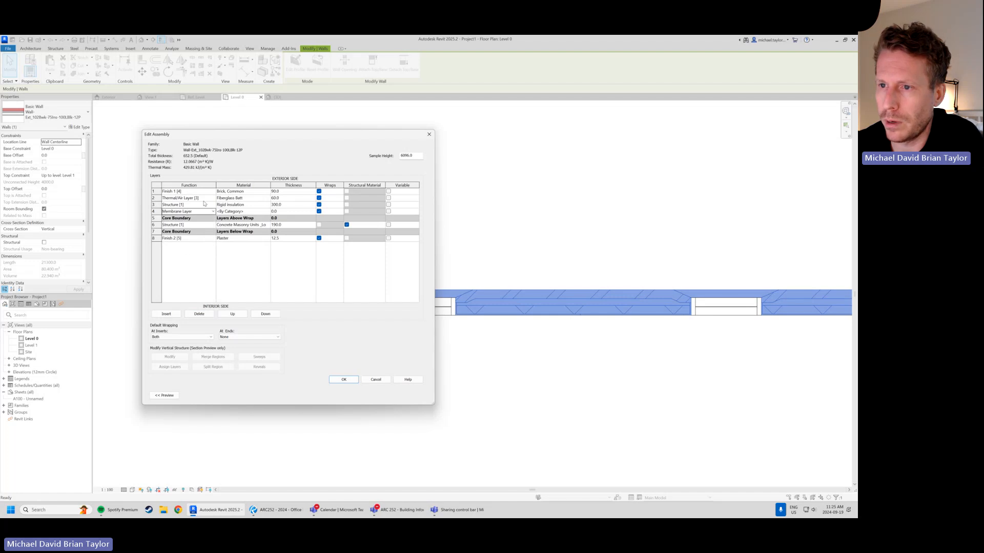
click(213, 205)
click(187, 225)
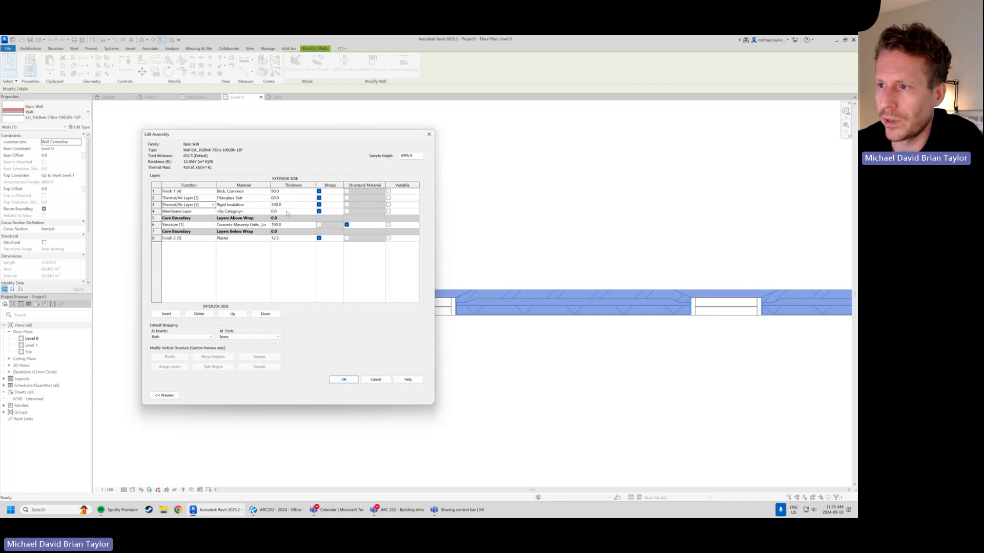
Check the inner EW1 layers against the Wall Type Legend in Revu and return to the wall assembly in Revit
click(277, 510)
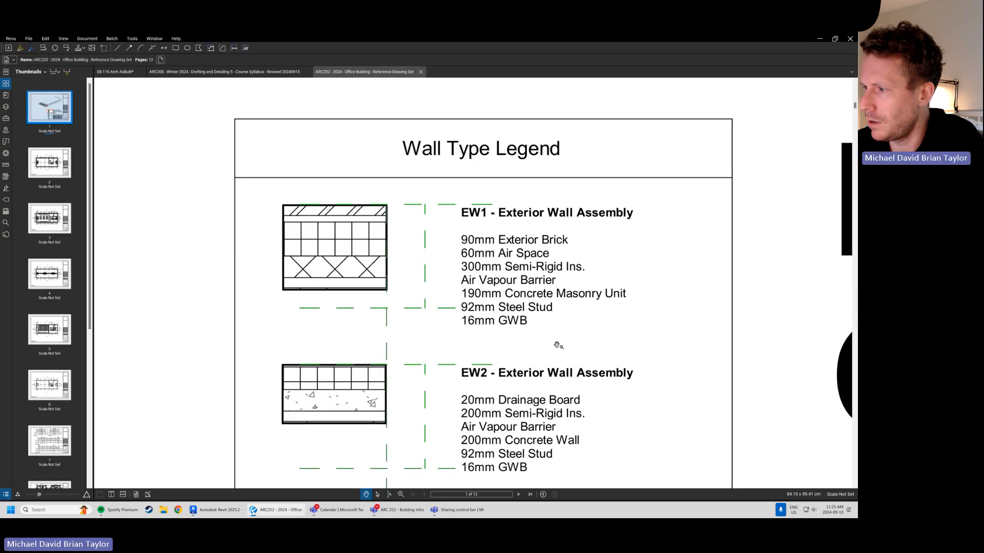
key(alt+Tab)
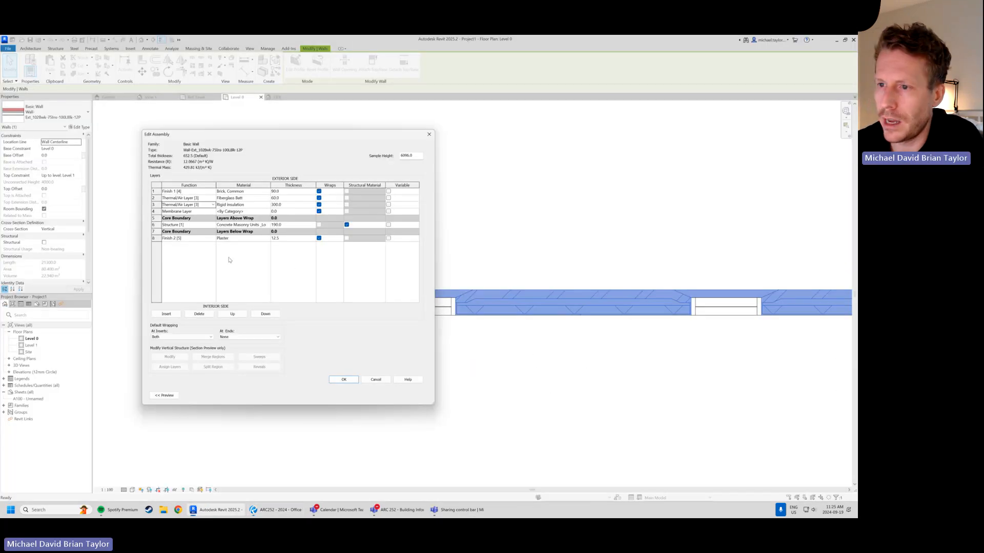
Assign Gypsum Wall Board to the interior Finish 2 layer and set its thickness to 16 mm
click(241, 238)
click(268, 238)
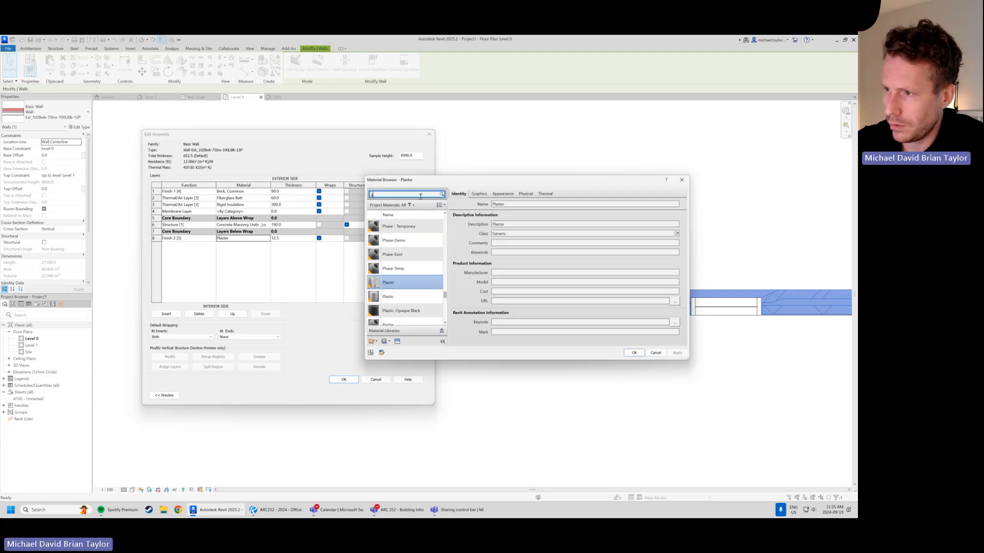
click(414, 236)
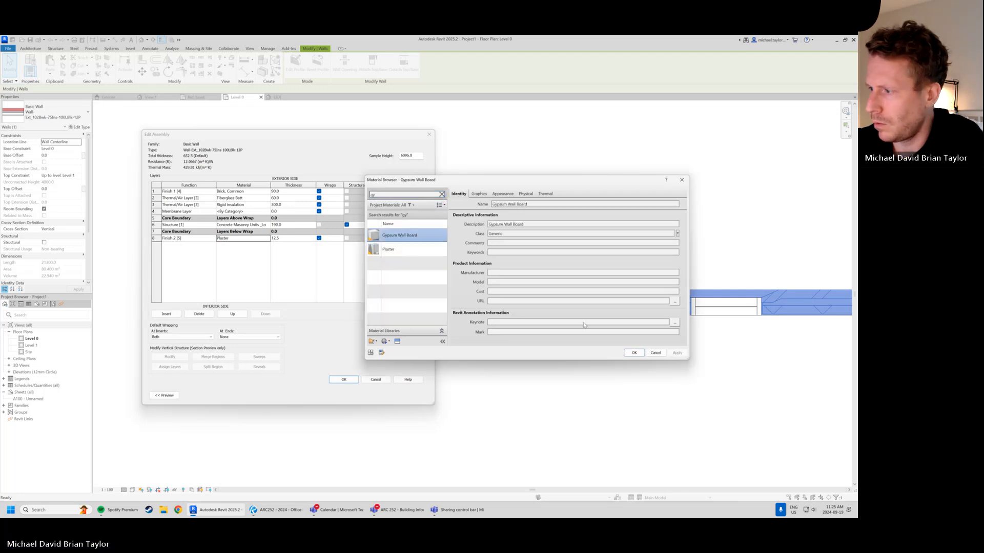
click(629, 354)
click(287, 238)
text(16)
key(Return)
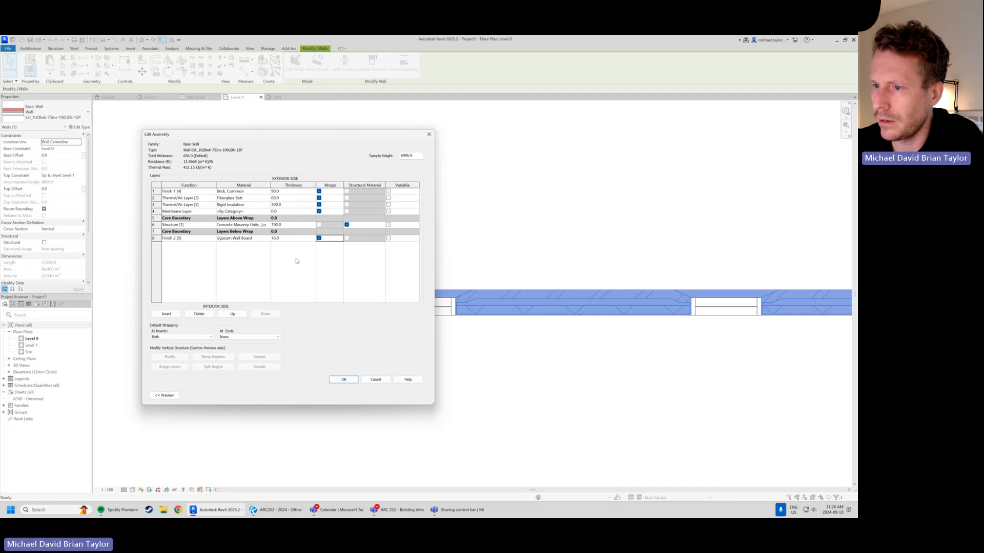
Insert a layer between the inner core boundary and the gypsum board and assign it the Metal Stud Layer material
click(166, 314)
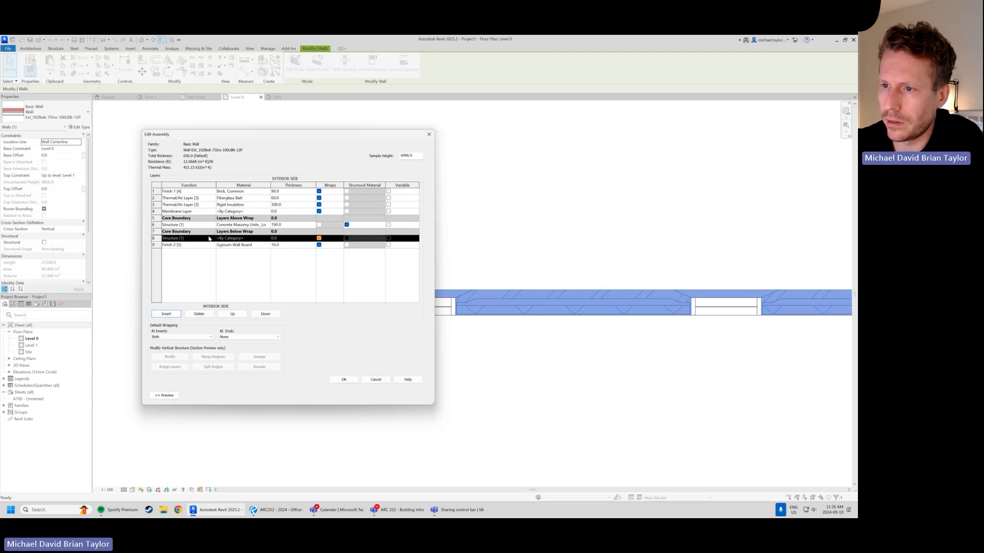
click(241, 238)
click(267, 238)
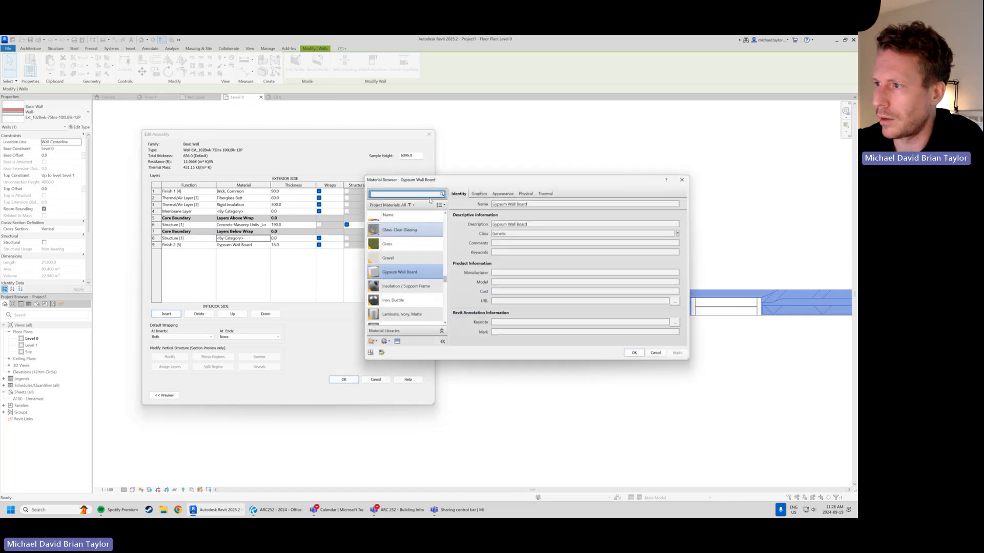
text(metal)
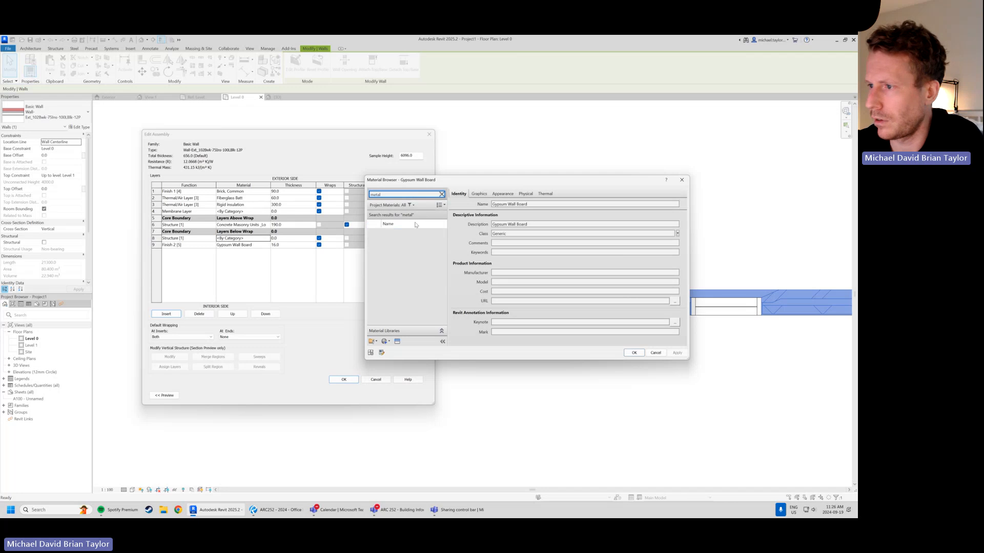
scroll(426, 294, down, 3)
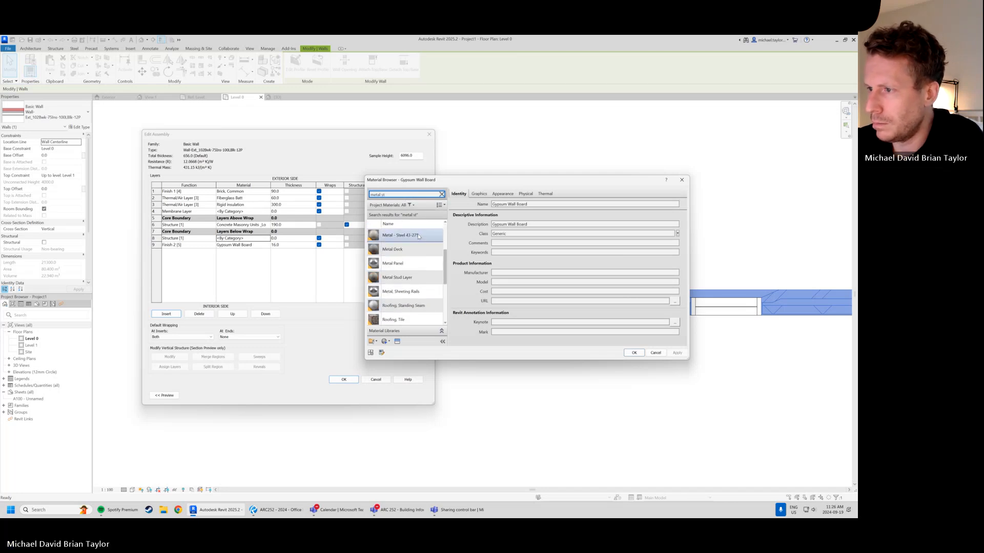
scroll(415, 256, up, 3)
key(BackSpace)
key(BackSpace)
key(BackSpace)
key(BackSpace)
key(BackSpace)
key(BackSpace)
key(BackSpace)
key(BackSpace)
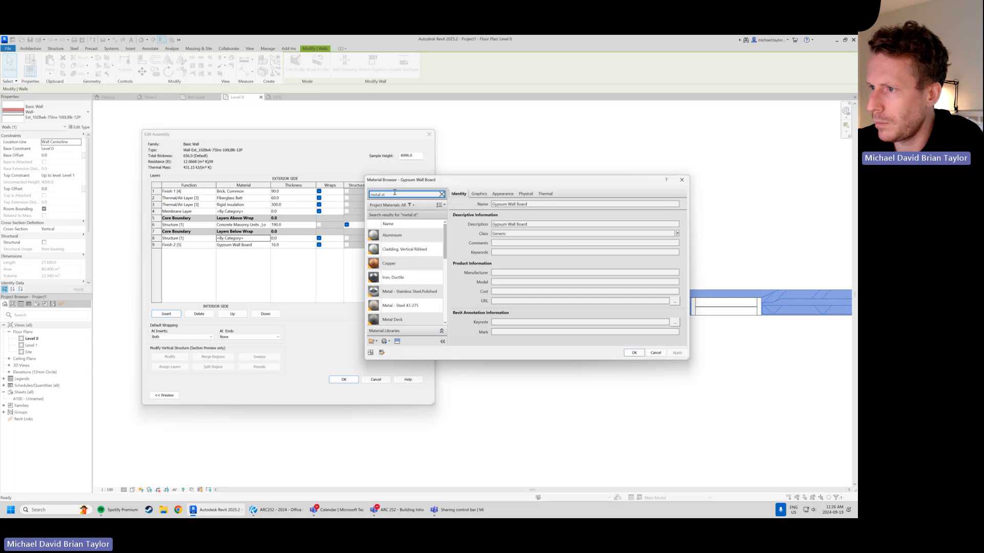
click(404, 237)
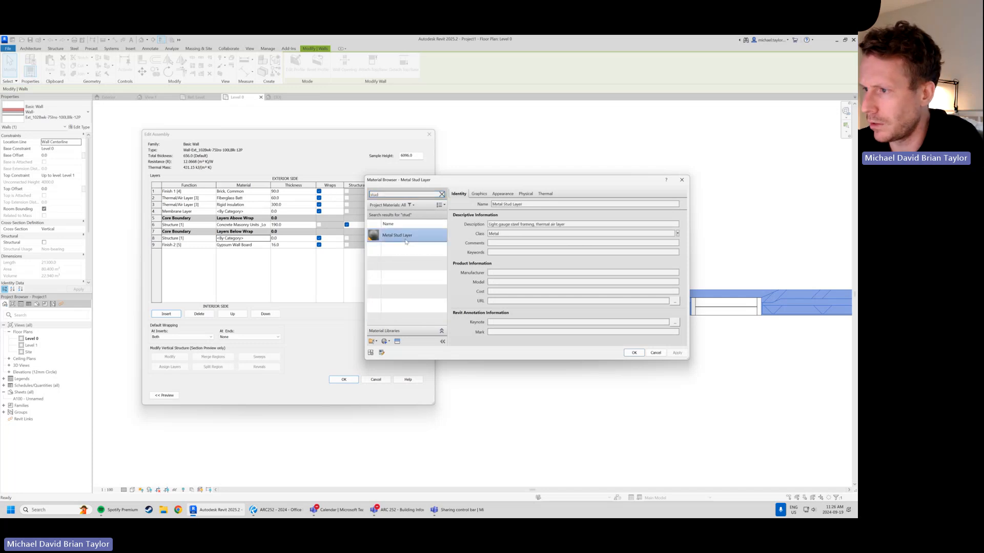
click(634, 353)
Set the metal stud layer's thickness to 92 mm and accept the changes to the wall type
click(282, 239)
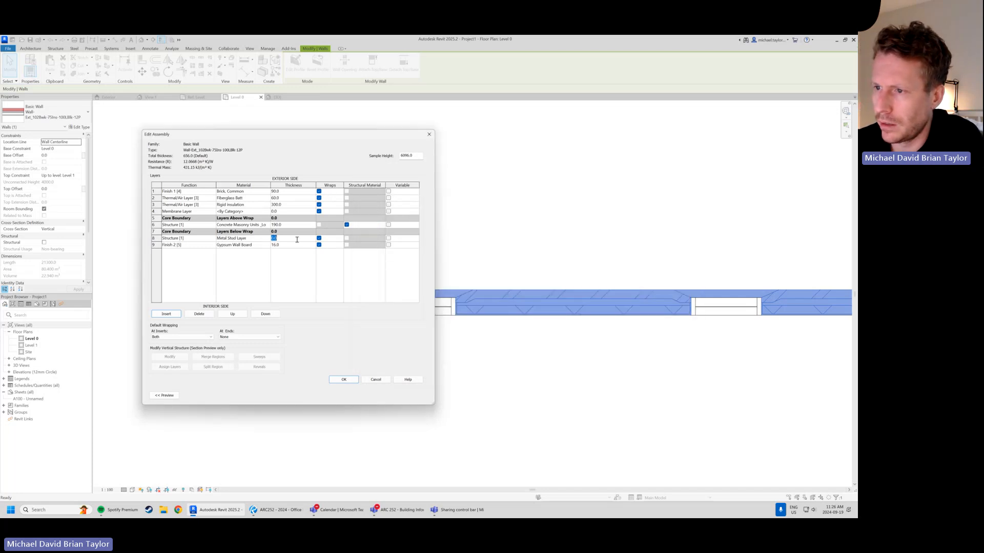
text(92)
key(Tab)
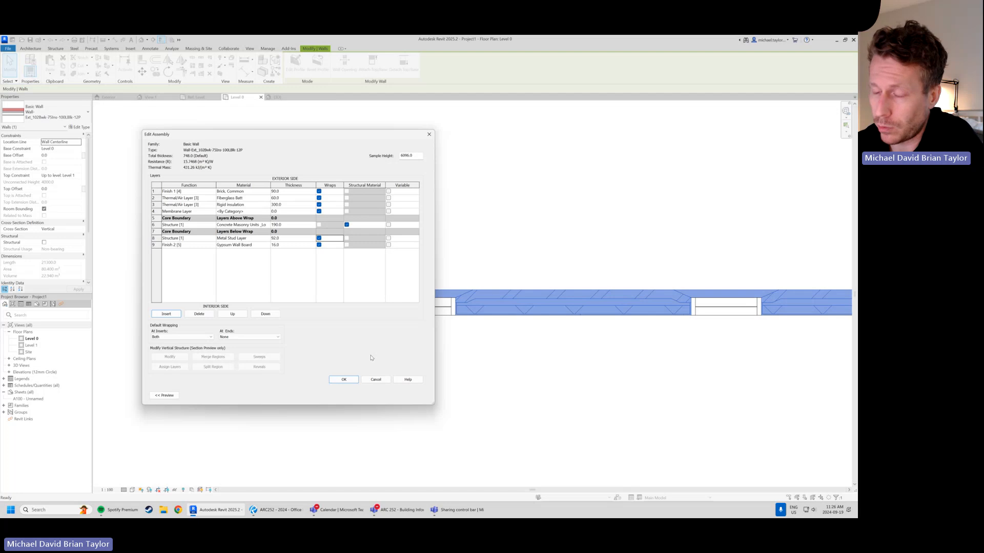
click(342, 380)
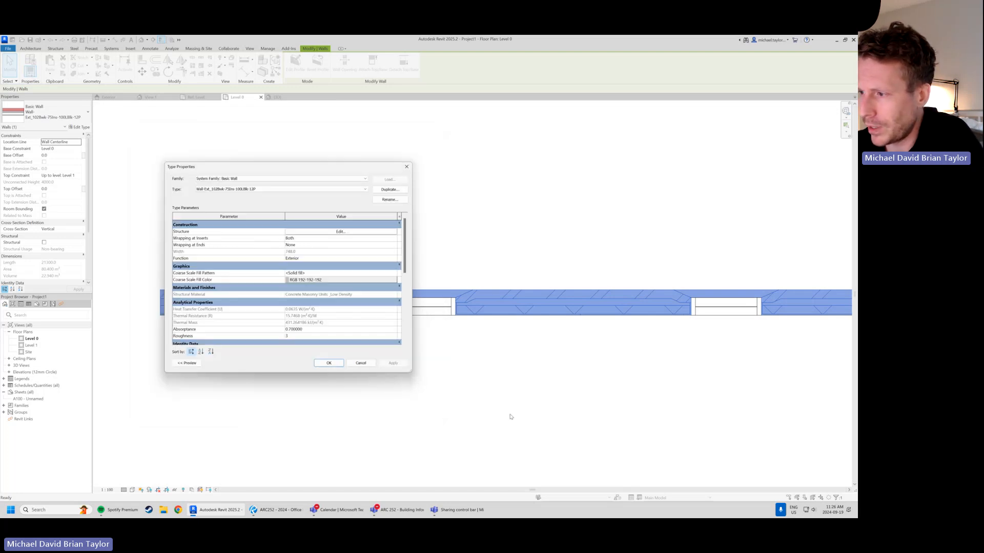
click(328, 363)
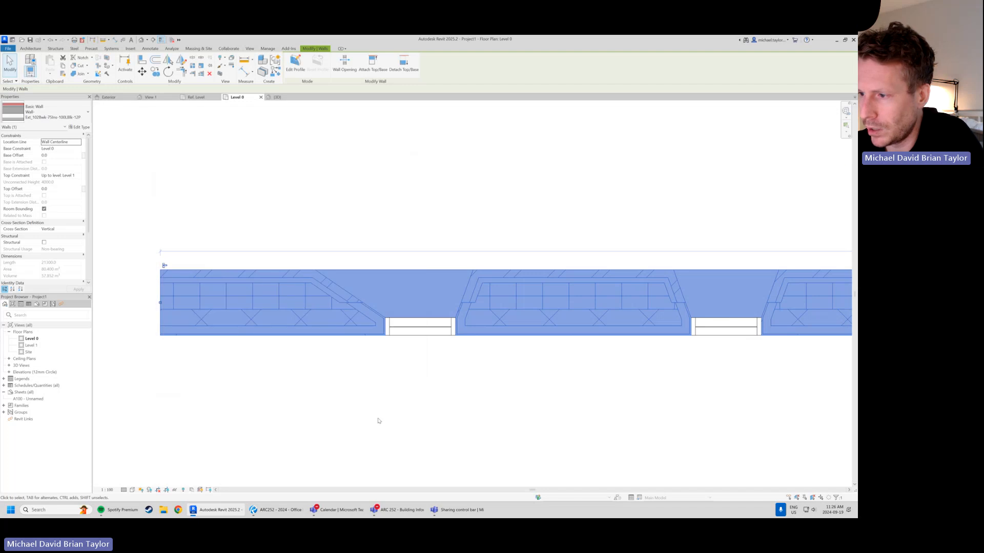
click(405, 405)
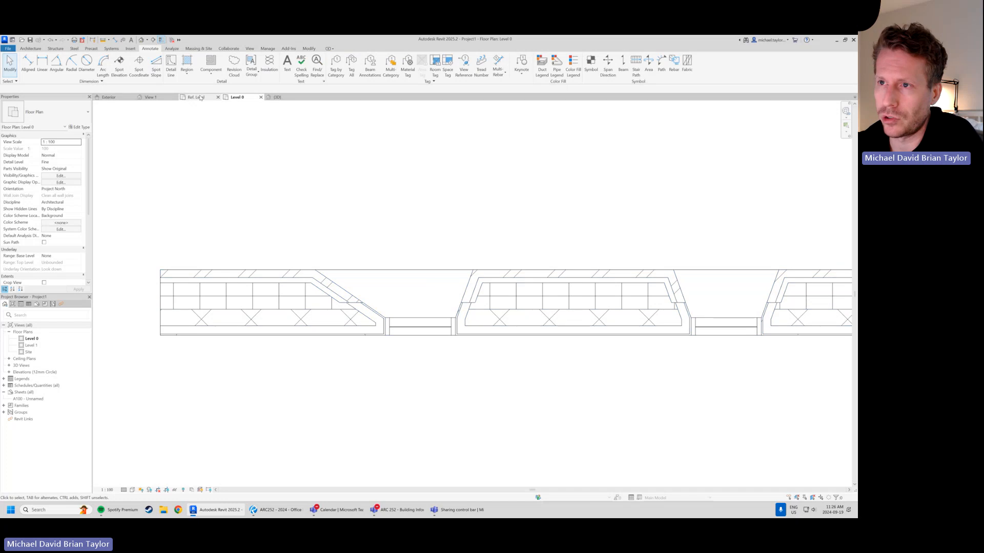
Check the host wall in the window family's 3D view and the total width in the project wall's type properties
click(150, 97)
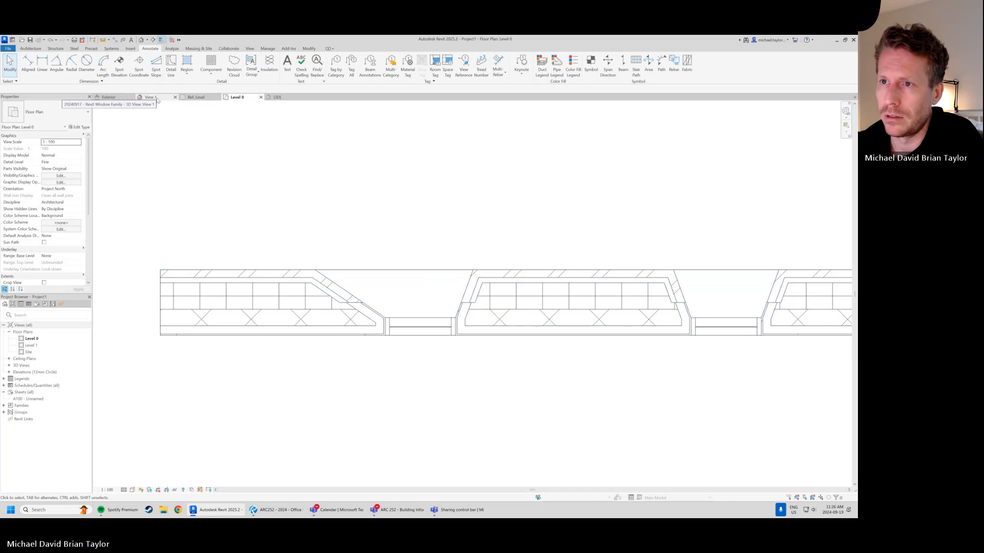
click(448, 258)
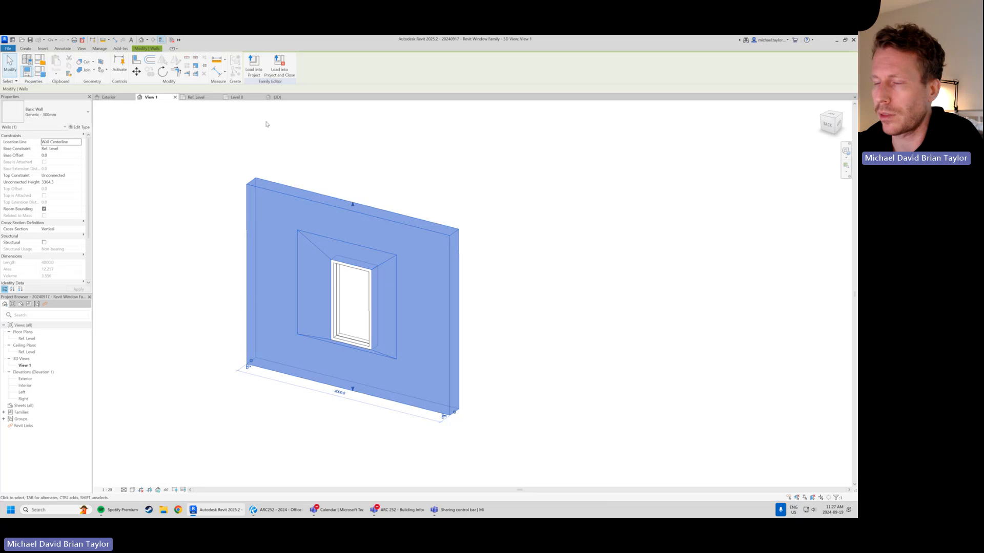
click(236, 97)
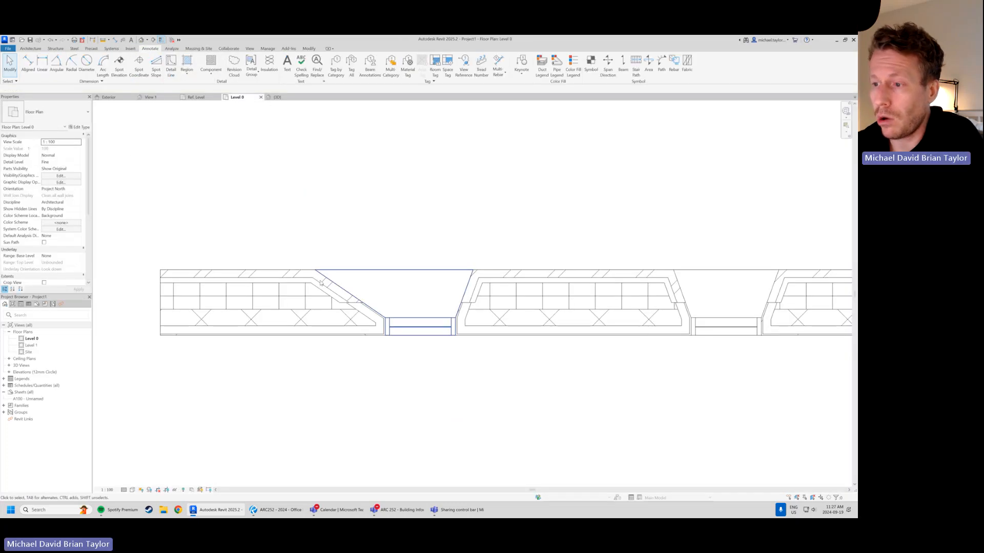
click(318, 285)
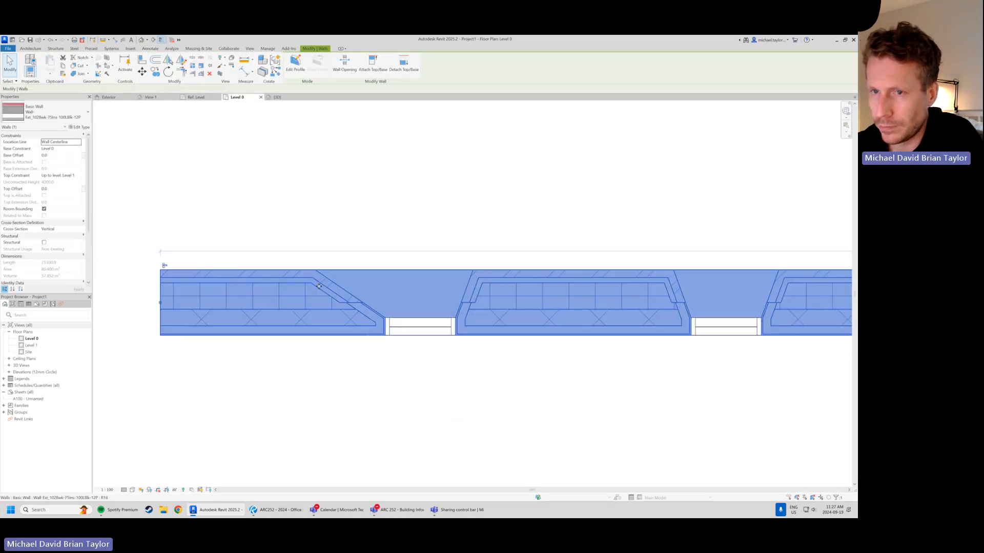
click(83, 128)
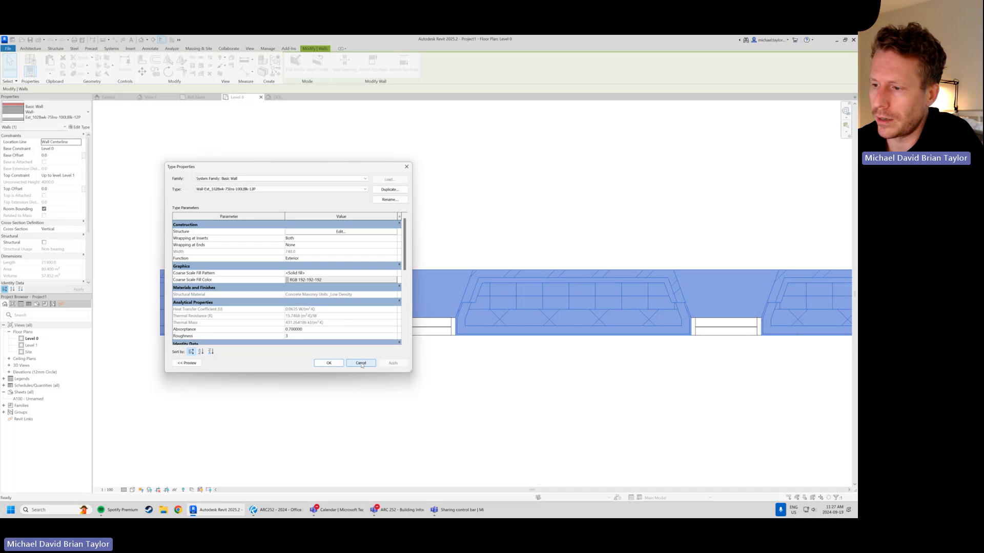
click(361, 363)
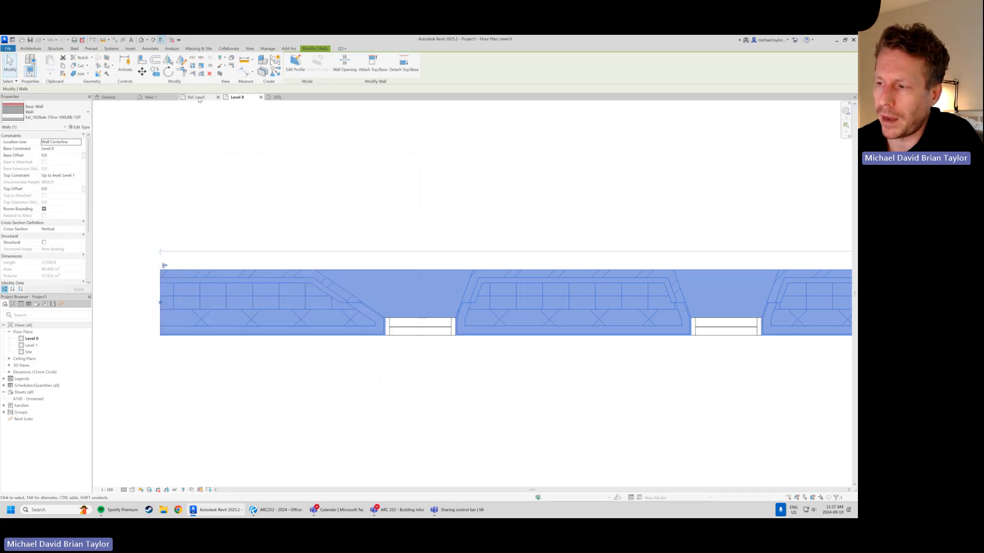
In the window family's Ref. Level plan, set the host wall's structure layer thickness to 750 mm
click(198, 97)
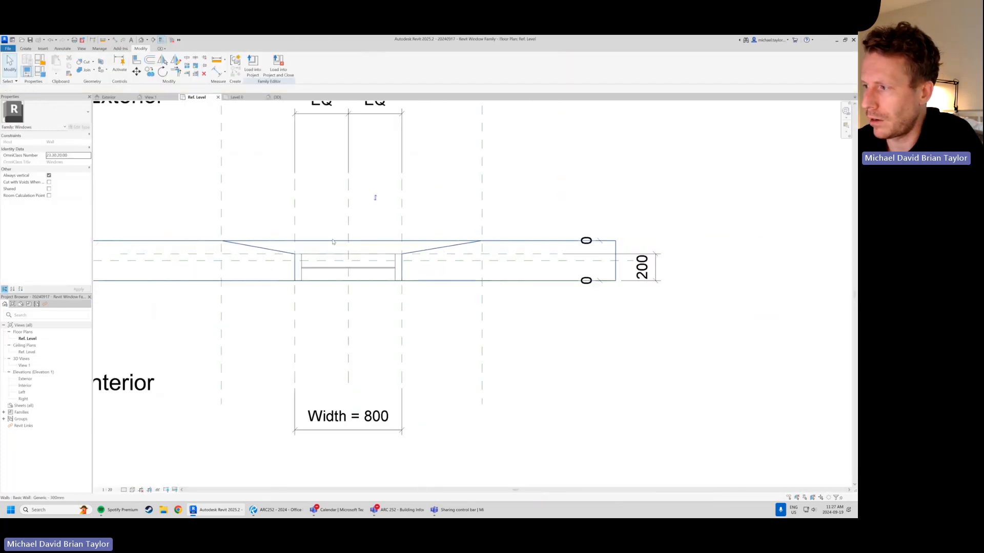
click(547, 244)
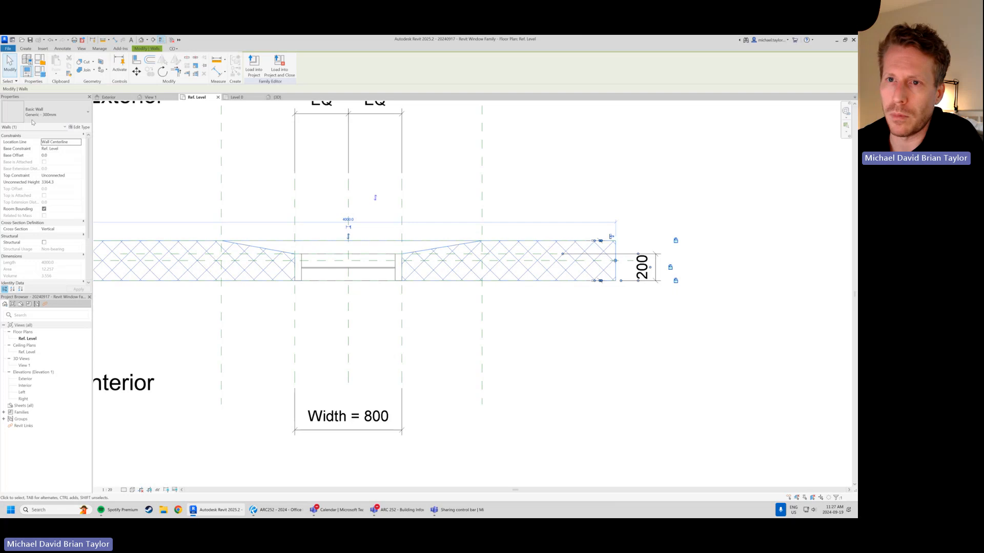
click(81, 127)
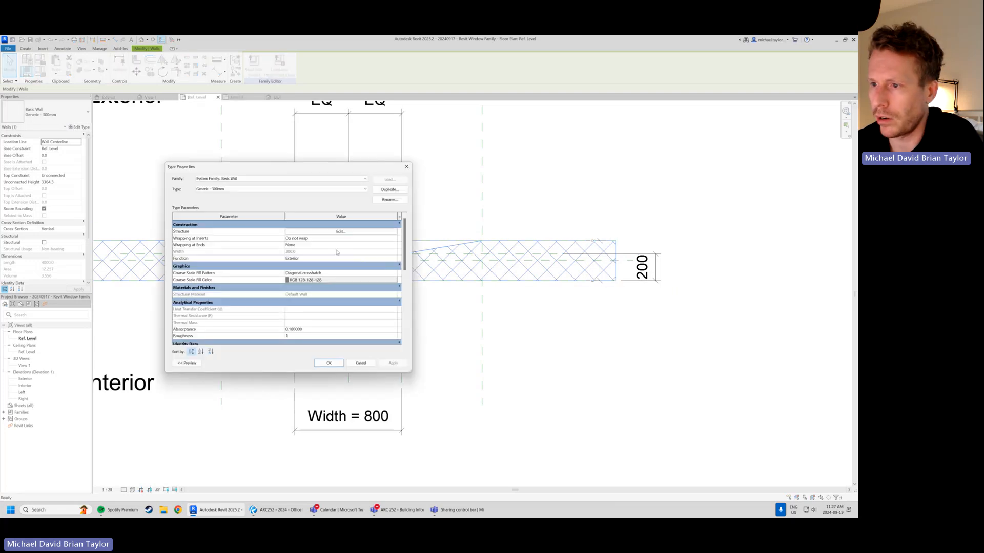
click(333, 234)
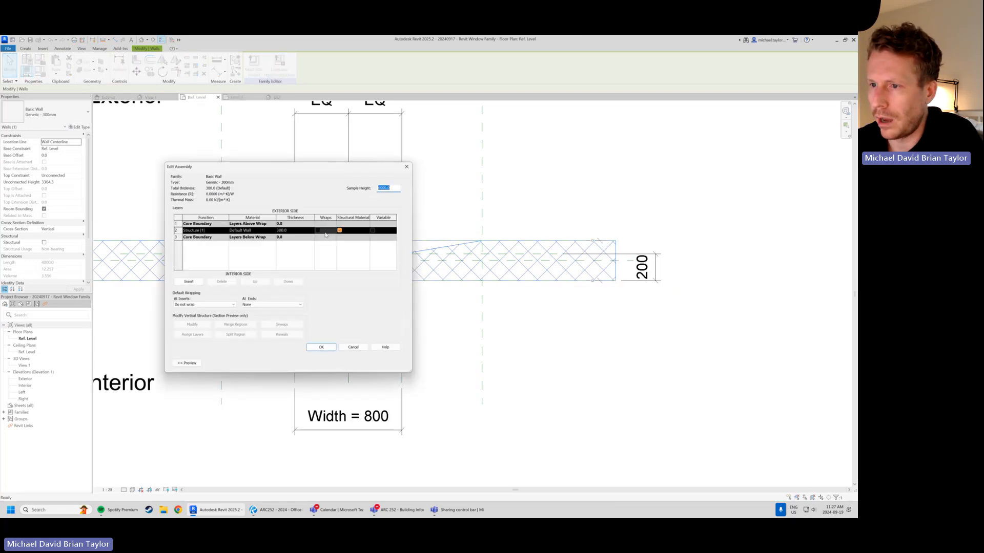
click(300, 231)
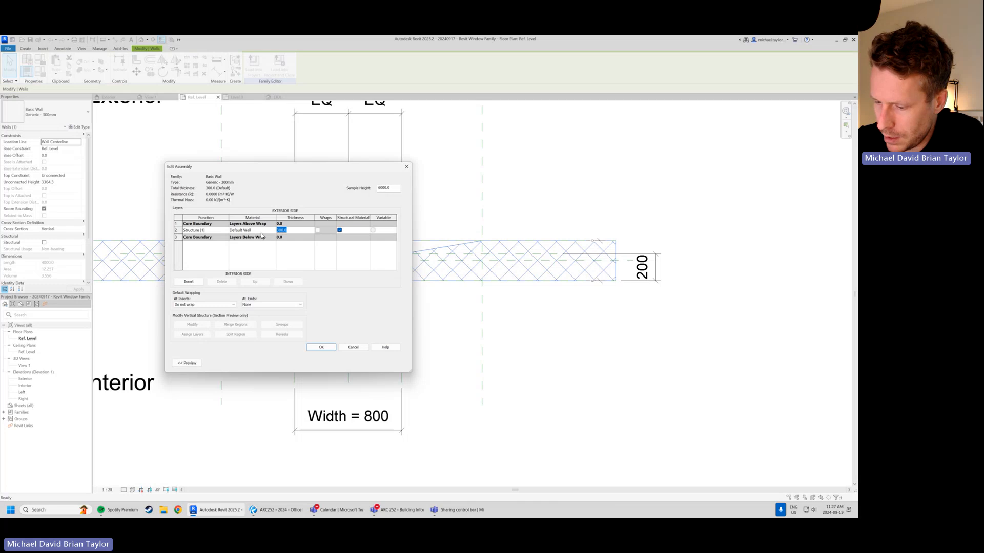
text(75)
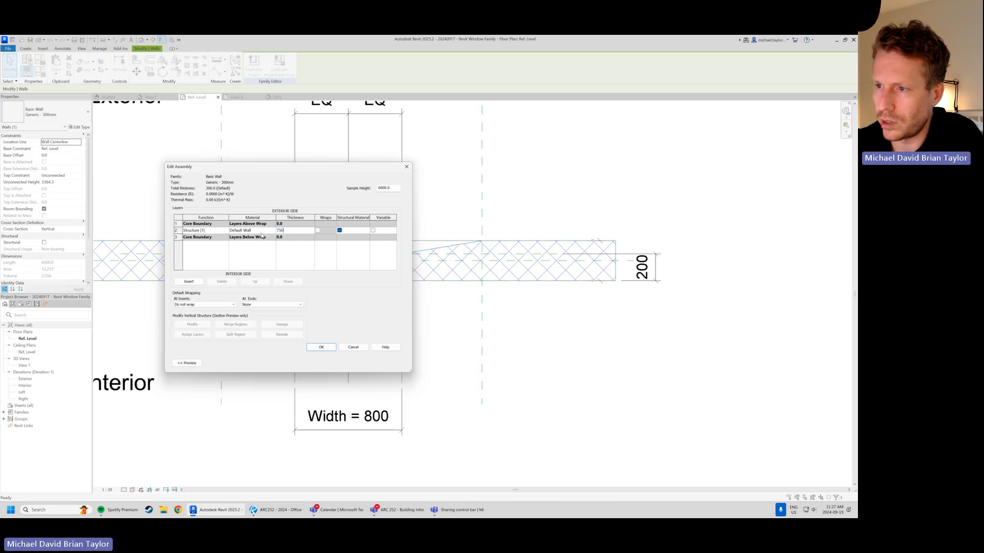
click(321, 348)
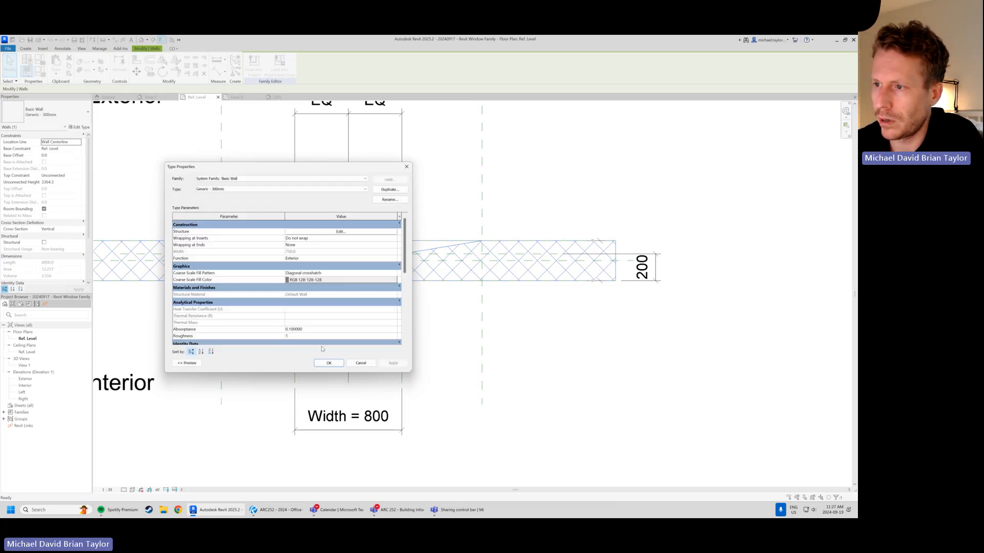
Rename the family's host wall type to Generic - 750mm and apply the type changes
click(389, 200)
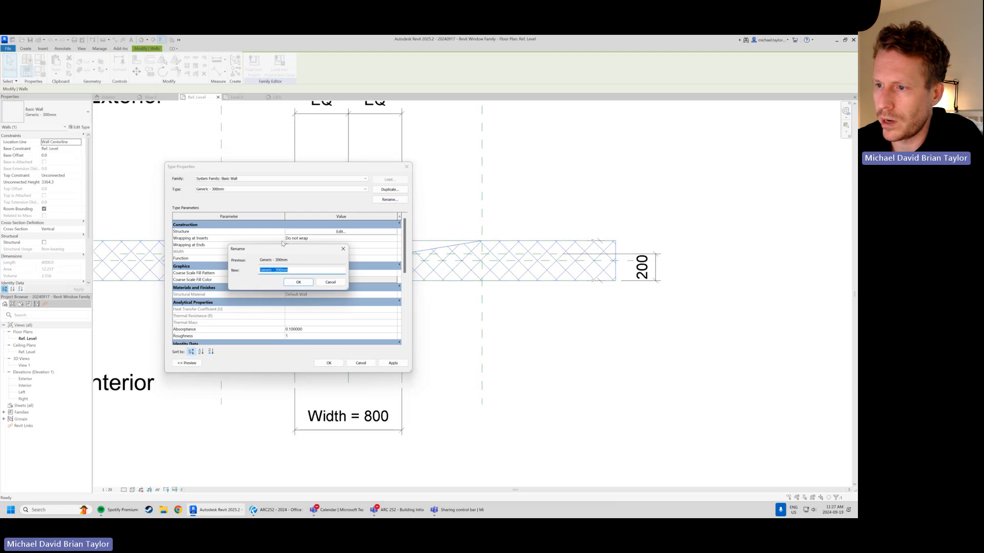
click(284, 271)
drag(281, 271, 275, 270)
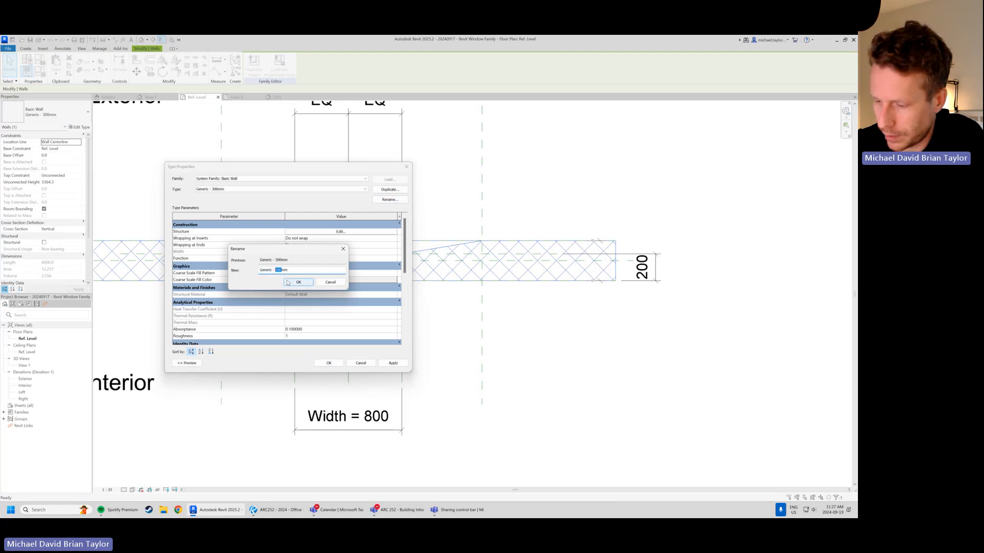
text(750)
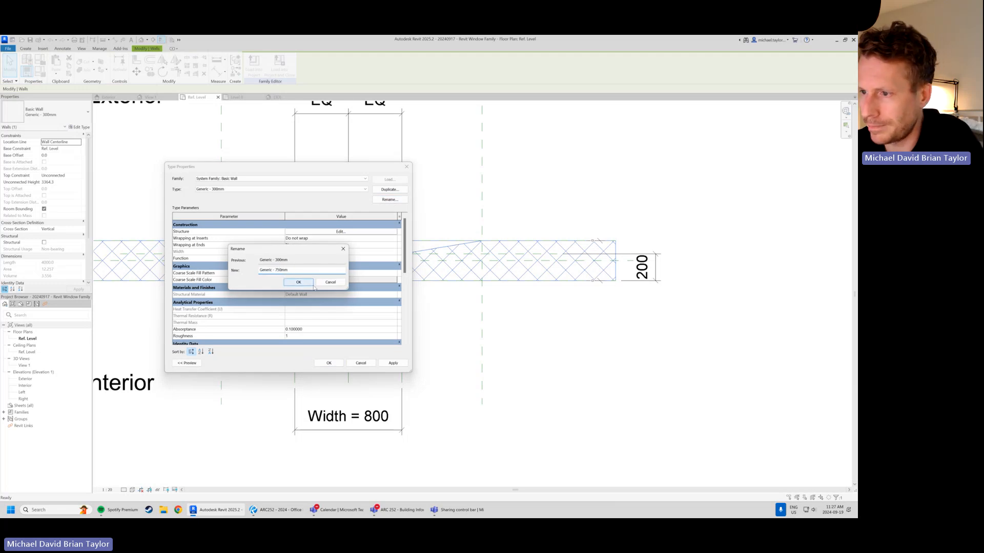
click(313, 285)
click(329, 363)
click(431, 361)
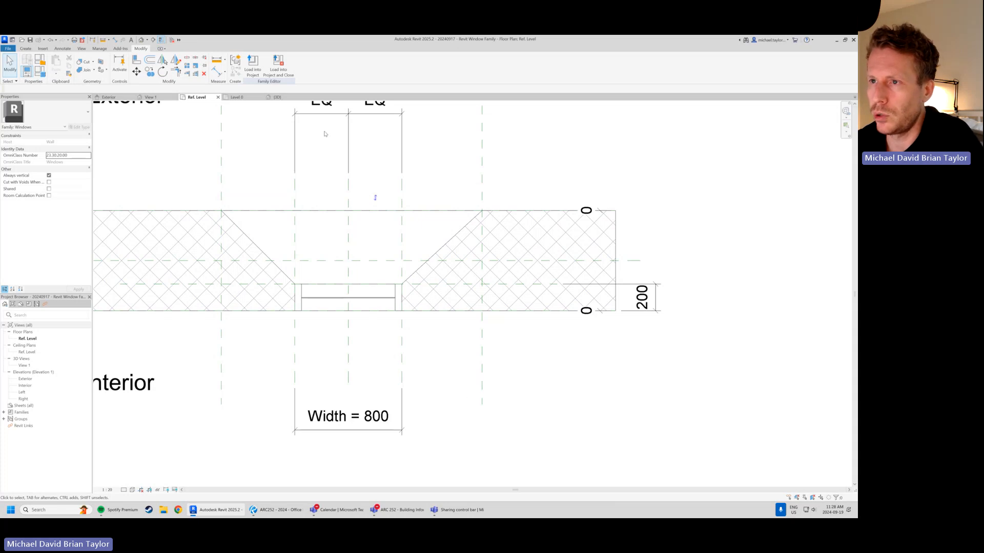
Return to the project's Level 0 plan and examine how the wall layers wrap around the splayed window opening
click(243, 101)
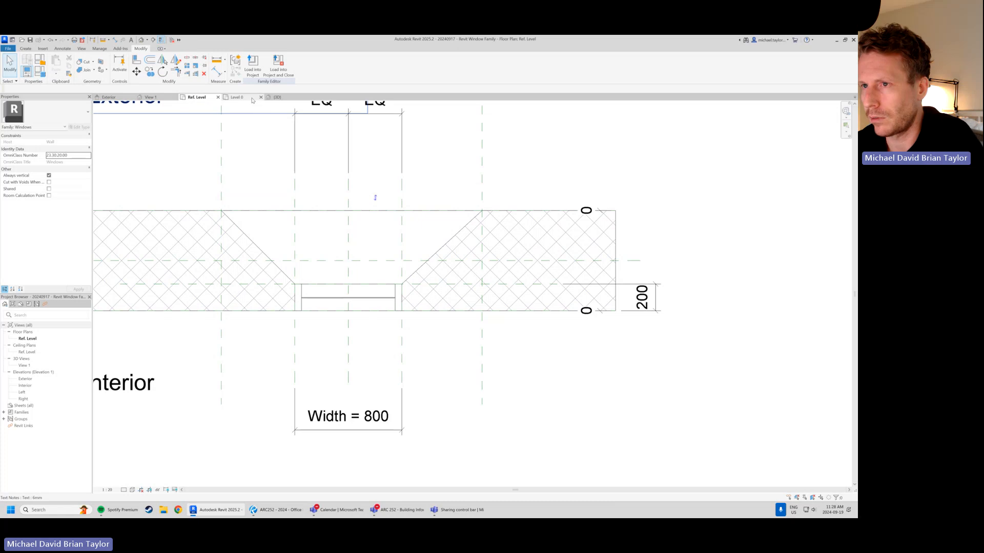
scroll(472, 314, up, 2)
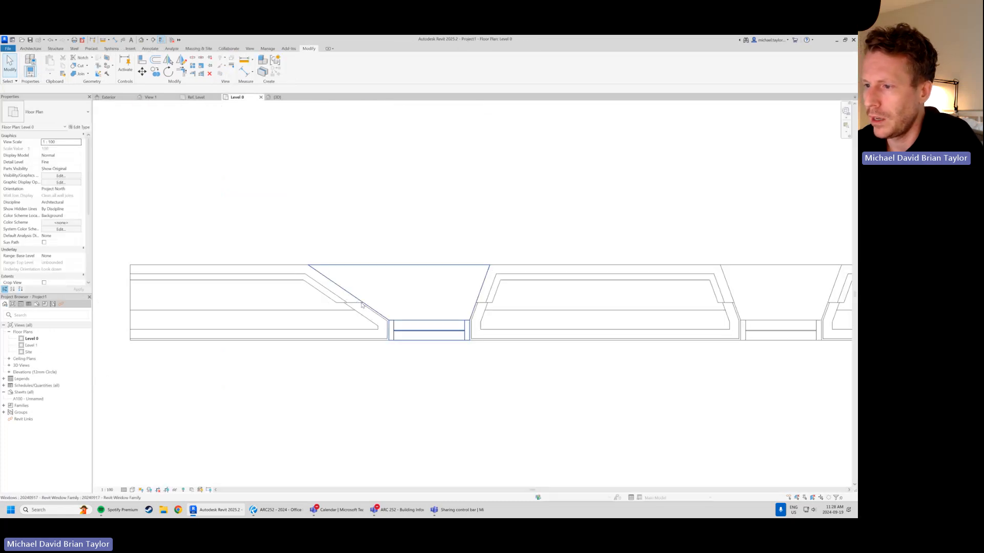
scroll(374, 313, up, 1)
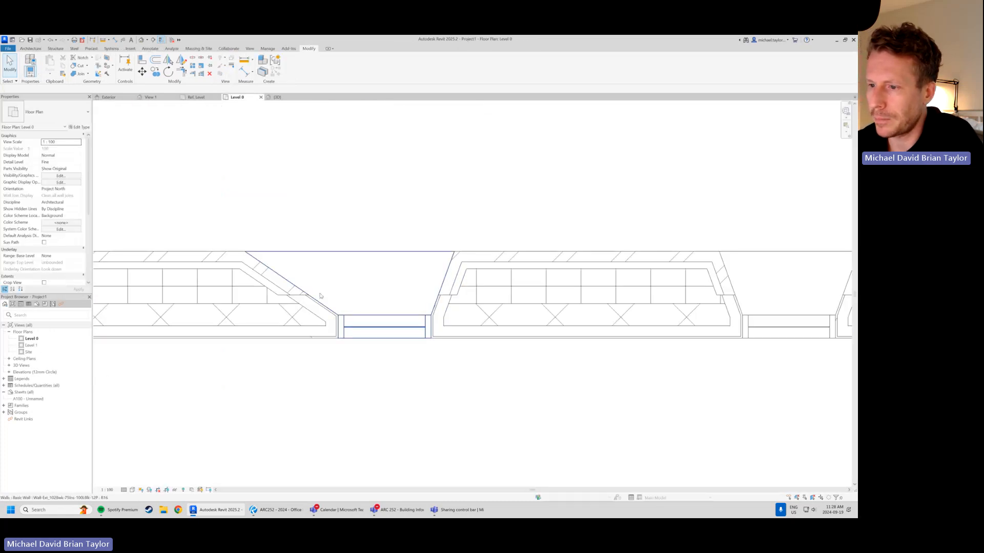
scroll(328, 320, up, 1)
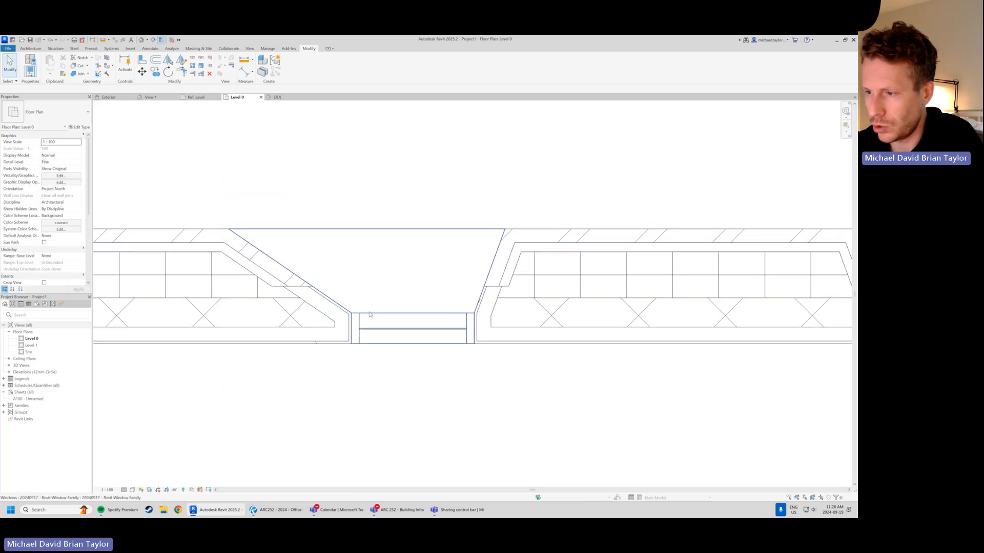
Measure the distance from the wall's core layer line to the interior face beside the splayed window with an aligned dimension
key(d)
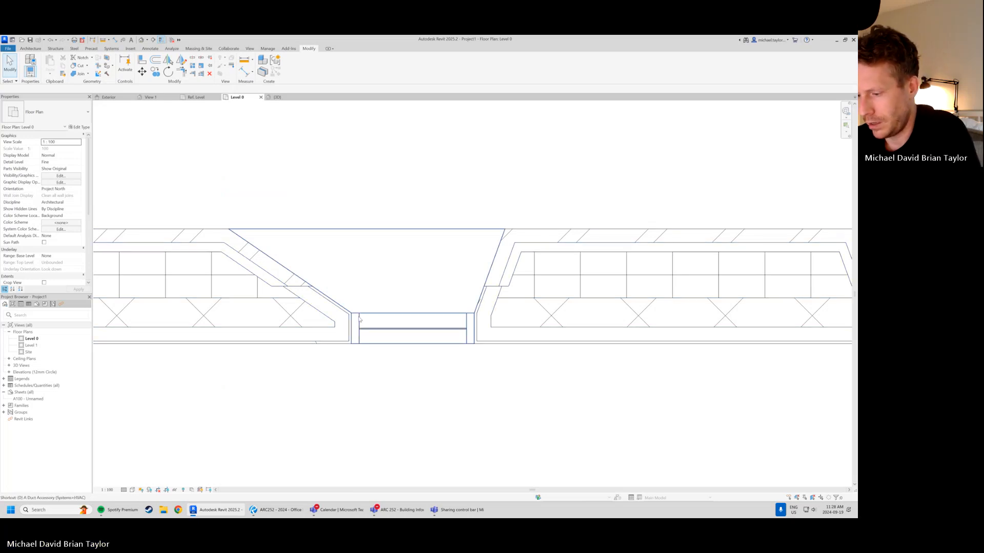
key(i)
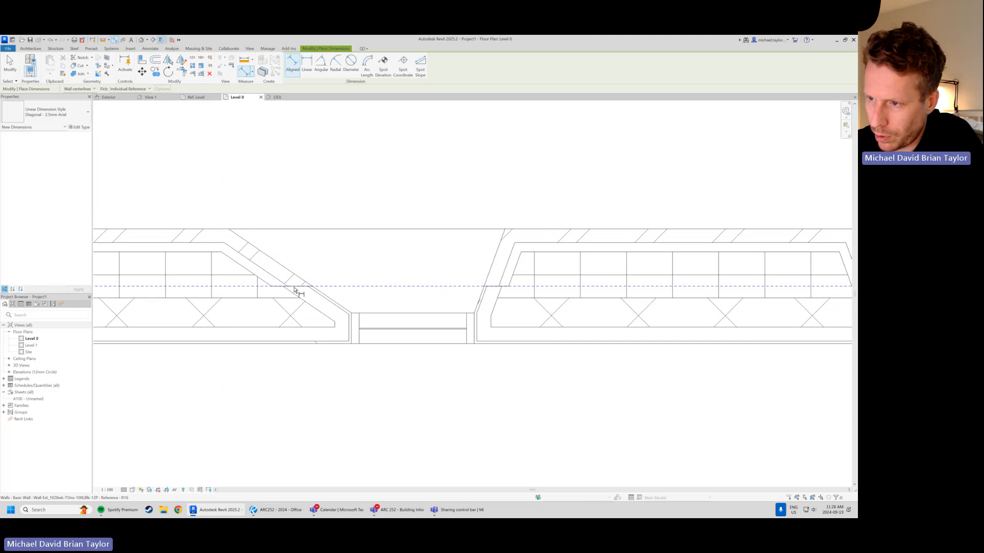
click(293, 289)
click(303, 344)
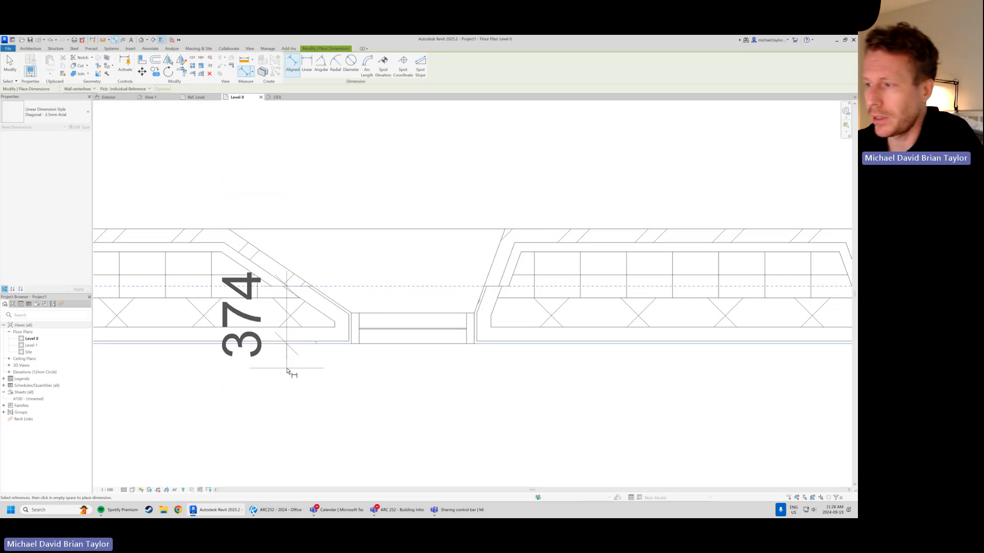
key(Escape)
key(Escape)
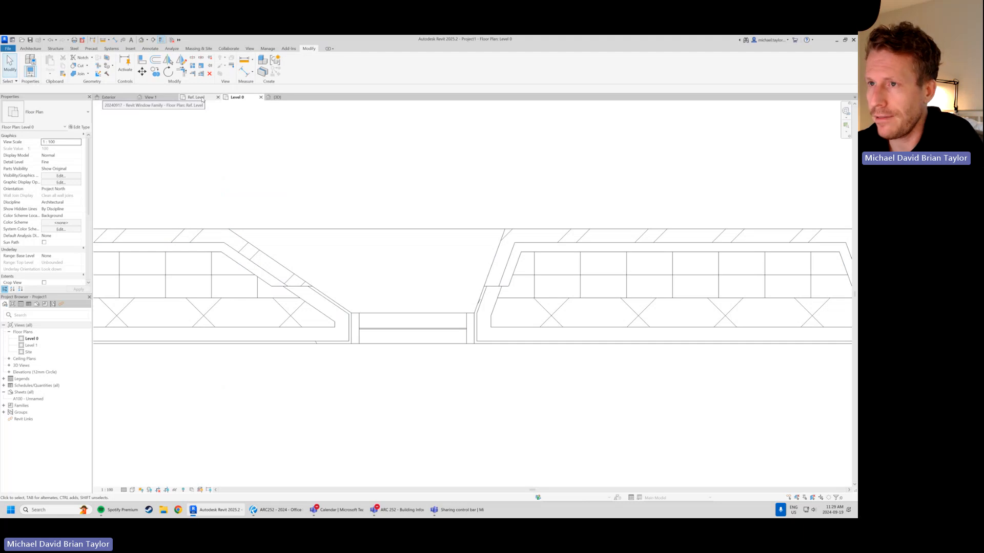
In the window family's Ref. Level plan, unlock the Interior Offset reference plane's dimension and set it to 425 mm from the interior face
click(196, 96)
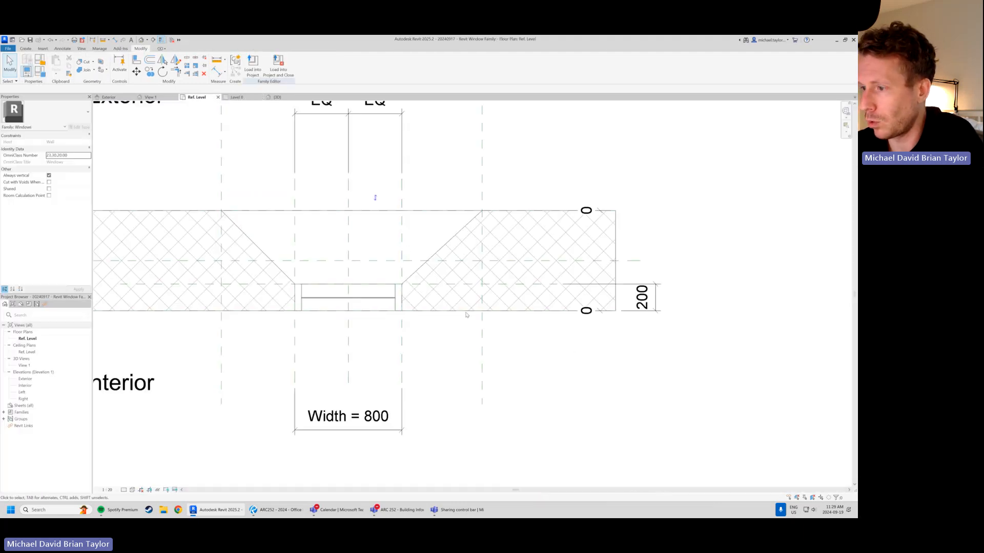
click(441, 285)
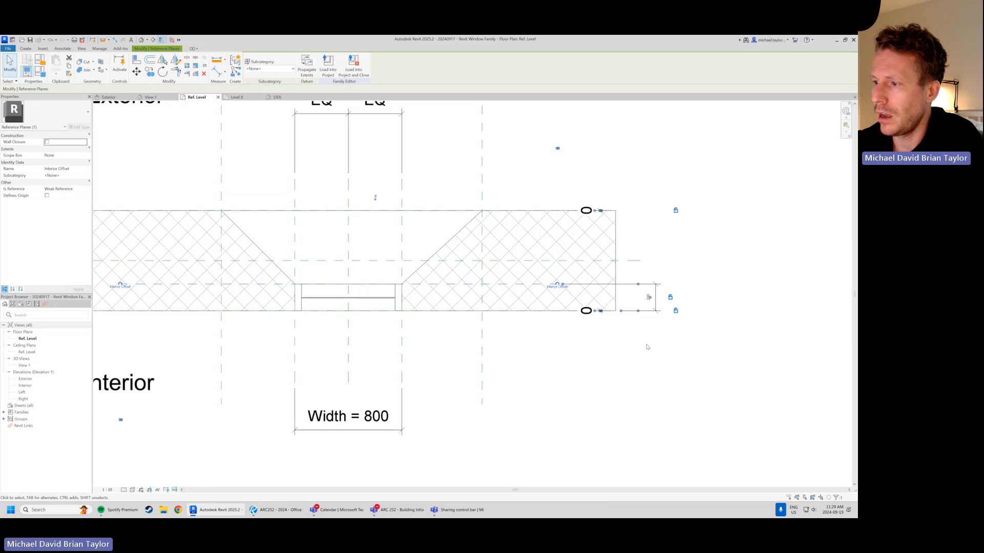
click(573, 401)
click(445, 285)
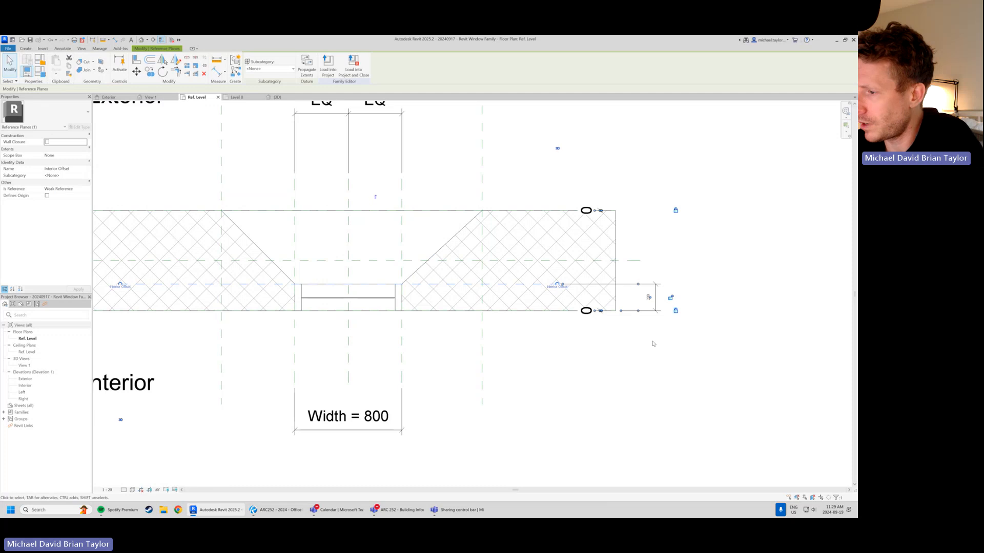
click(625, 352)
click(422, 284)
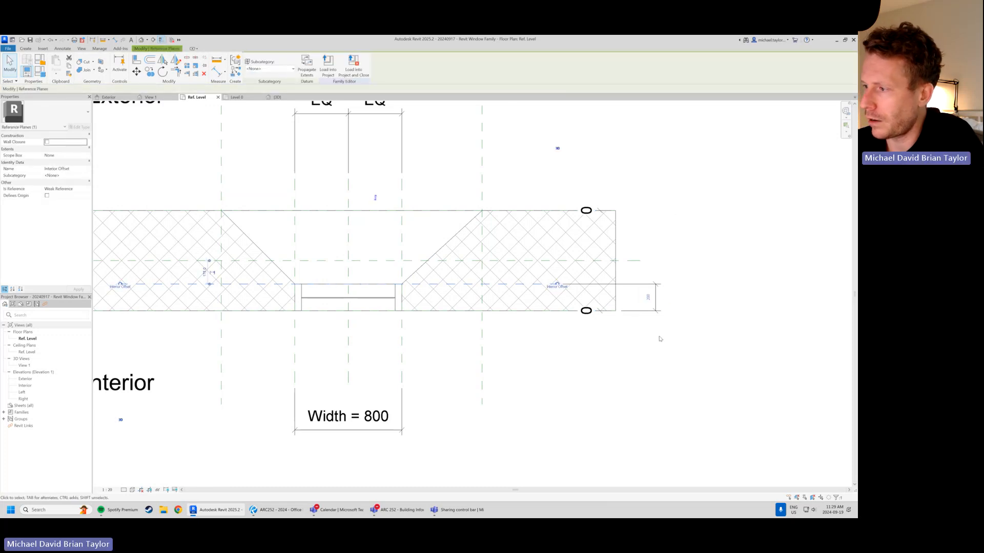
click(648, 297)
text(50)
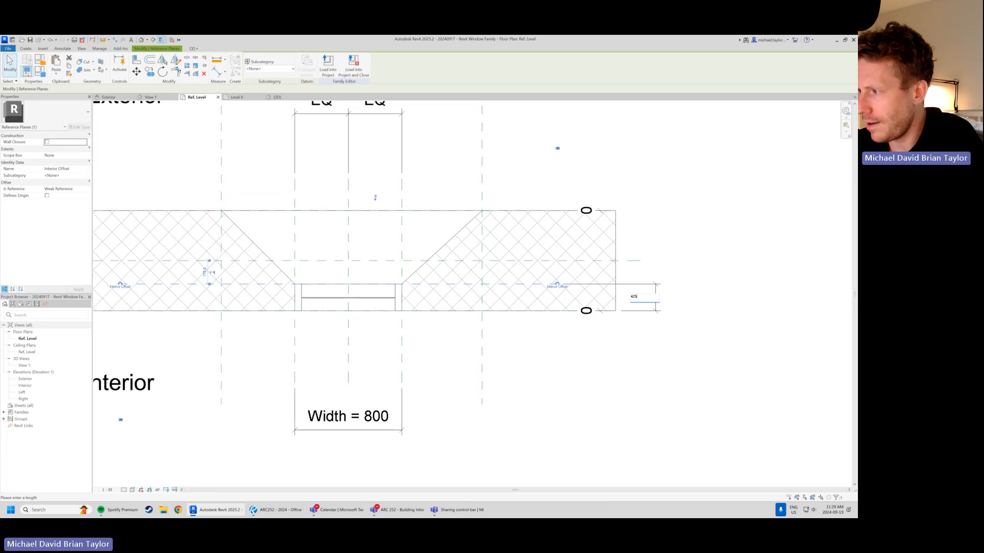
key(Return)
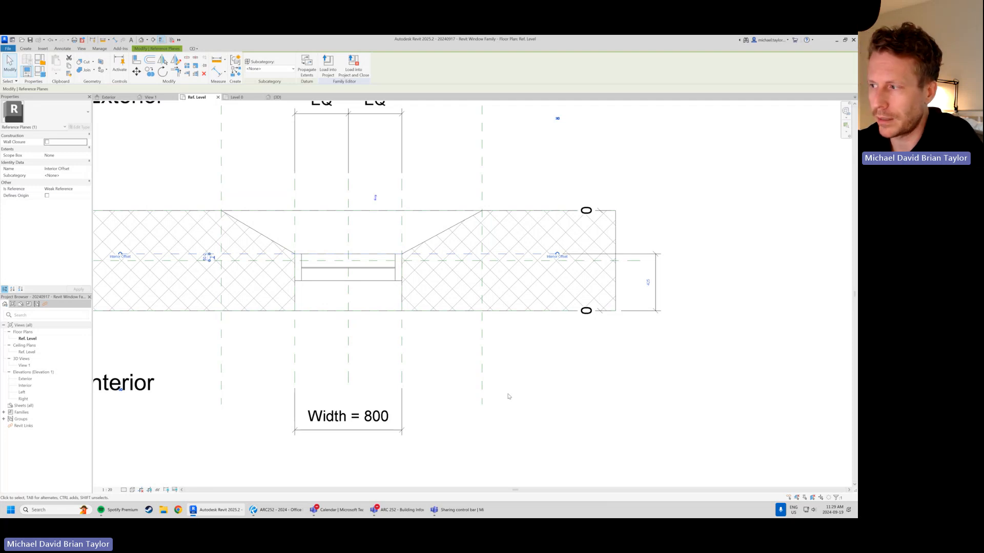
click(548, 399)
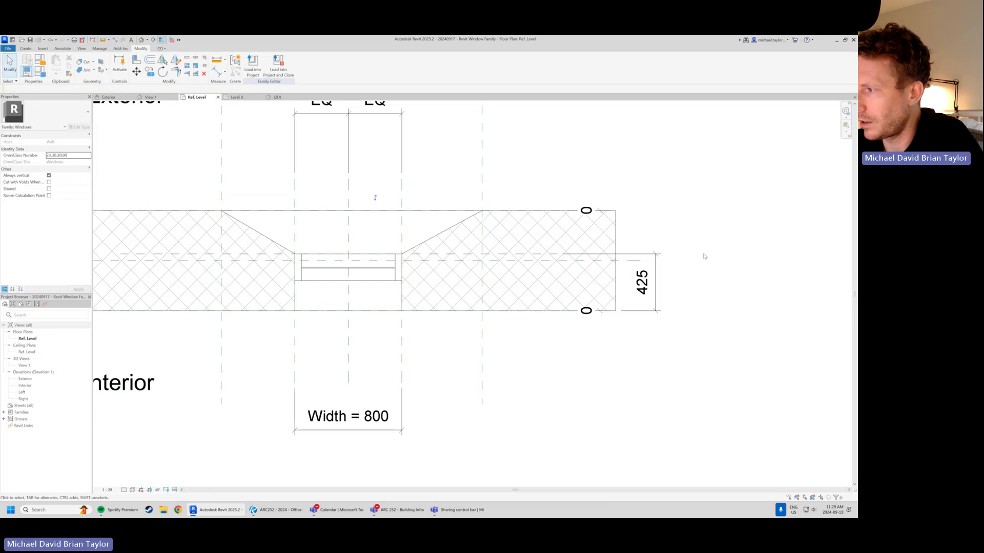
click(671, 282)
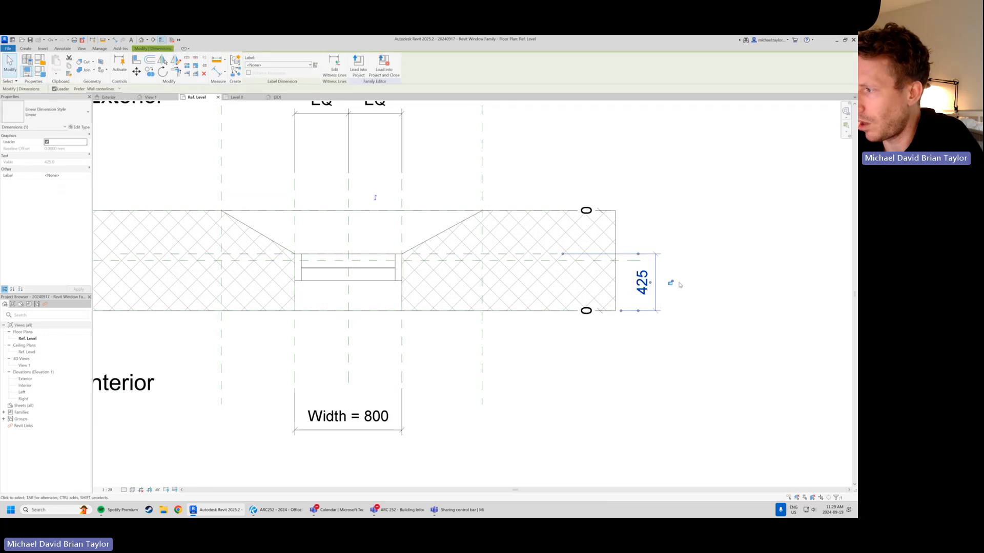
click(633, 387)
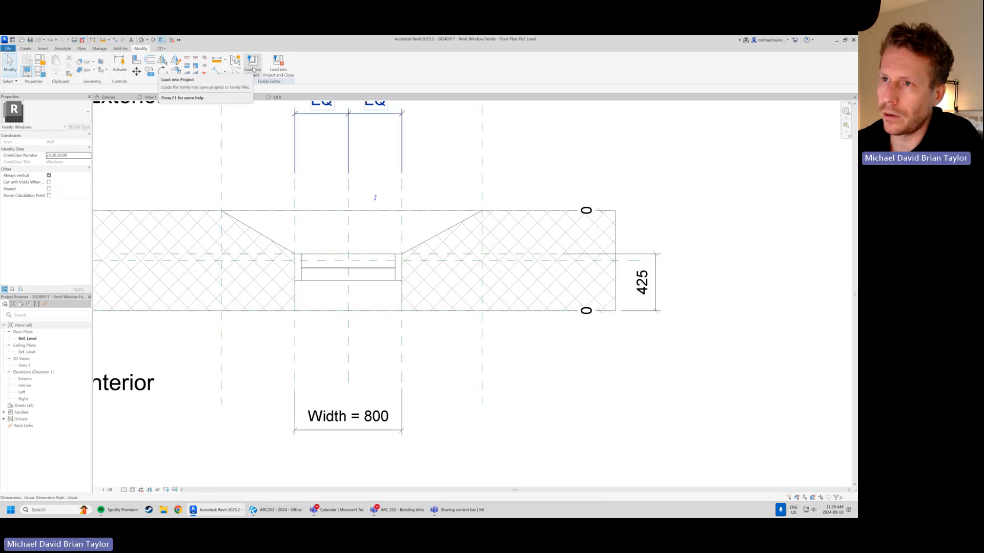
Load the window family into the project, overwriting the existing version, and check the wrapped wall layers at the opening
click(252, 66)
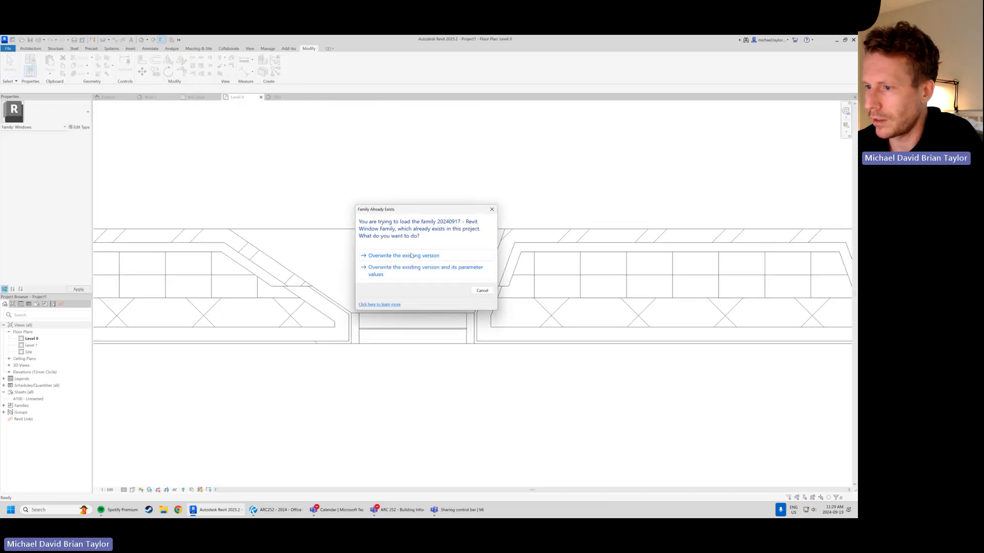
click(411, 255)
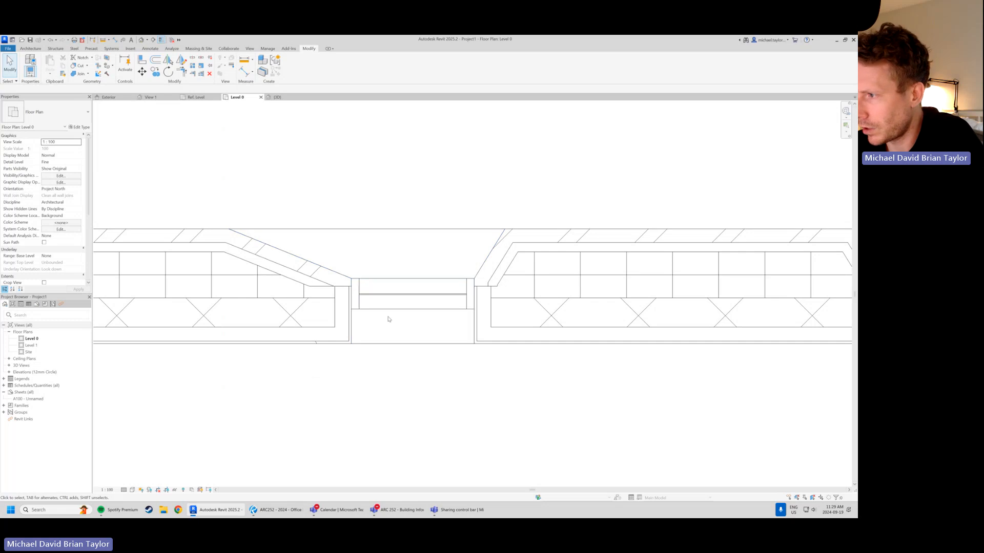
scroll(419, 306, down, 2)
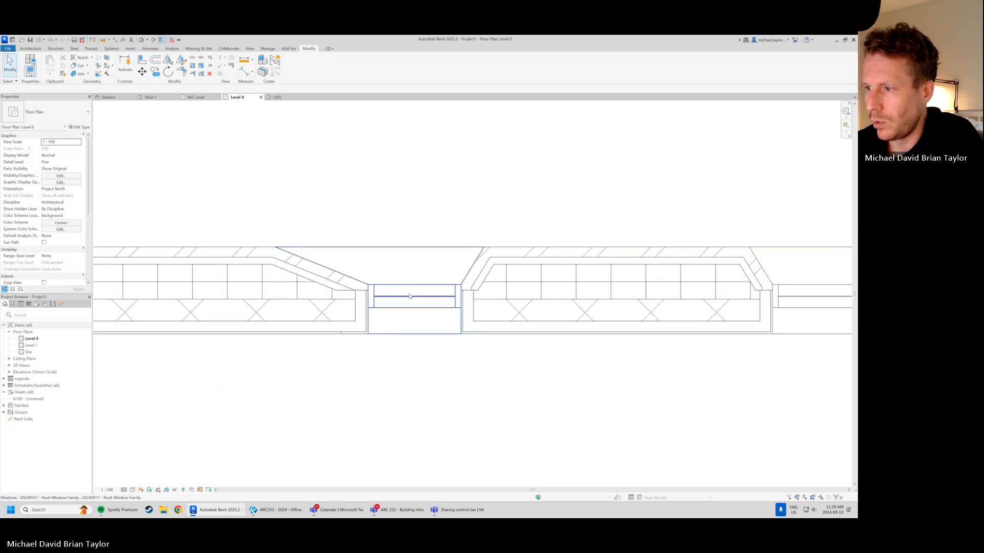
scroll(470, 256, up, 1)
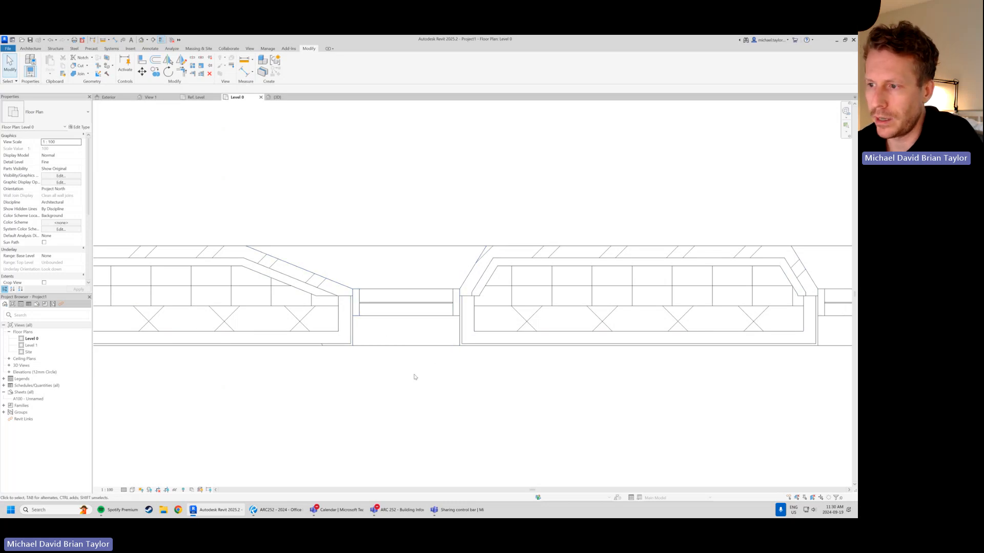
Toggle Thin Lines off and back on to compare the line weights in the Level 0 plan
key(t)
key(l)
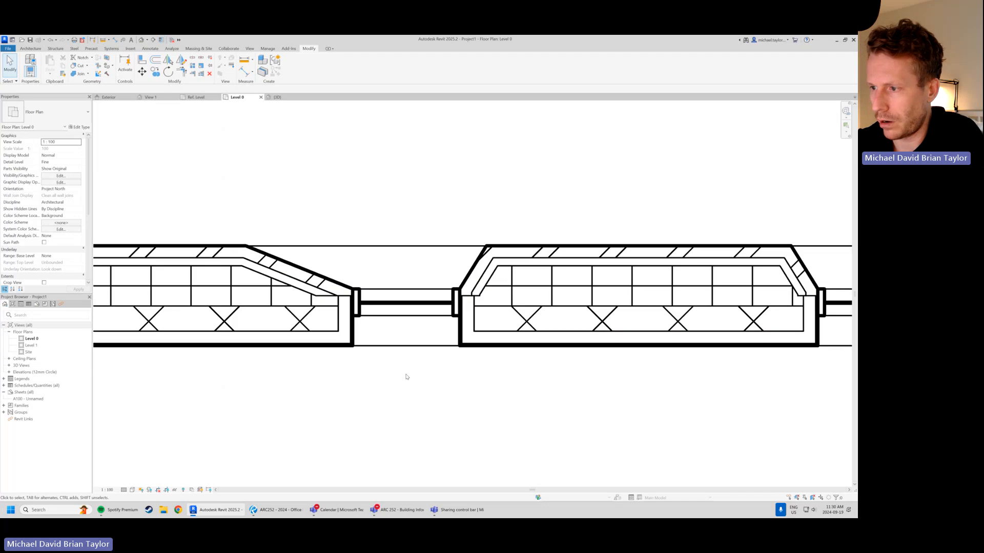
key(t)
key(l)
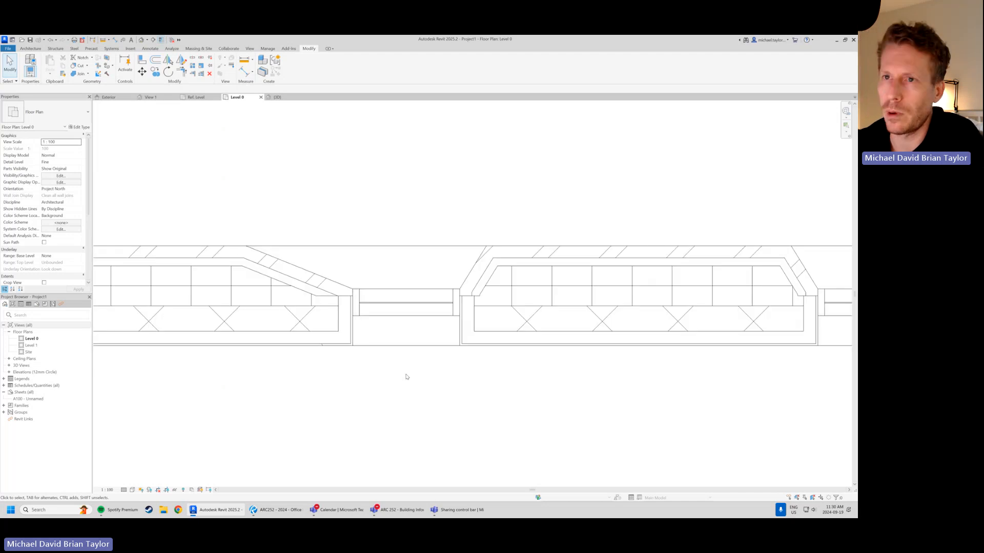
Turn off Thin Lines so the Level 0 plan shows its true line weights
click(250, 48)
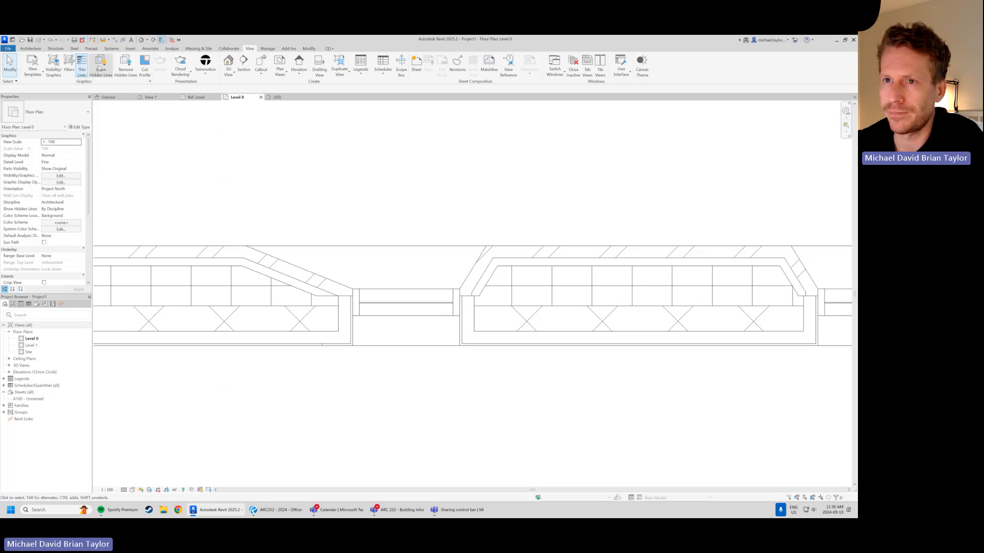
click(82, 65)
scroll(400, 228, down, 4)
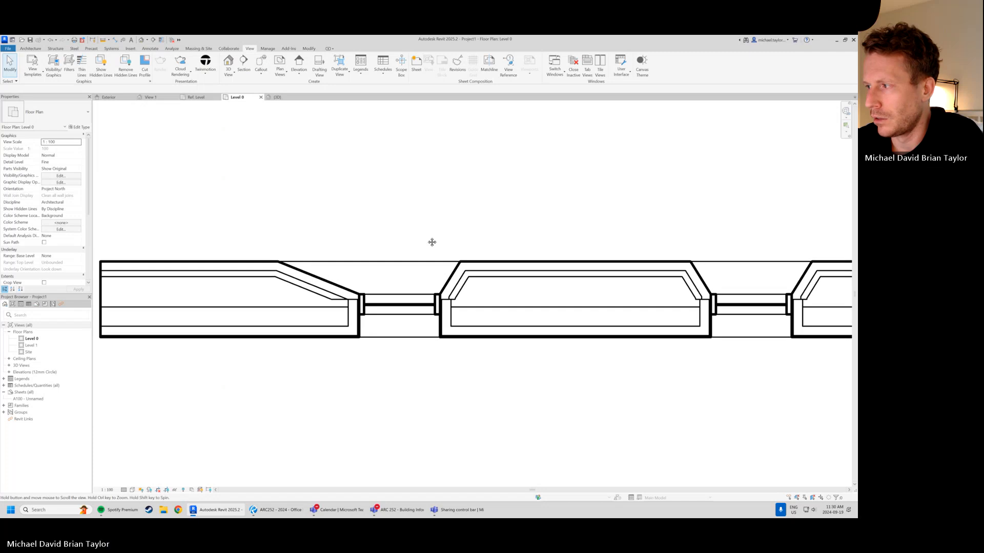
scroll(344, 256, up, 1)
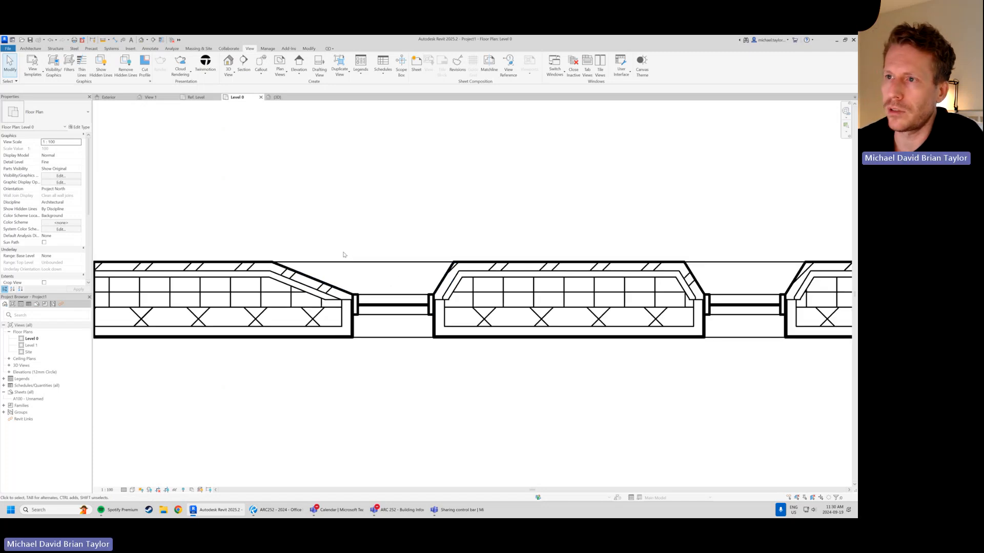
Open the project's 3D view and examine the windows from both wall faces, especially the brick reveals of the splayed end window
click(277, 98)
scroll(409, 356, up, 4)
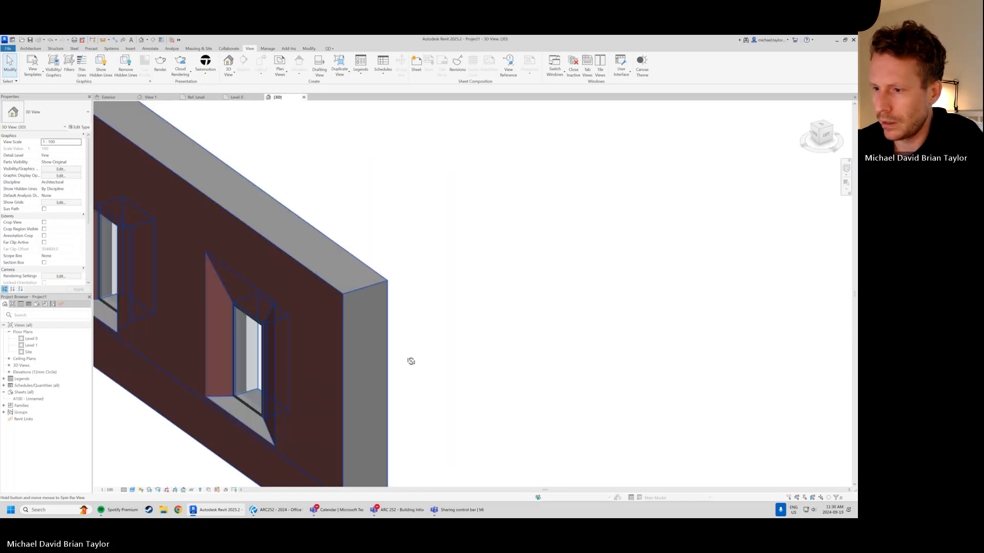
scroll(441, 321, down, 6)
scroll(318, 345, up, 5)
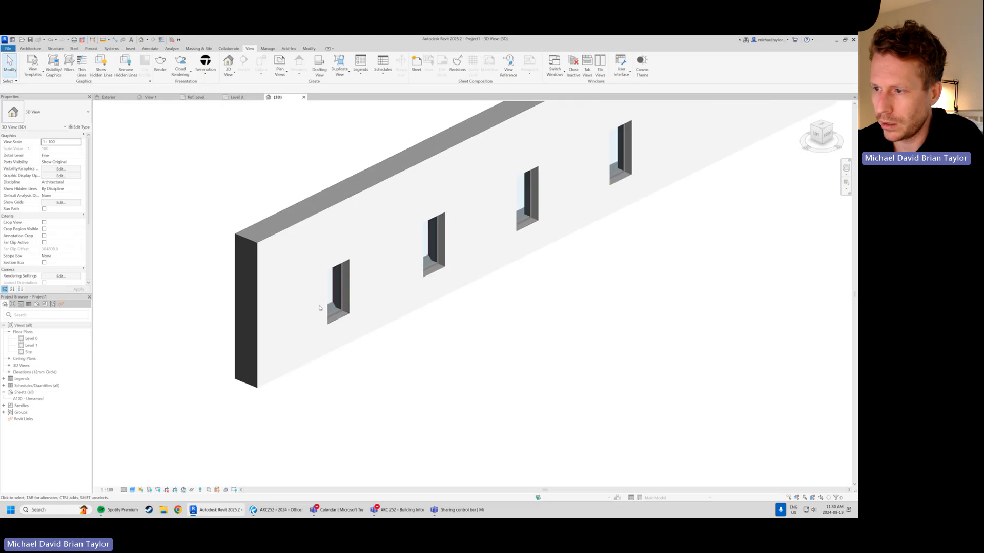
shift+middle_drag(239, 336, 613, 322)
scroll(371, 302, down, 1)
scroll(575, 247, up, 3)
scroll(377, 195, down, 1)
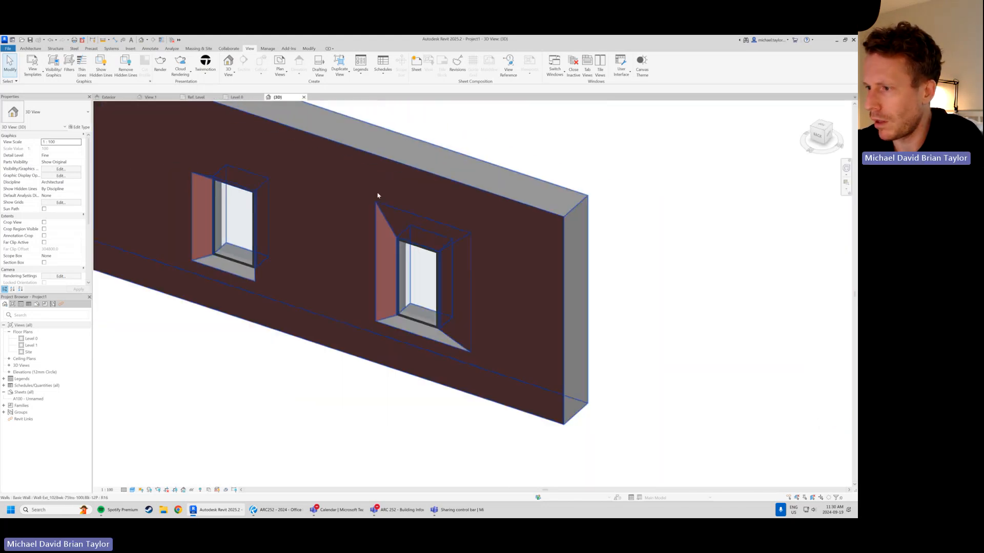
scroll(461, 289, up, 1)
mouse_move(417, 236)
shift+middle_down()
mouse_move(417, 186)
mouse_move(380, 200)
shift+middle_up()
scroll(356, 302, down, 1)
scroll(415, 205, up, 1)
scroll(306, 201, up, 1)
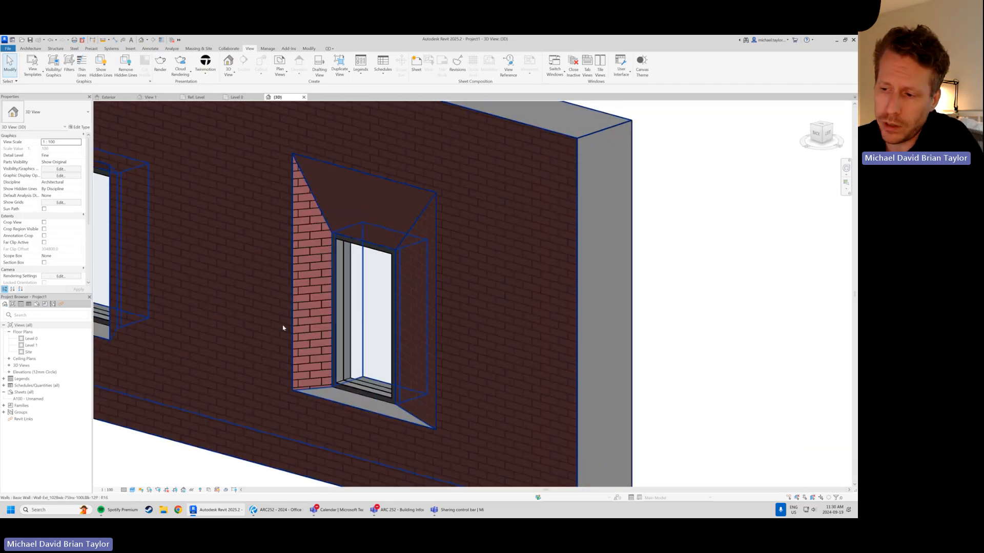
scroll(346, 295, down, 1)
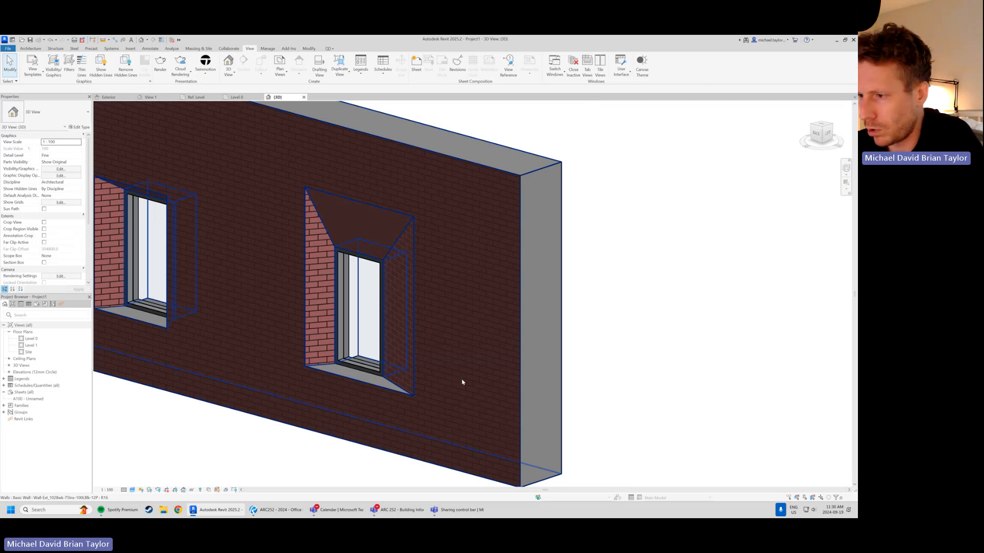
scroll(479, 344, down, 1)
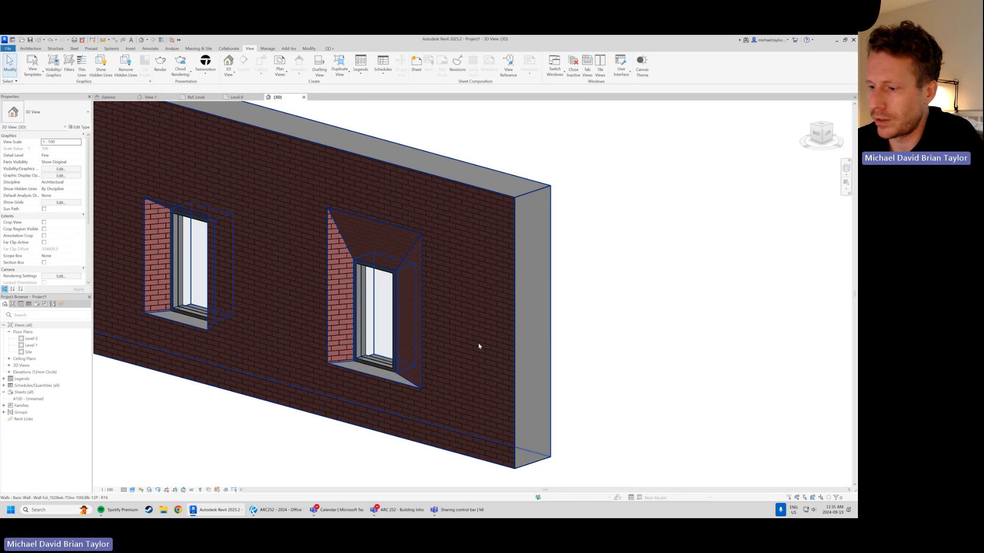
click(495, 481)
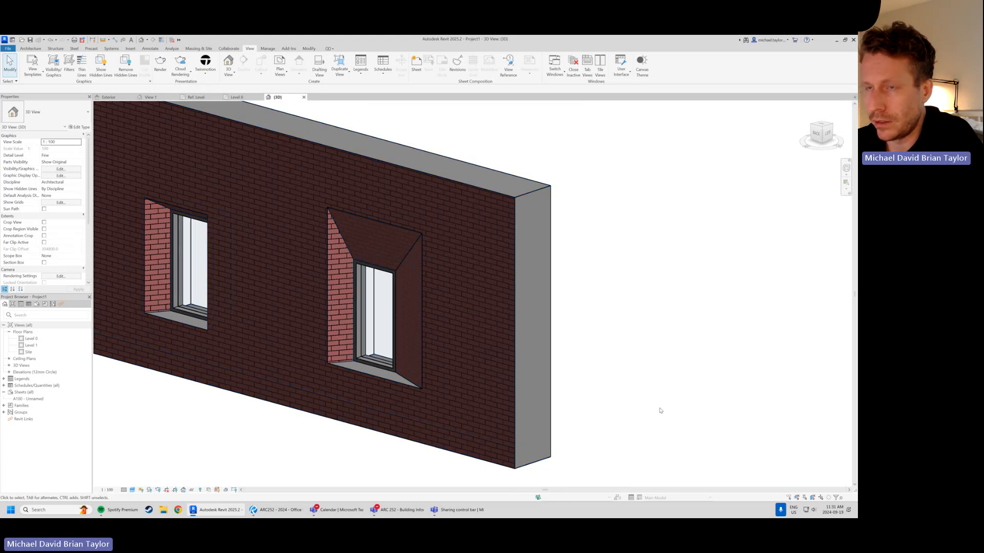
Switch to the ARC 252 Microsoft Teams meeting window
click(397, 510)
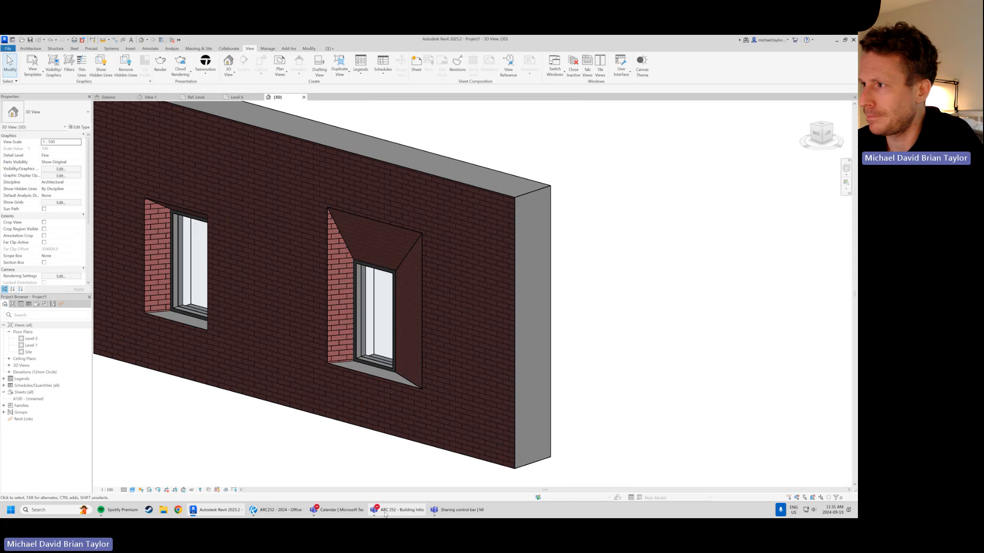